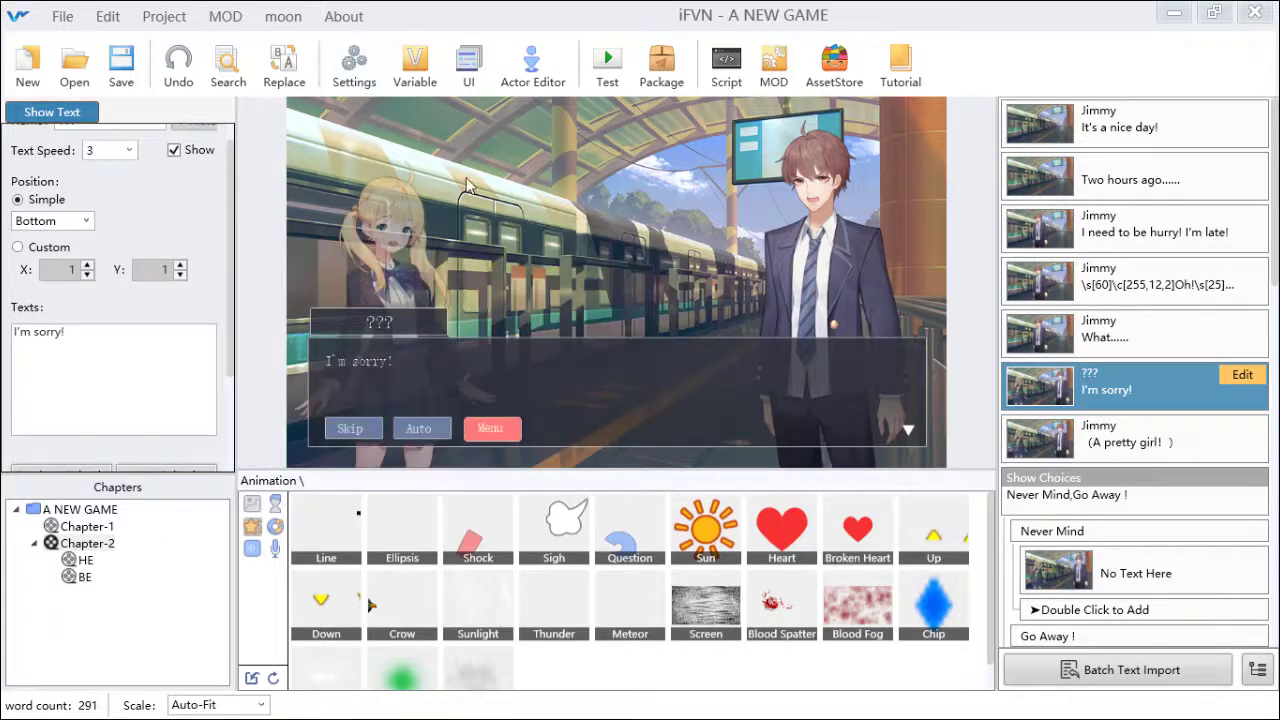
- Rename the game to NEW GAME in the project's general system settings and confirm the change
click(355, 65)
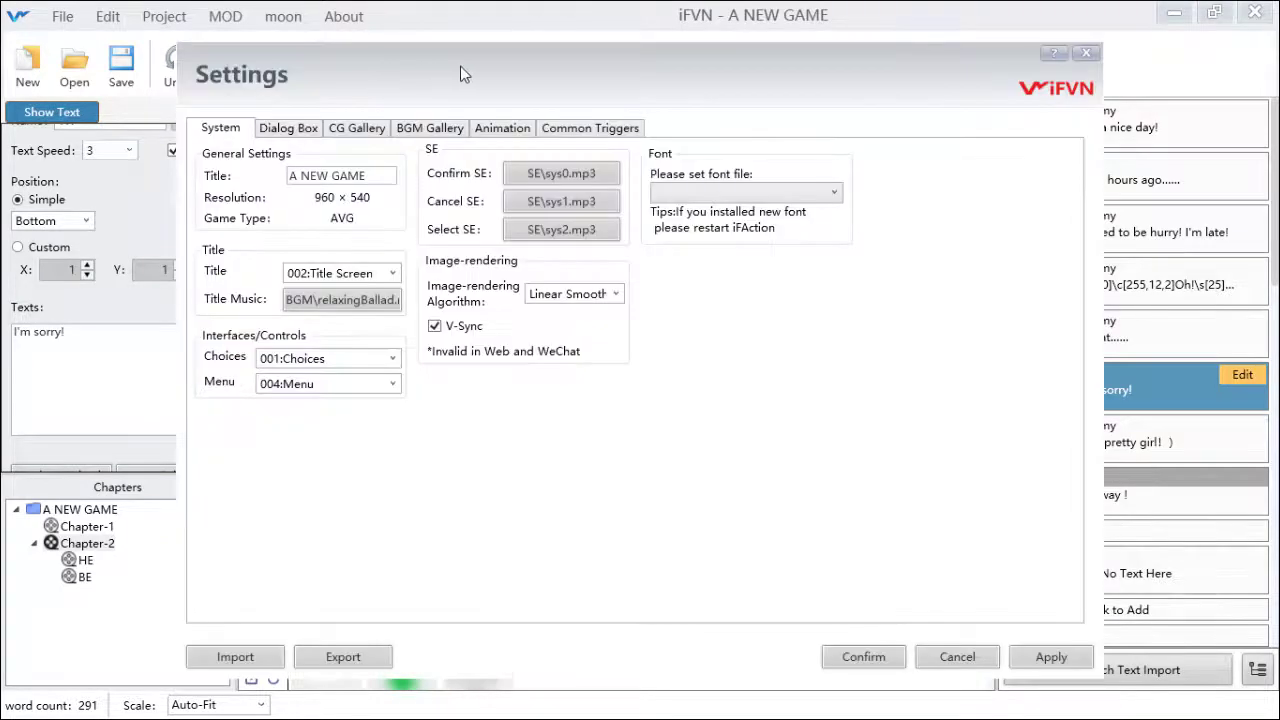
drag(460, 66, 501, 60)
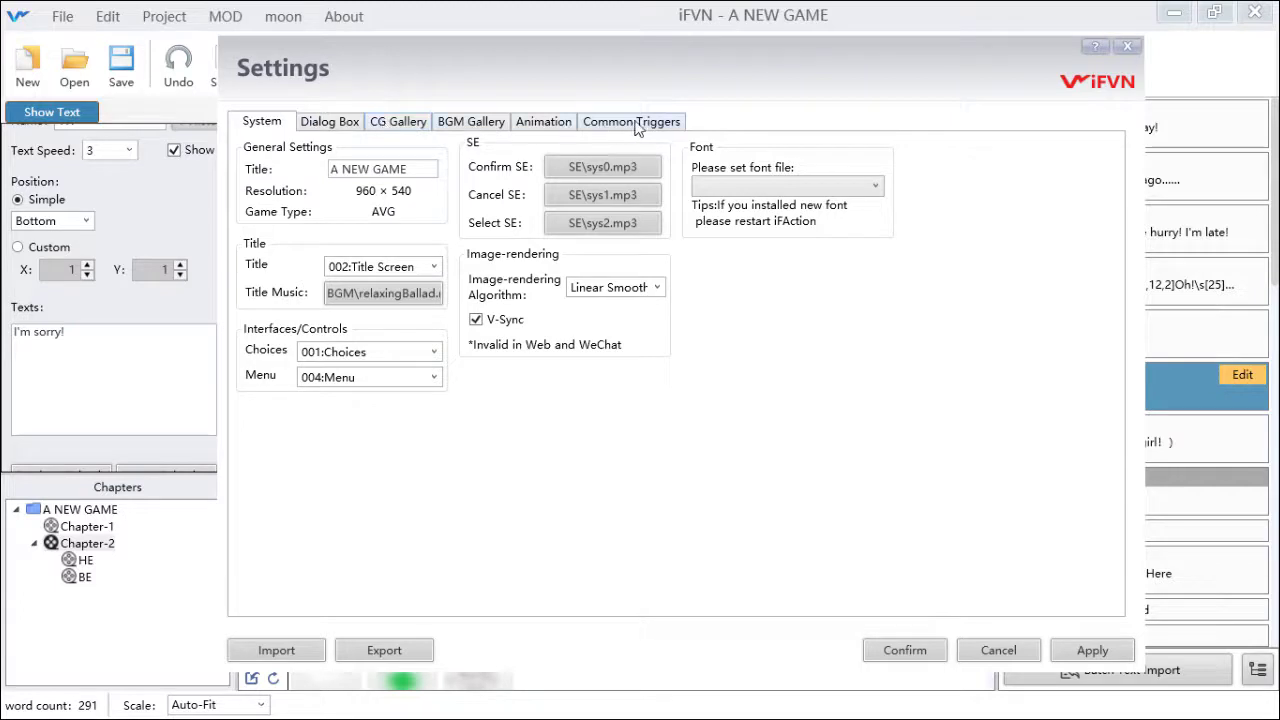
click(344, 130)
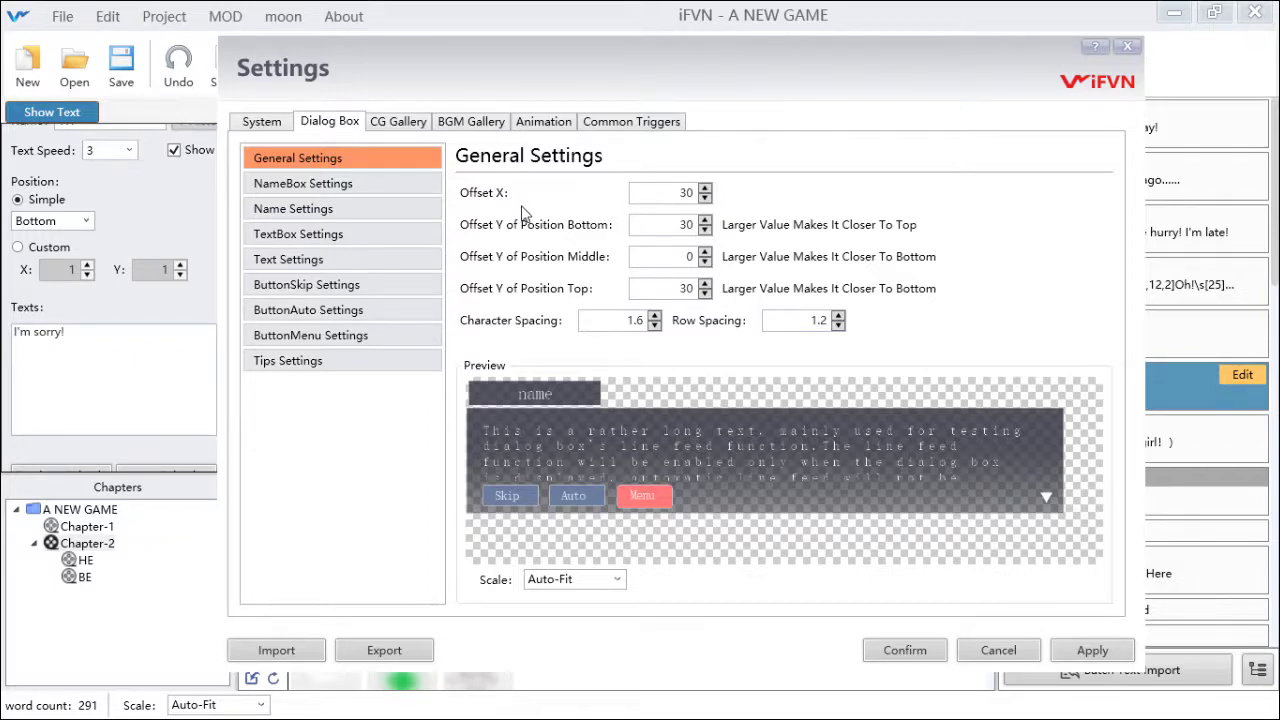
click(278, 124)
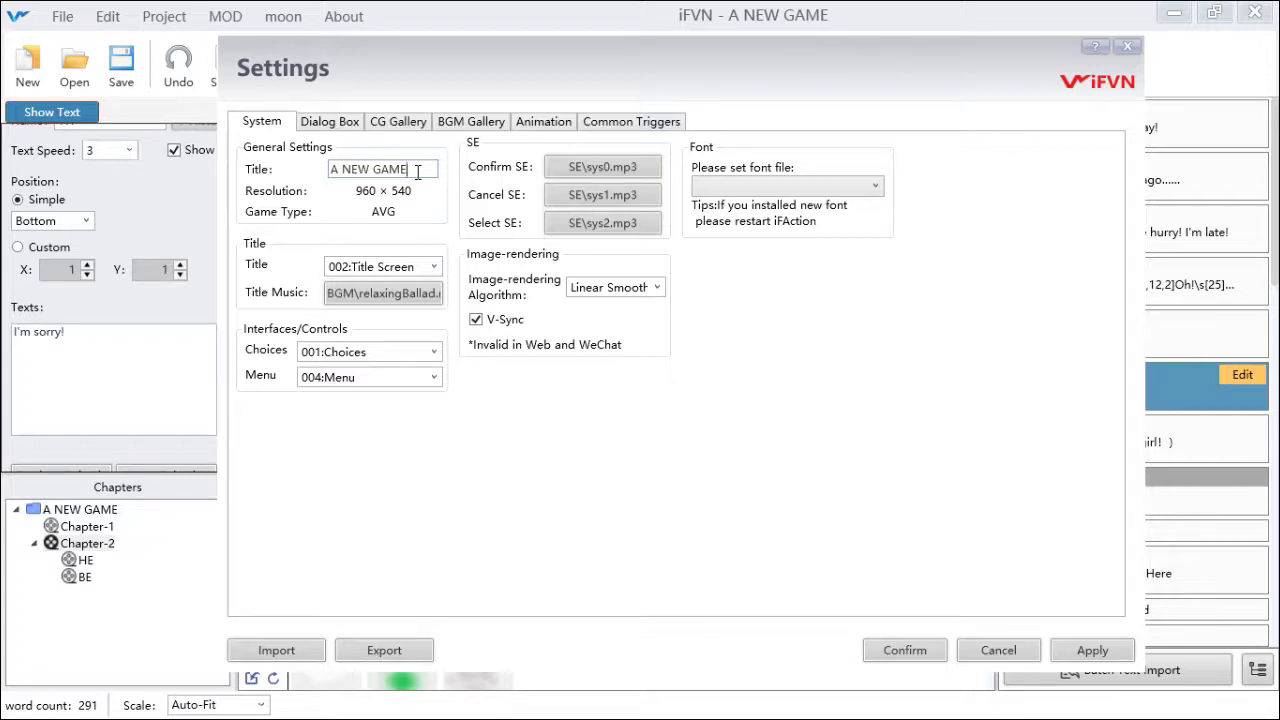
drag(333, 172, 328, 182)
key(BackSpace)
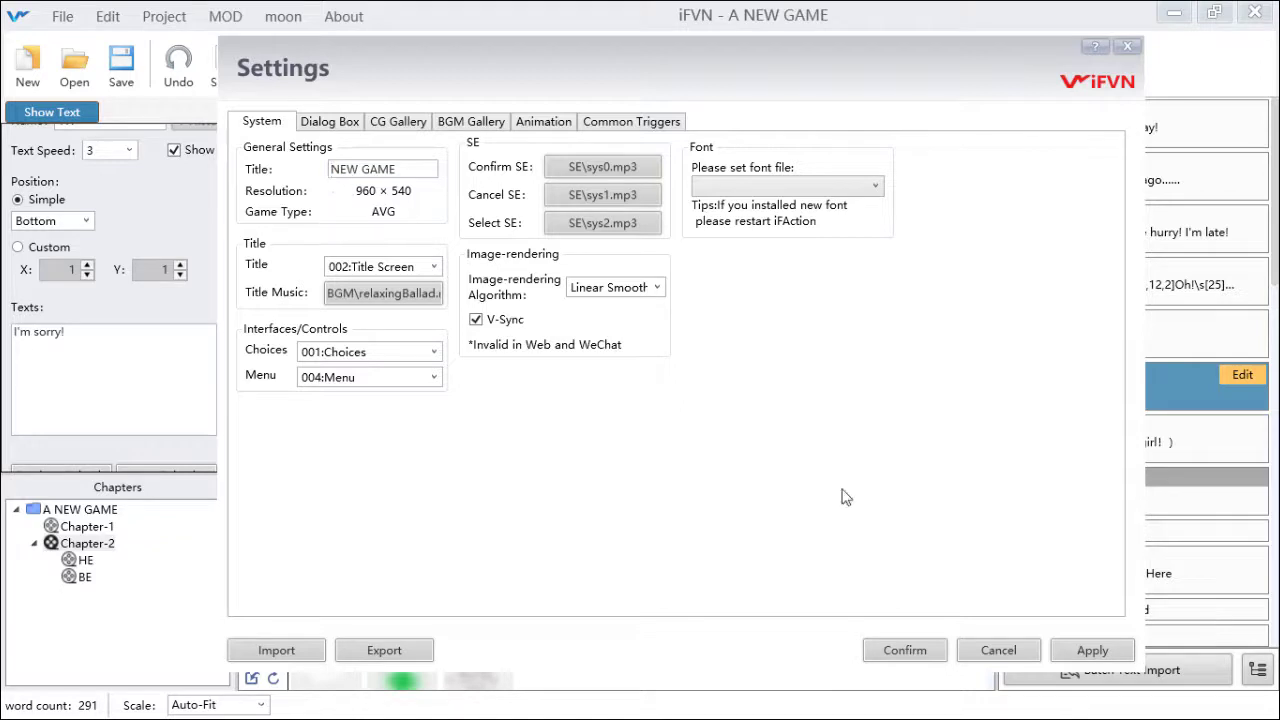
click(905, 651)
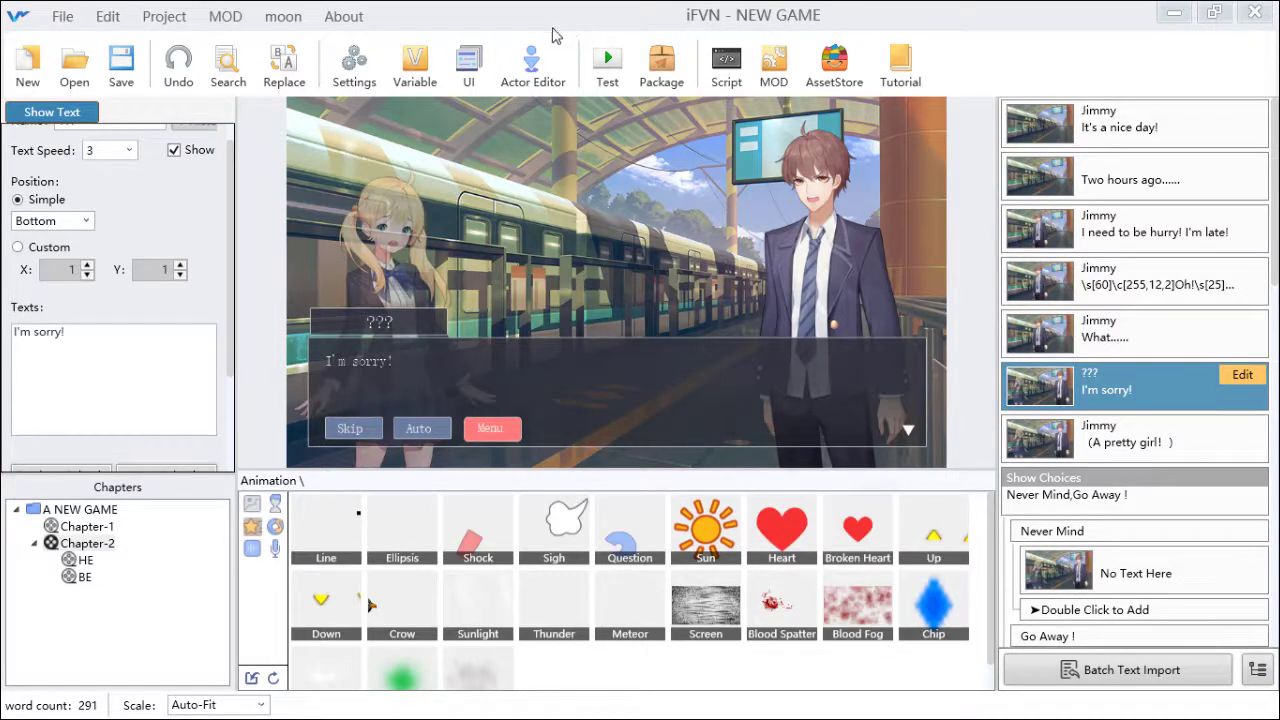
- Change the gameTitle text of the 002: Title Screen interface to "My Game1" and save the interface changes
click(470, 66)
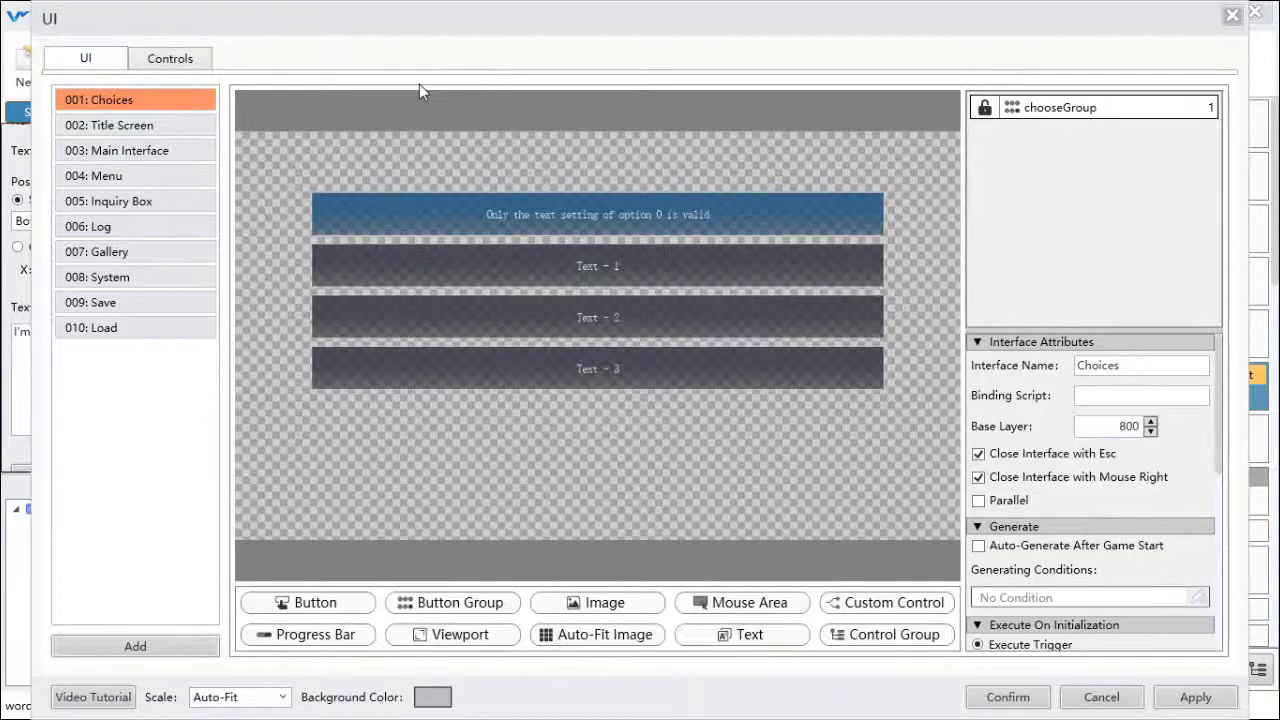
click(193, 122)
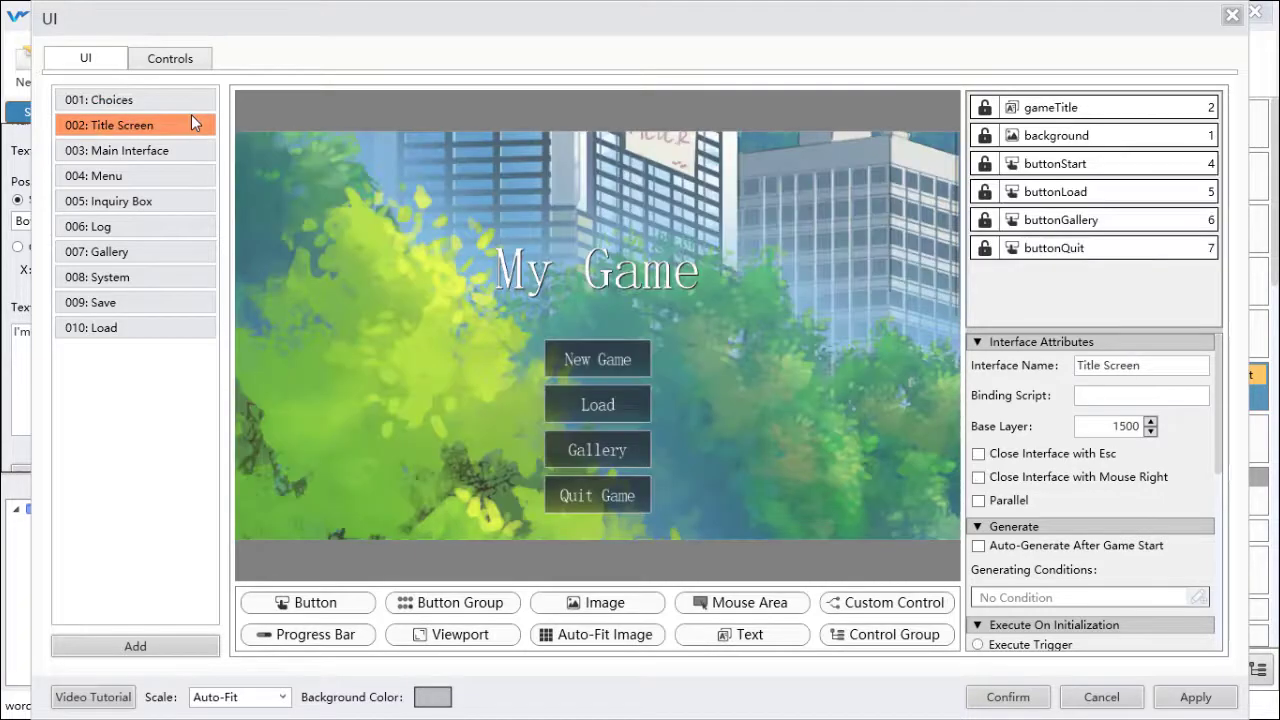
click(600, 272)
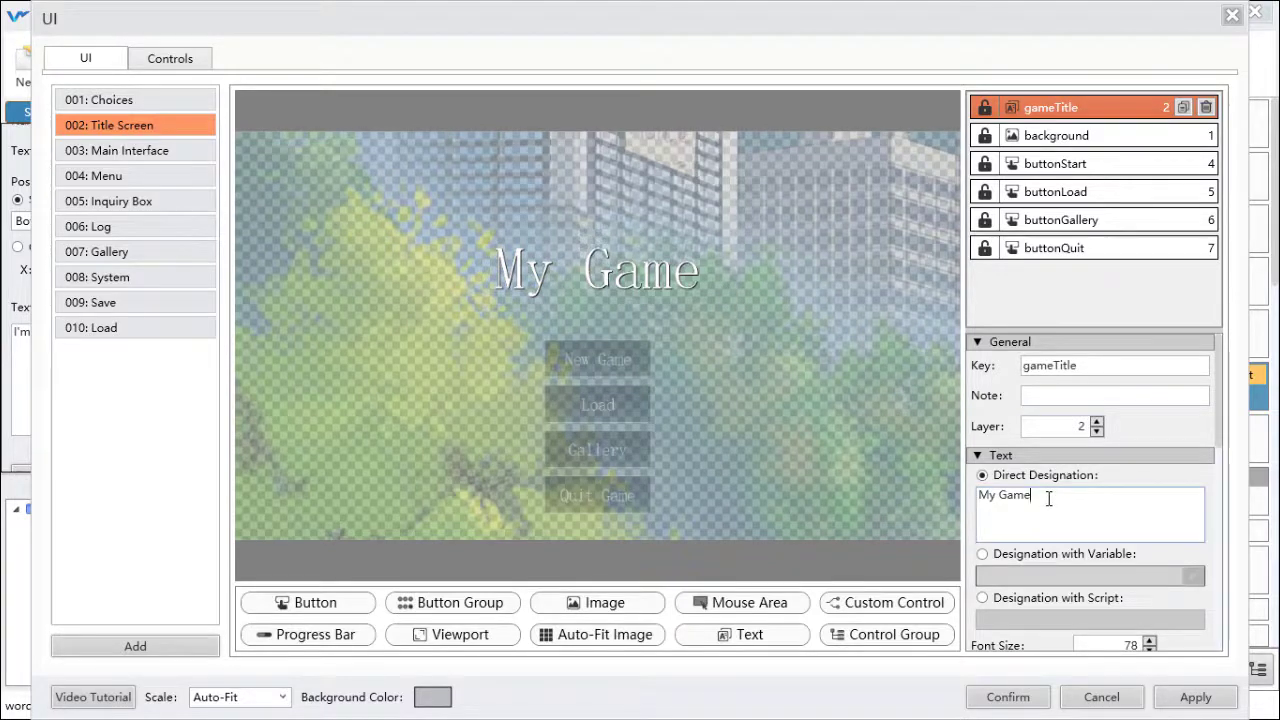
text(1)
click(1040, 703)
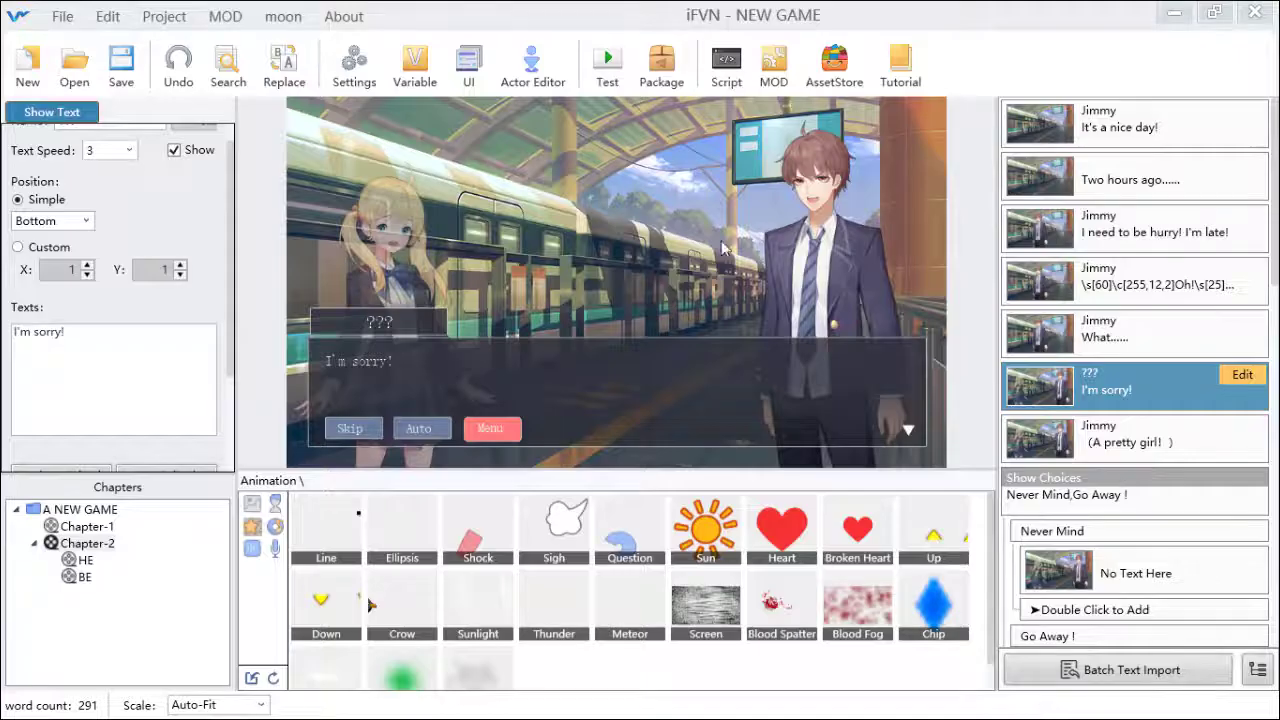
- Check the interfaces that can be assigned as title screen and menu in the system settings, keeping 002:Title Screen and 004:Menu
click(365, 64)
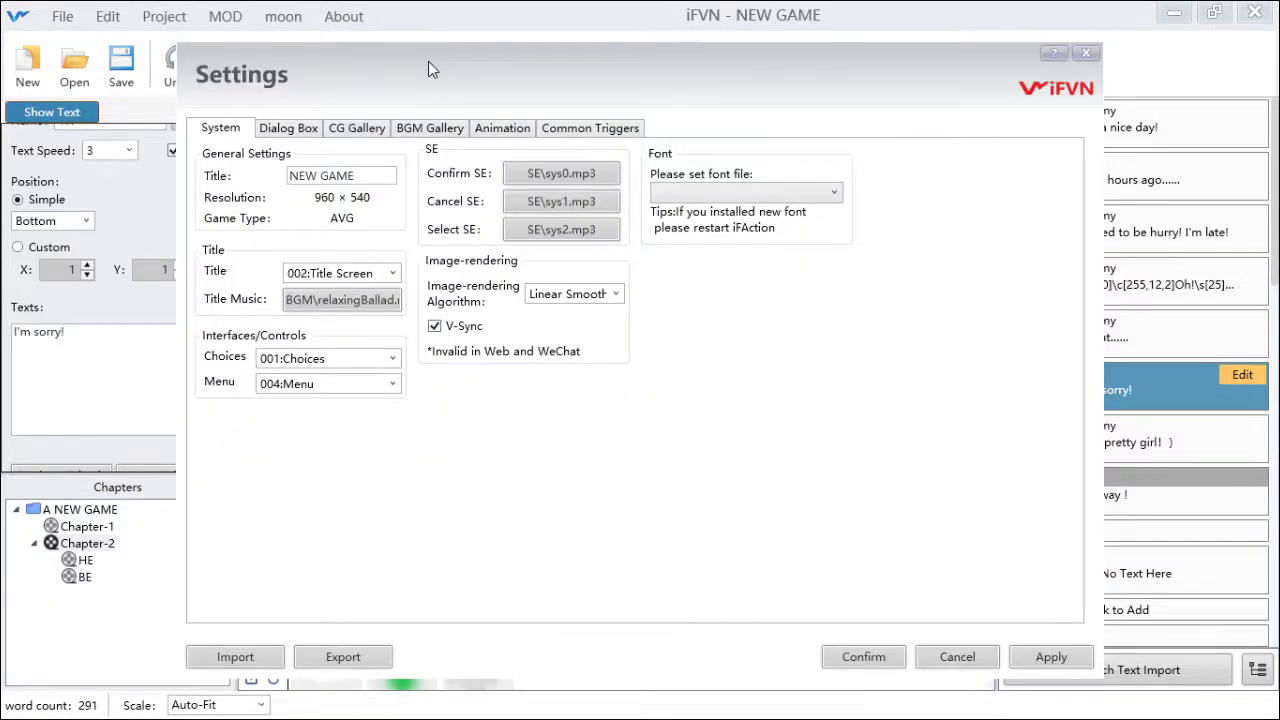
drag(428, 61, 474, 56)
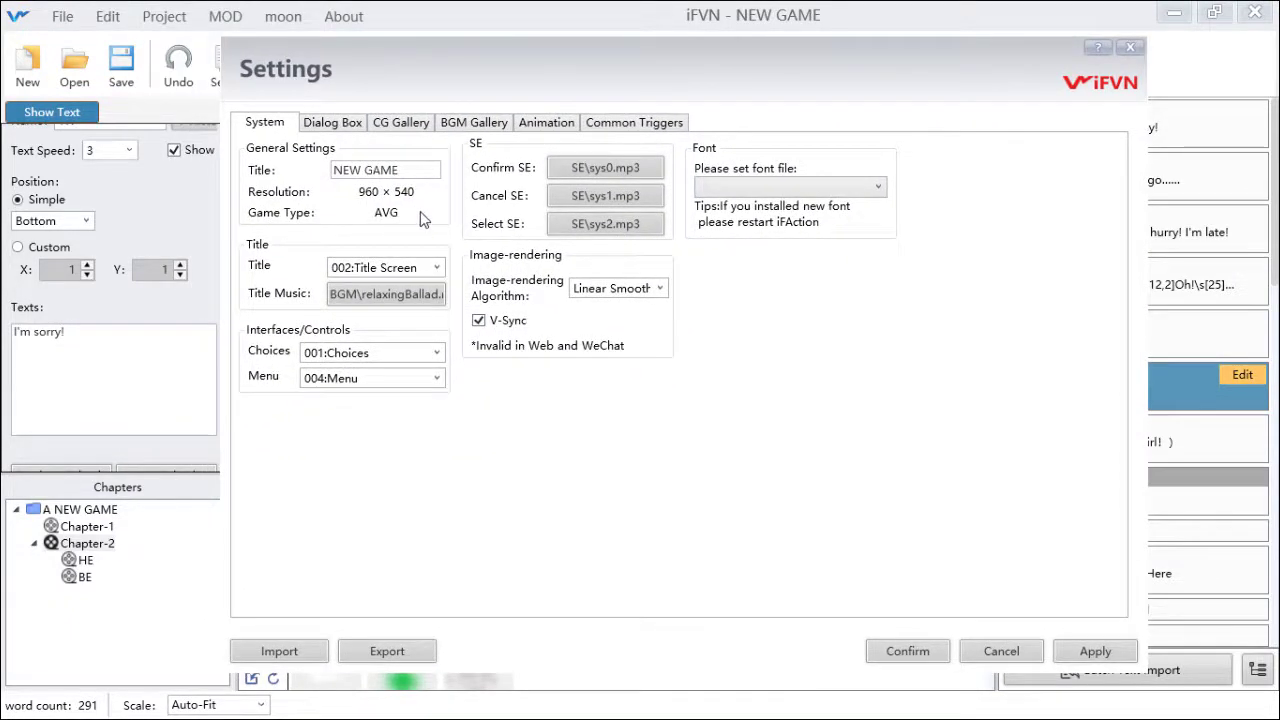
click(437, 268)
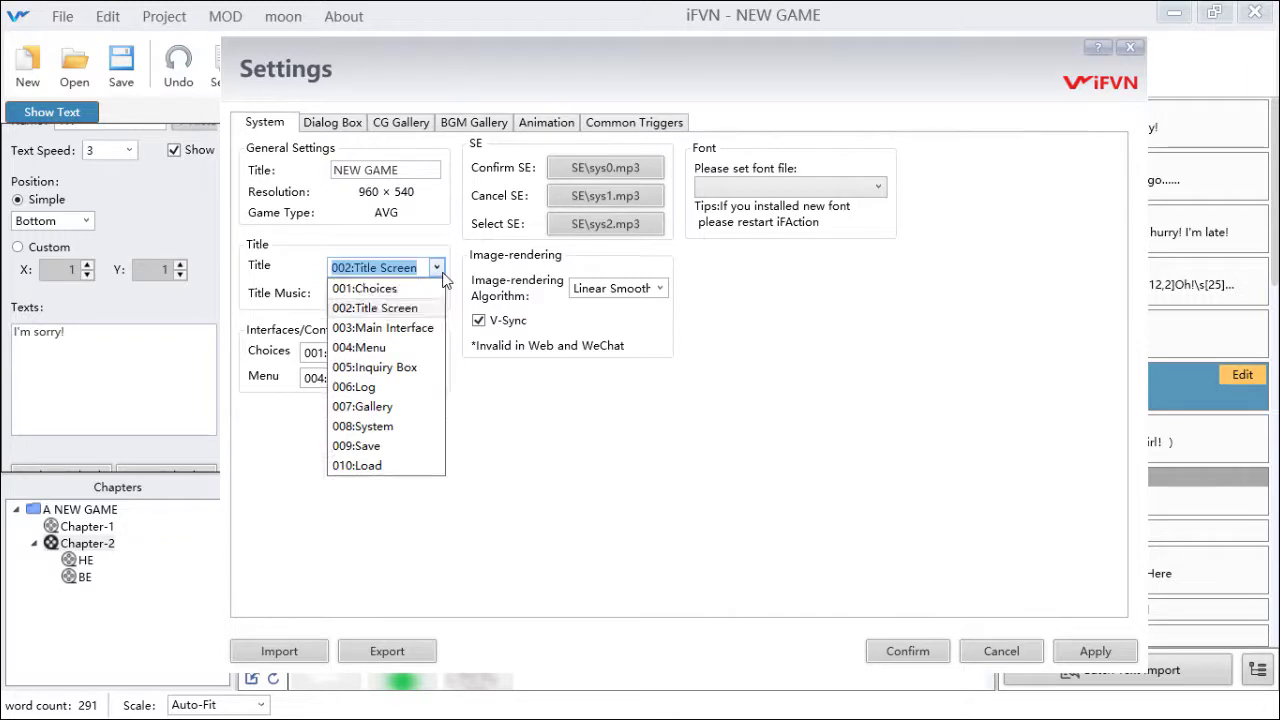
click(425, 309)
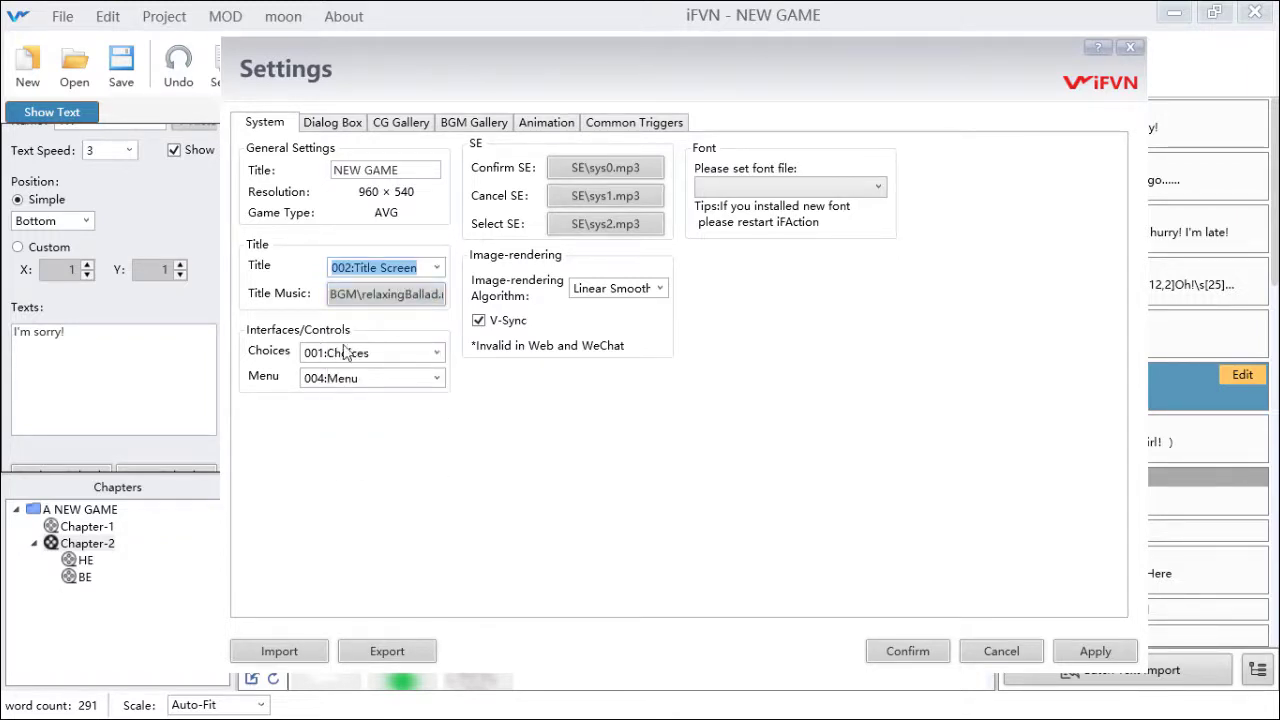
click(437, 379)
click(490, 418)
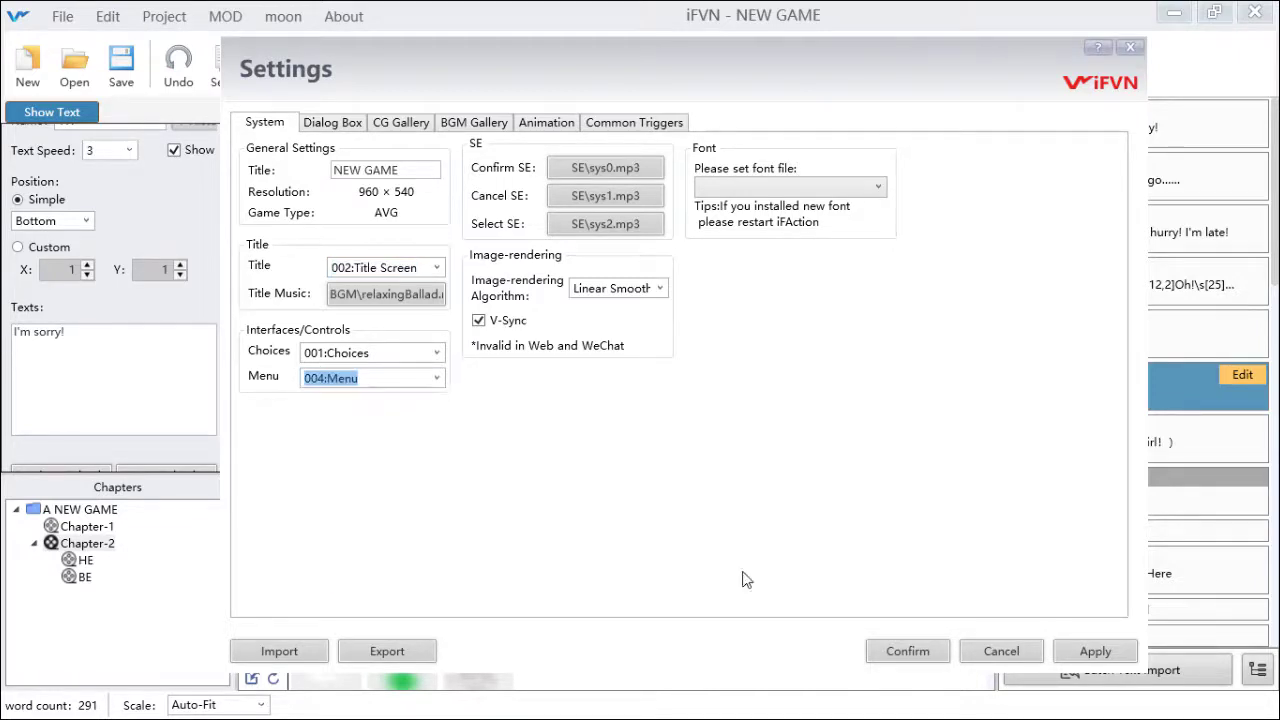
click(899, 650)
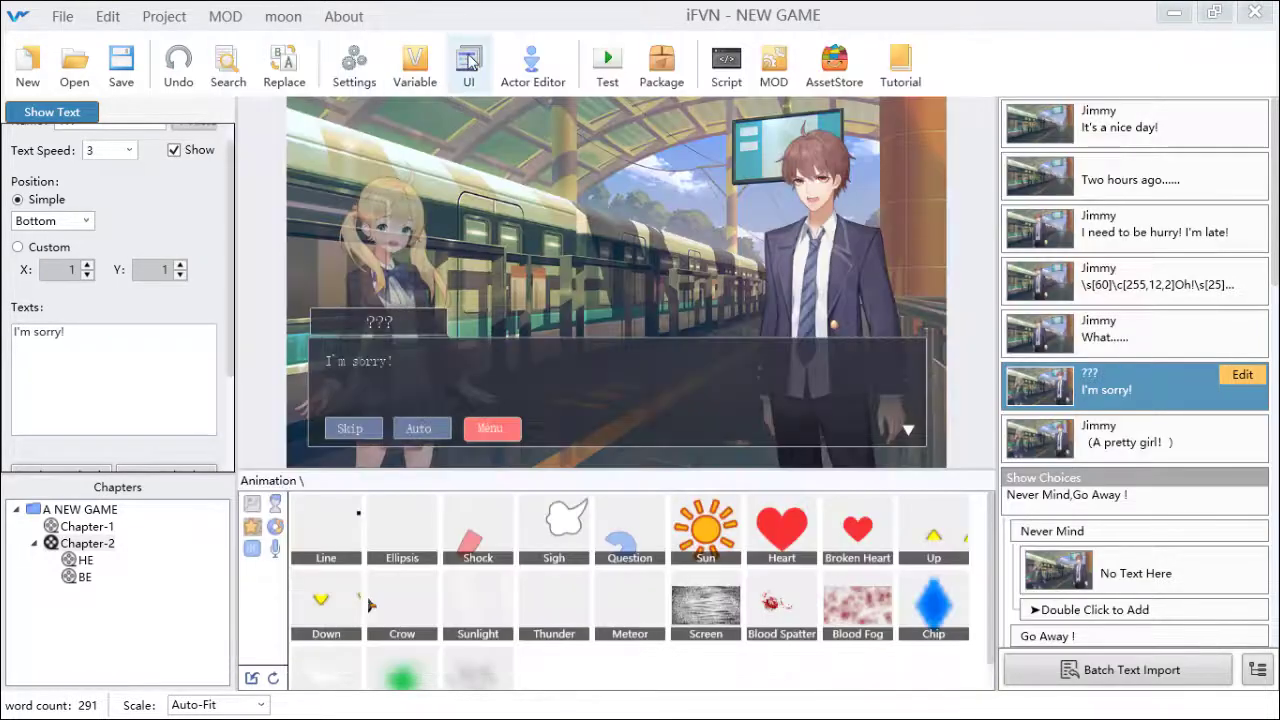
- Examine the designs of the Title Screen, Menu and Choices interfaces in the UI editor
click(469, 62)
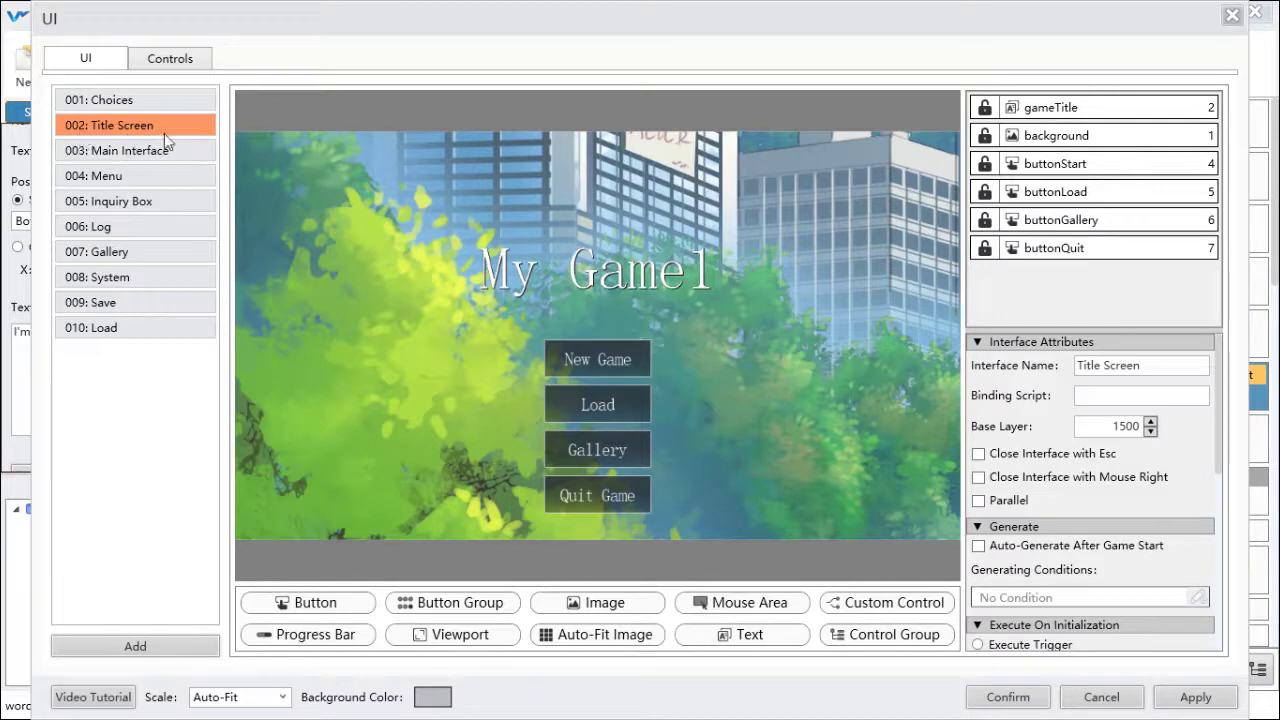
click(156, 180)
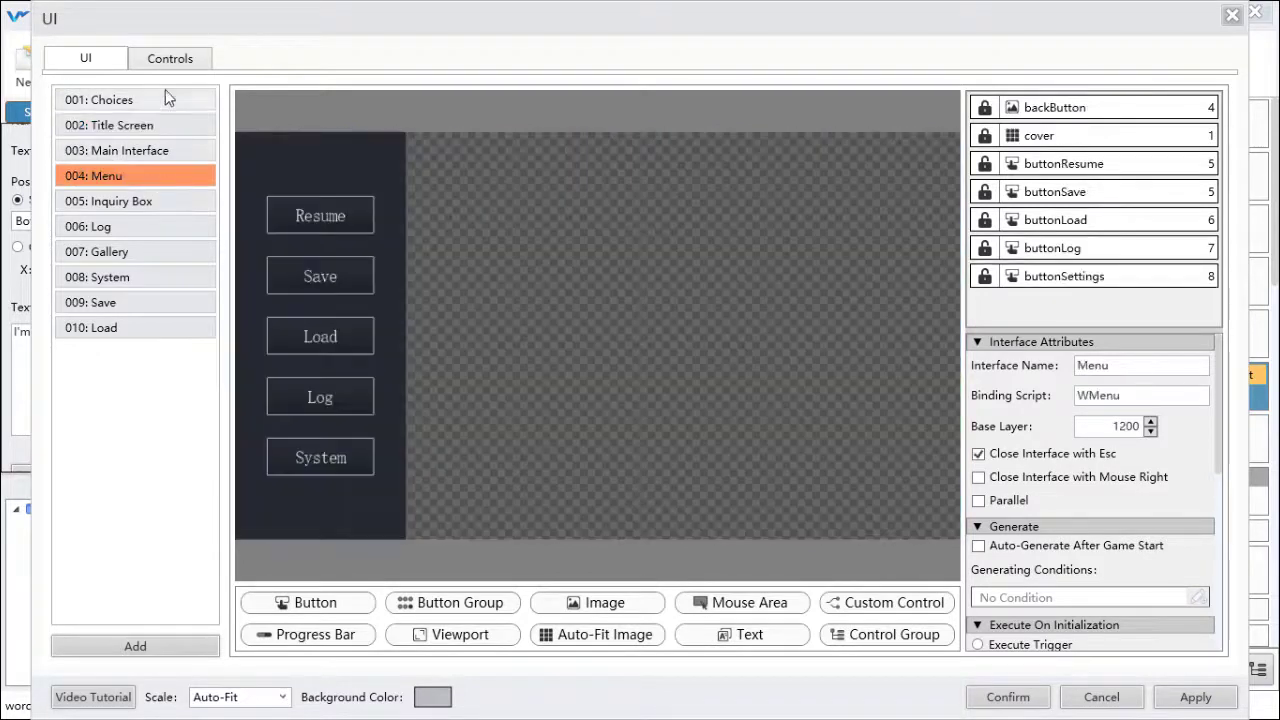
click(179, 99)
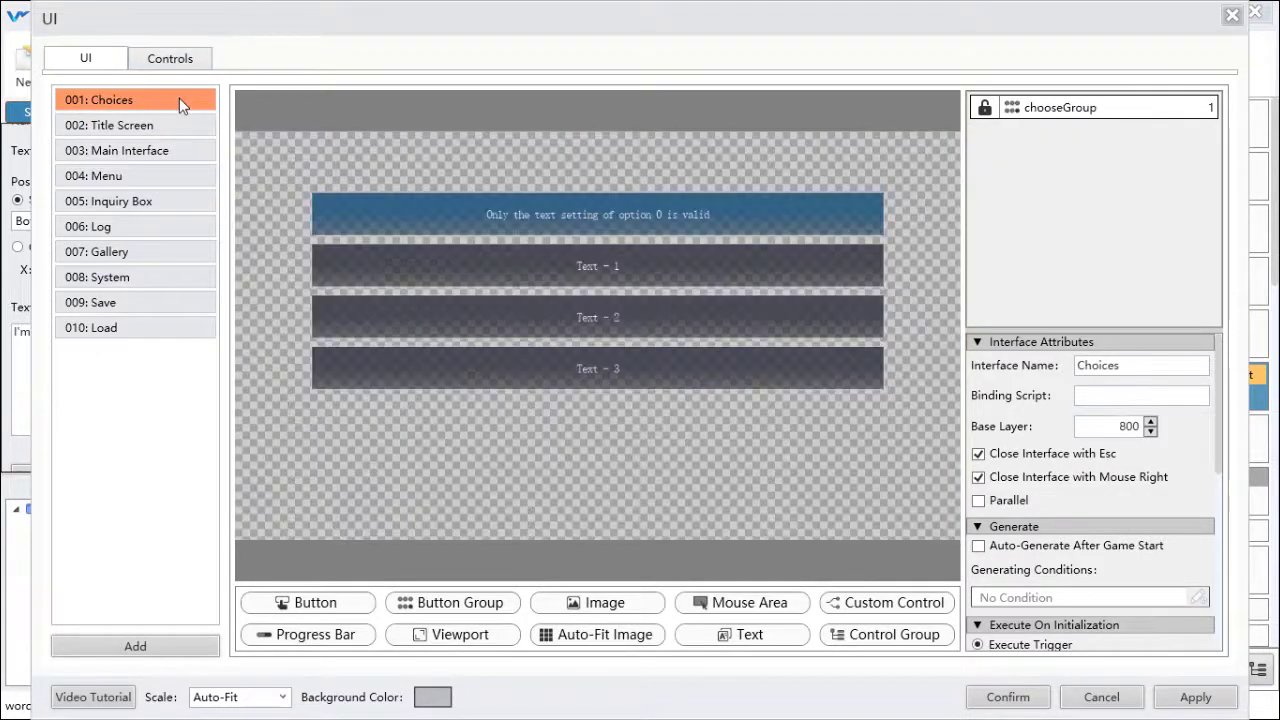
click(1007, 697)
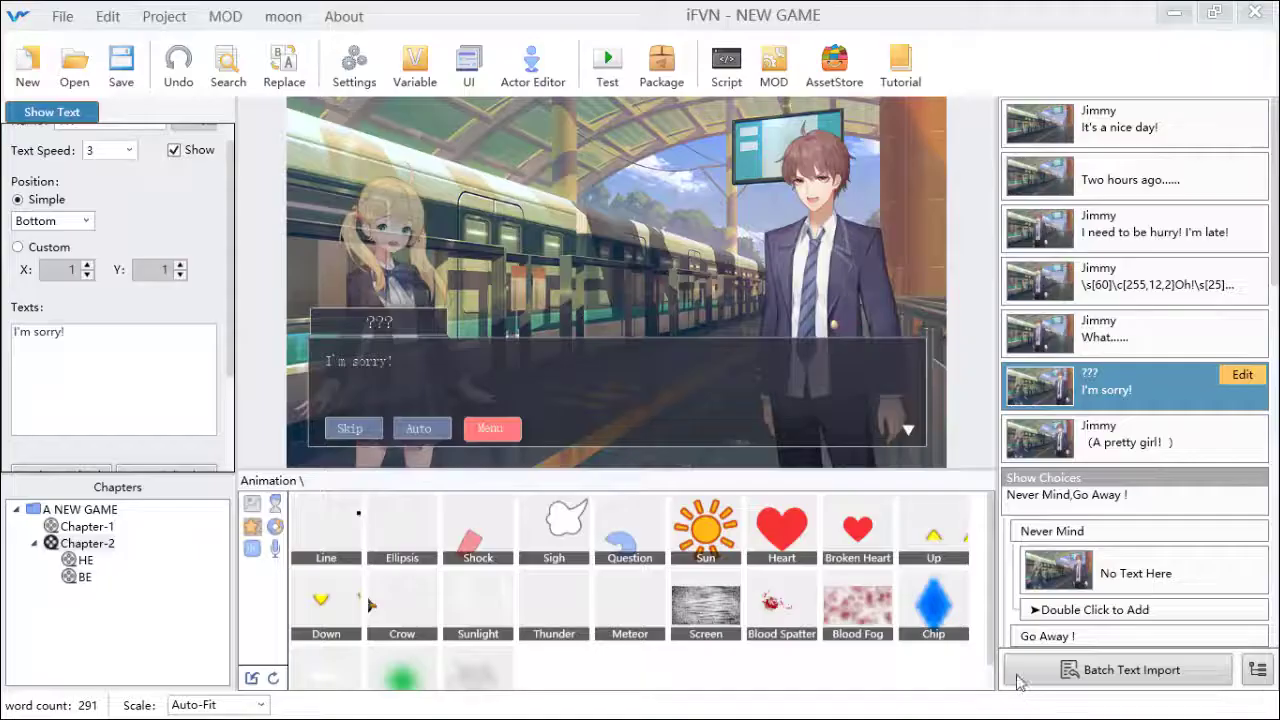
click(484, 78)
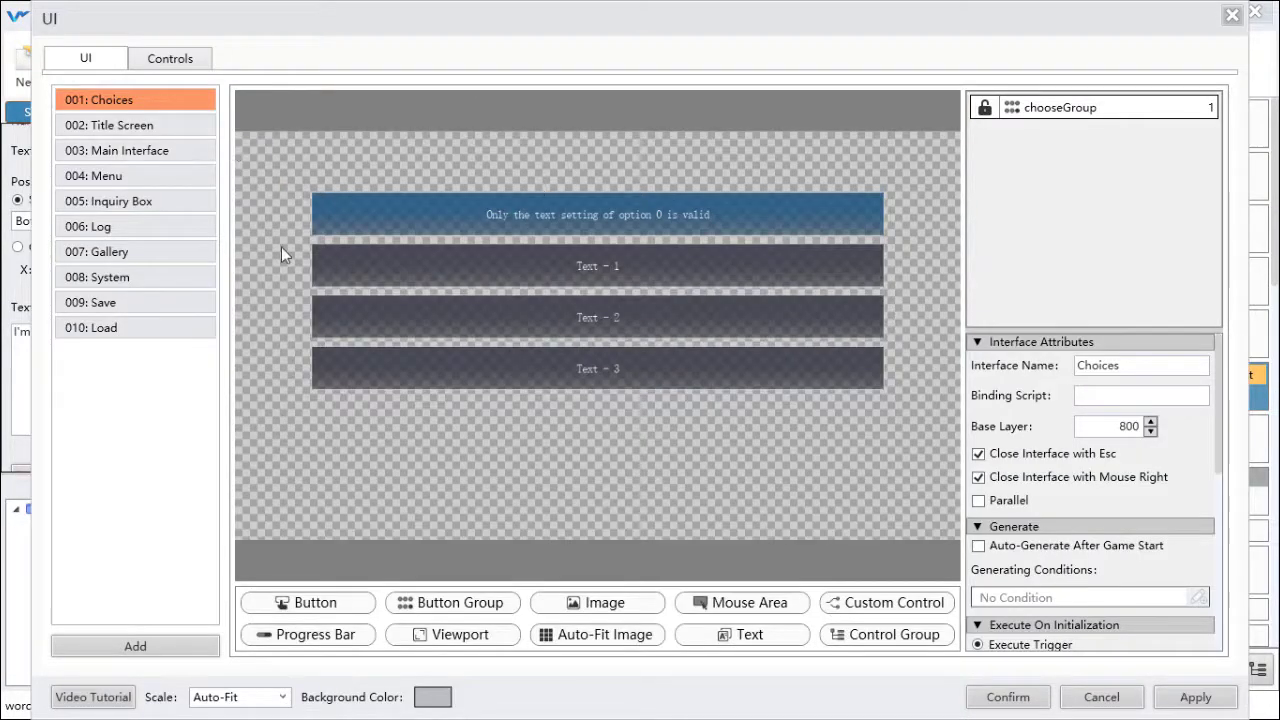
click(161, 124)
click(182, 104)
click(1007, 697)
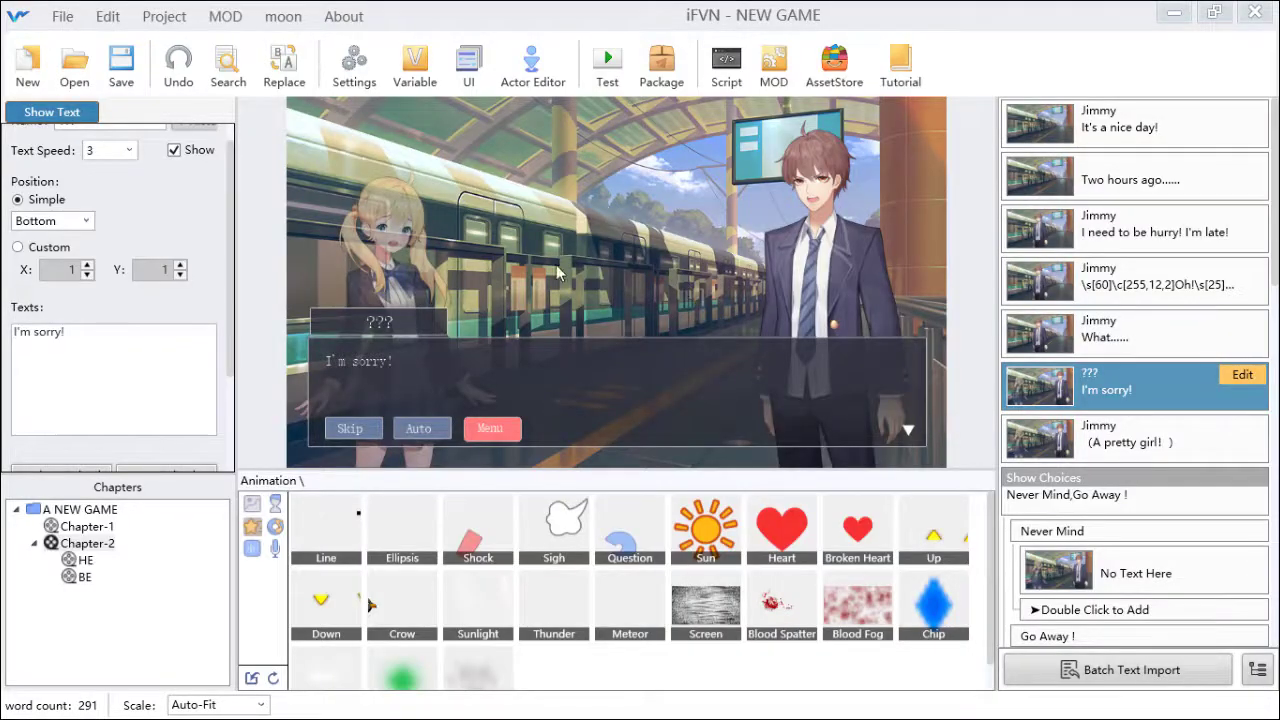
- Set the title music to magicInTheGarden.mp3 from the BGM folder in the system settings
click(354, 68)
drag(440, 78, 485, 63)
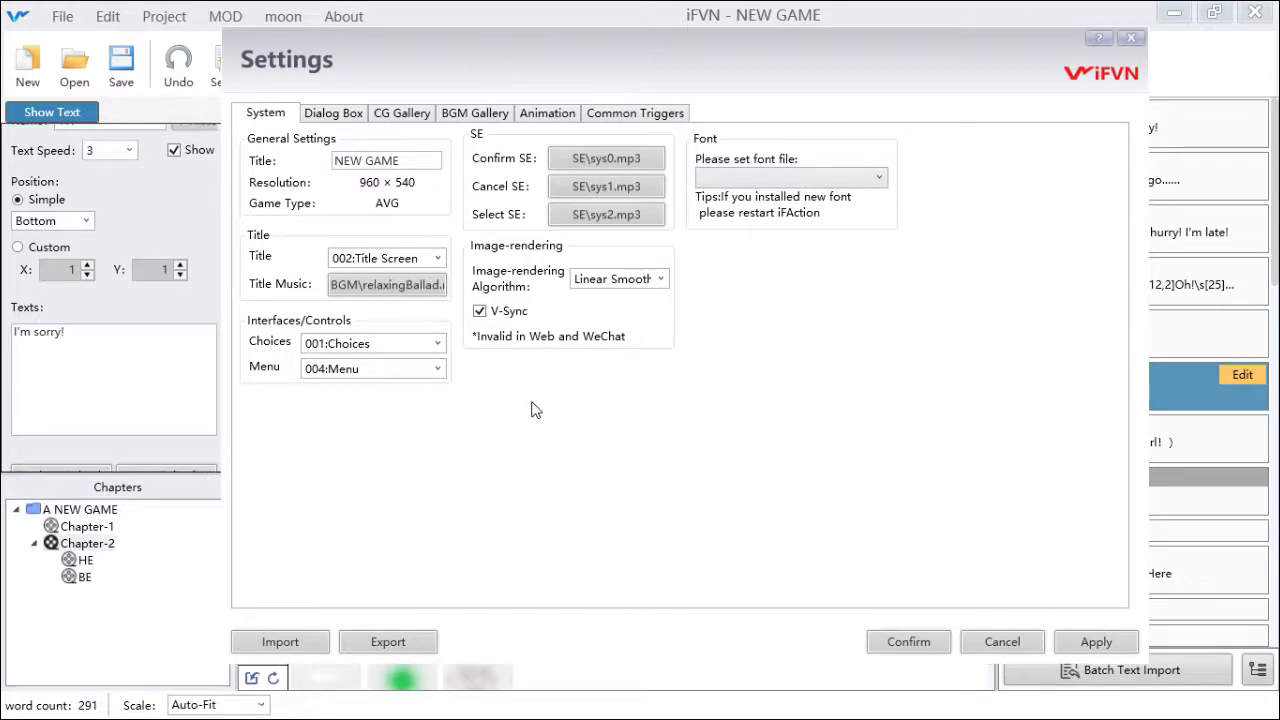
click(380, 297)
click(604, 324)
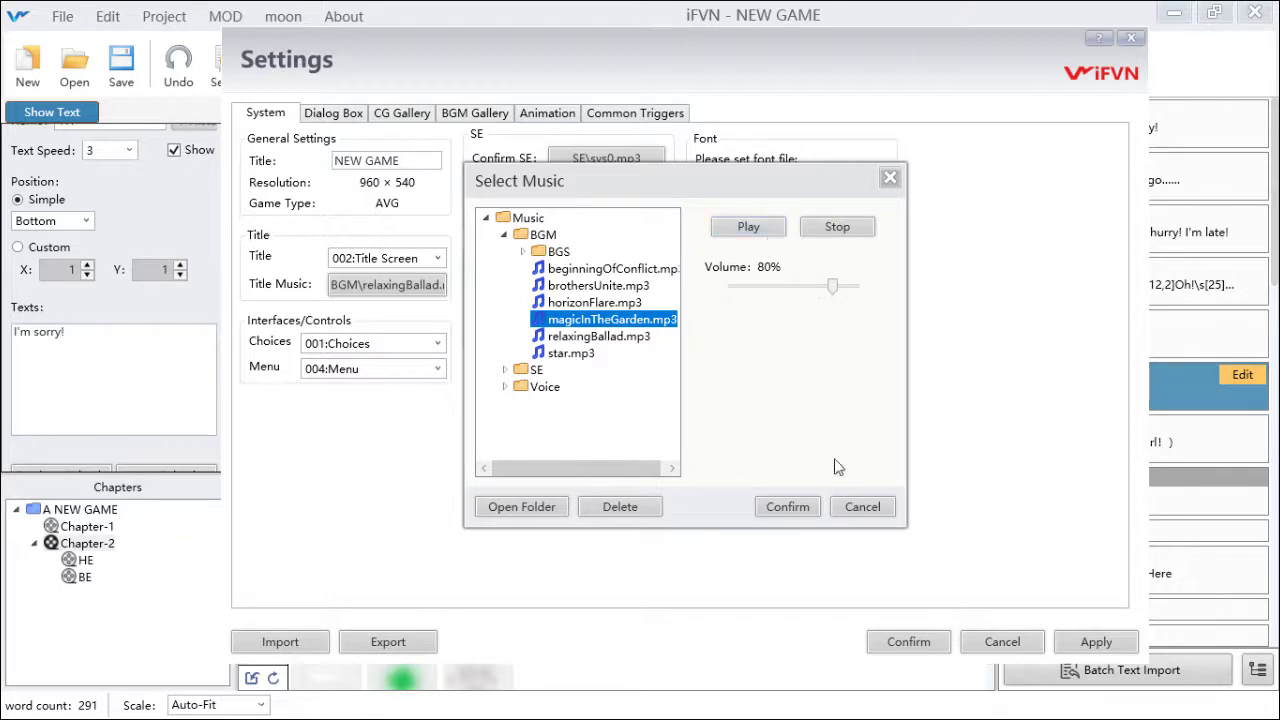
click(786, 507)
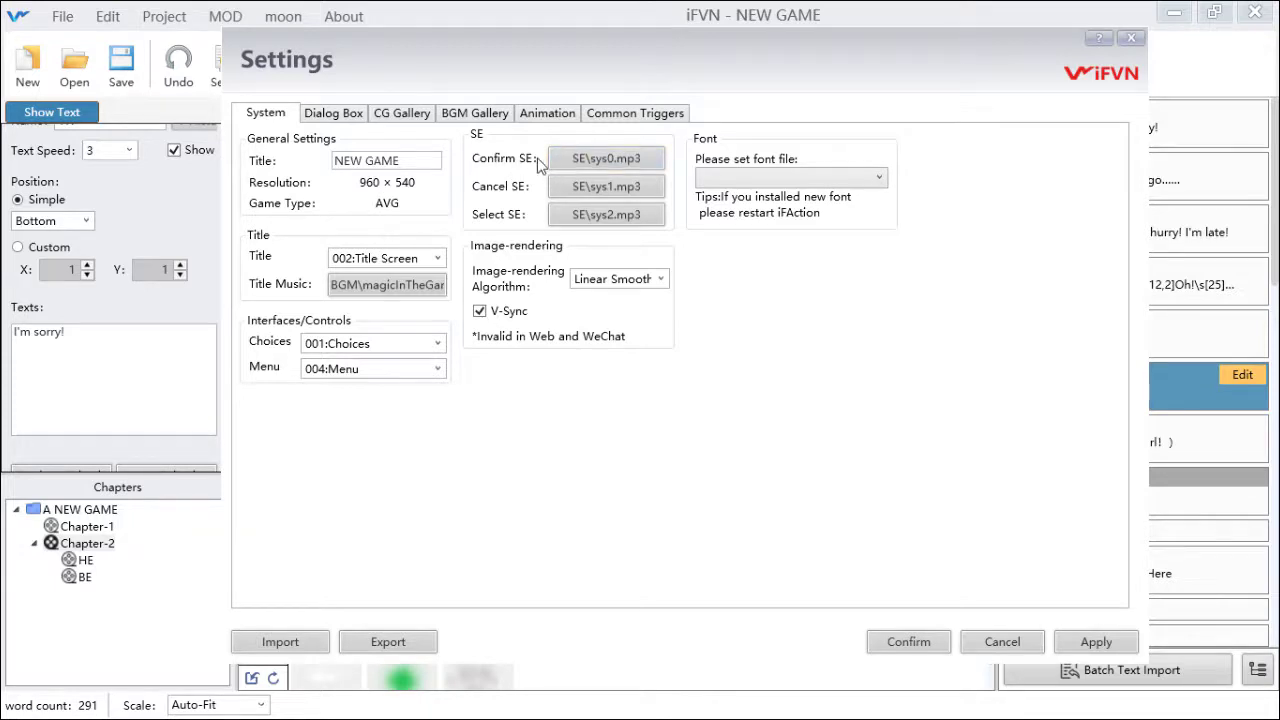
- Review the Confirm SE sound choices and the image-rendering algorithm options without changing them, and confirm the settings
click(595, 166)
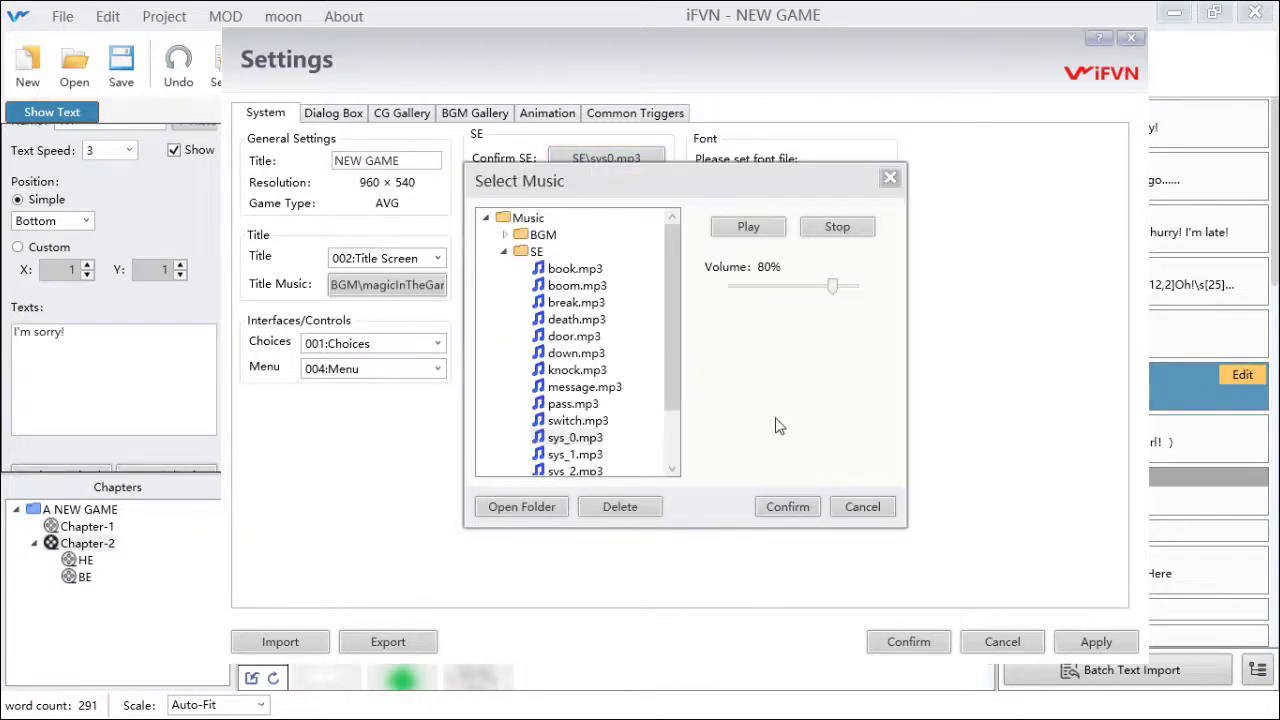
click(863, 507)
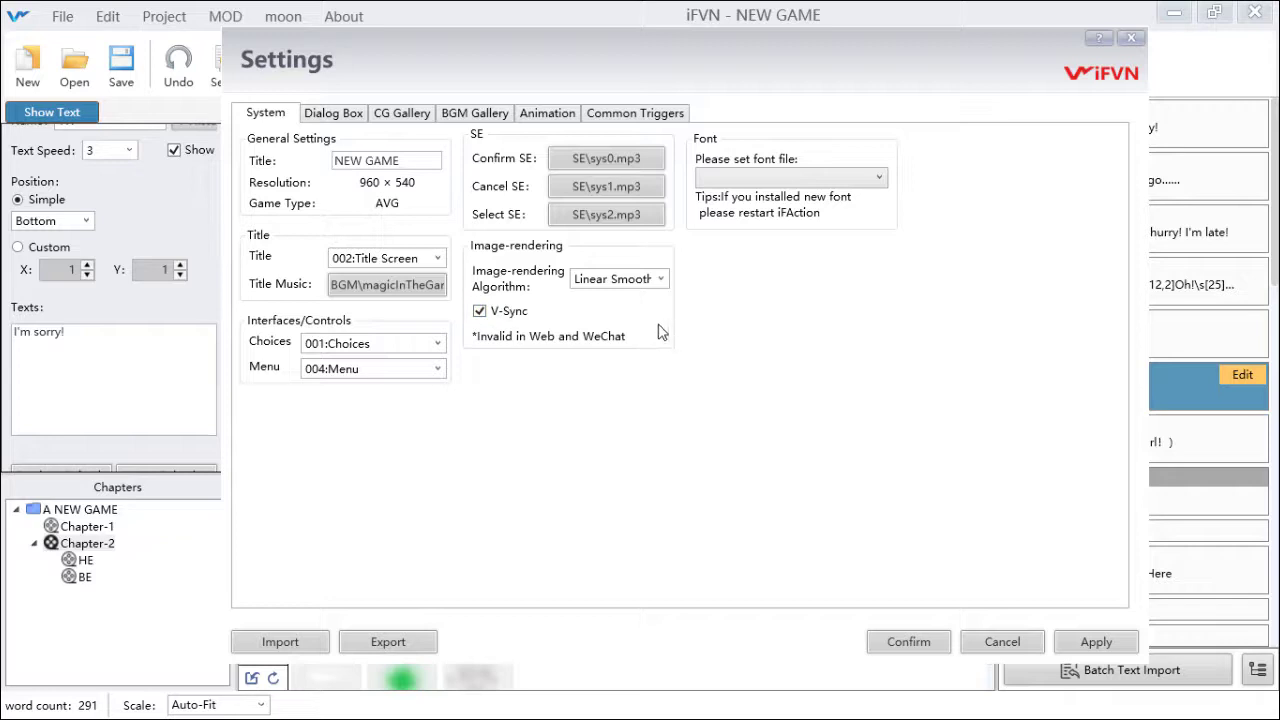
click(669, 284)
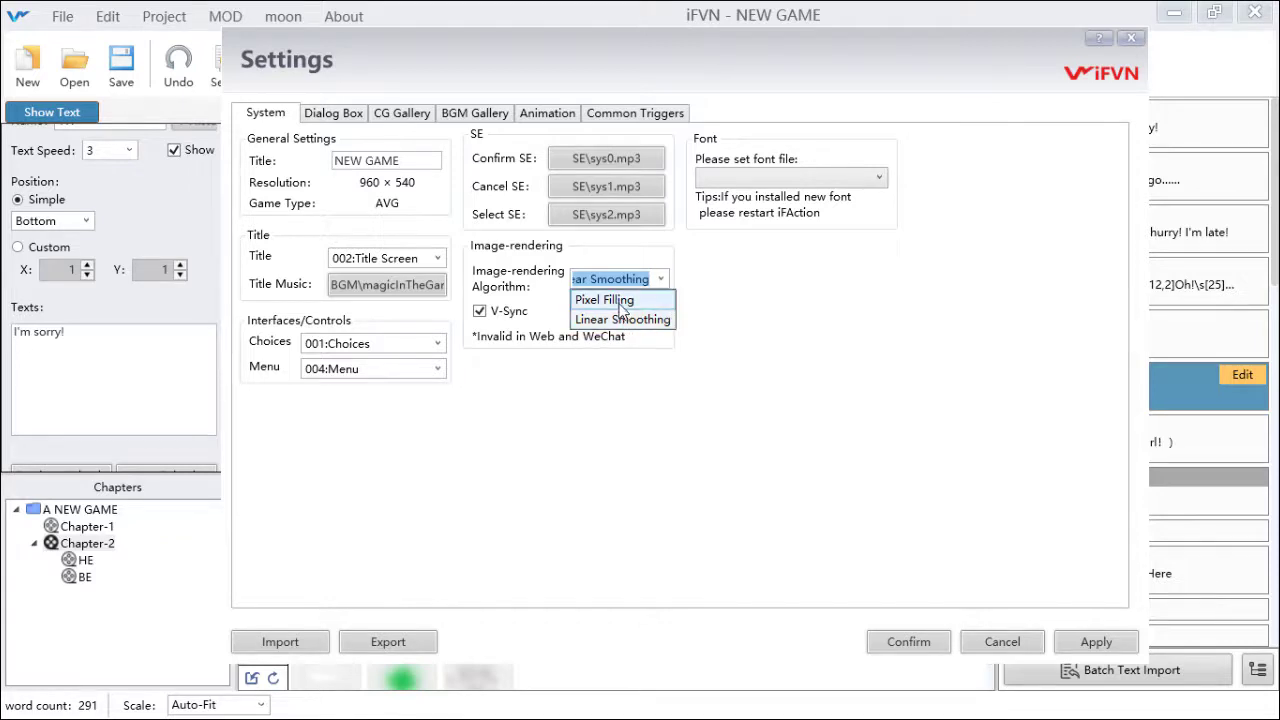
click(716, 322)
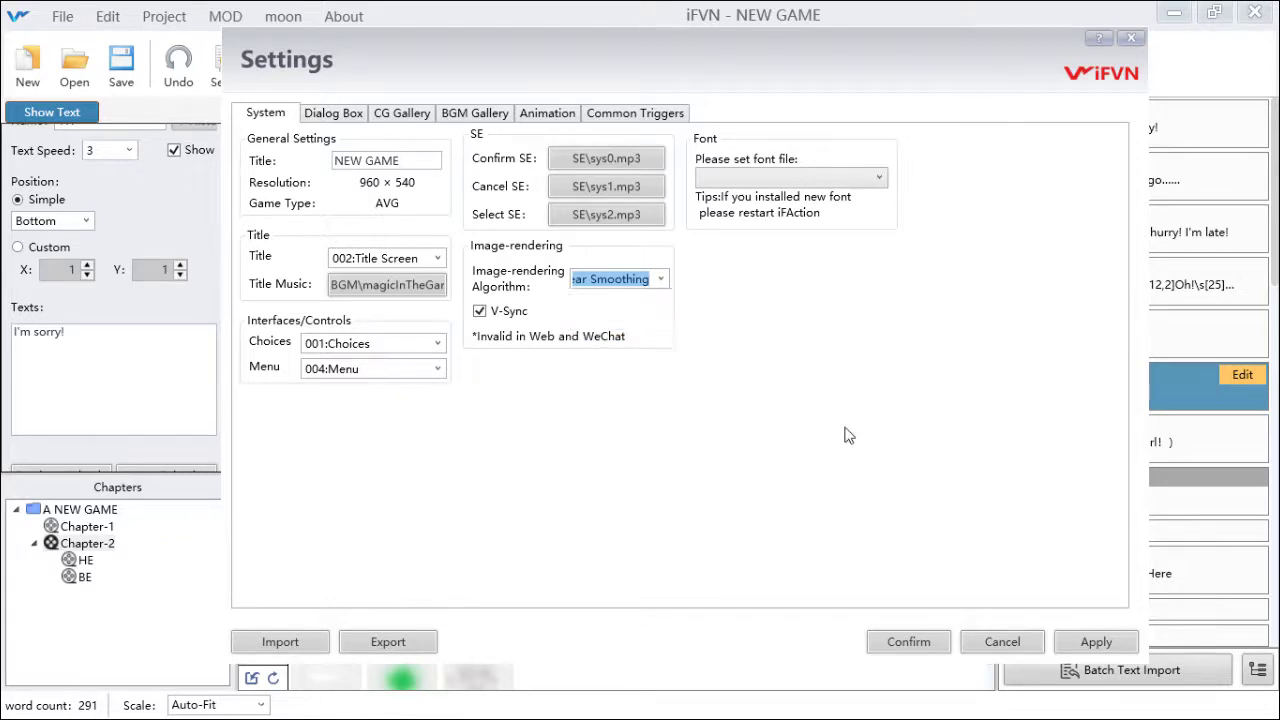
click(924, 639)
- Run a game test, start a new game, advance through the opening dialogue, and close the test window
click(605, 64)
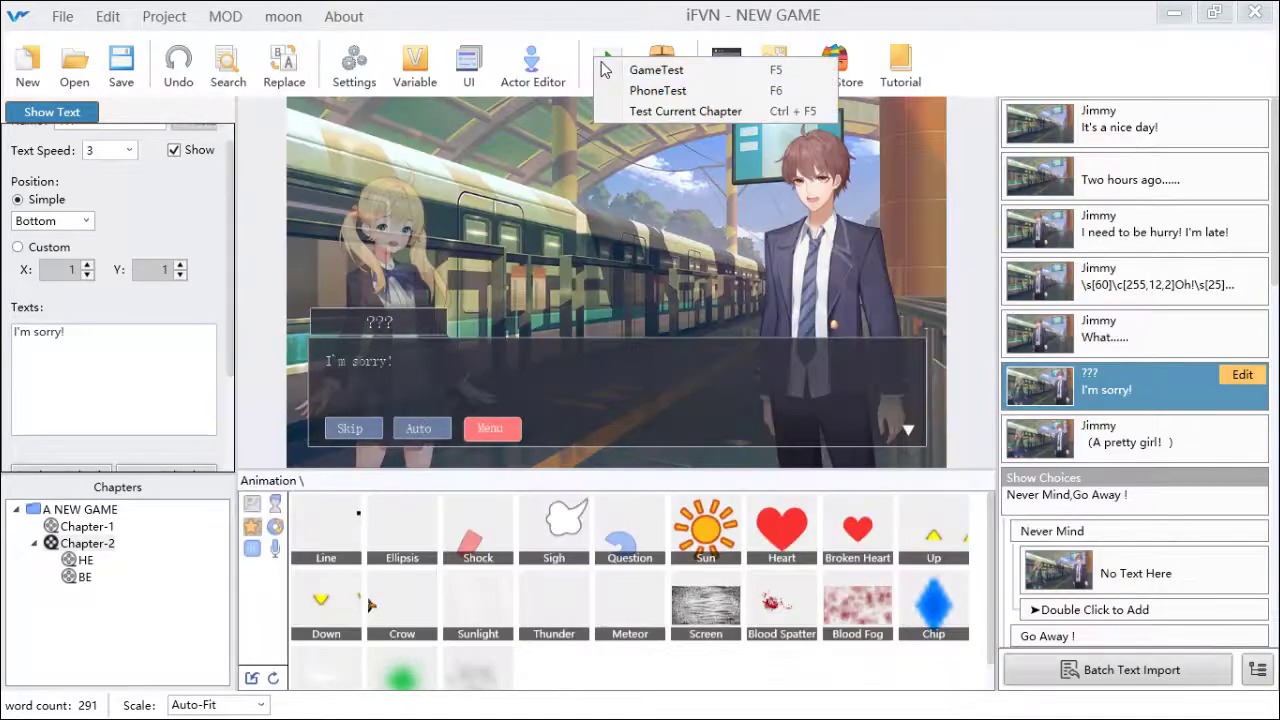
click(610, 70)
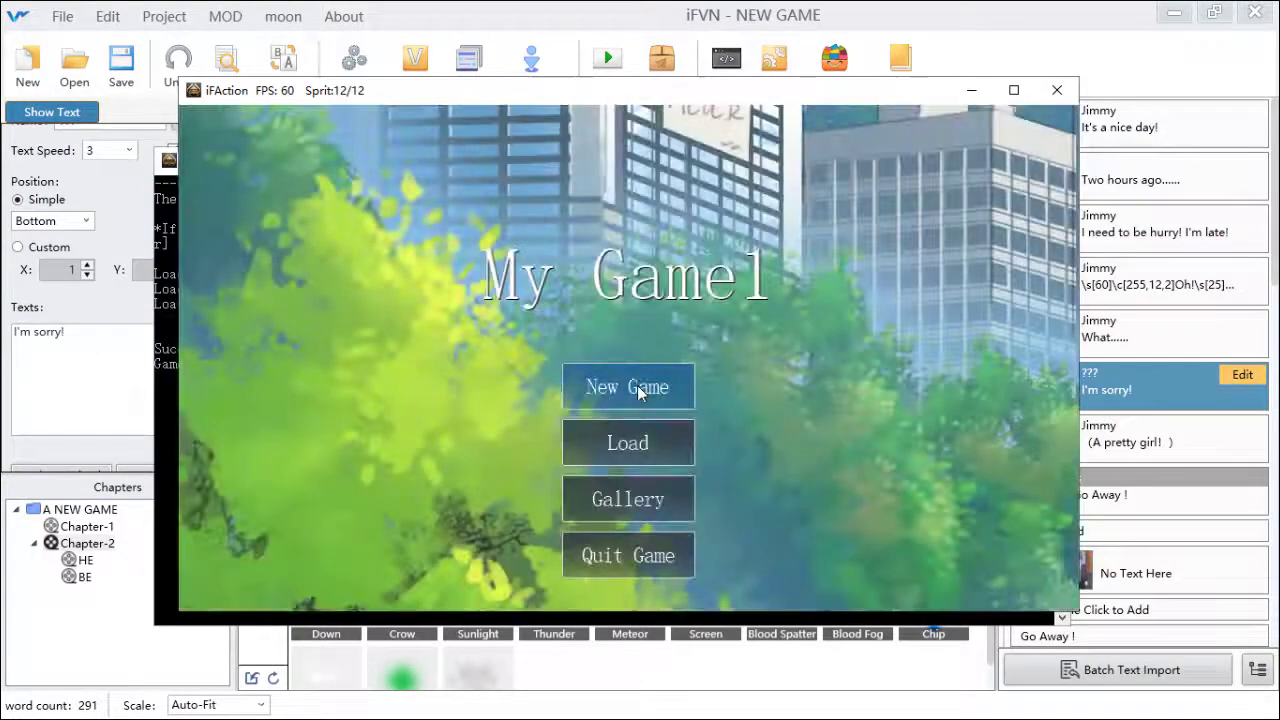
click(637, 388)
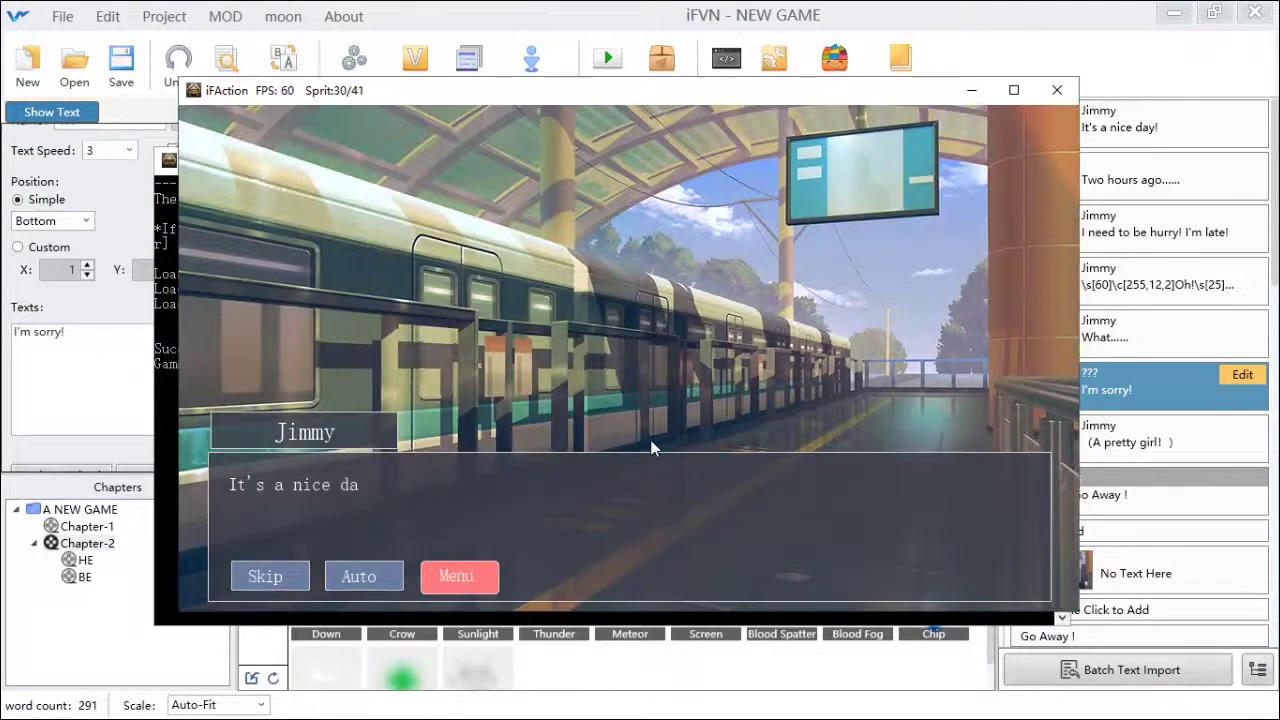
click(803, 500)
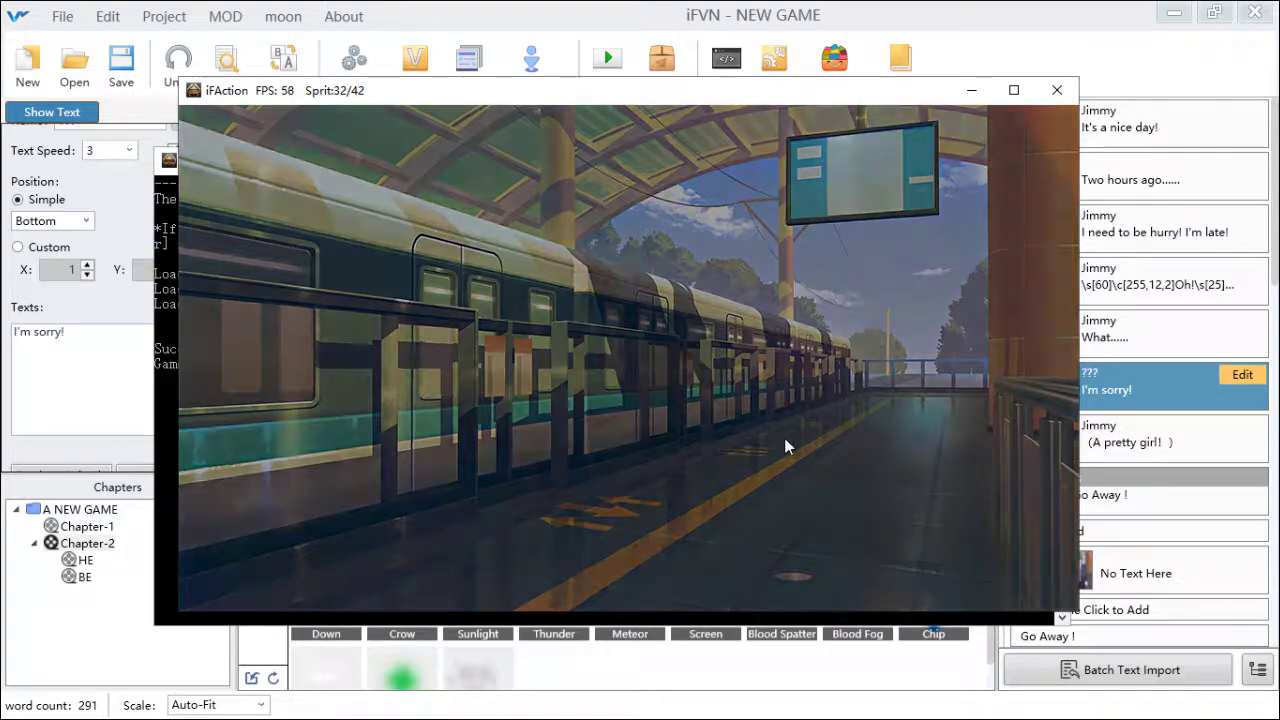
click(784, 438)
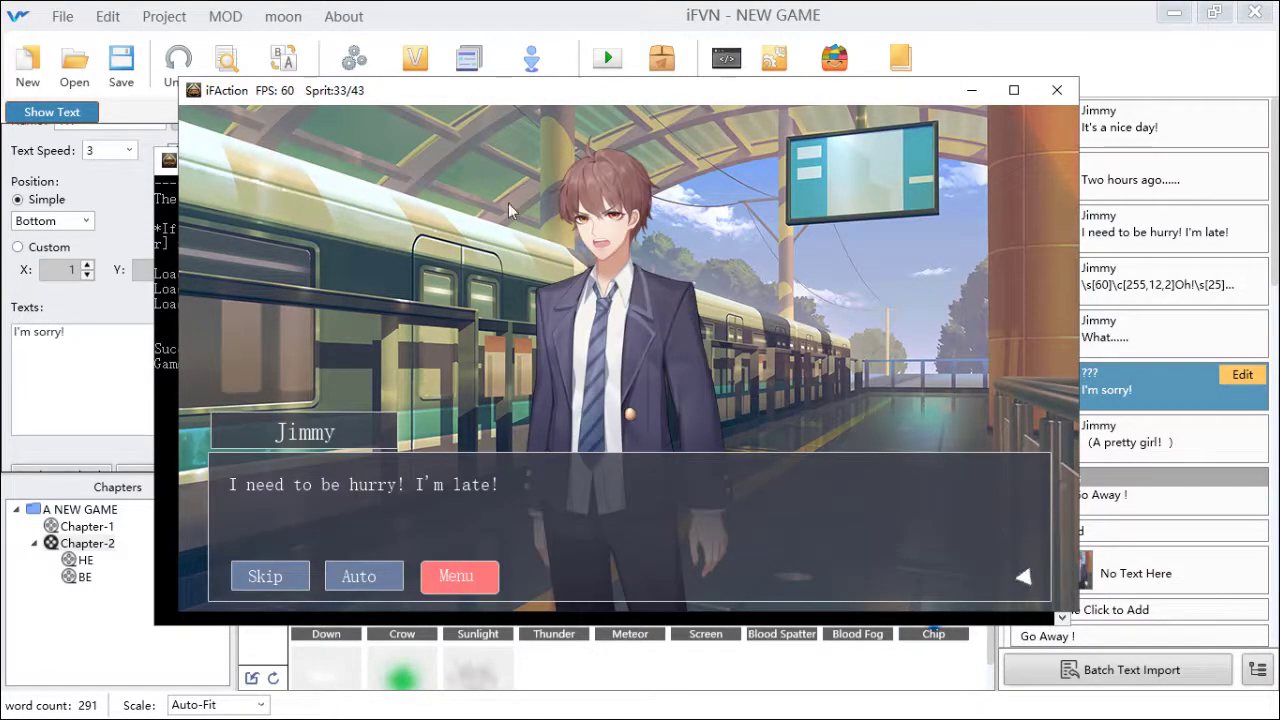
click(1057, 92)
- Set the image-rendering algorithm to Pixel Filling in the system settings and confirm
click(354, 60)
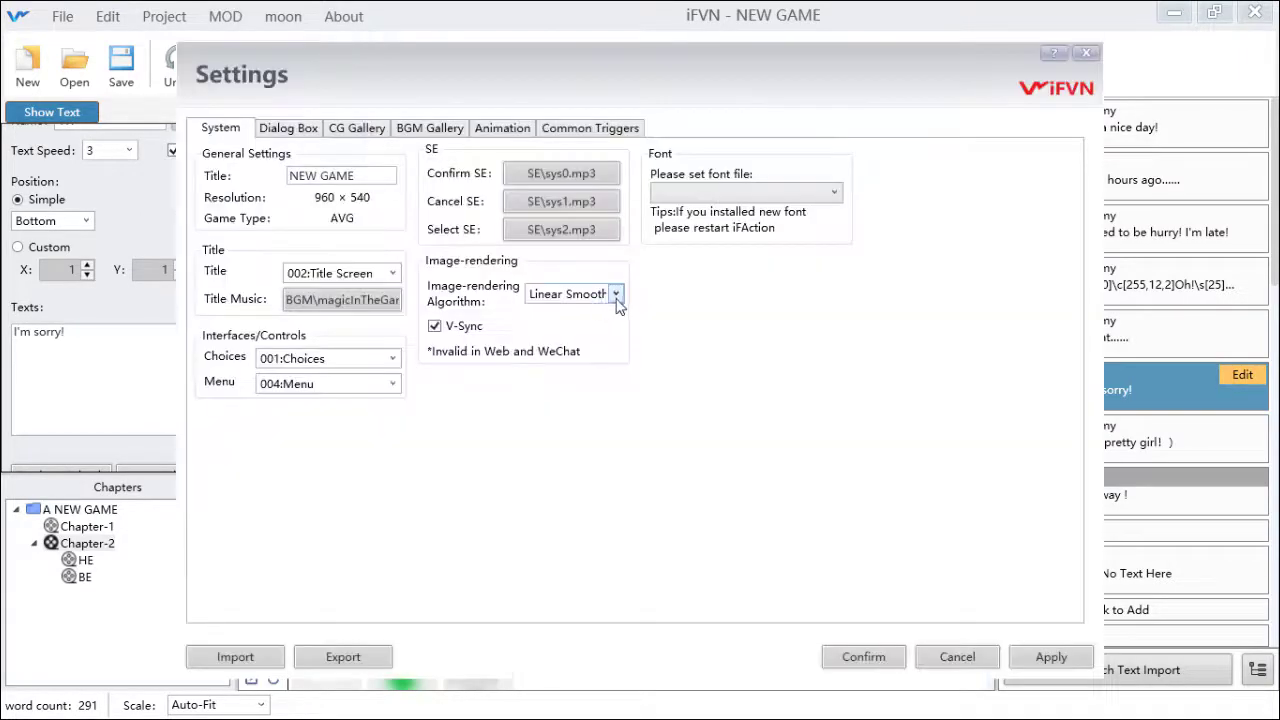
click(616, 294)
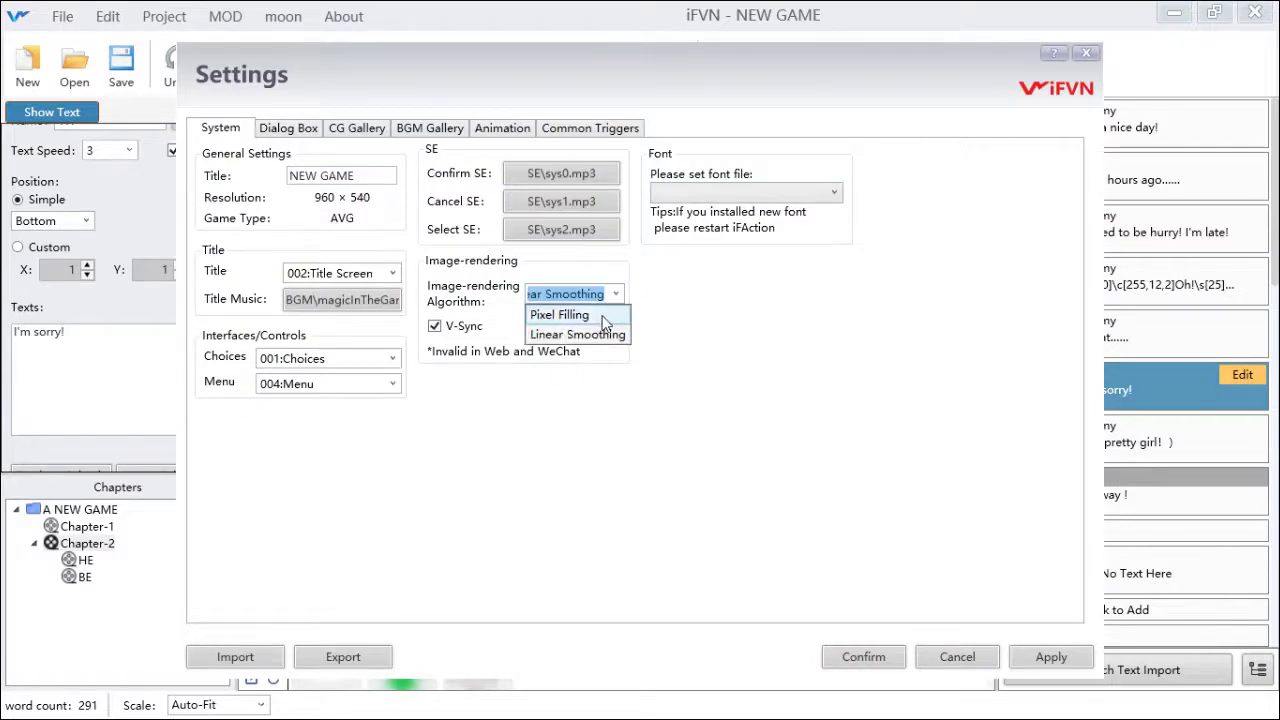
click(603, 318)
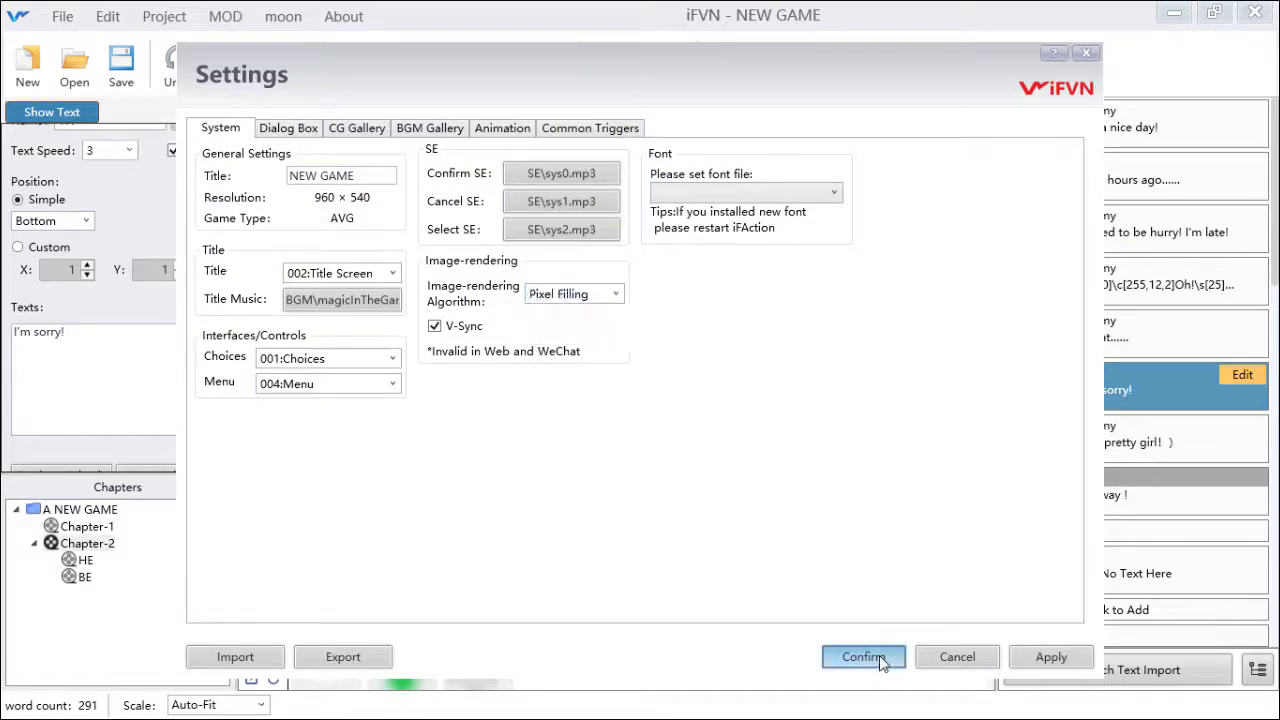
click(879, 655)
- Test the game by starting a new game and advancing the dialogue to check the Pixel Filling rendering, and close the test
click(608, 62)
click(641, 78)
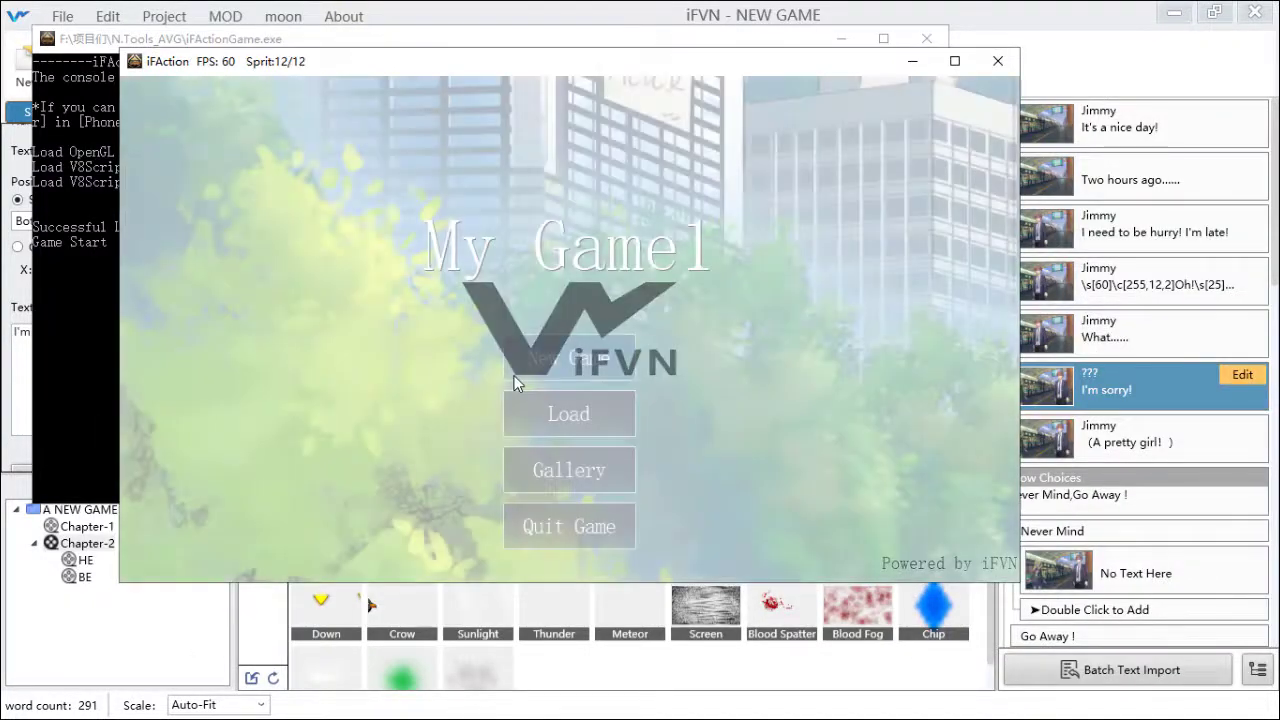
click(536, 359)
click(640, 395)
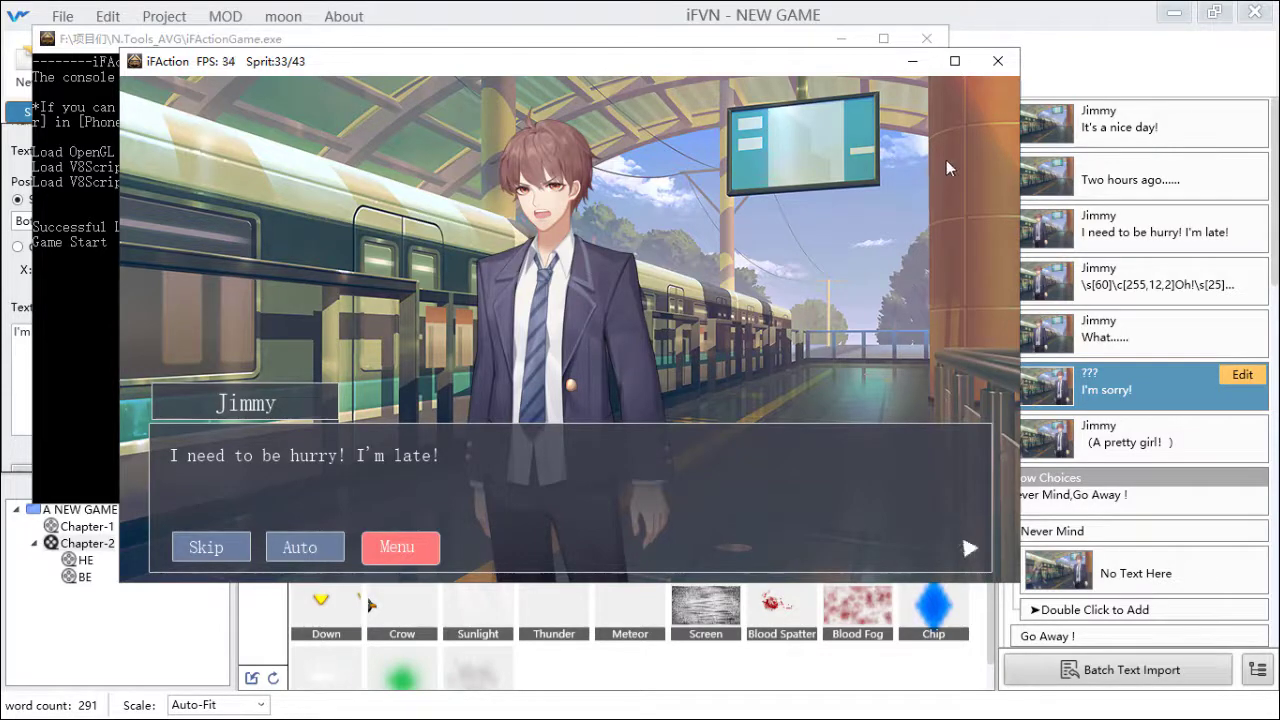
click(996, 64)
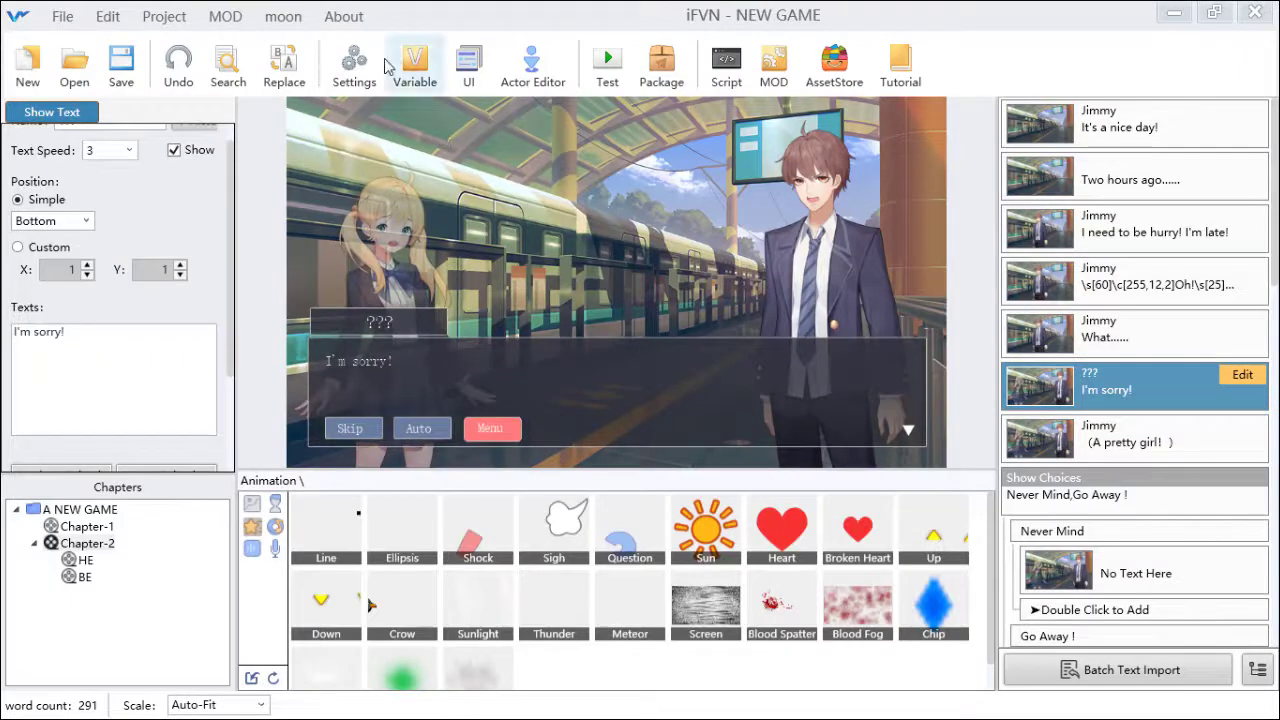
- Set the image-rendering algorithm to Linear Smoothing in the system settings and apply the change
click(354, 62)
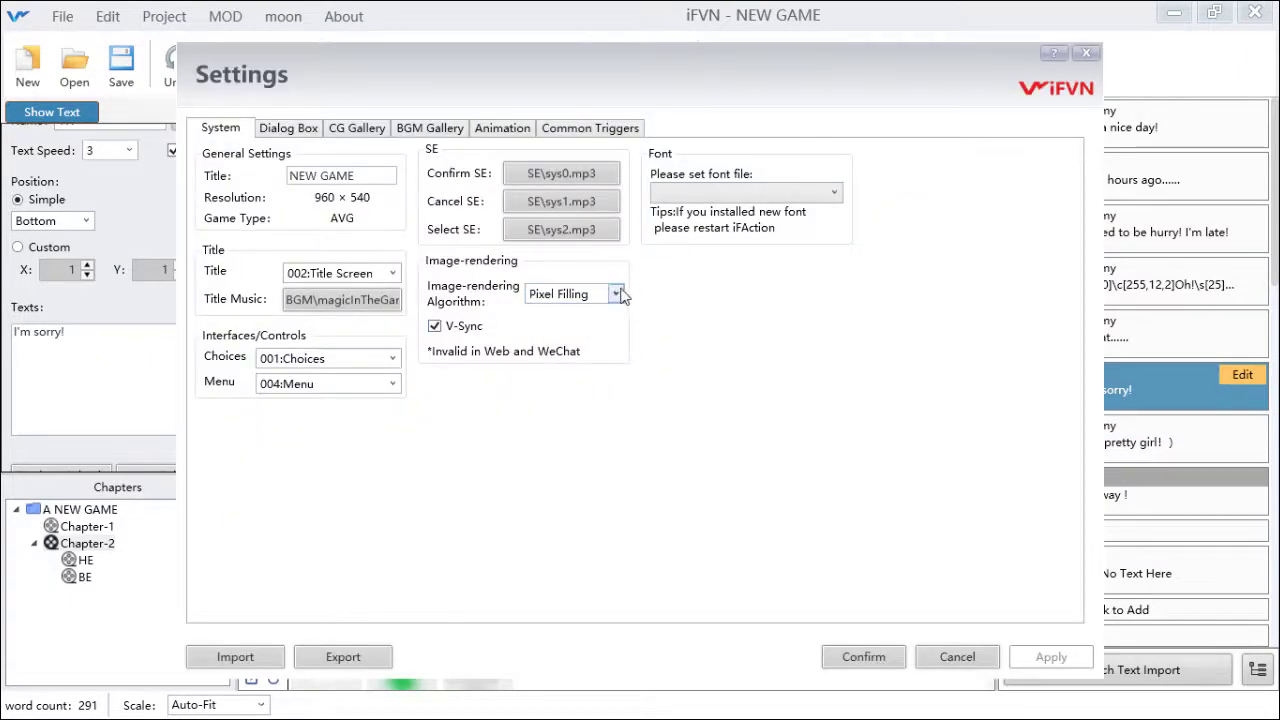
click(617, 294)
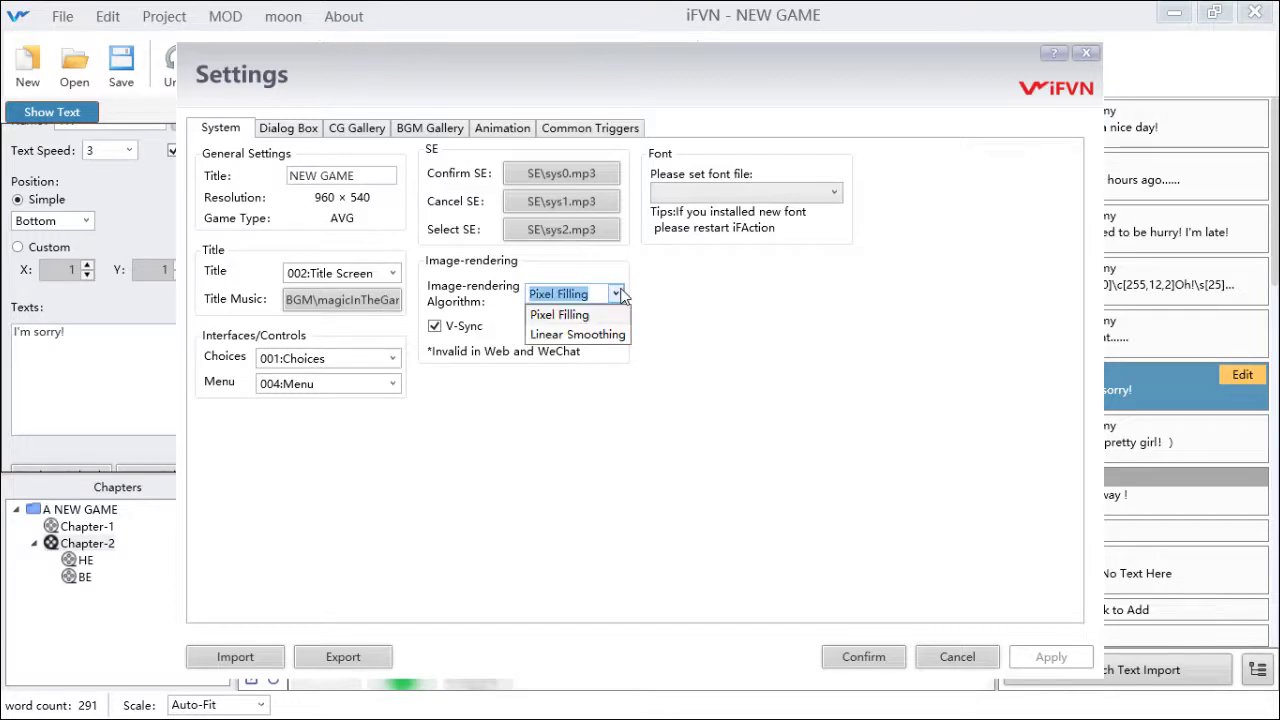
click(578, 336)
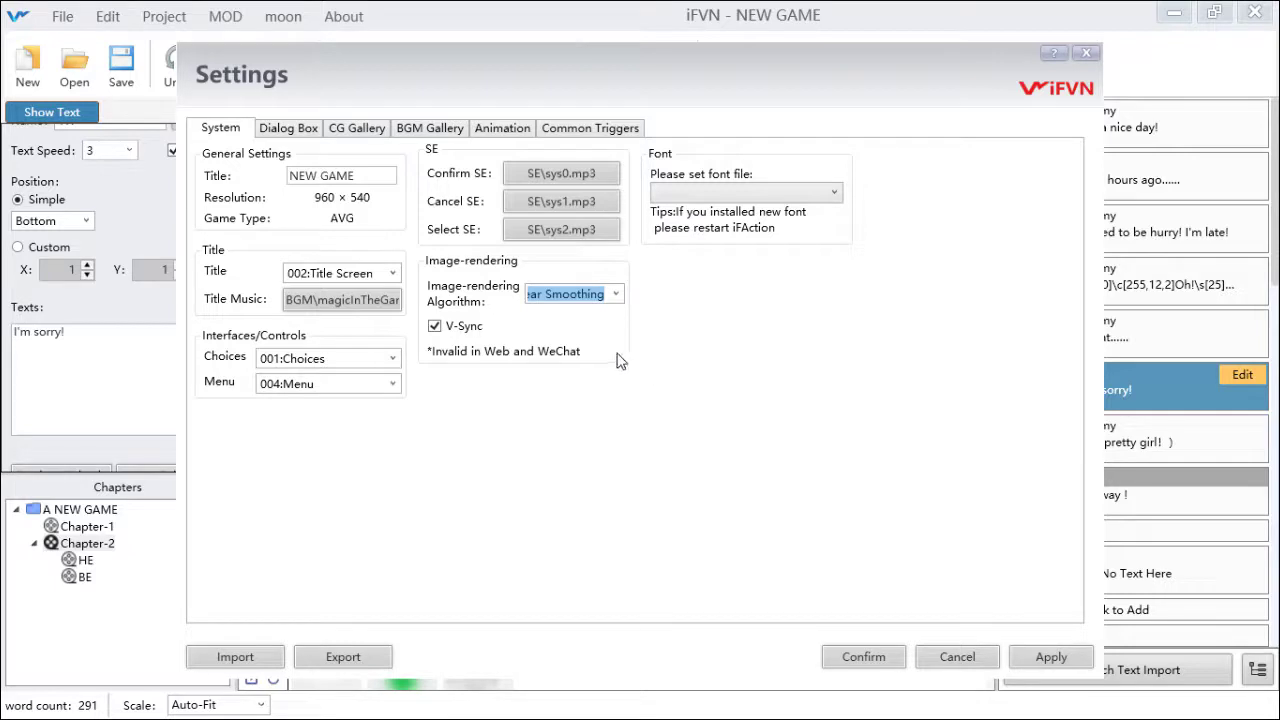
click(1076, 655)
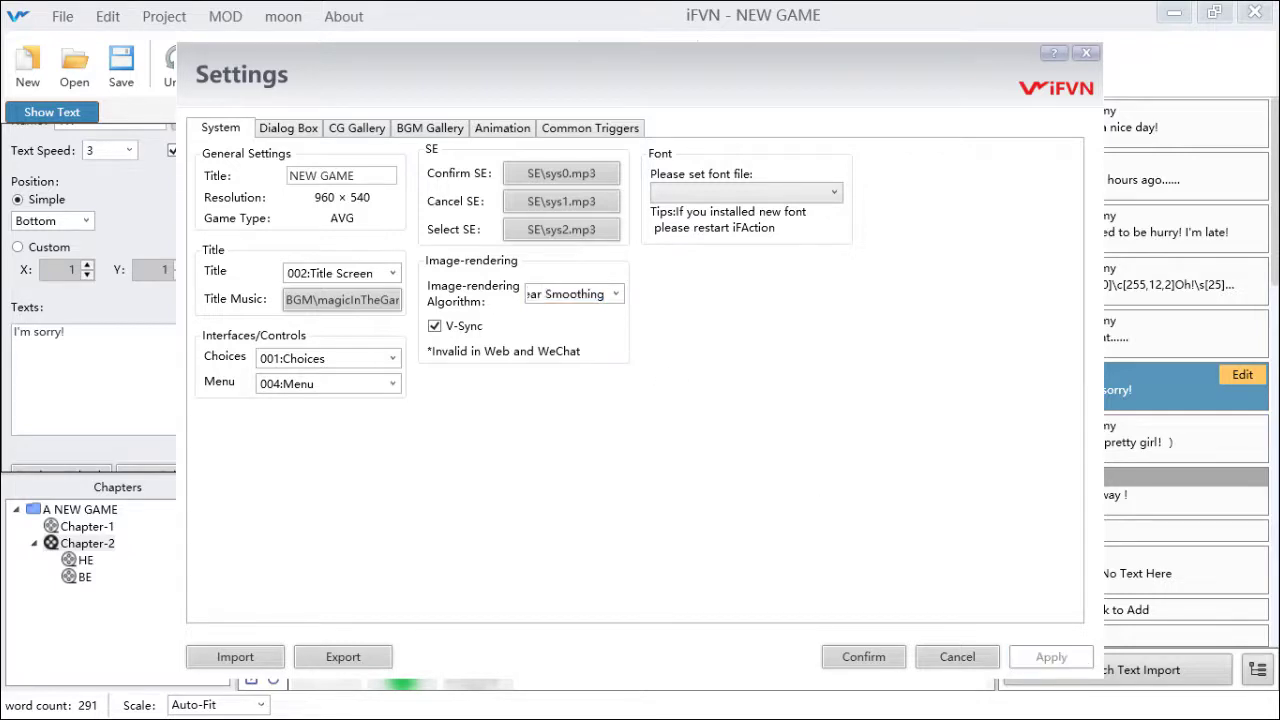
- Set the game's font to Segoe UI, confirm the settings, and preview the "Oh! What happened!" and "What......" dialogue lines
click(745, 191)
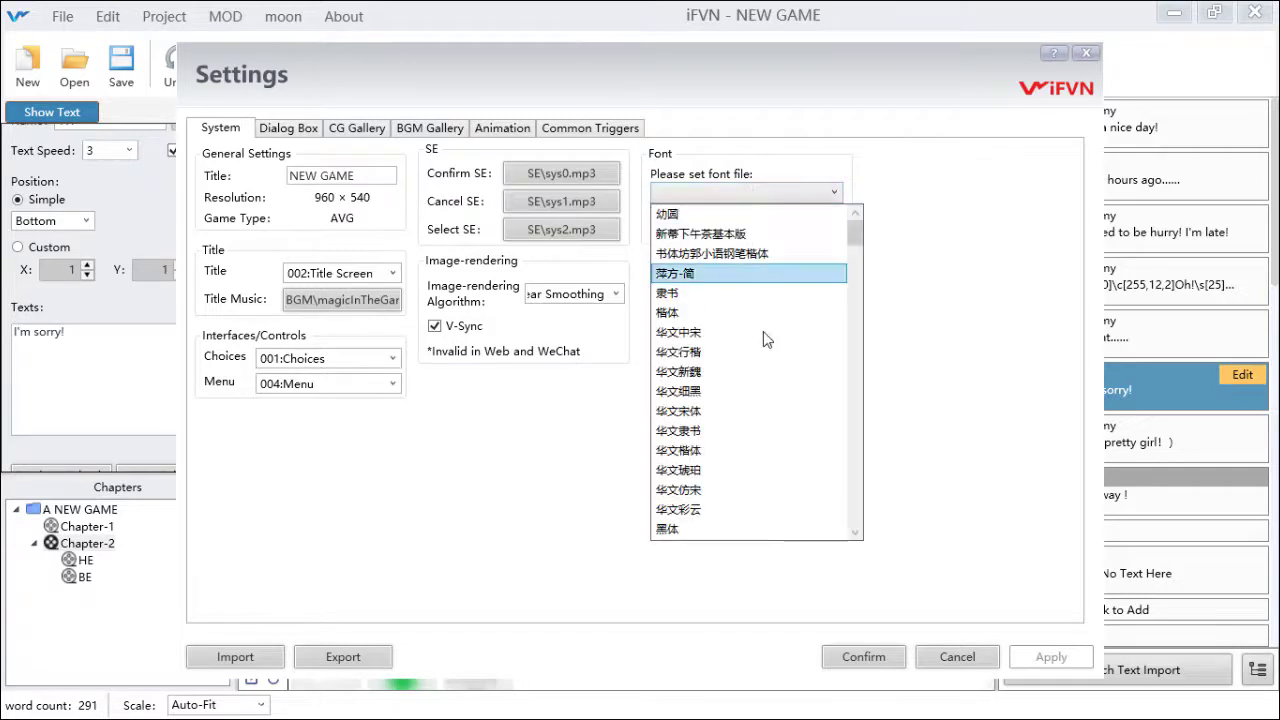
scroll(764, 392, down, 9)
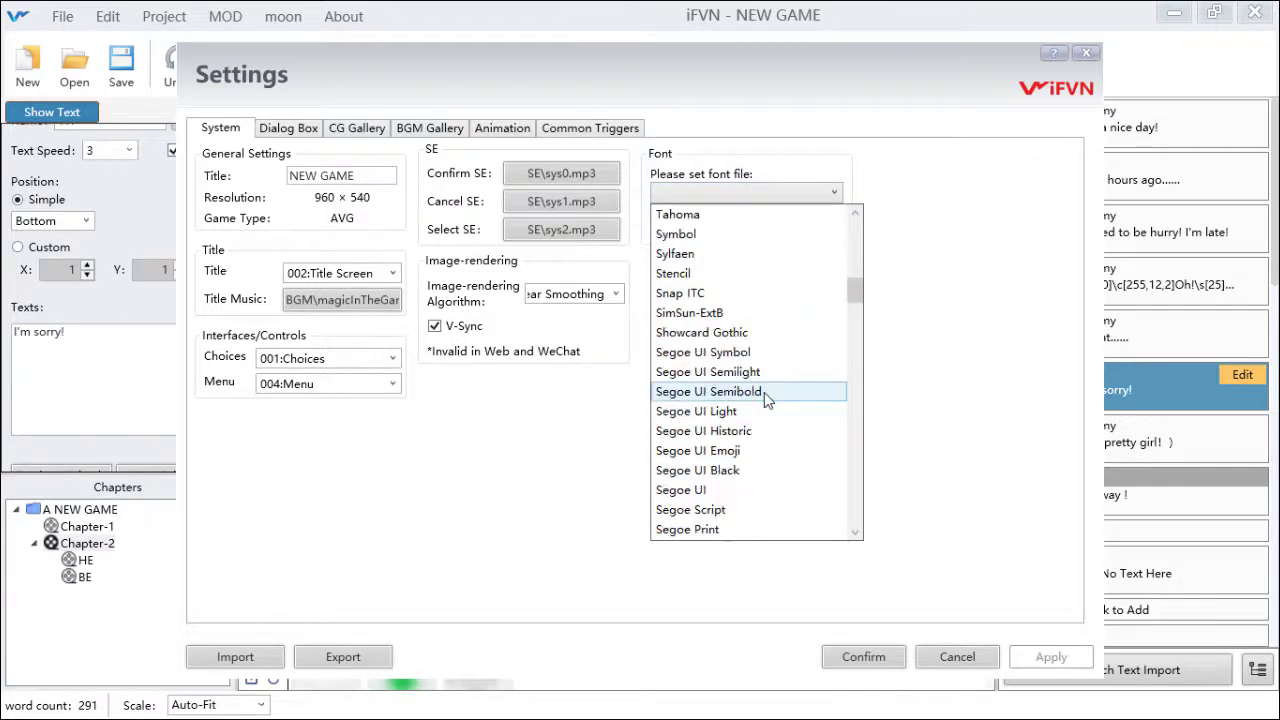
scroll(767, 425, down, 2)
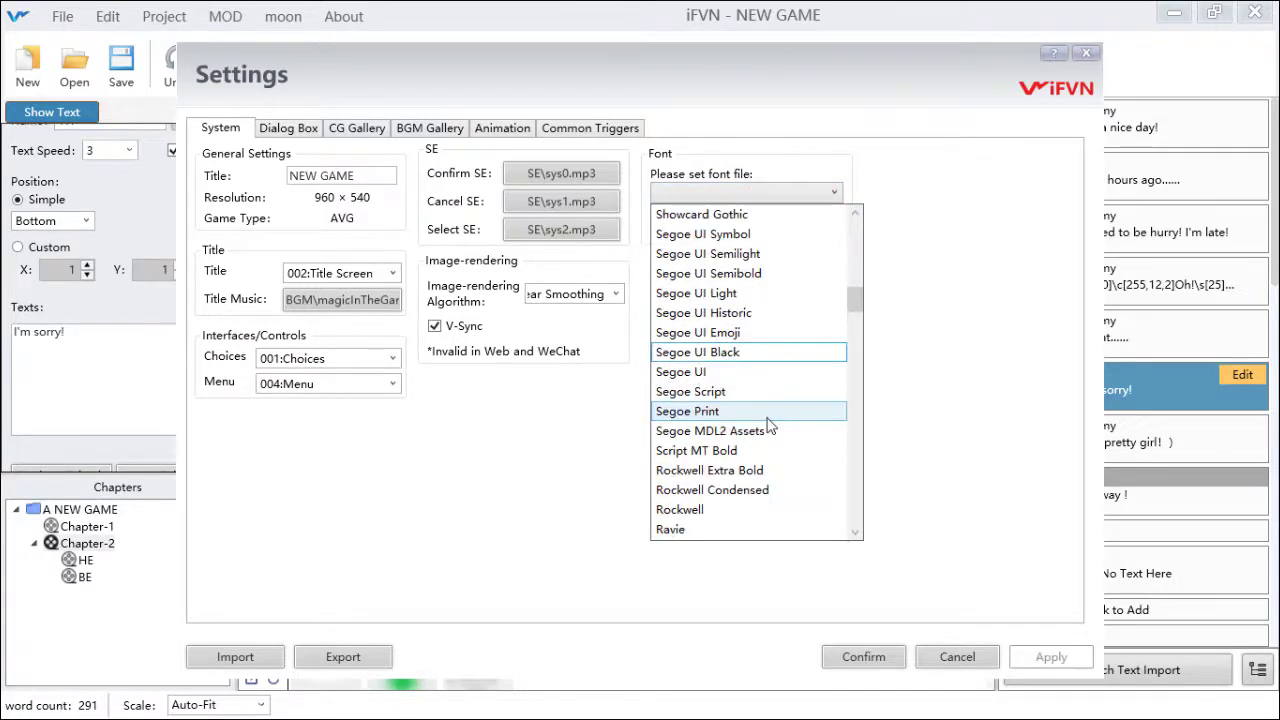
scroll(775, 415, up, 5)
scroll(789, 406, down, 2)
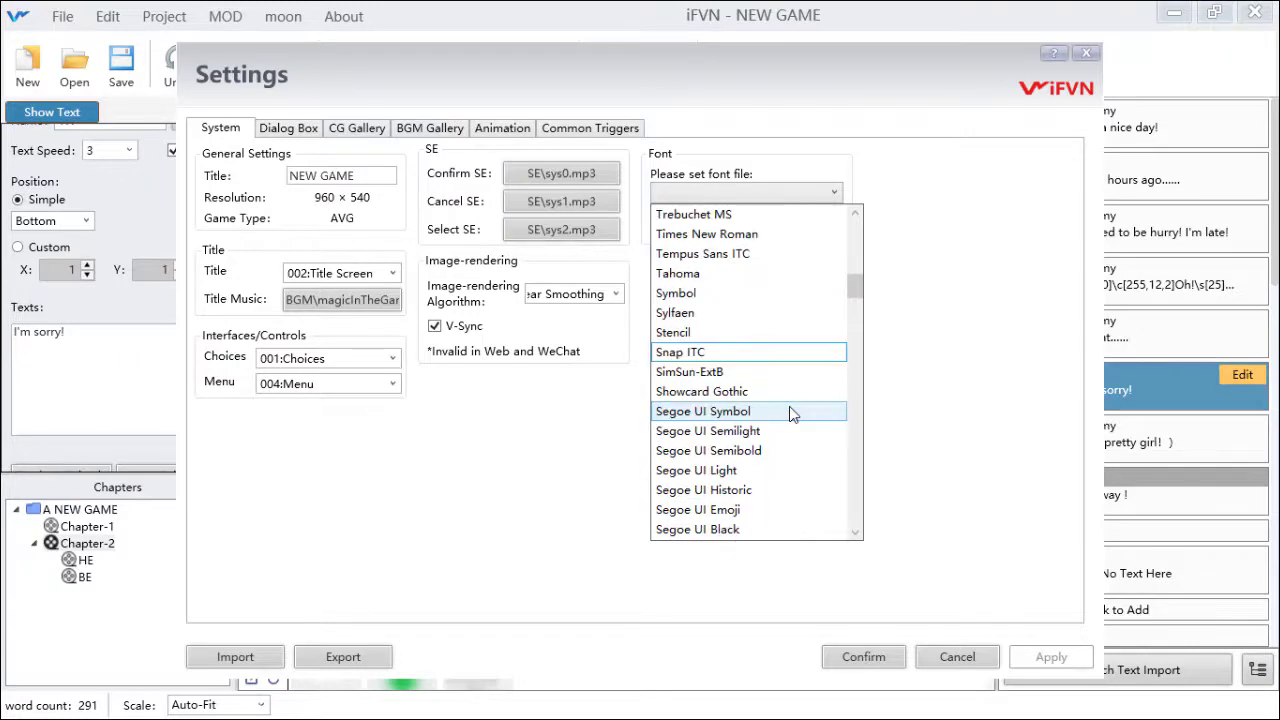
scroll(791, 413, down, 6)
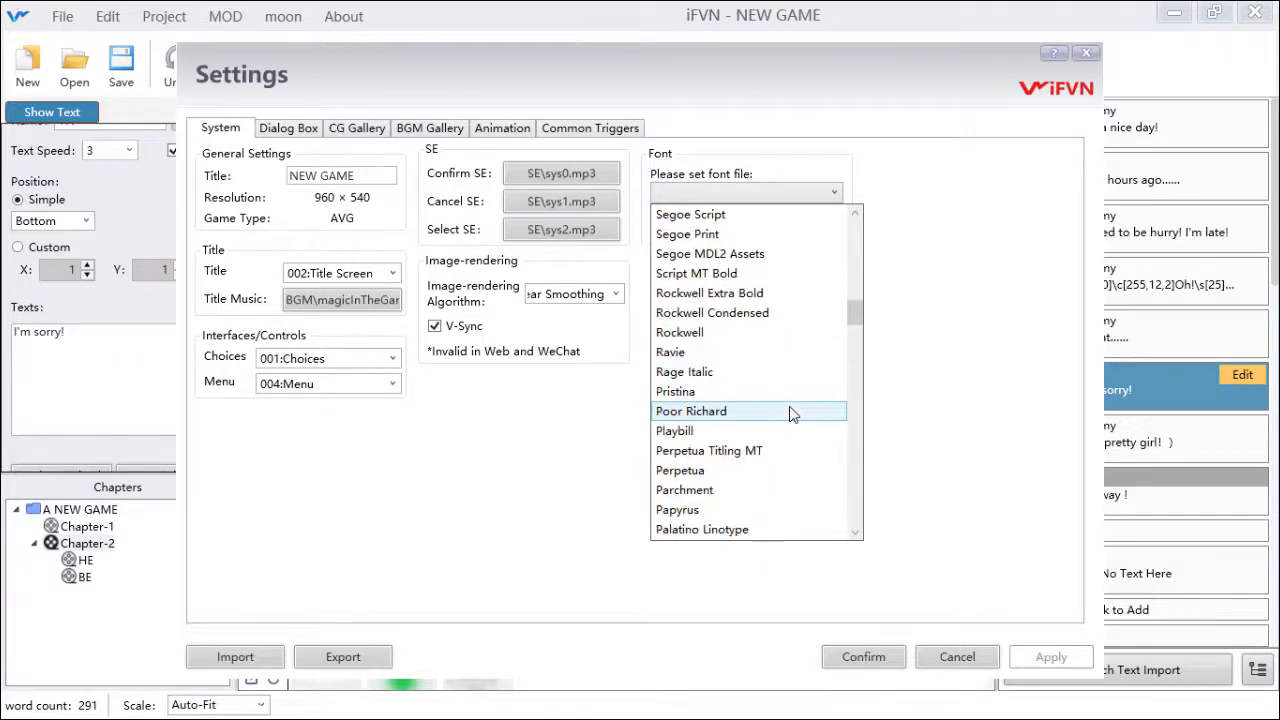
scroll(790, 413, up, 2)
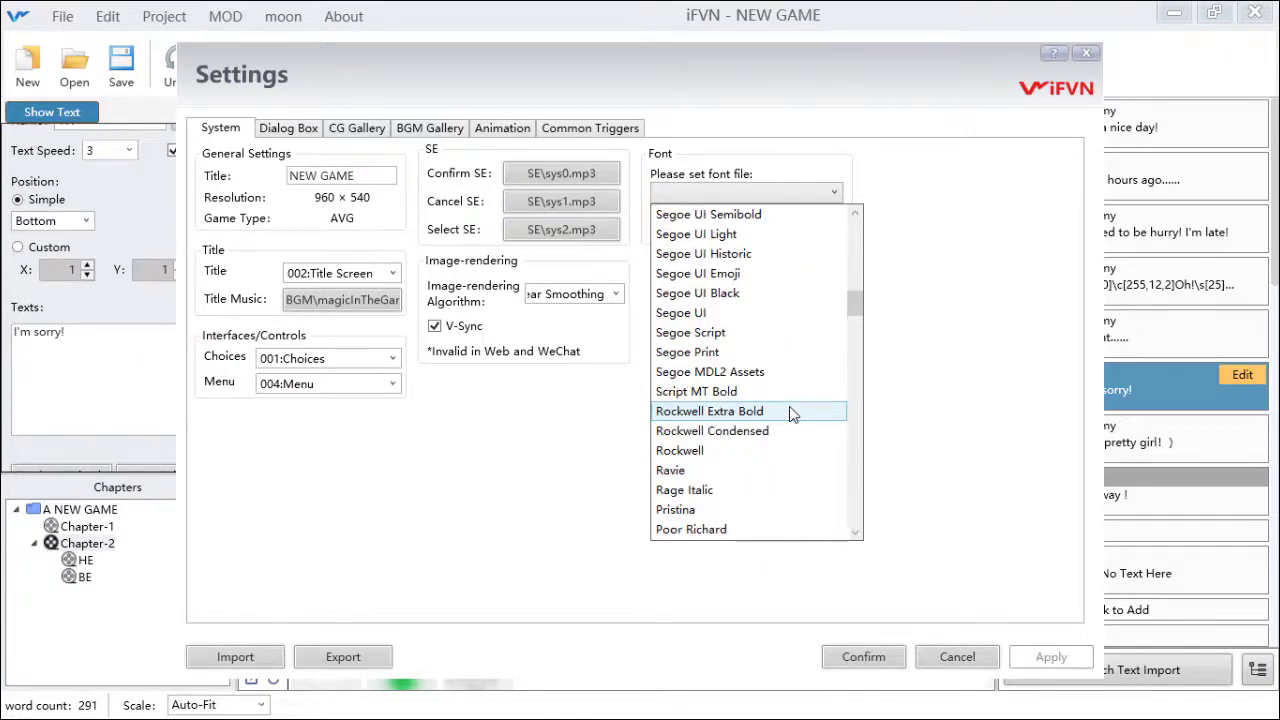
click(784, 318)
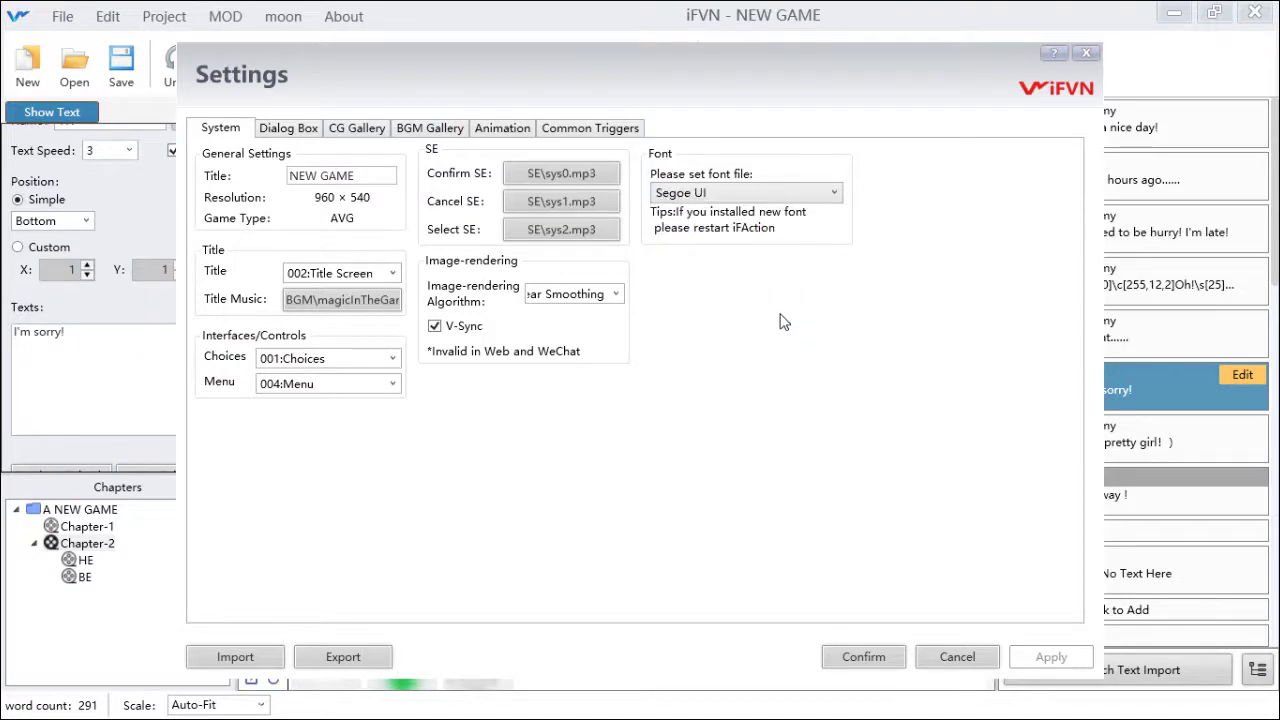
click(864, 657)
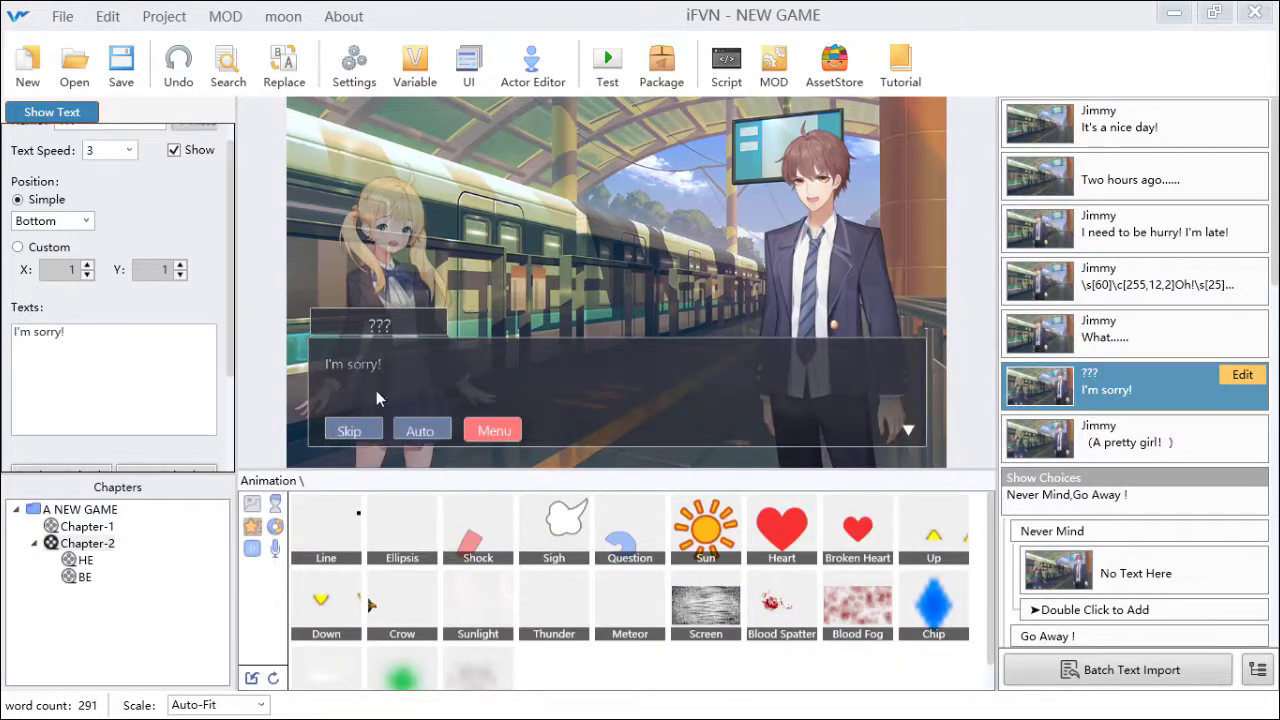
click(1118, 287)
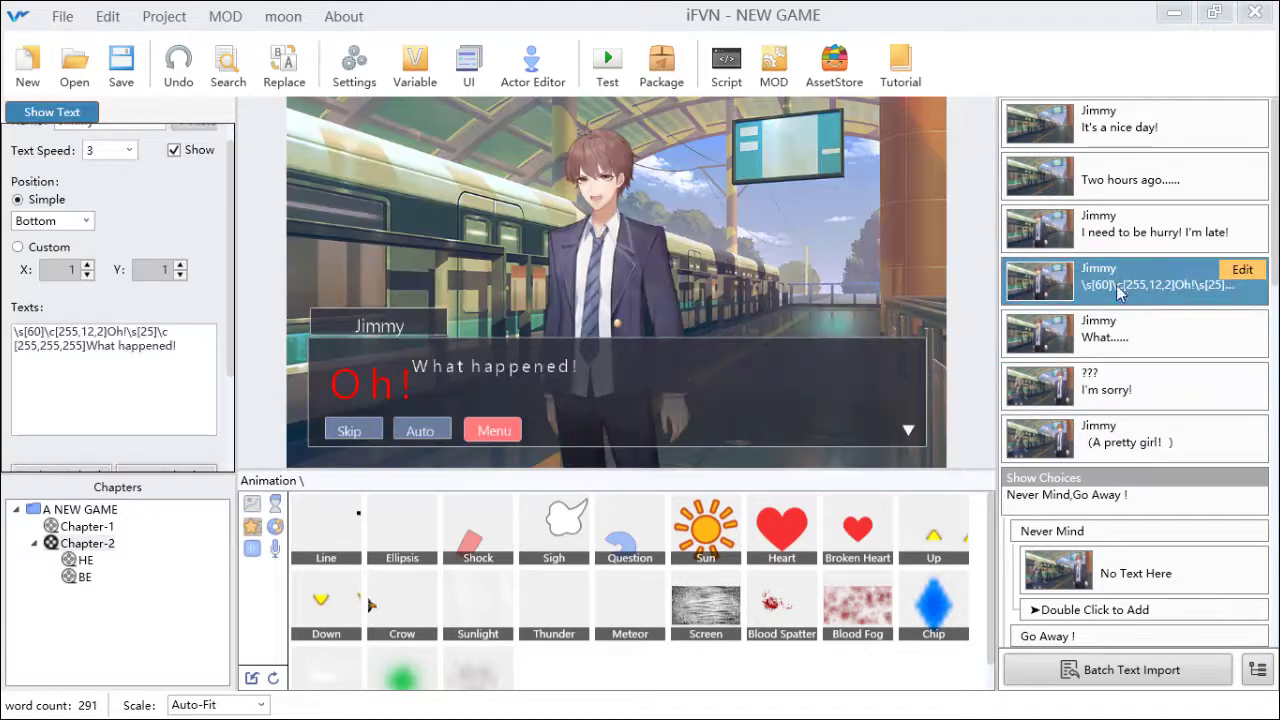
click(1125, 352)
- Set the game's font to Kristen ITC in the system settings and confirm
click(354, 63)
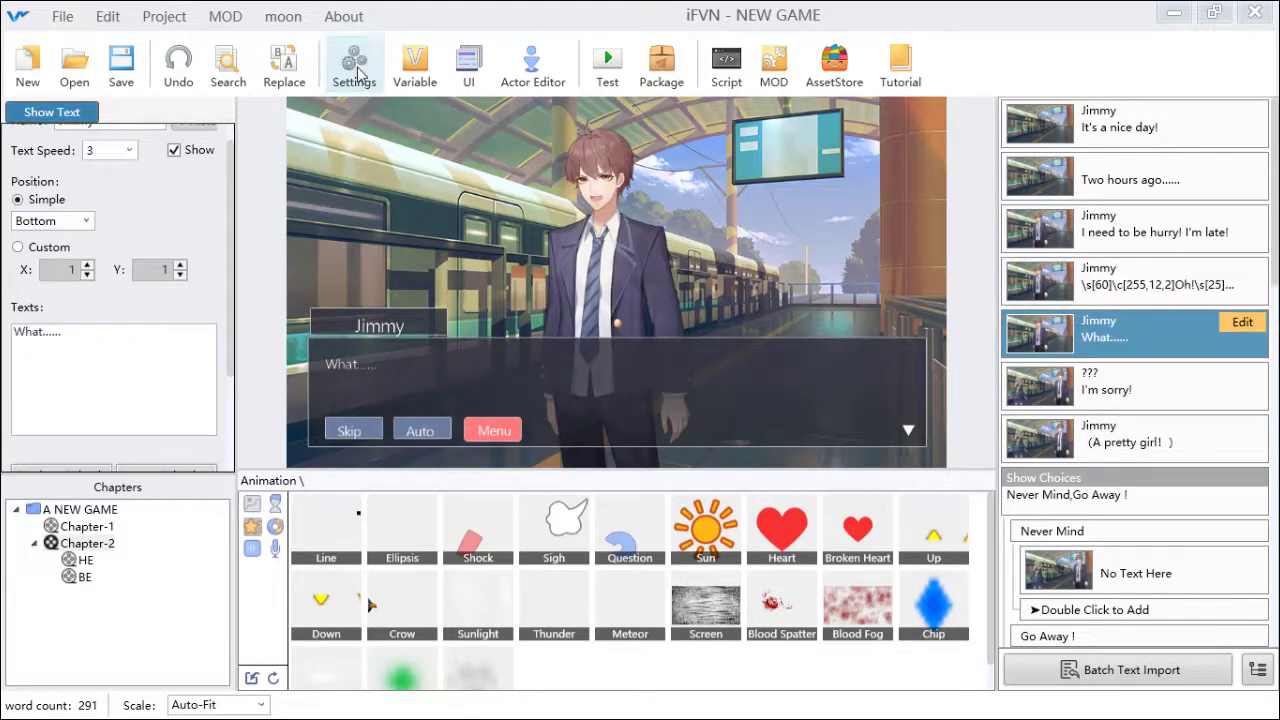
click(818, 196)
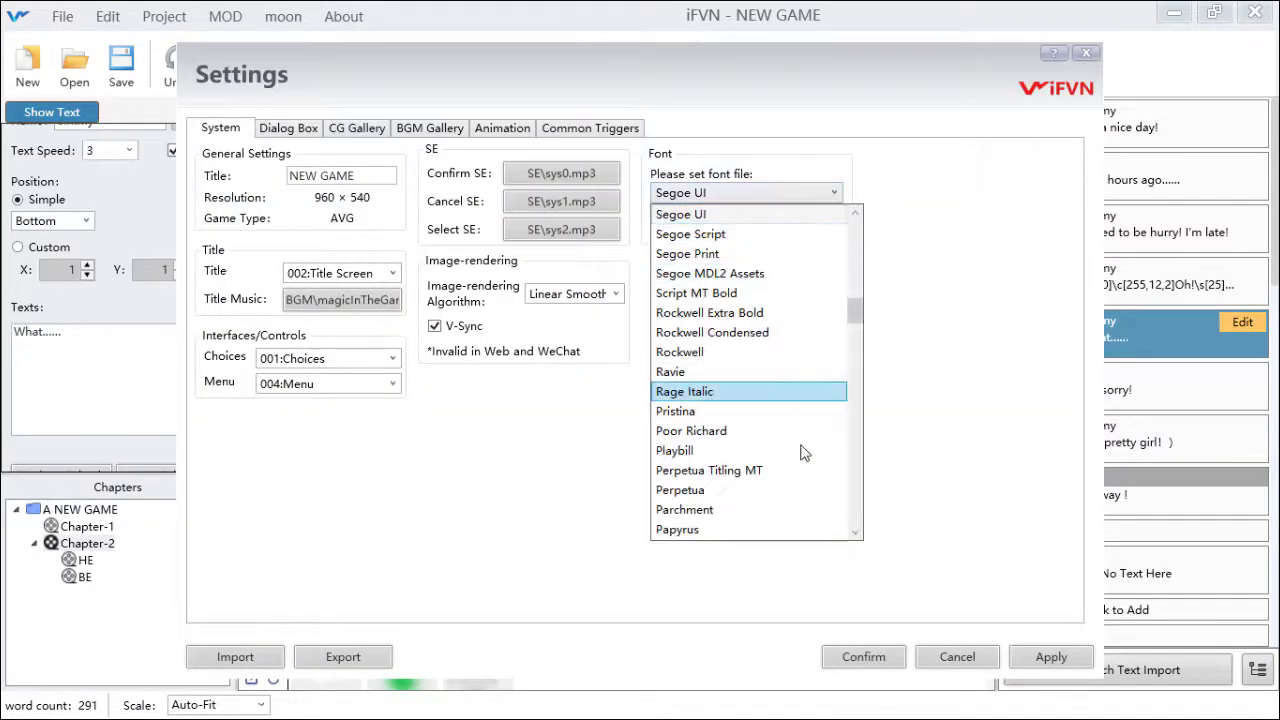
scroll(810, 475, down, 12)
scroll(849, 391, down, 3)
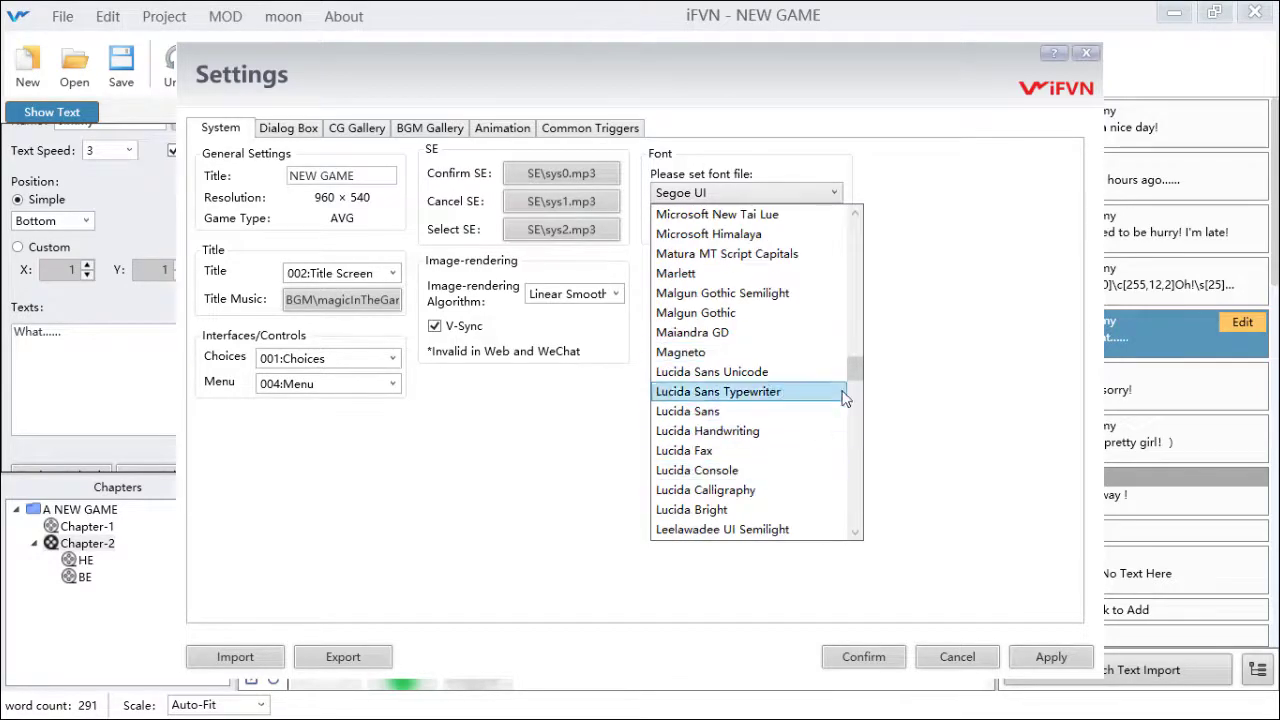
scroll(851, 366, down, 4)
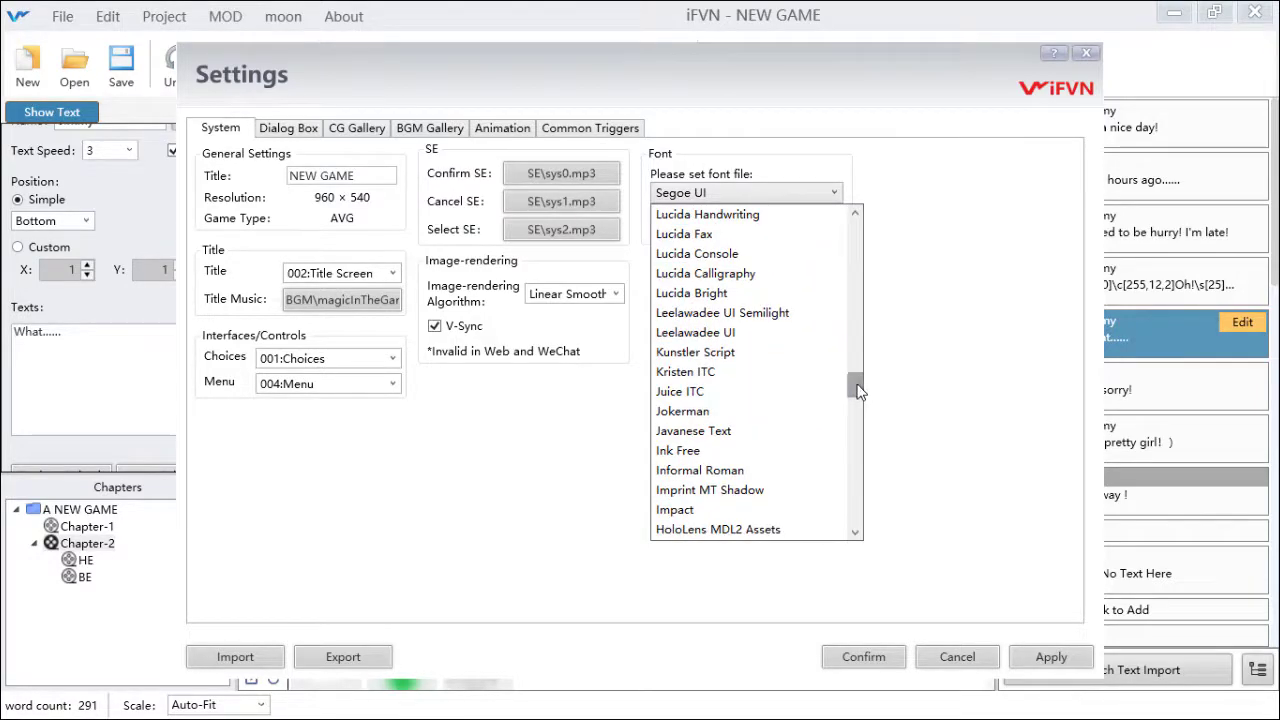
click(727, 375)
click(863, 657)
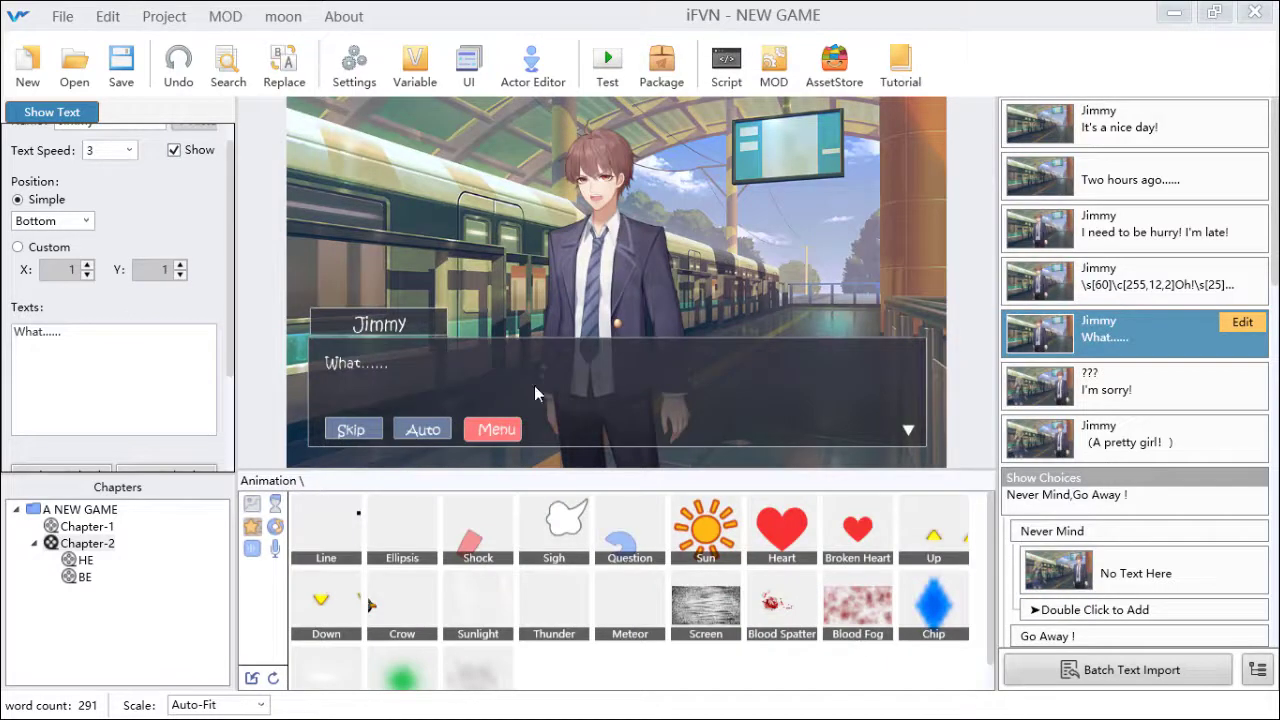
- Preview the "Oh! What happened!", "What......" and "I need to be hurry! I'm late!" dialogue lines in the chosen font
click(1100, 300)
click(1100, 340)
click(1100, 298)
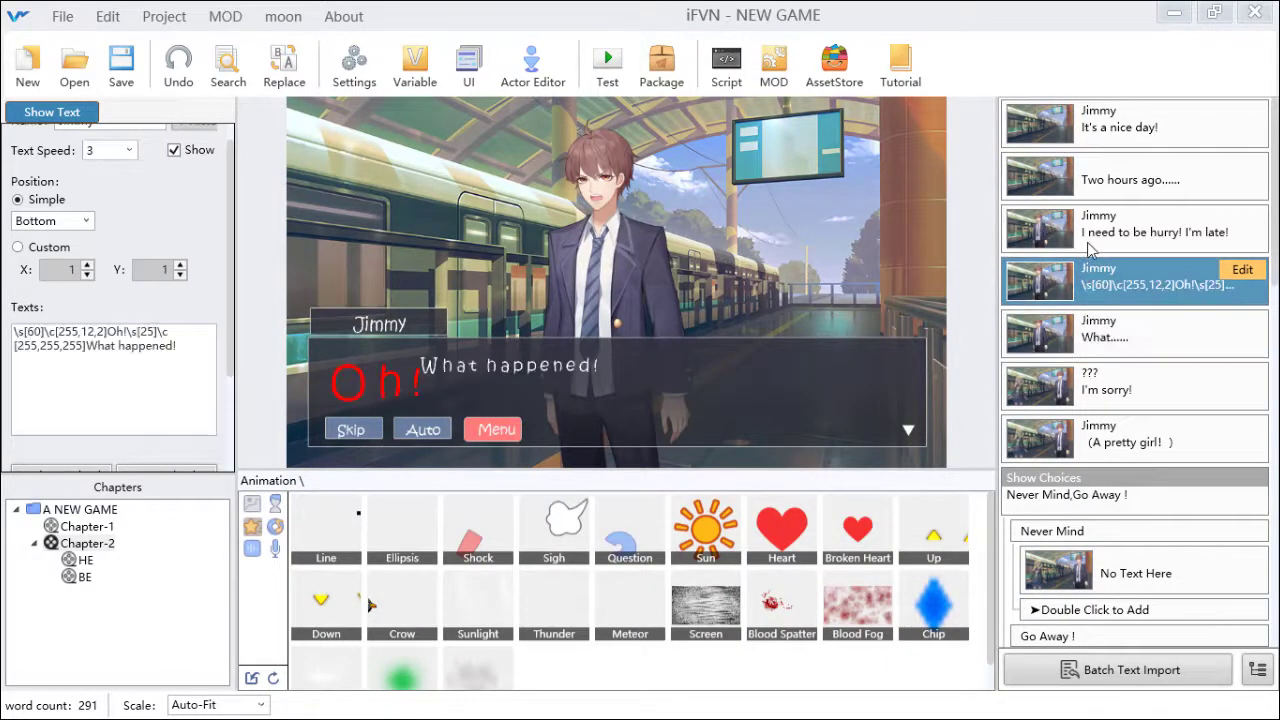
click(1094, 238)
- Browse the available fonts in the system settings without changing the selected one
click(354, 65)
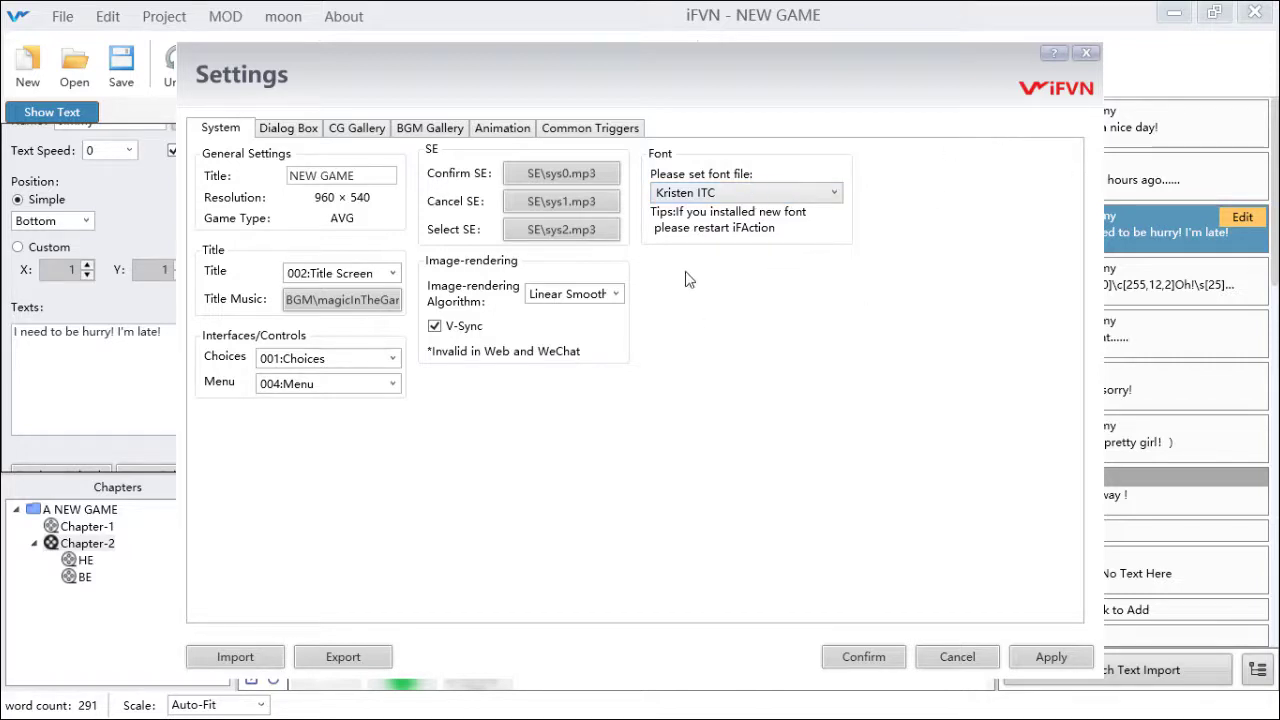
click(743, 204)
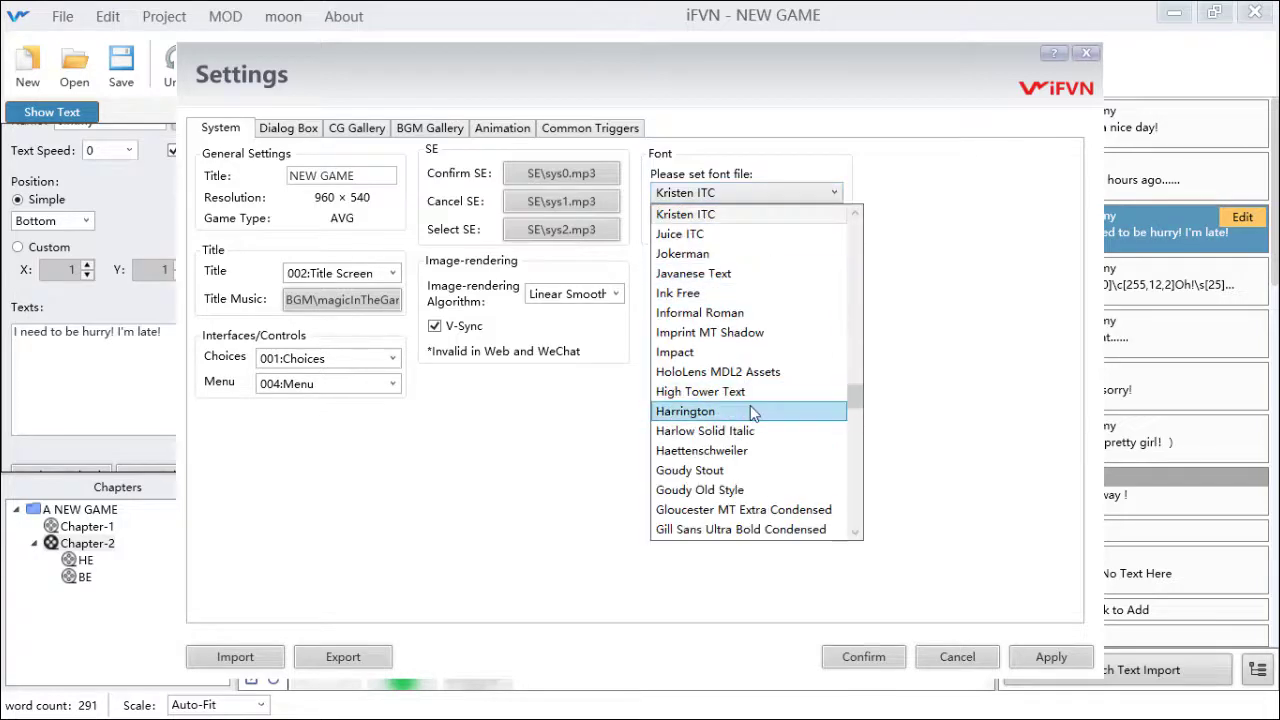
scroll(749, 400, up, 10)
drag(857, 358, 861, 262)
click(974, 487)
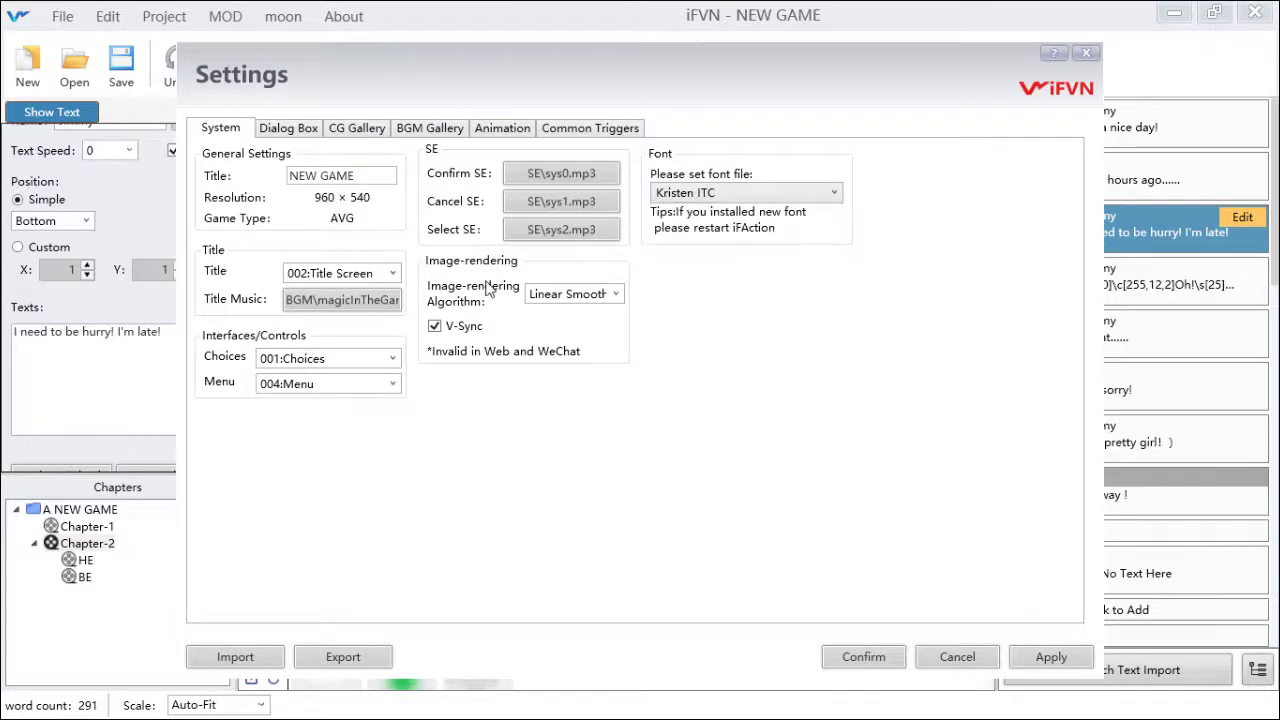
- Examine the Dialog Box, CG Gallery and BGM Gallery settings and confirm without changes
click(290, 130)
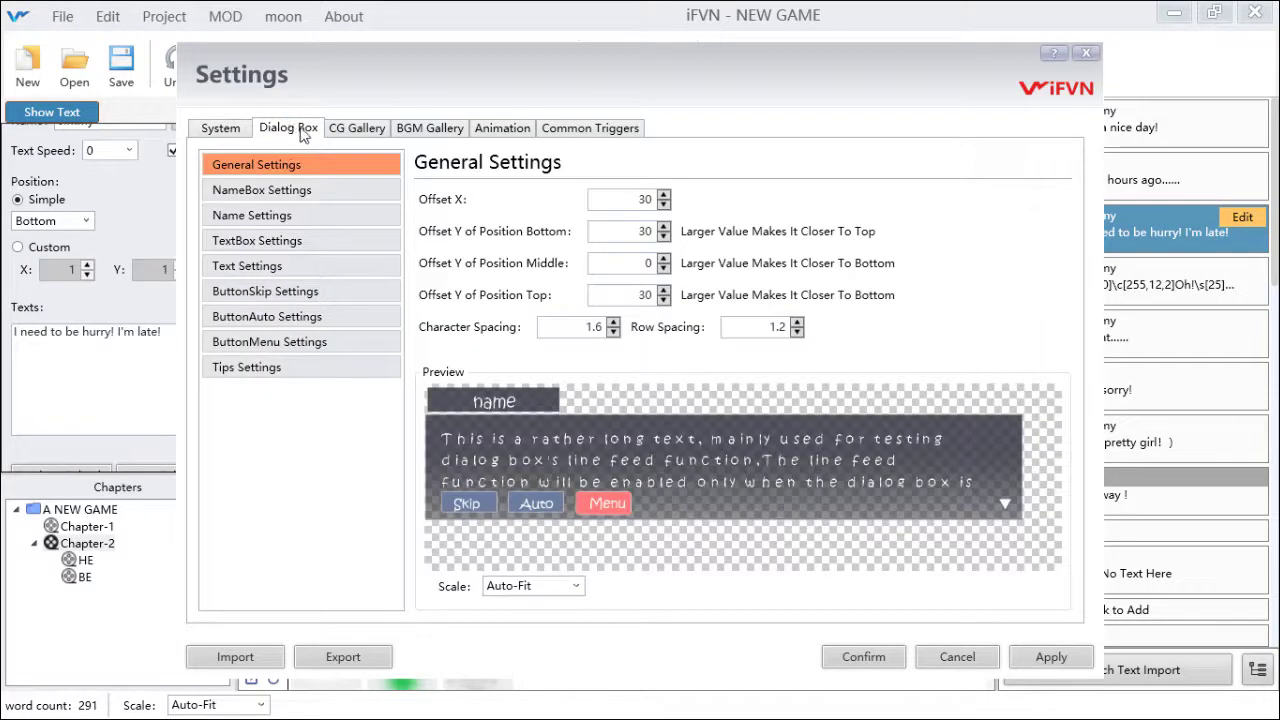
click(357, 130)
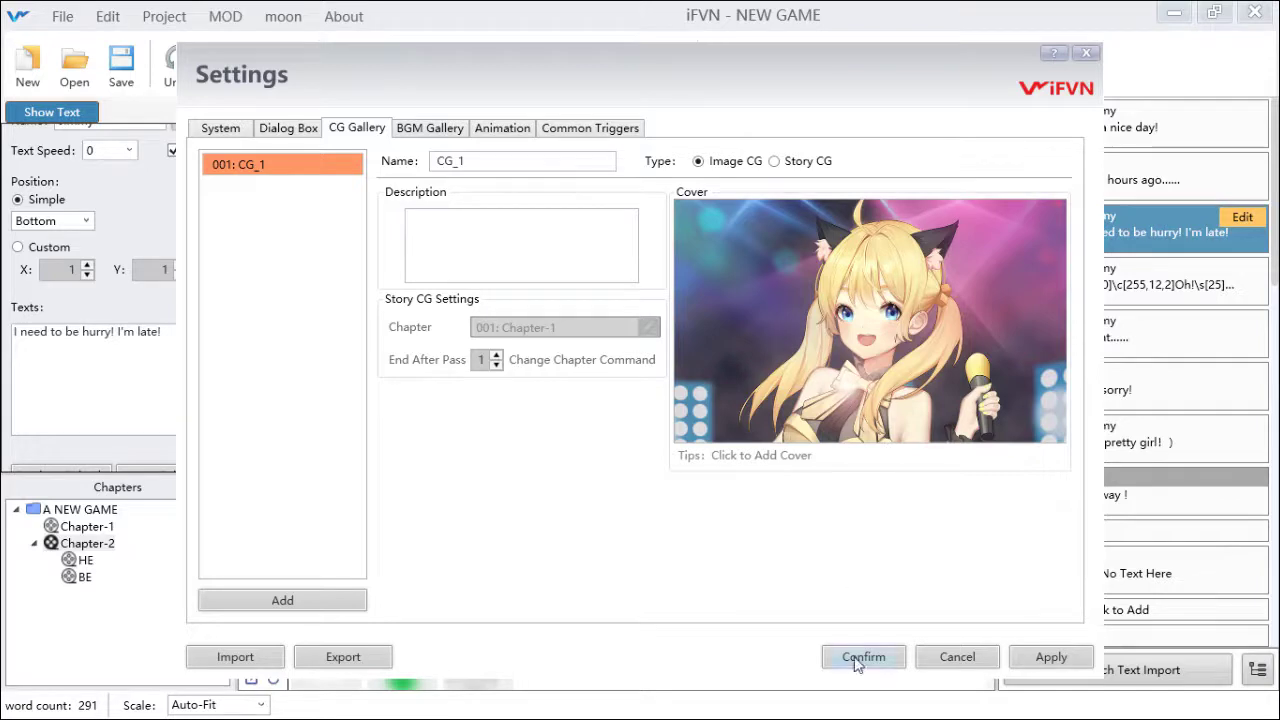
click(424, 132)
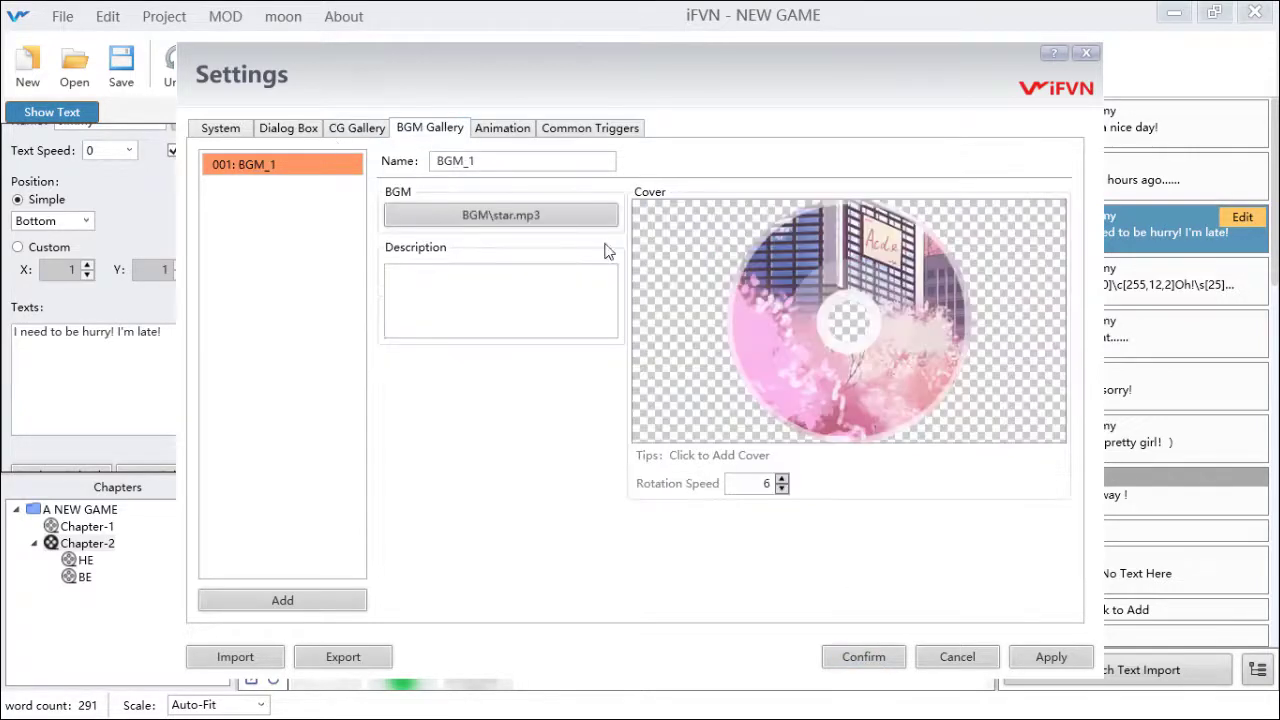
click(890, 657)
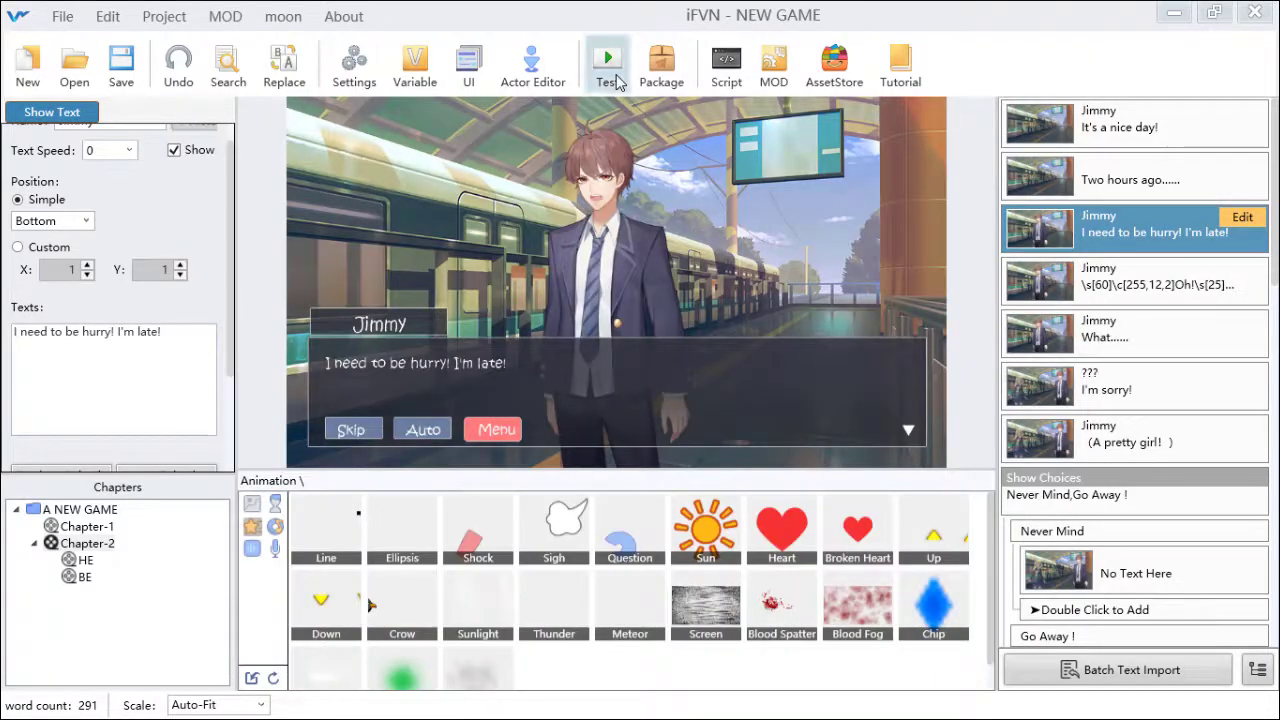
- Run a game test and check the CG and BGM pages of the in-game Gallery from the title screen
click(617, 83)
click(678, 88)
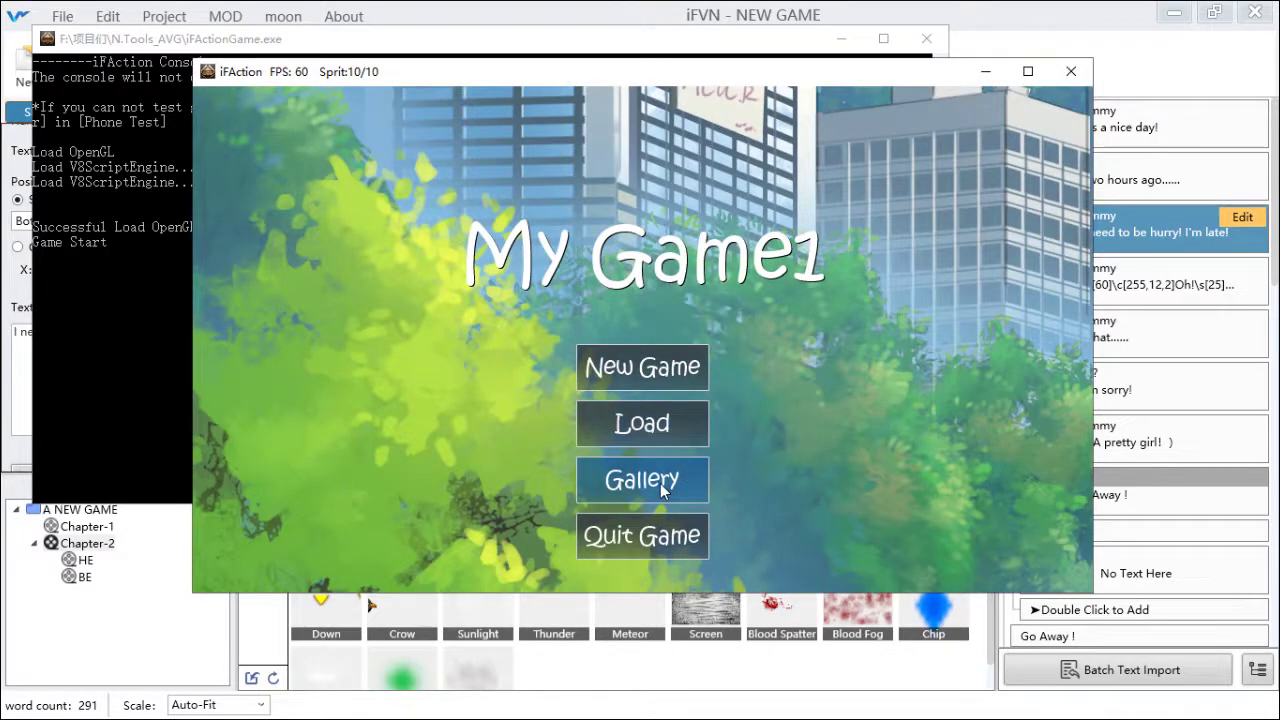
click(660, 485)
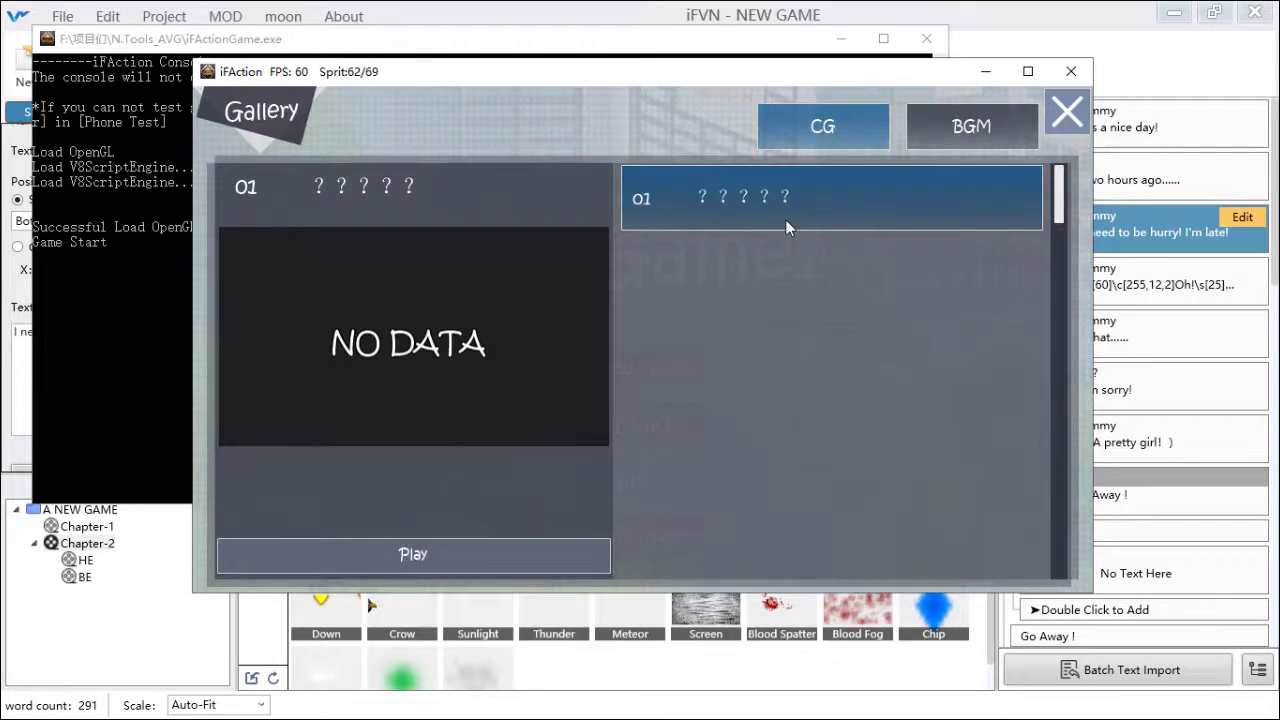
click(971, 133)
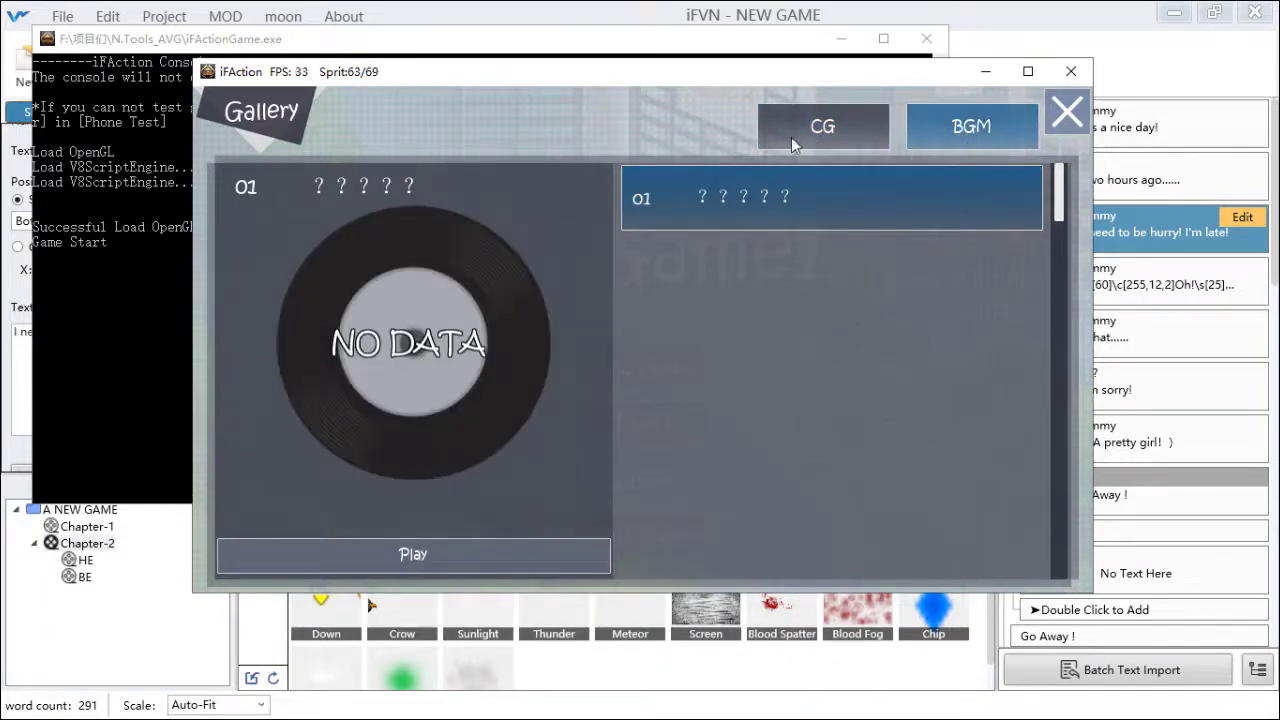
- Compare the CG and BGM pages of the in-game Gallery and close the game test
click(791, 137)
click(936, 128)
click(838, 134)
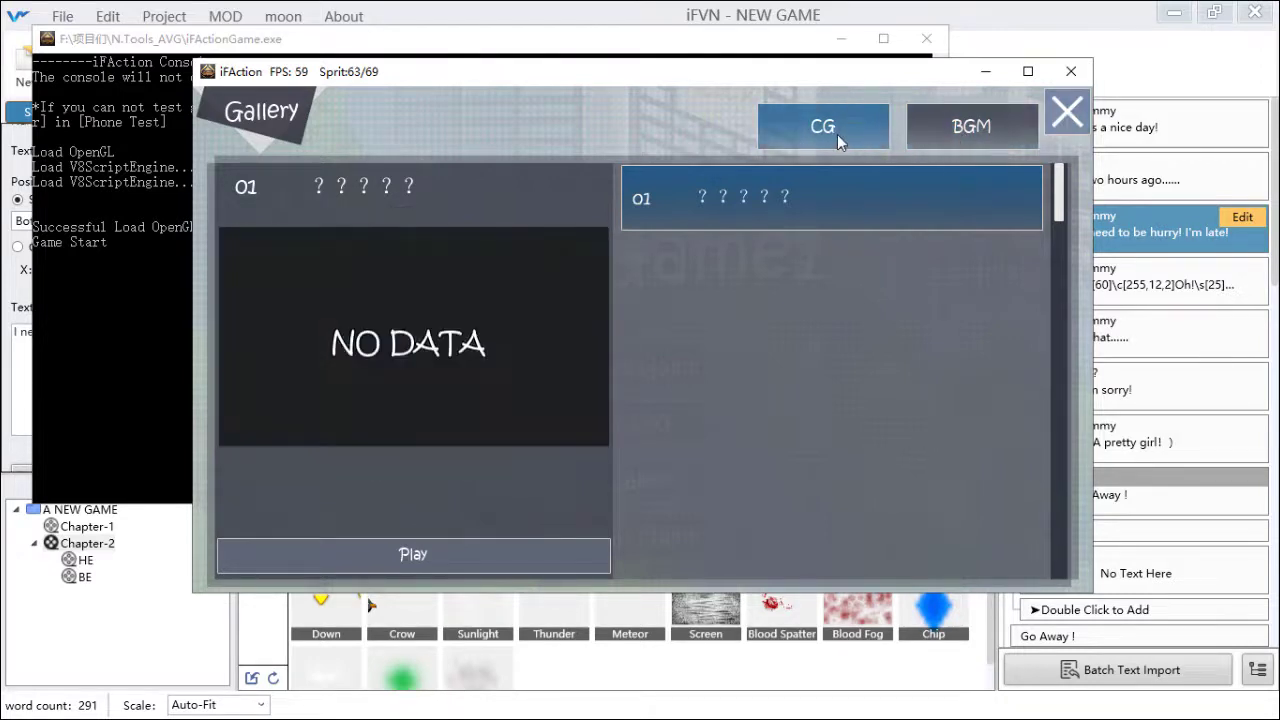
click(960, 140)
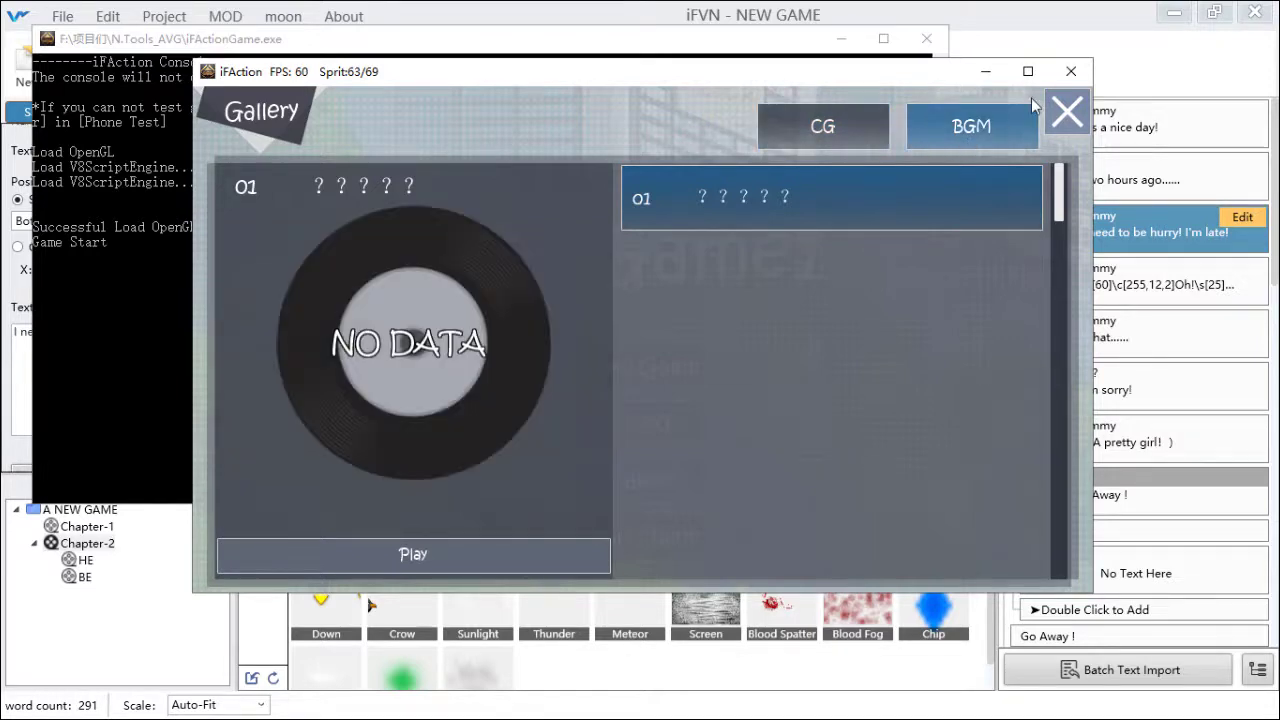
click(1067, 78)
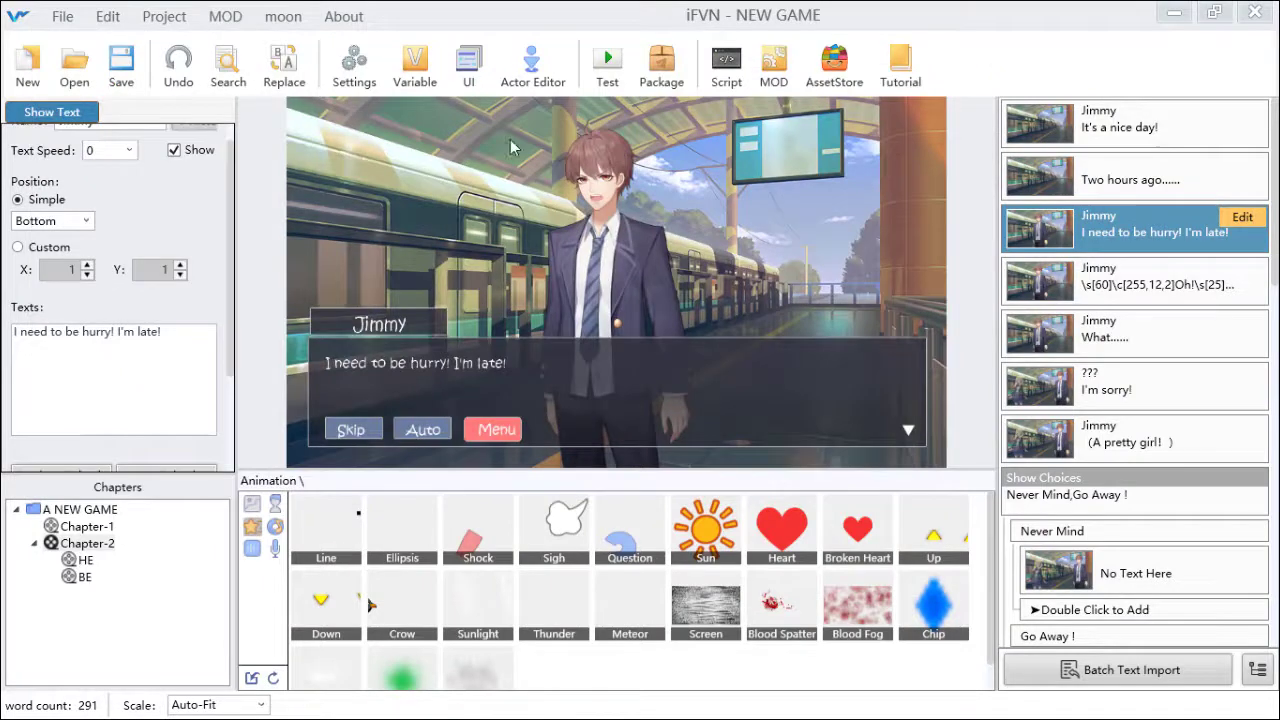
- Add a Get CG command for 001:CG_1 at the end of the "Never Mind" choice's contents, after its Control Variables command
click(1118, 145)
click(1123, 172)
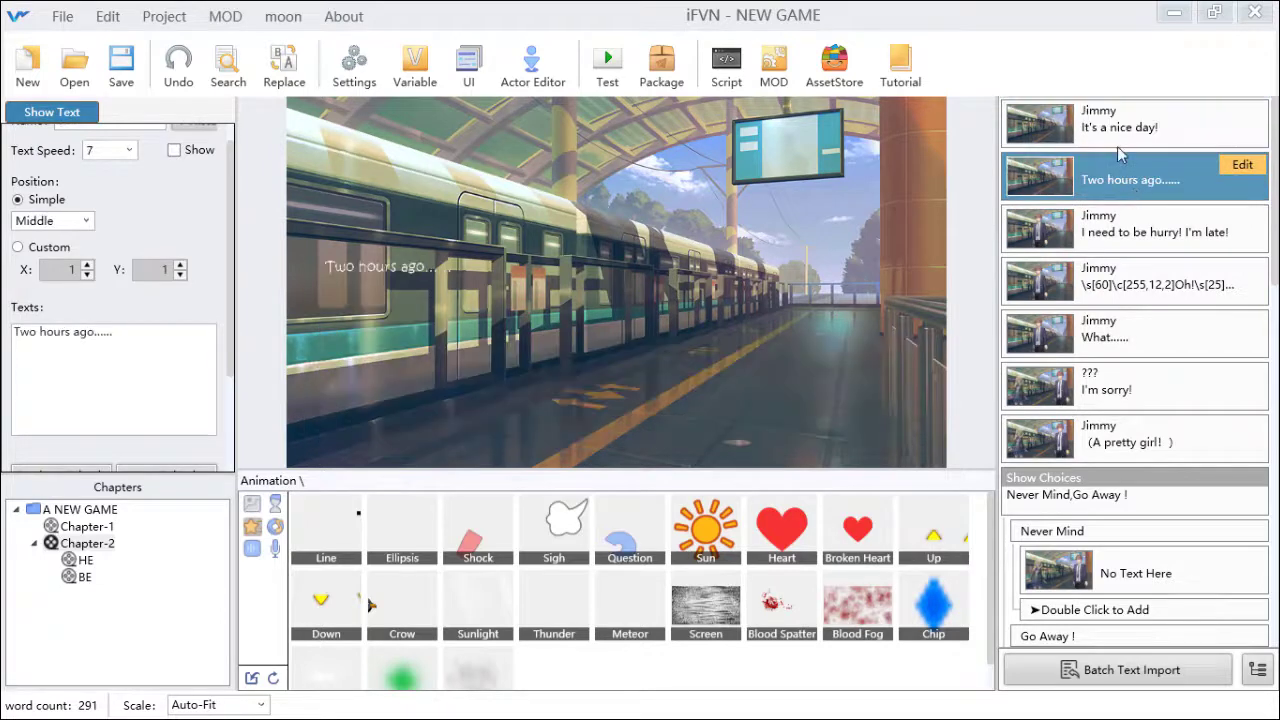
scroll(1110, 452, down, 4)
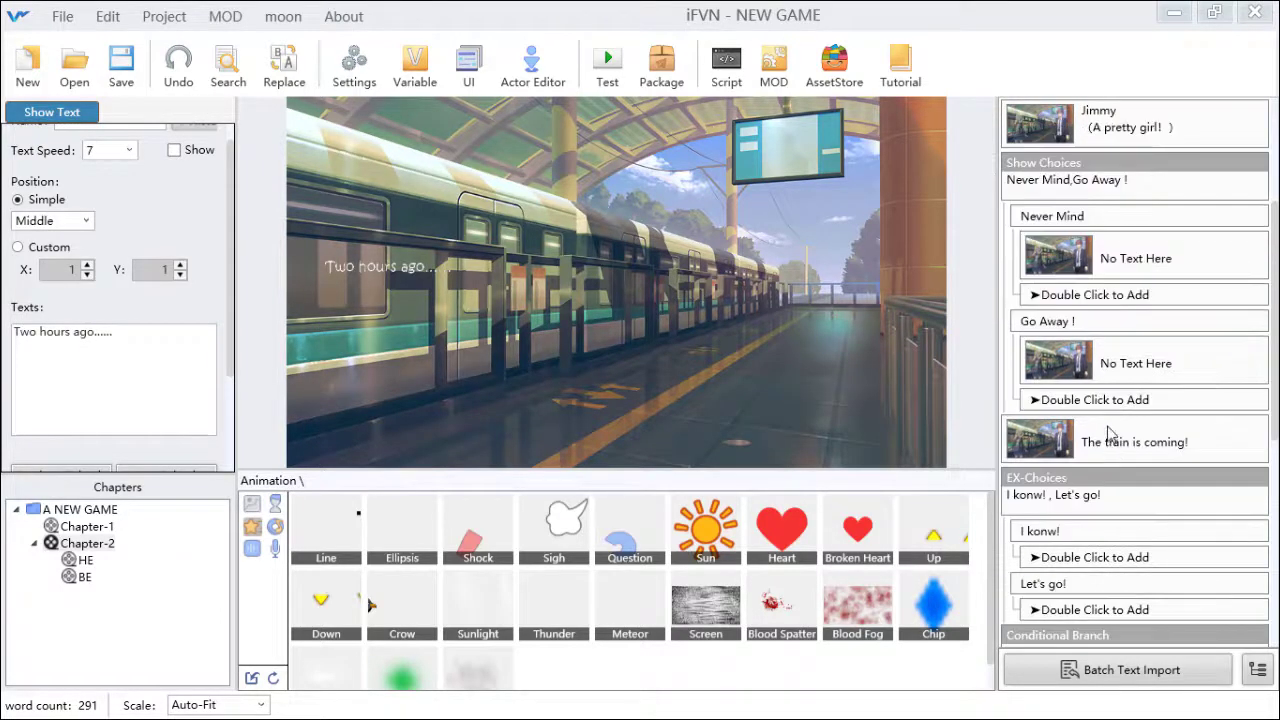
scroll(1108, 360, up, 1)
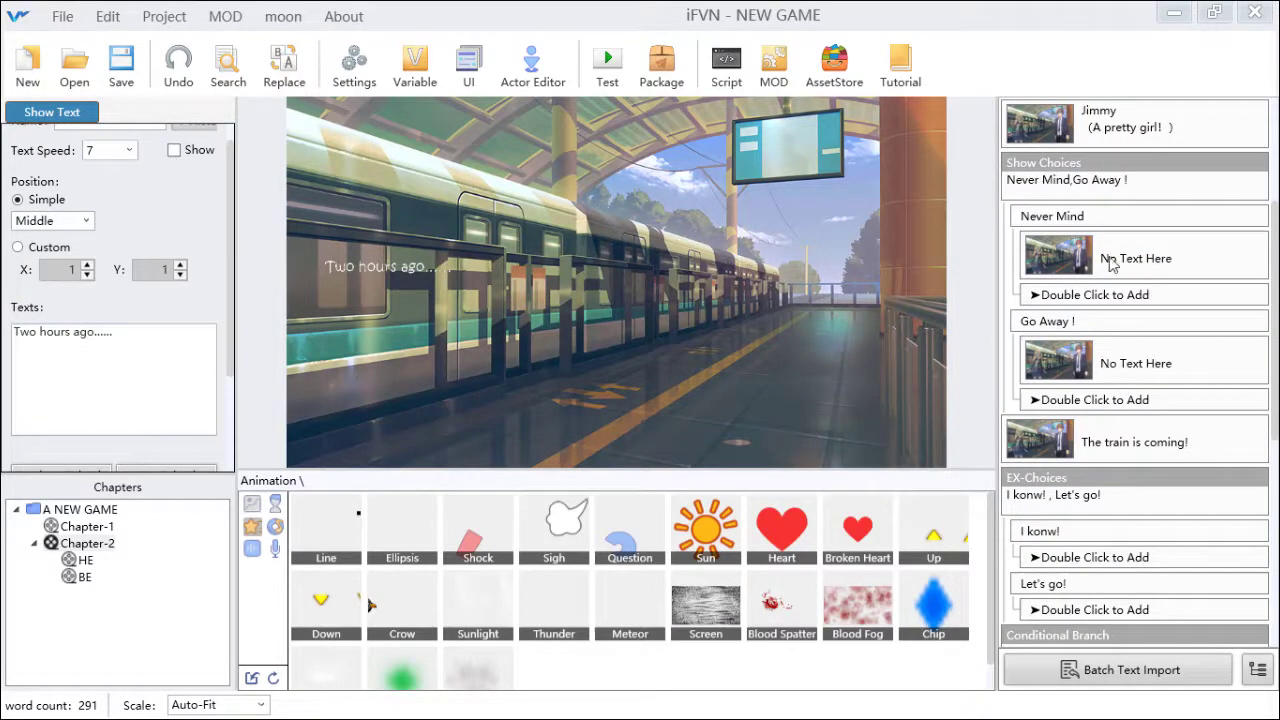
click(1148, 258)
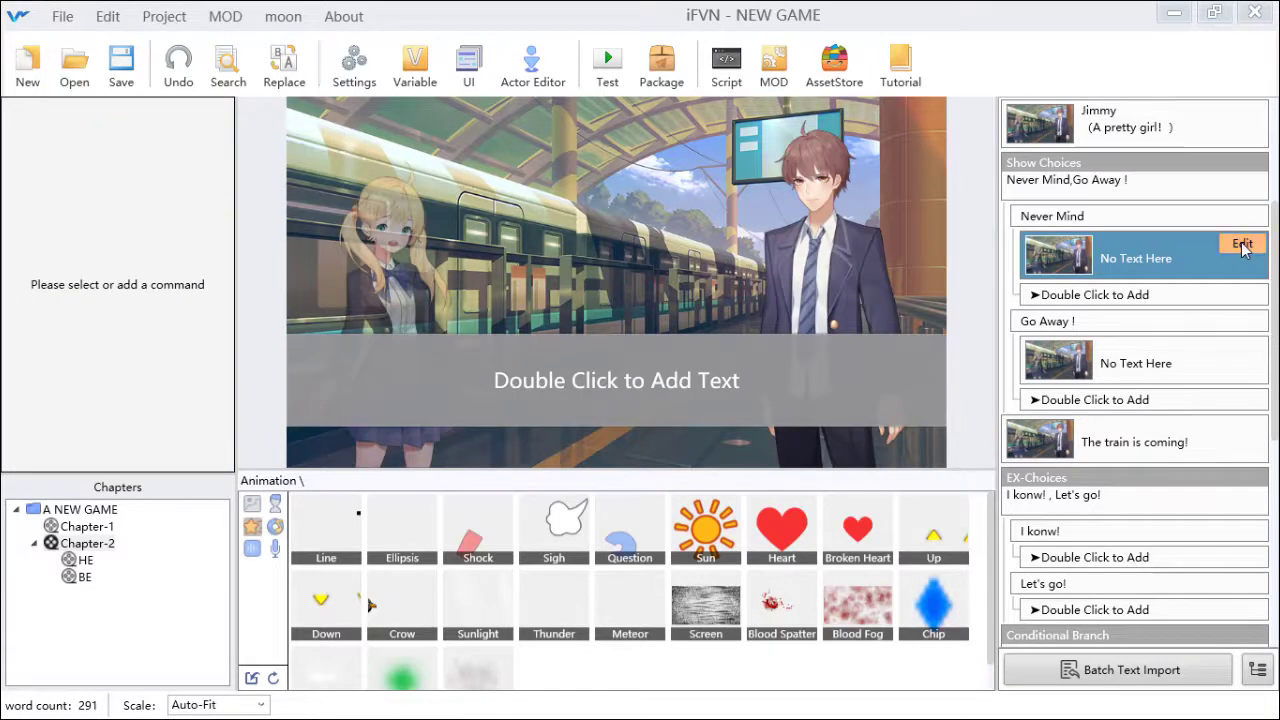
click(1242, 246)
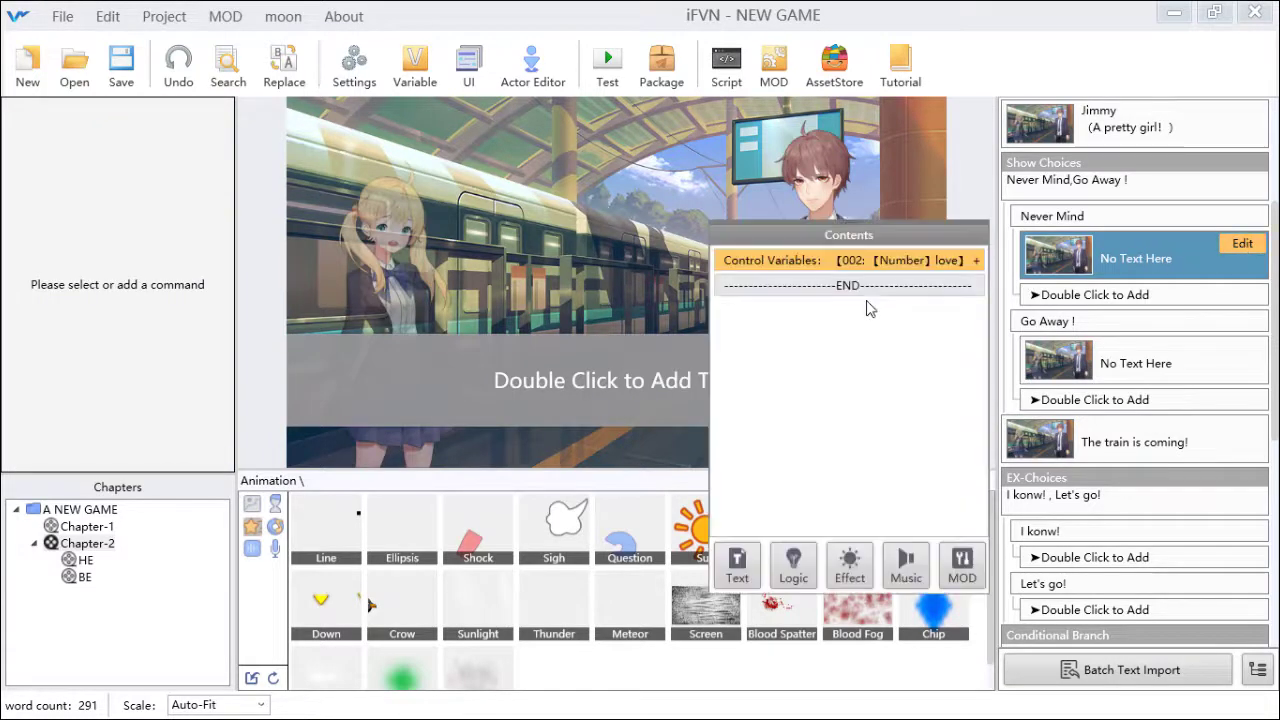
click(803, 287)
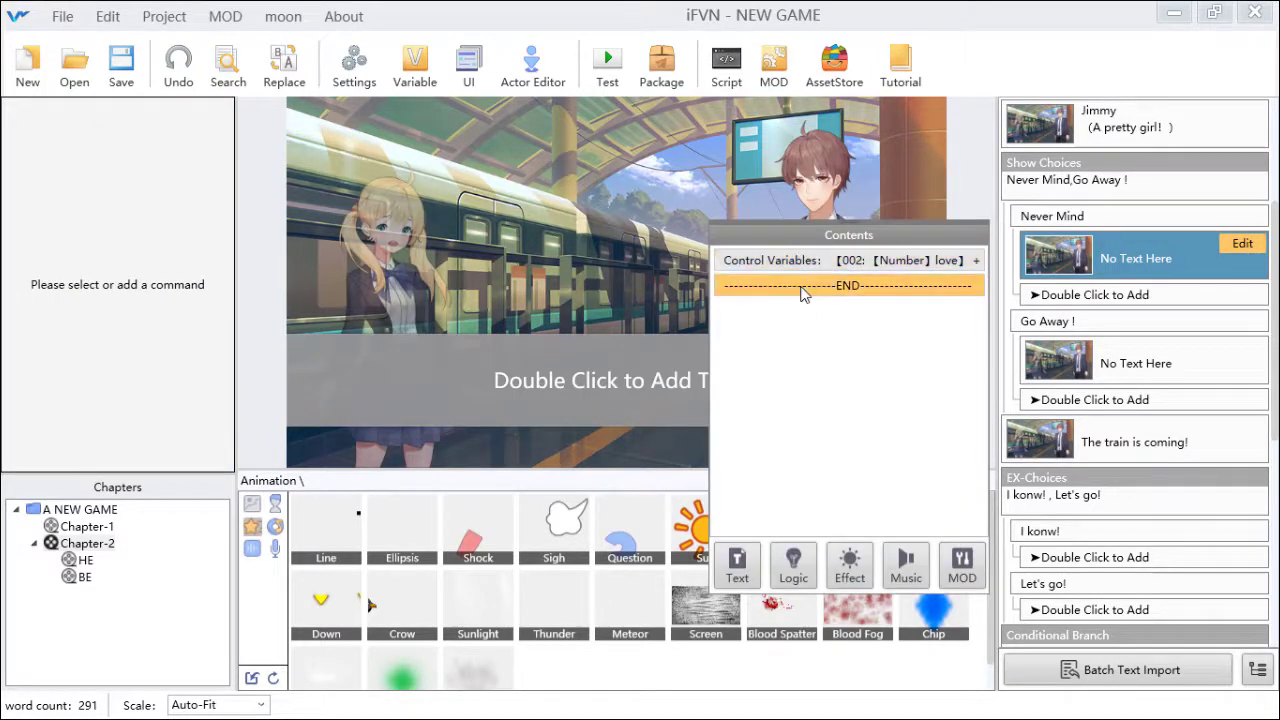
click(803, 561)
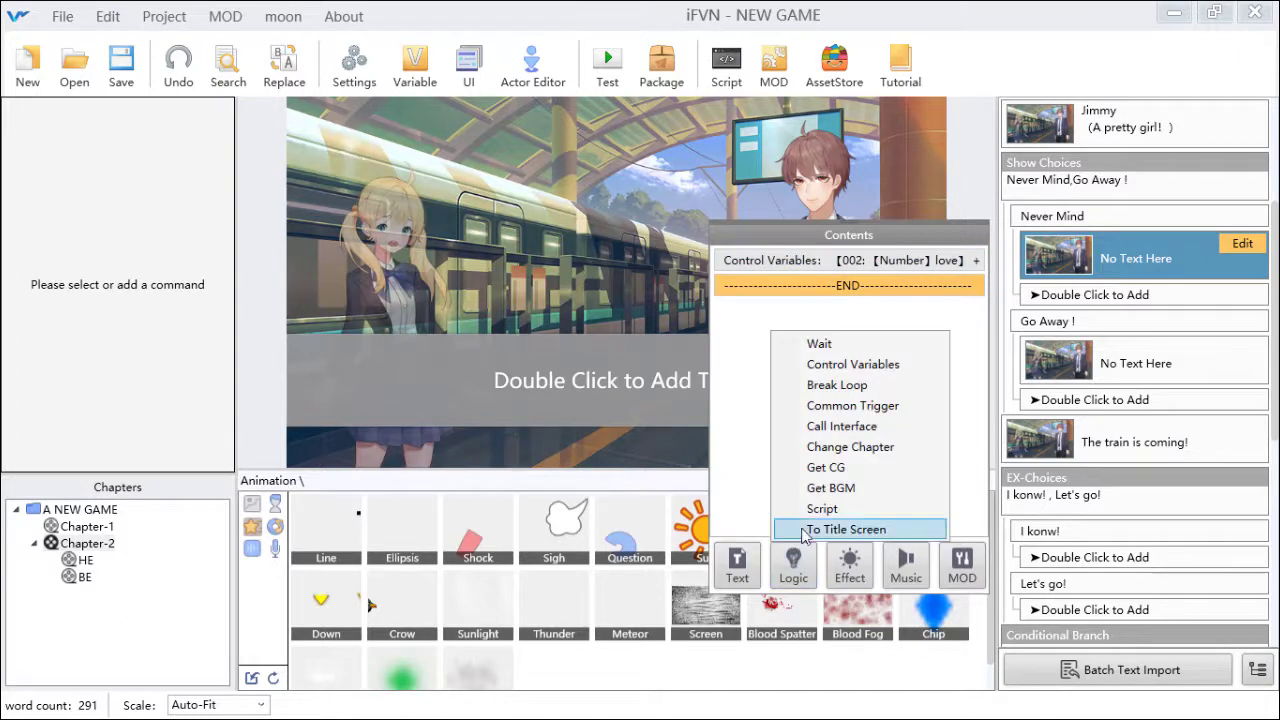
click(875, 478)
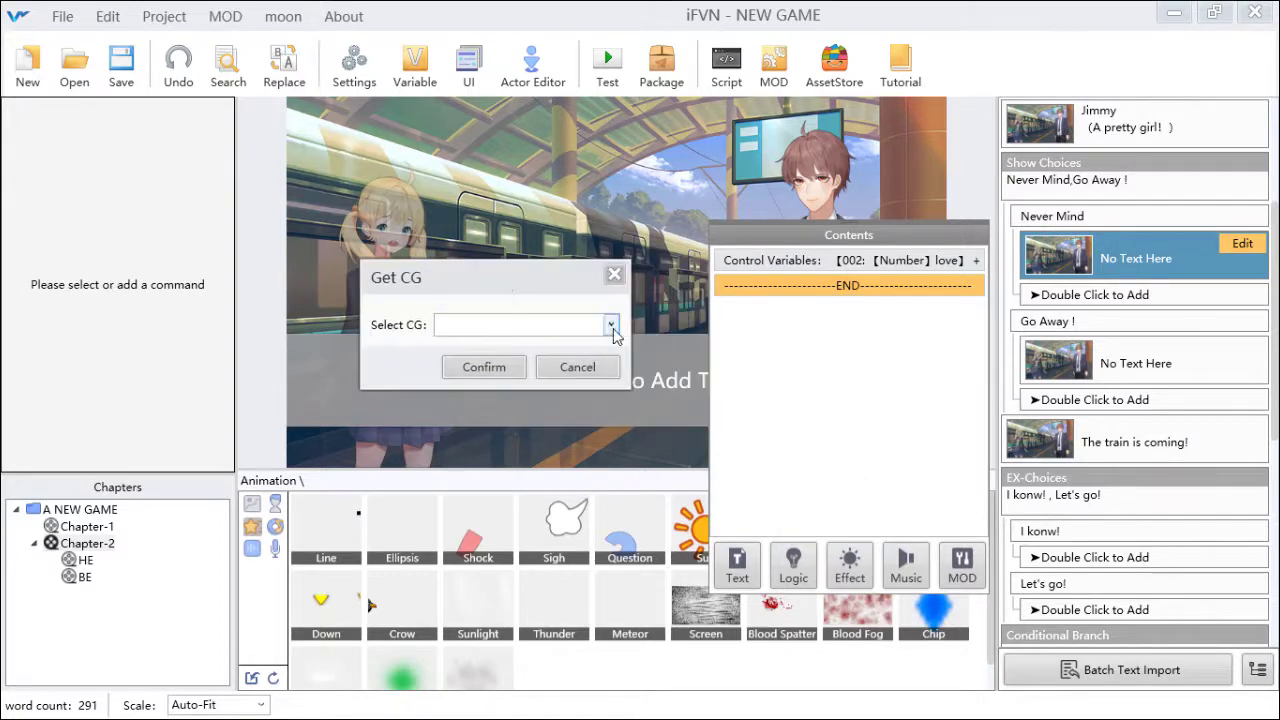
click(609, 325)
click(502, 347)
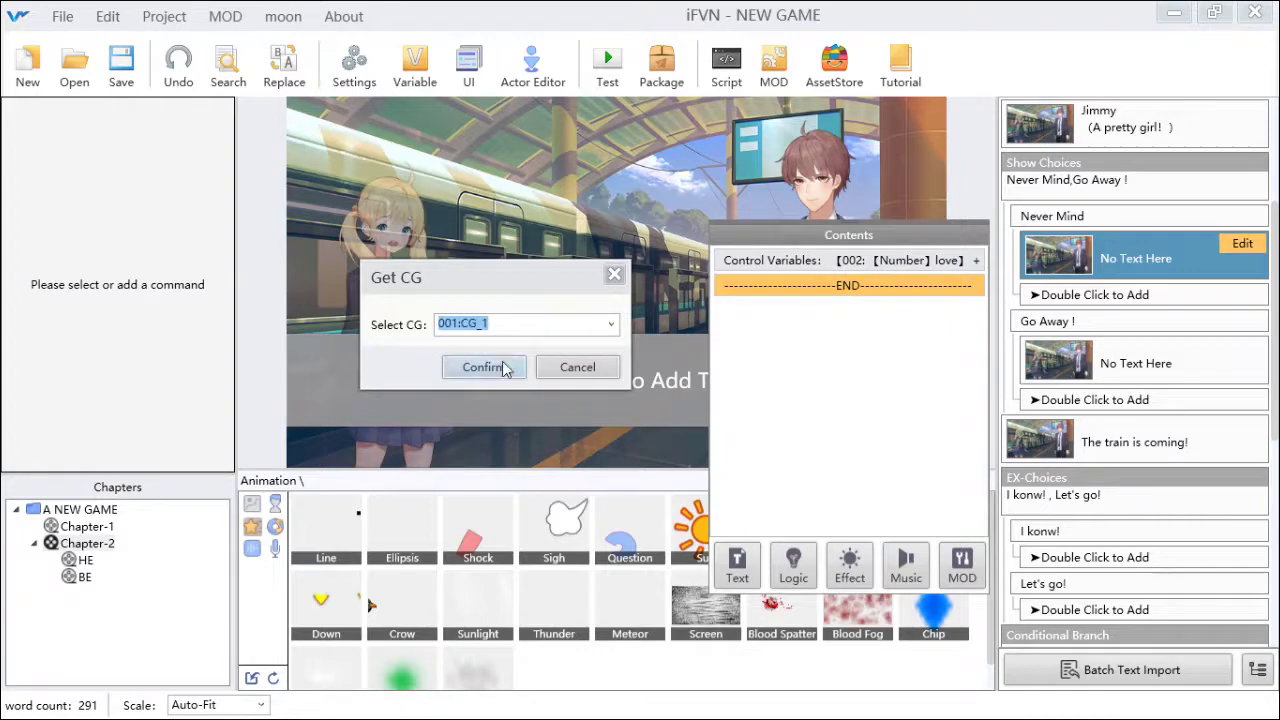
click(500, 367)
click(1141, 302)
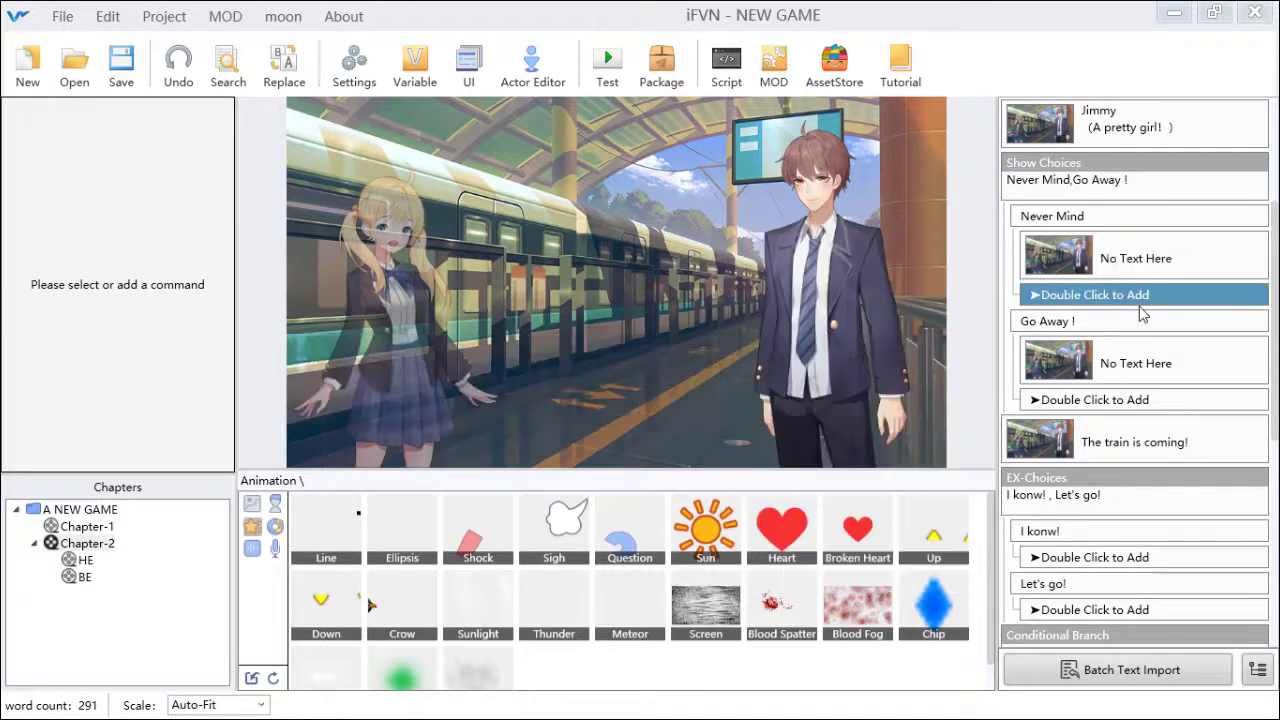
- Add a Get BGM command for 001:BGM_1 at the end of the "Go Away !" choice's contents and save the project
click(1131, 367)
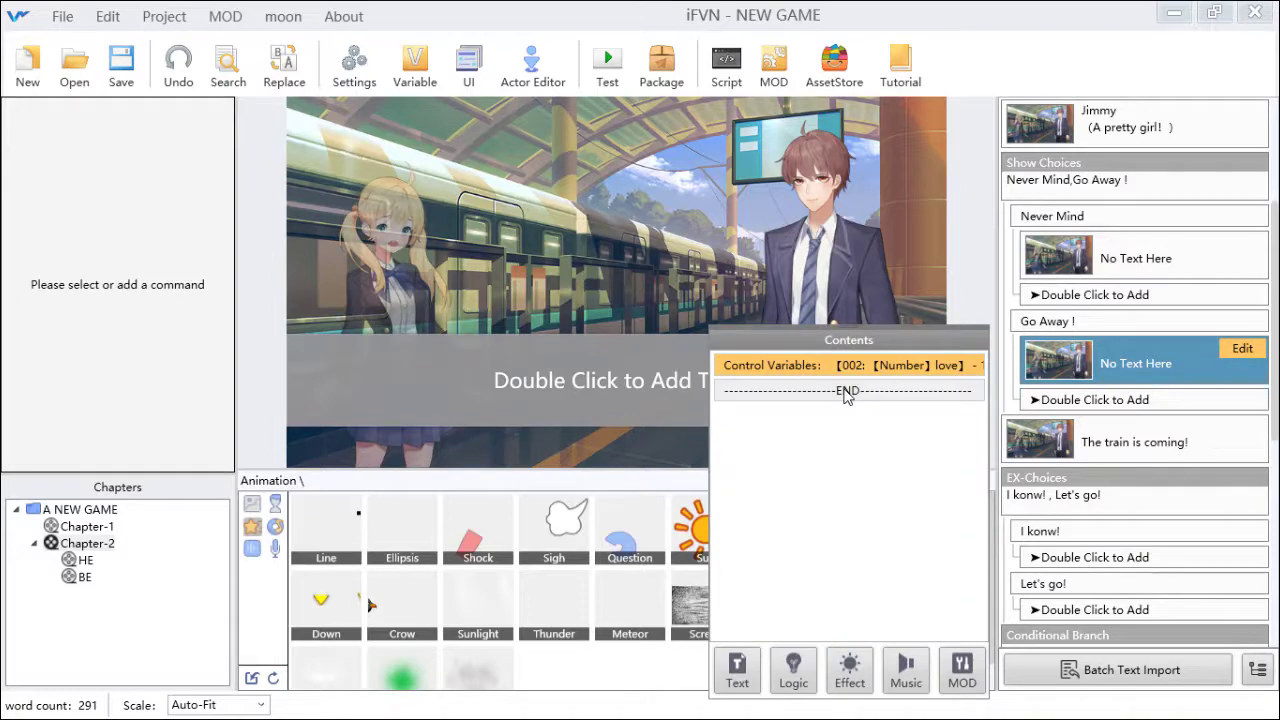
click(845, 392)
click(793, 668)
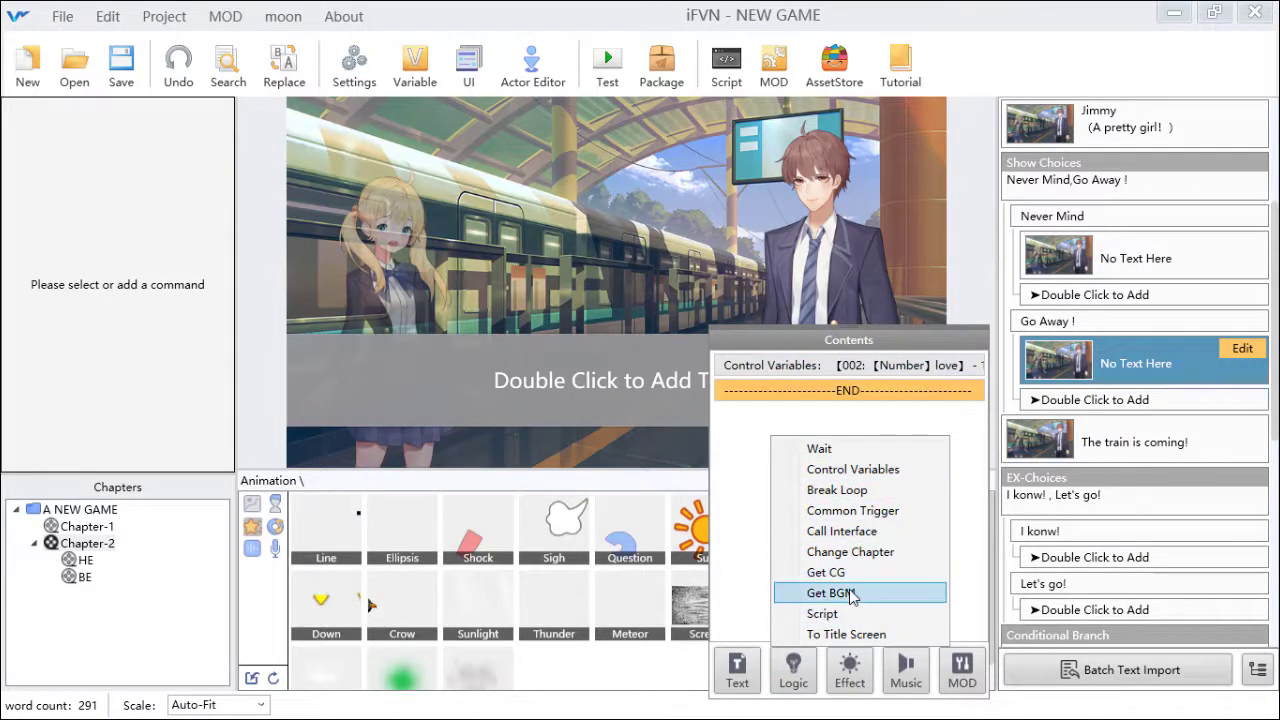
click(830, 593)
click(585, 339)
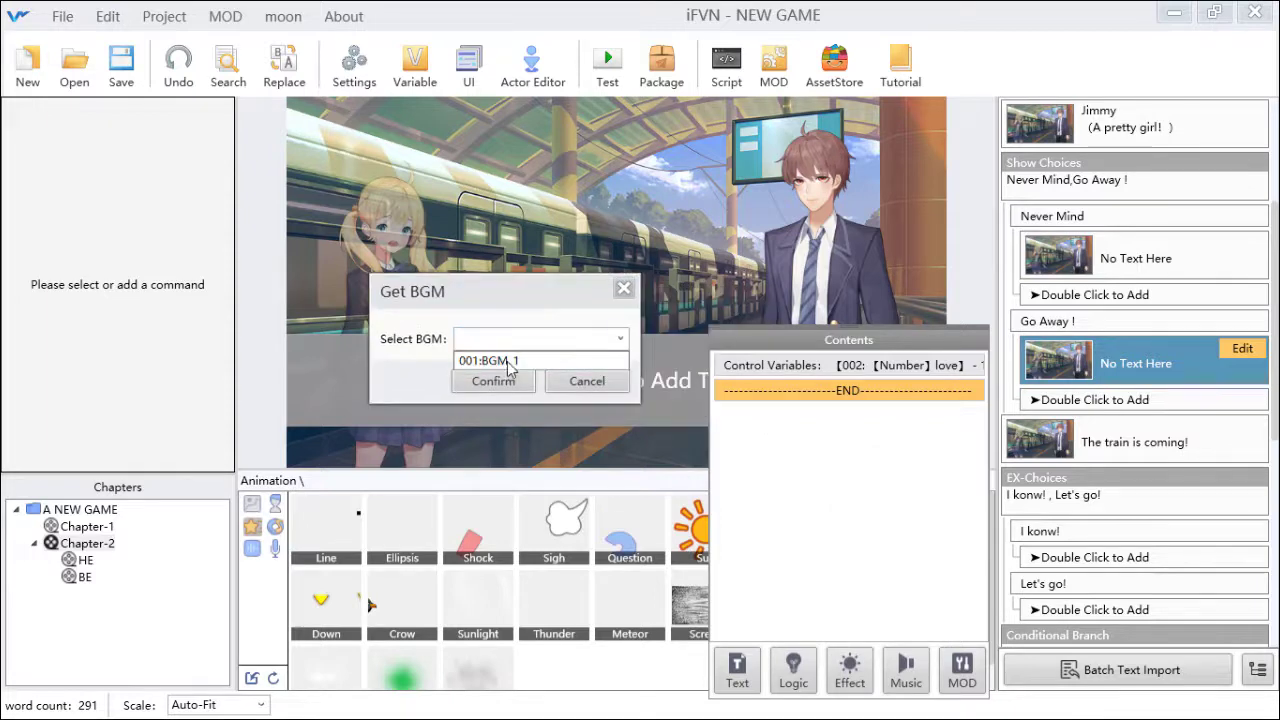
click(510, 361)
click(514, 381)
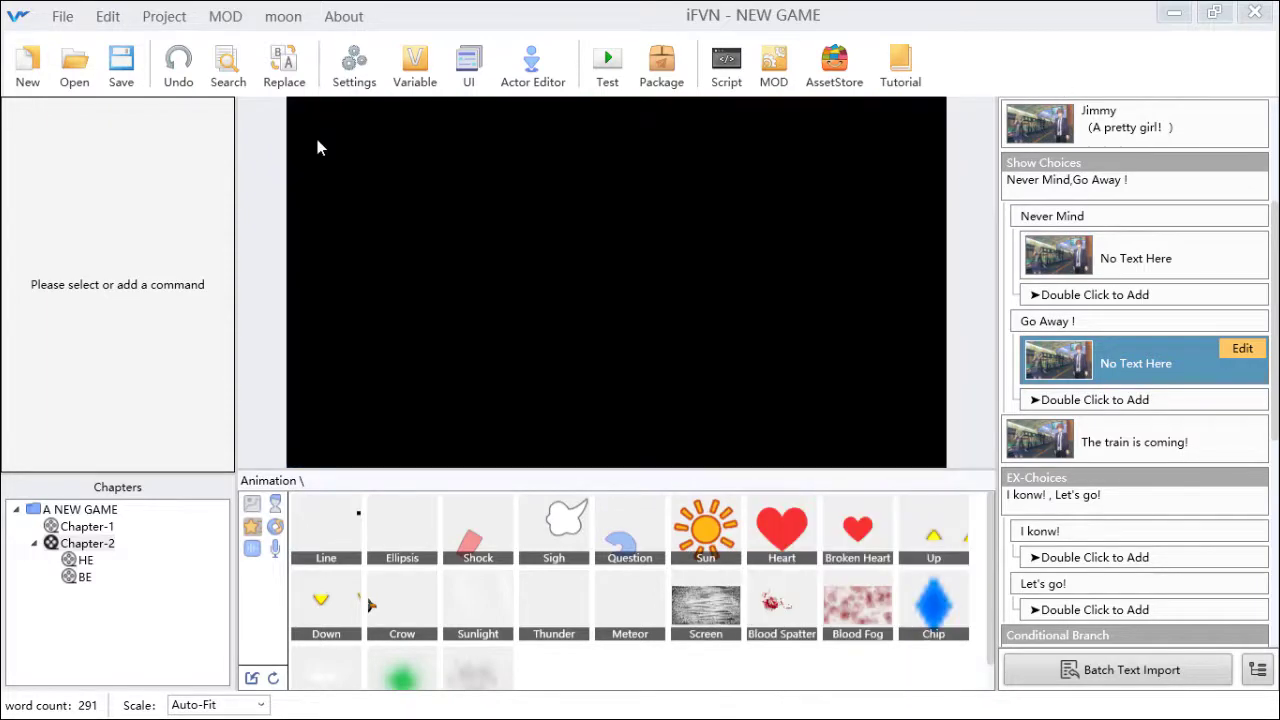
click(121, 65)
- Run a game test and check the BGM page of the Gallery before starting to play
click(610, 62)
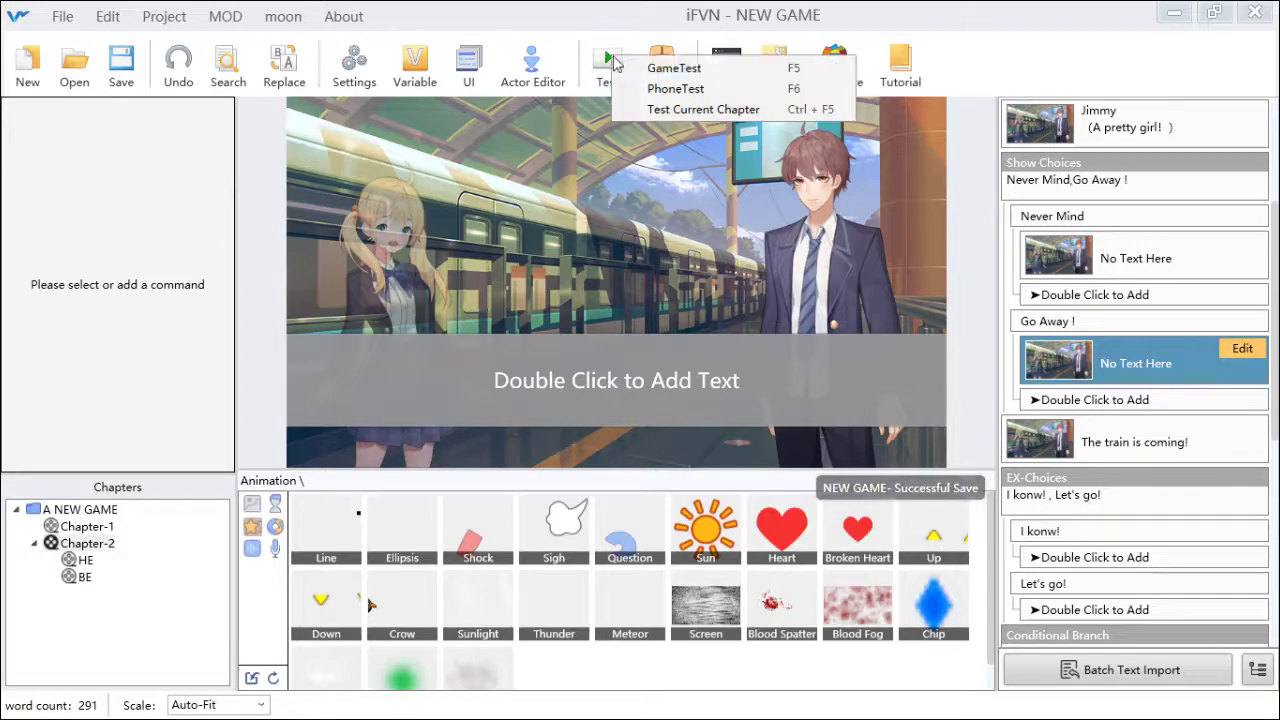
click(674, 68)
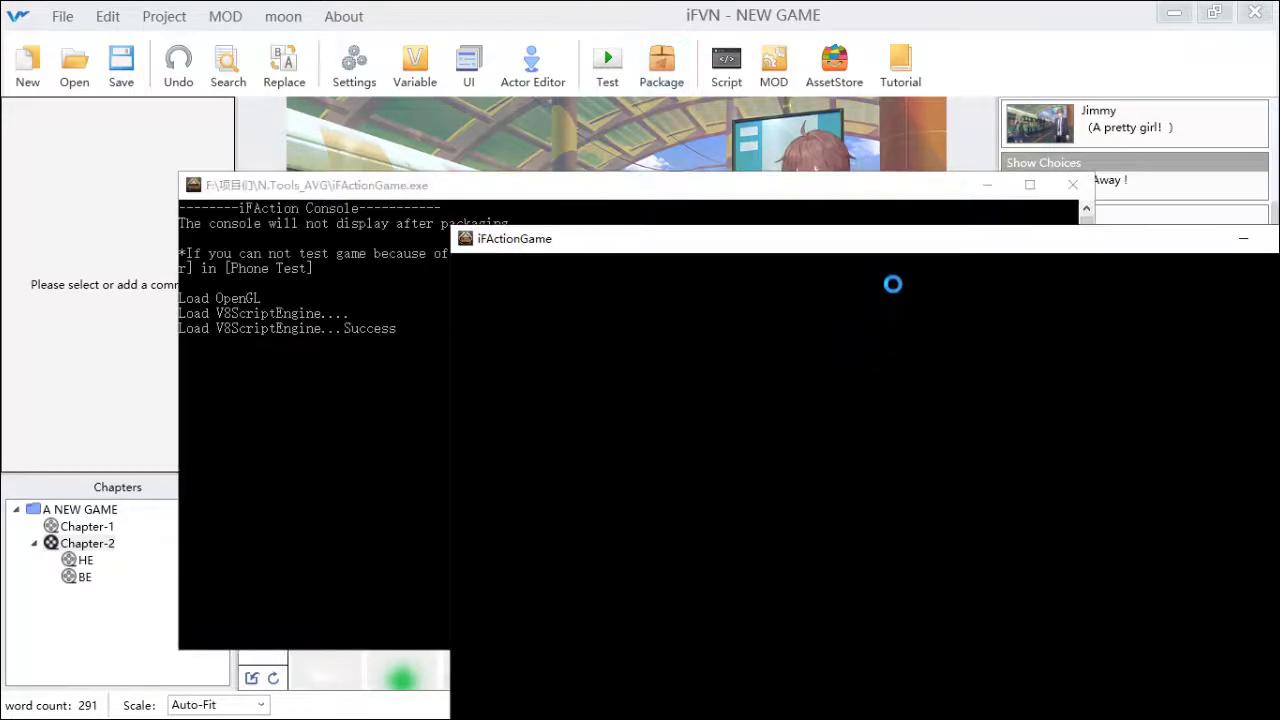
drag(874, 247, 568, 70)
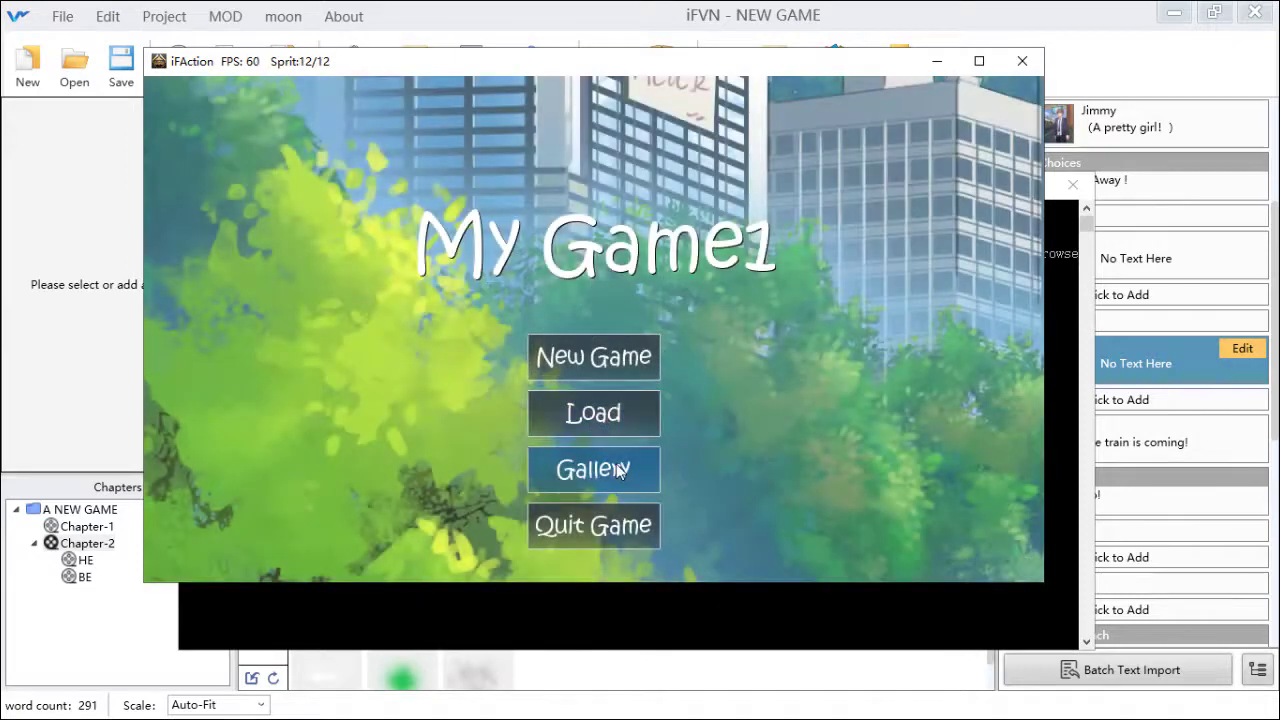
click(618, 470)
click(967, 124)
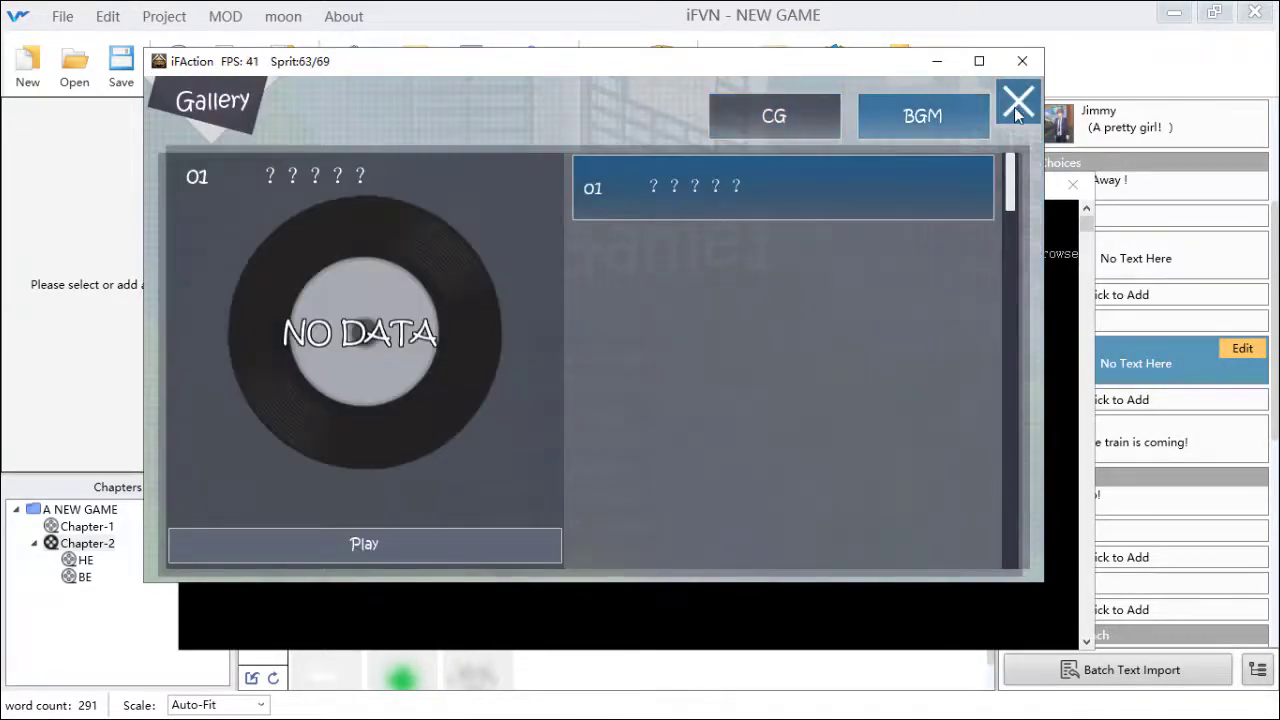
click(1017, 110)
- Start a new game and play through to the ending, choosing "Never Mind" and "I konw!"
click(568, 353)
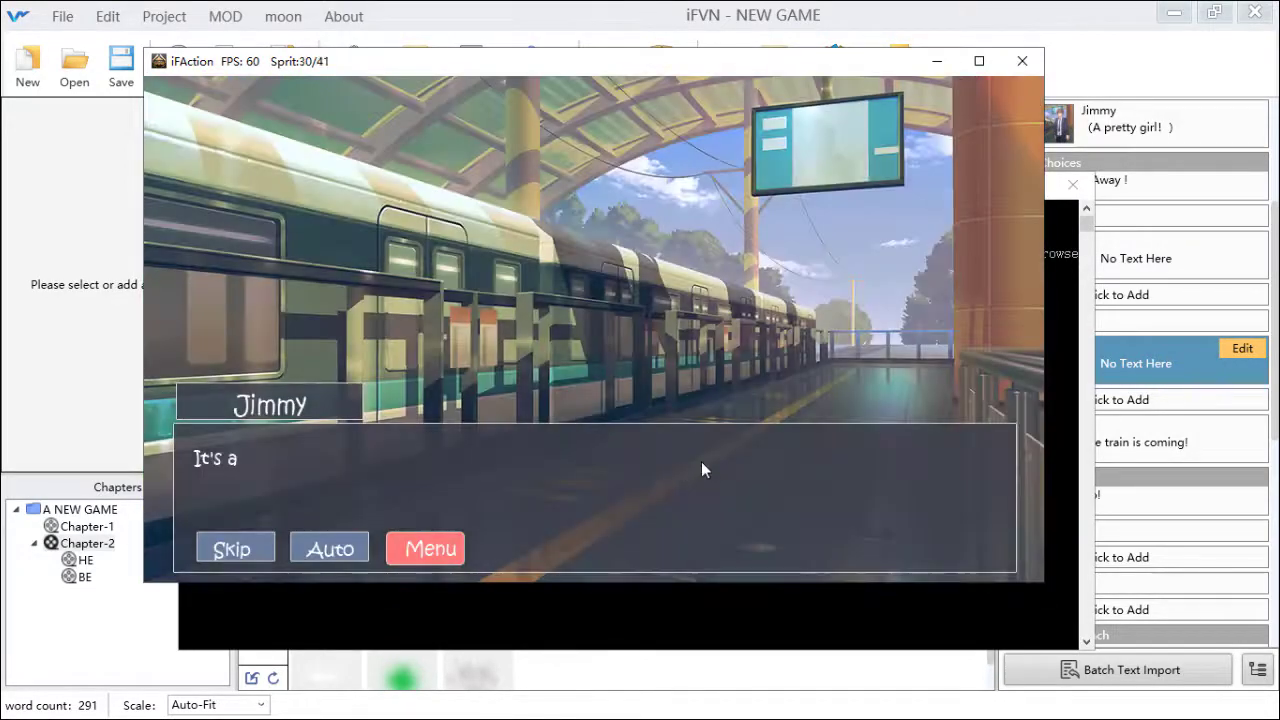
click(775, 495)
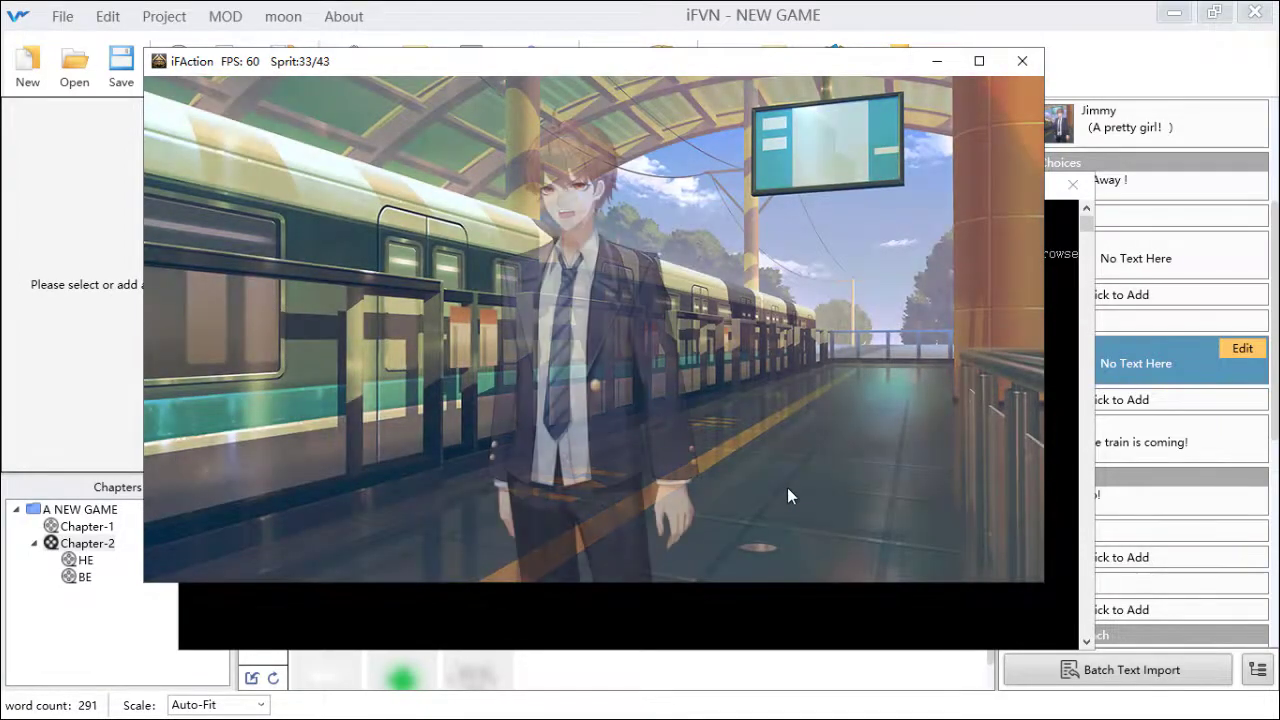
click(787, 488)
click(785, 490)
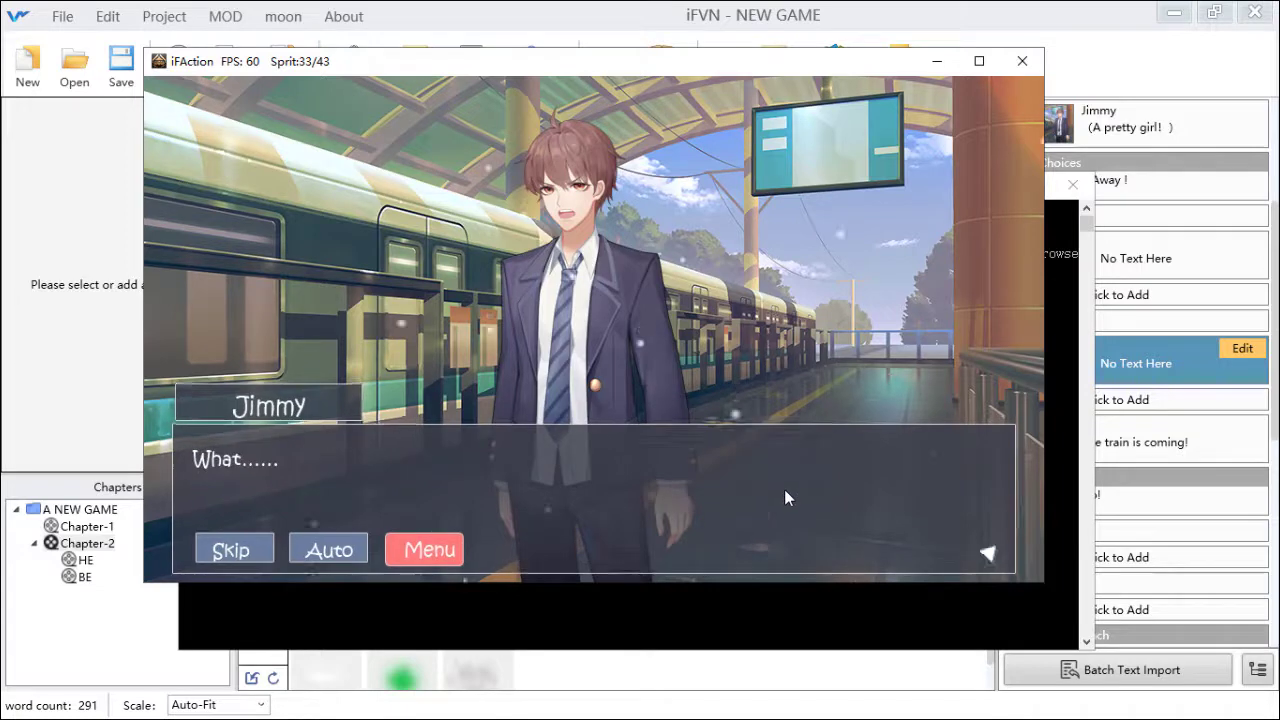
click(784, 489)
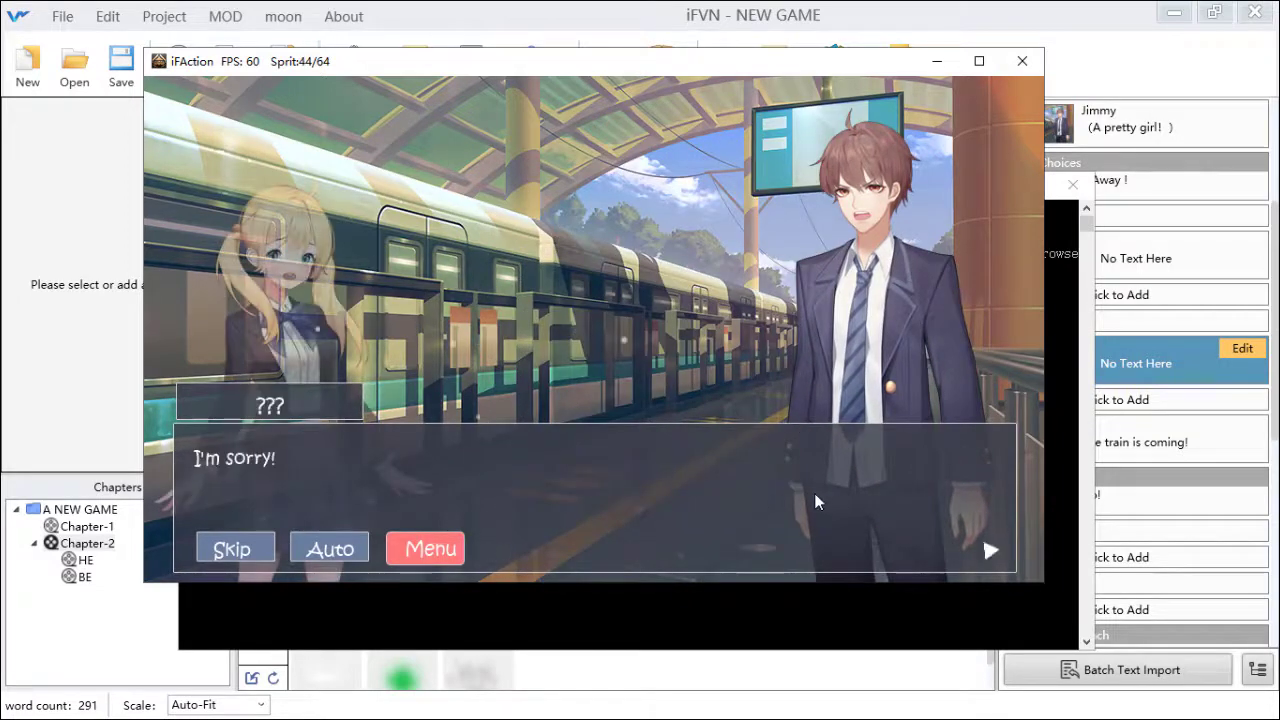
click(822, 491)
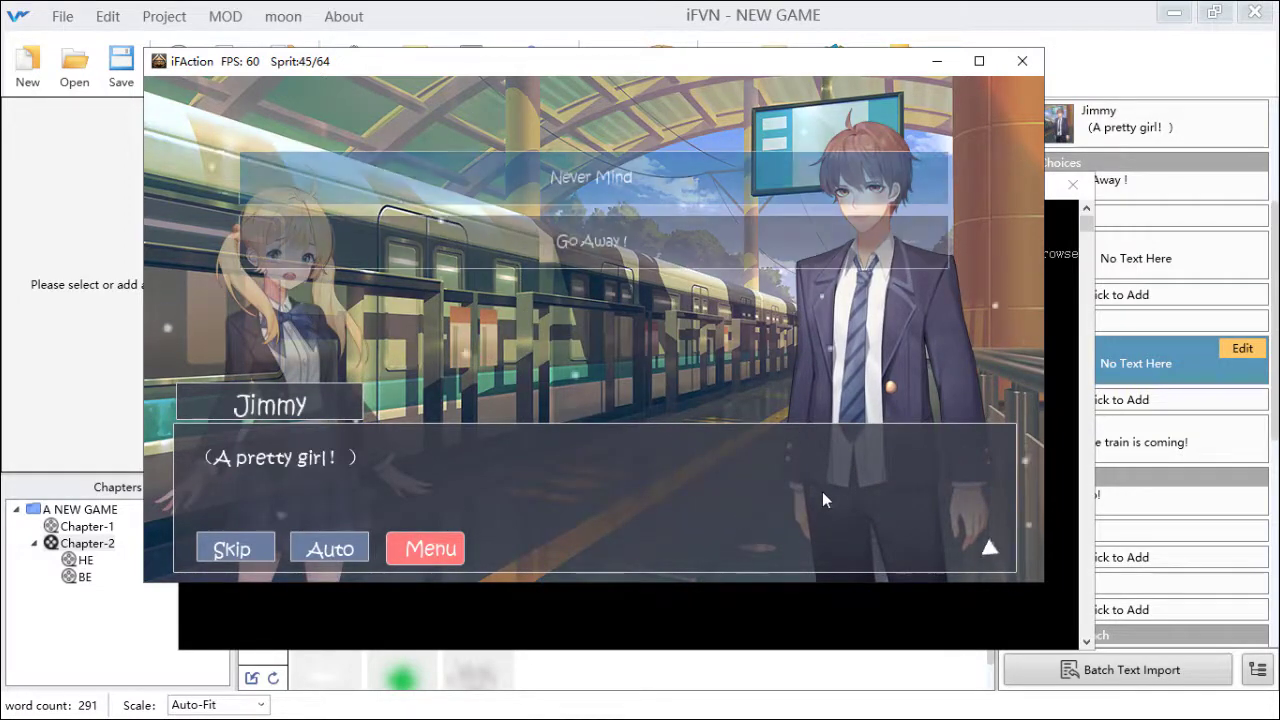
click(634, 179)
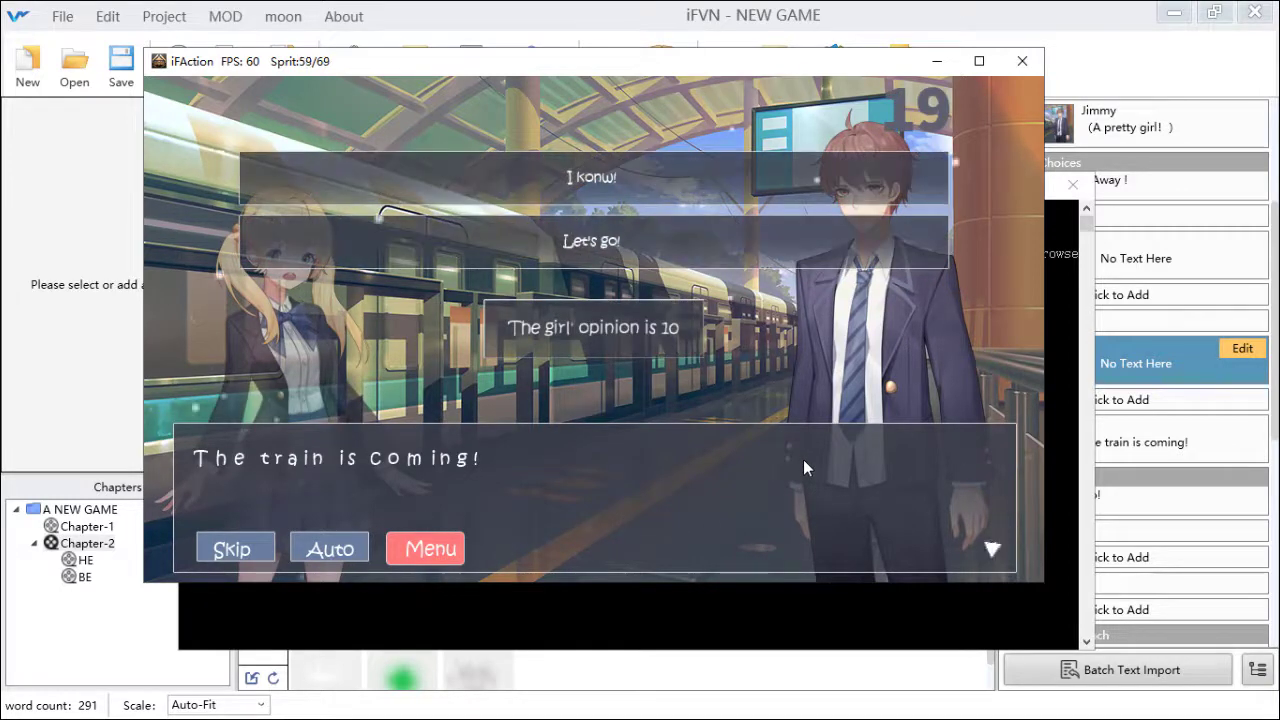
click(676, 190)
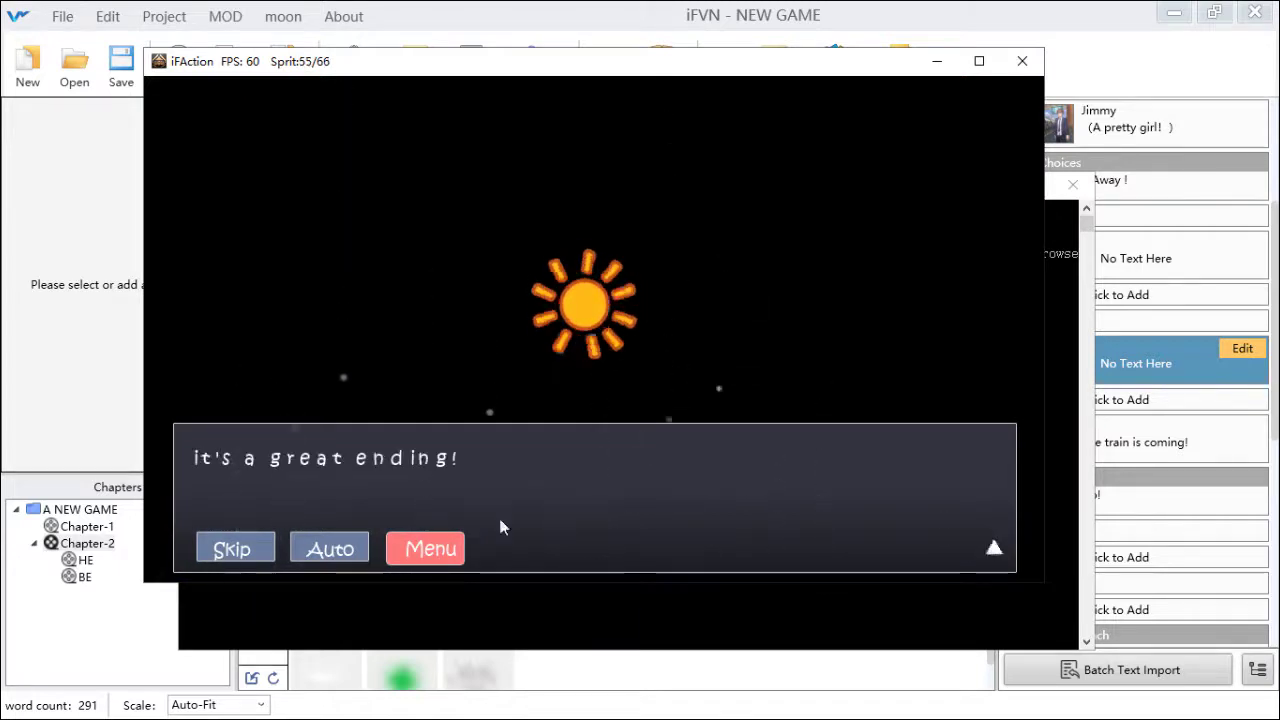
- Return to the title screen through the in-game System settings
click(441, 549)
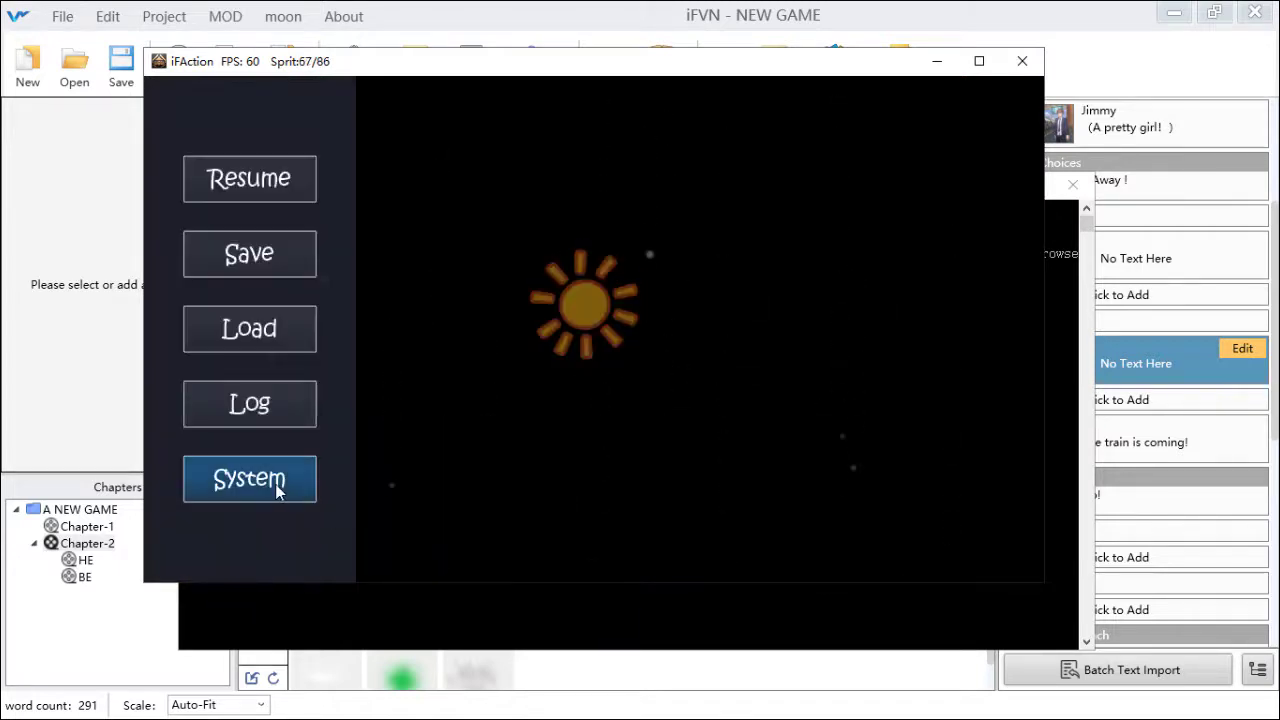
click(560, 523)
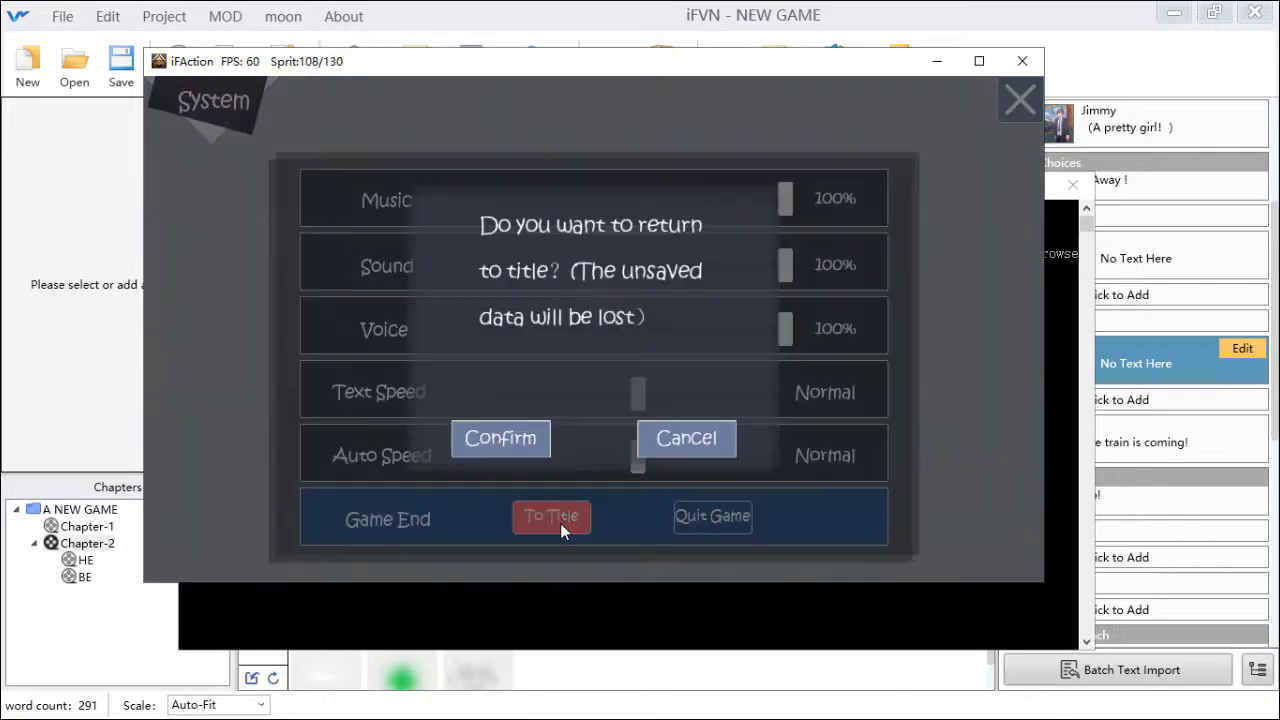
click(521, 447)
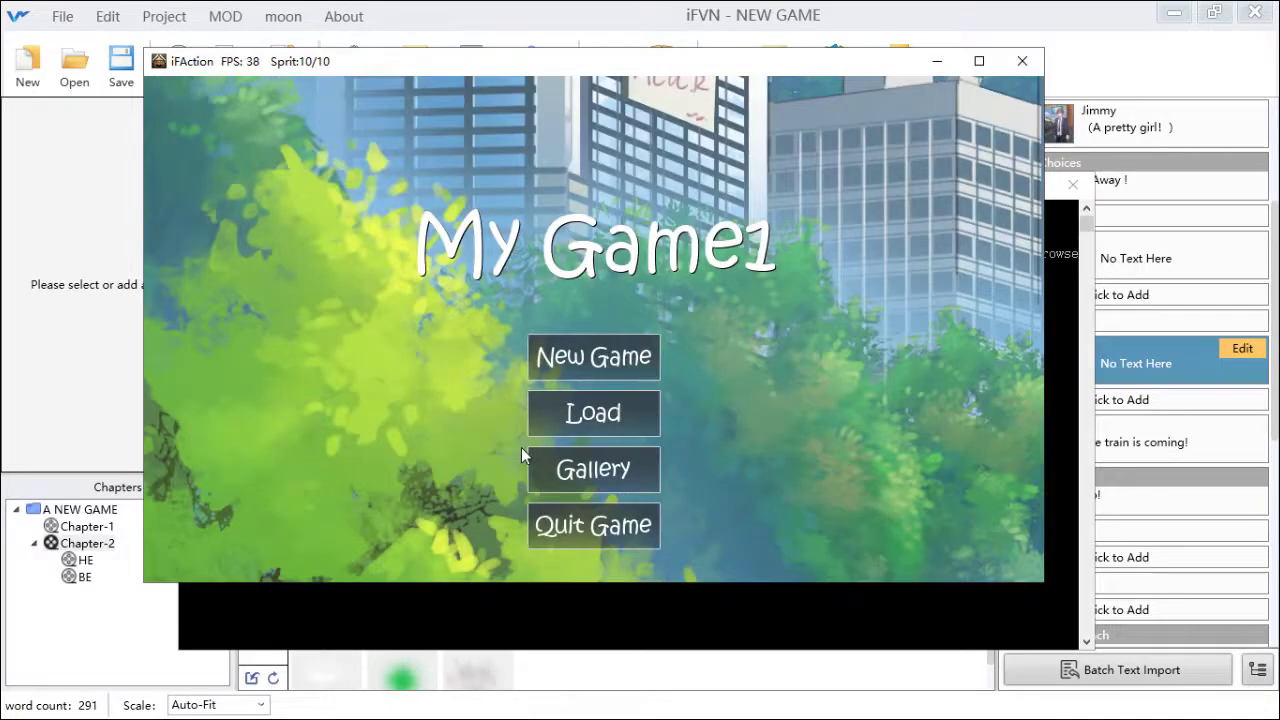
- View CG_1 at full size in the Gallery and check the BGM page
click(607, 472)
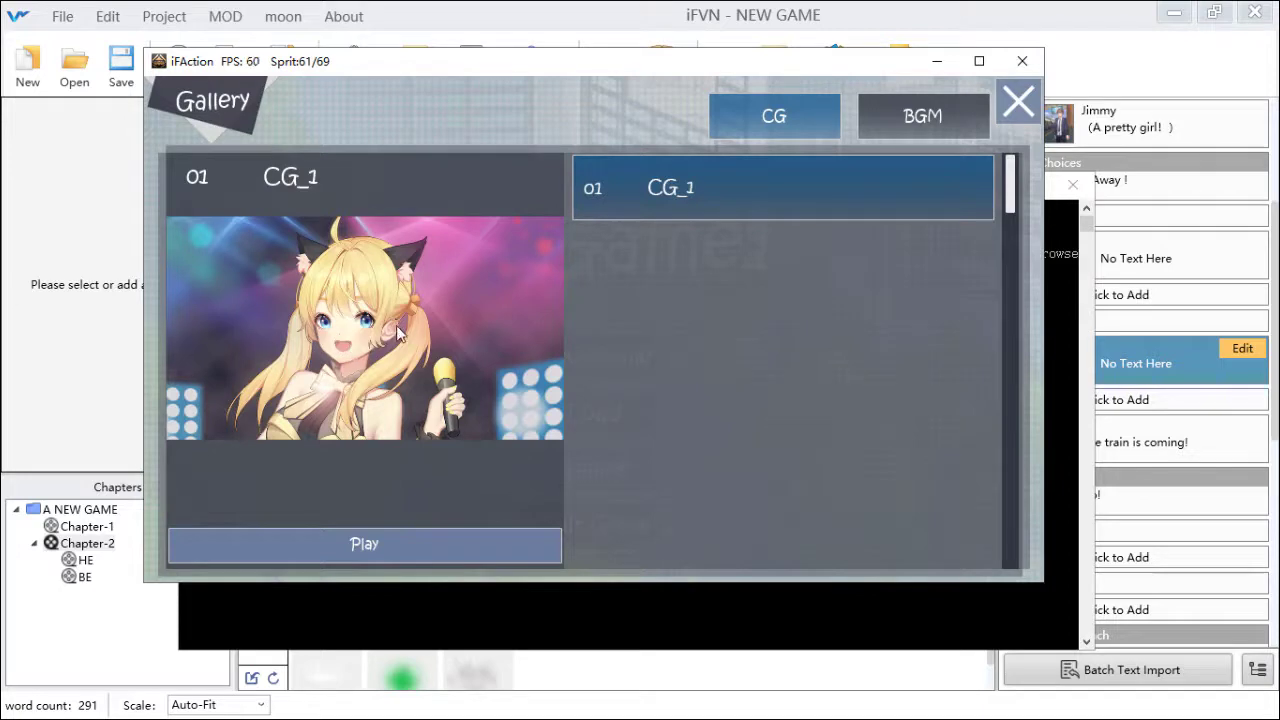
click(370, 543)
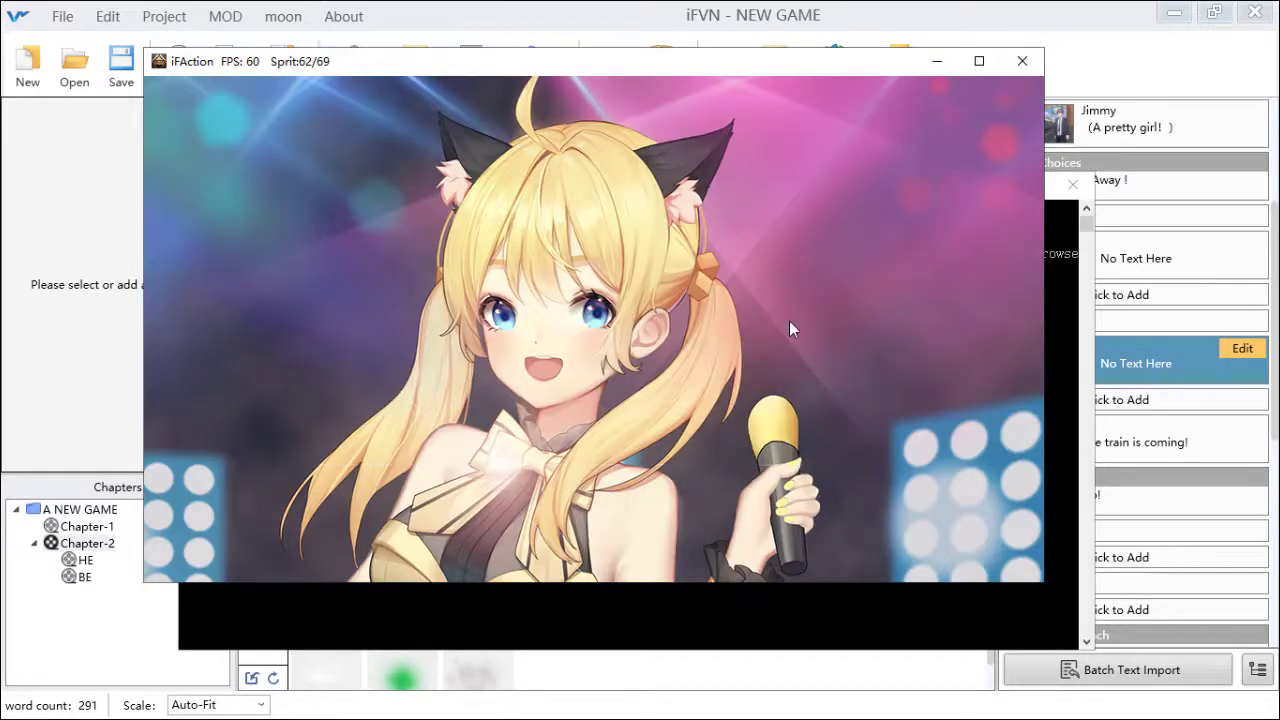
click(731, 394)
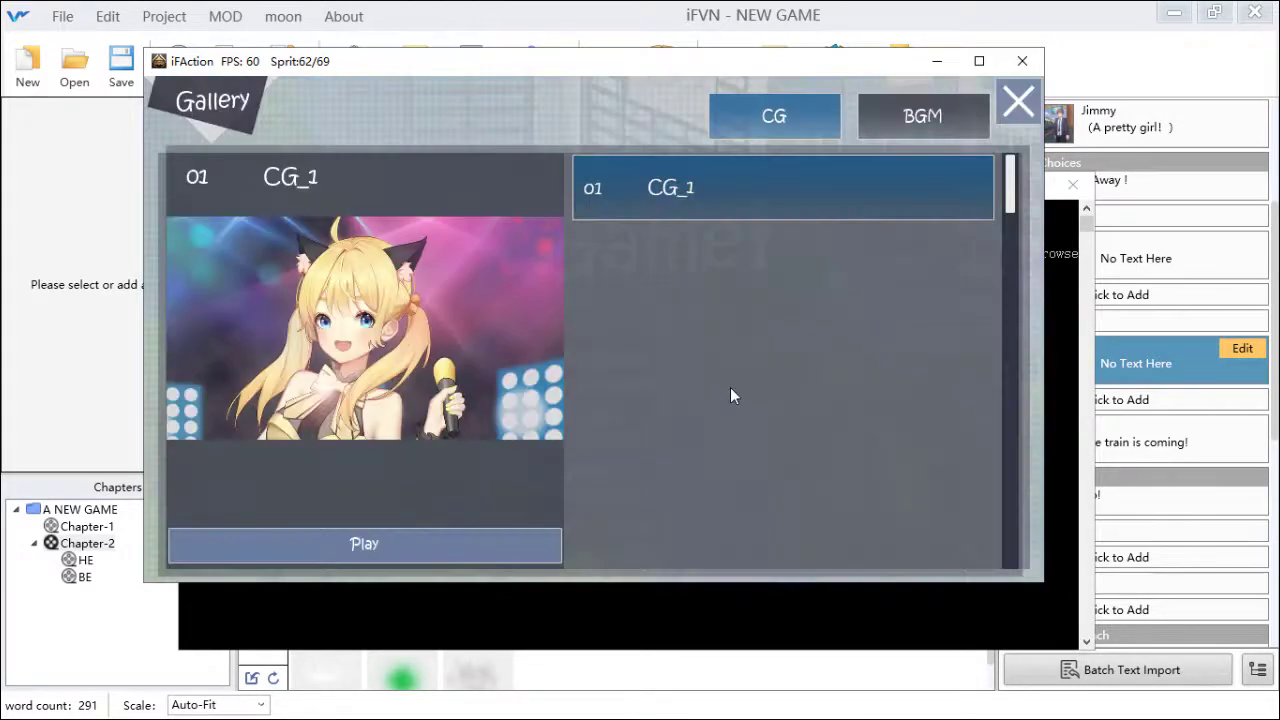
click(947, 121)
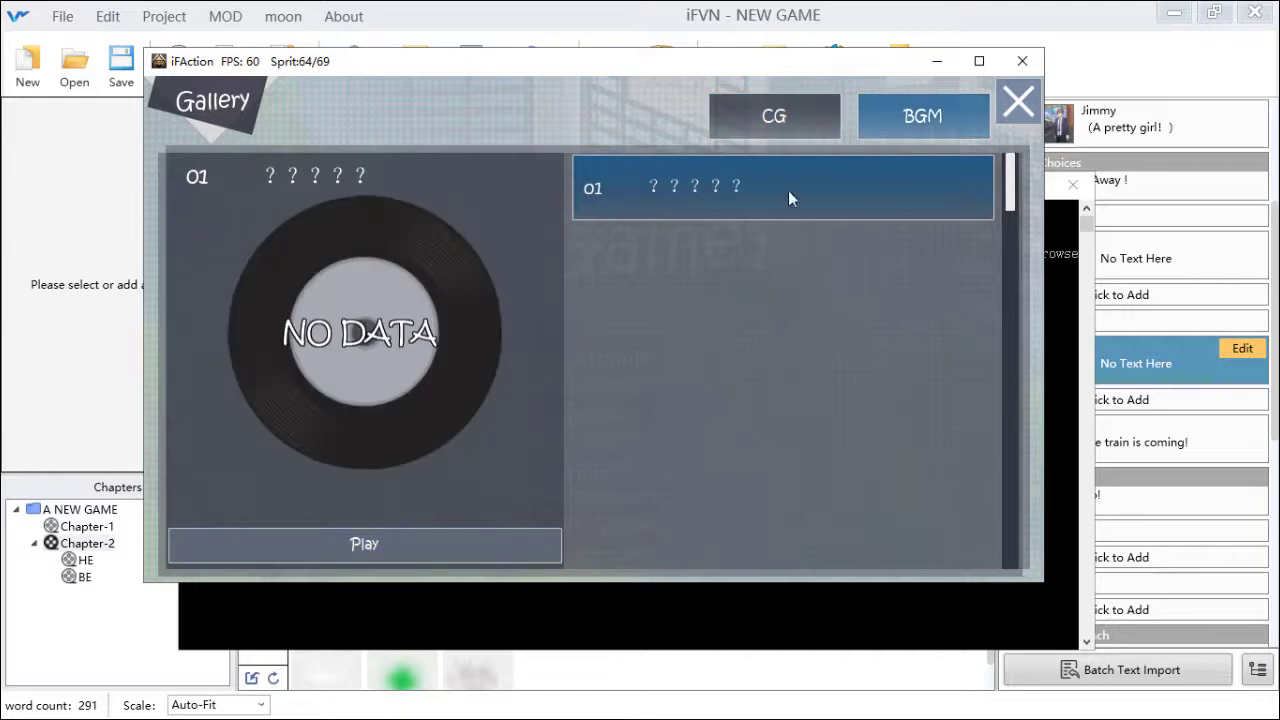
- Leave the Gallery, start a new game and play to the first choice, choosing "Go Away !"
click(1019, 101)
click(620, 345)
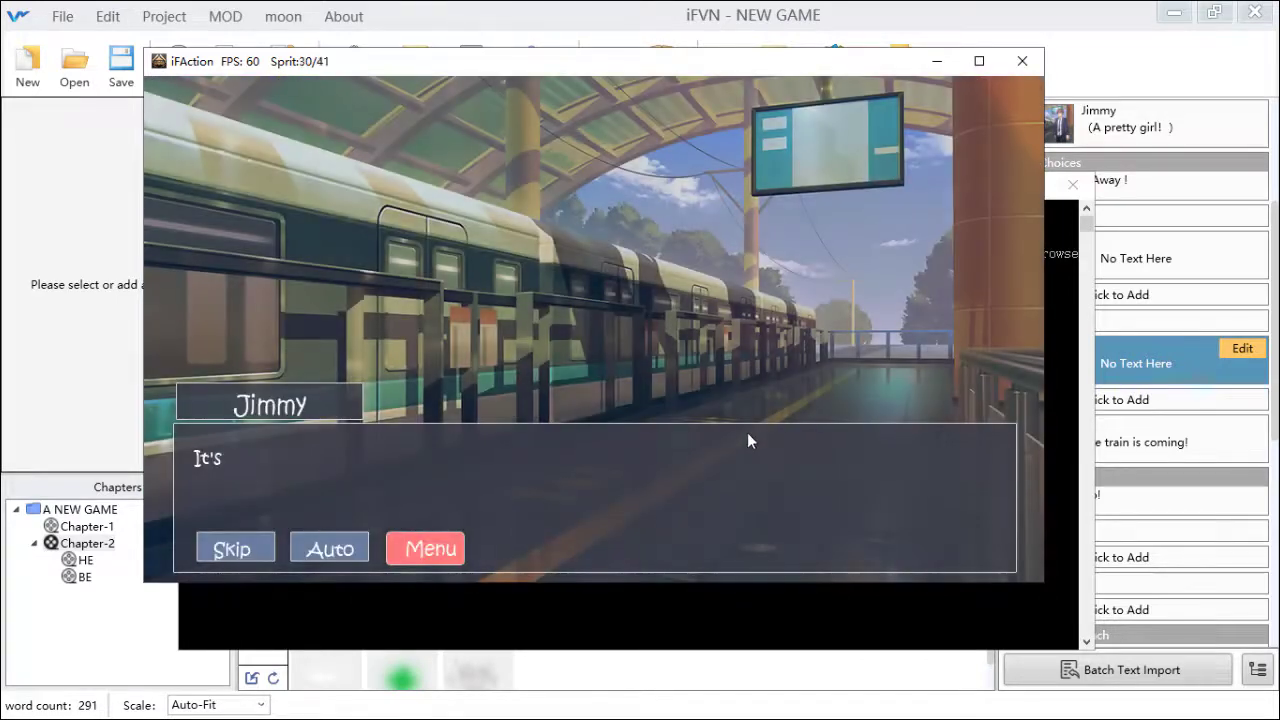
click(753, 441)
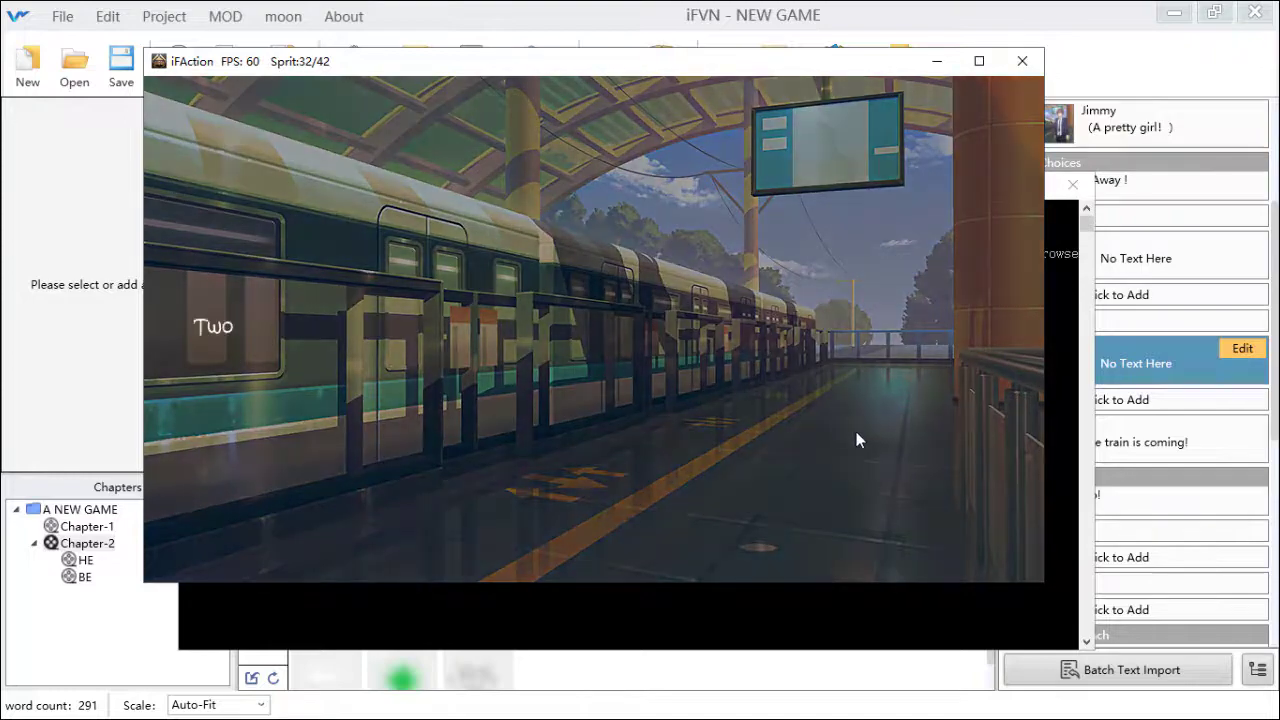
click(838, 429)
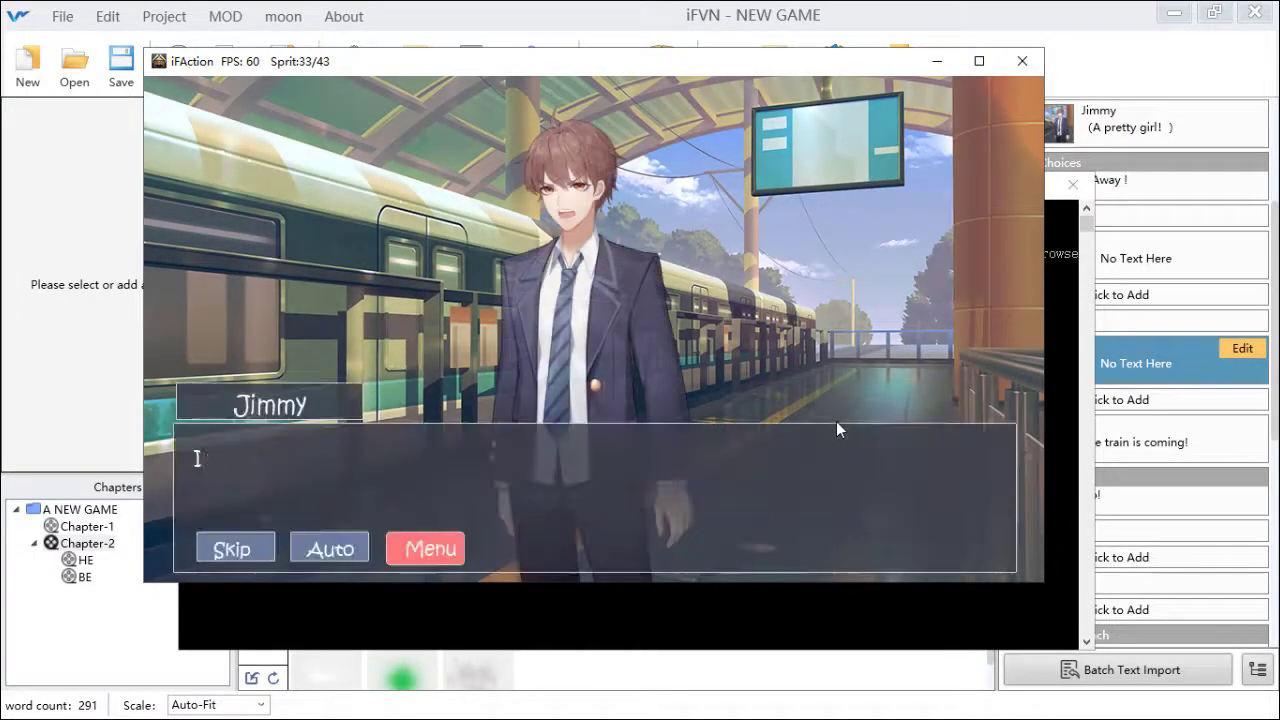
click(841, 427)
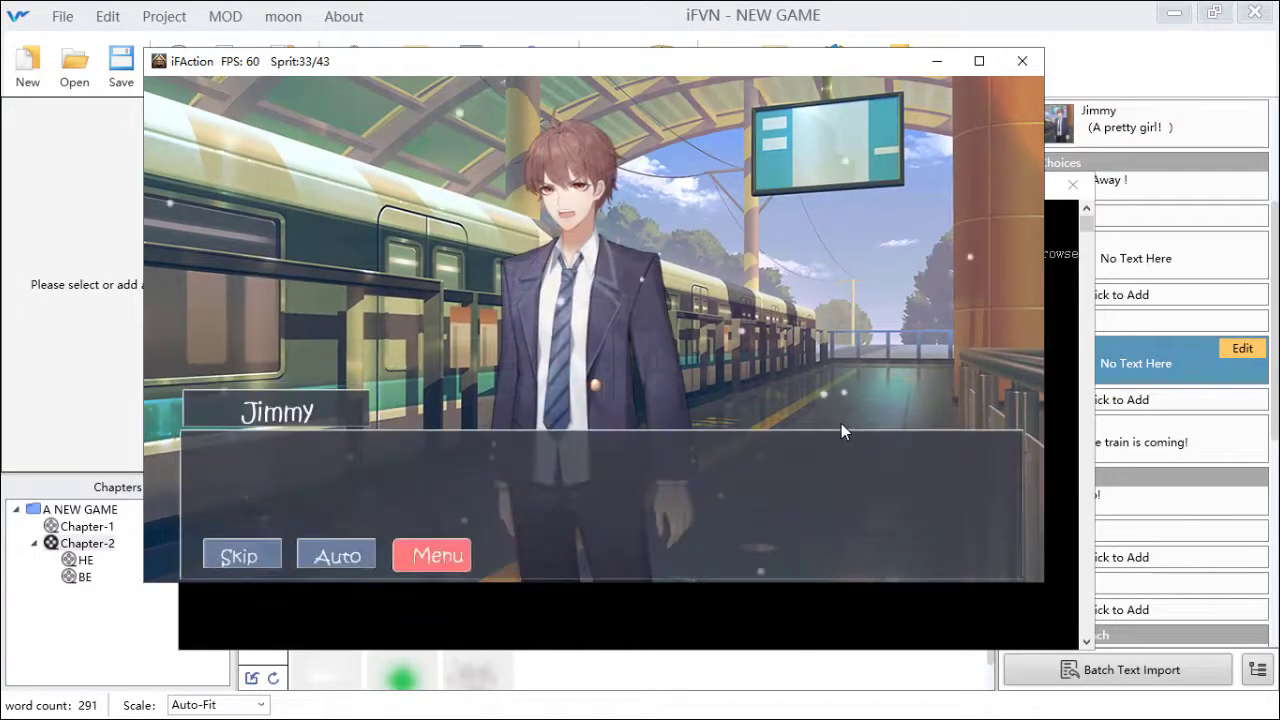
click(841, 423)
click(841, 423)
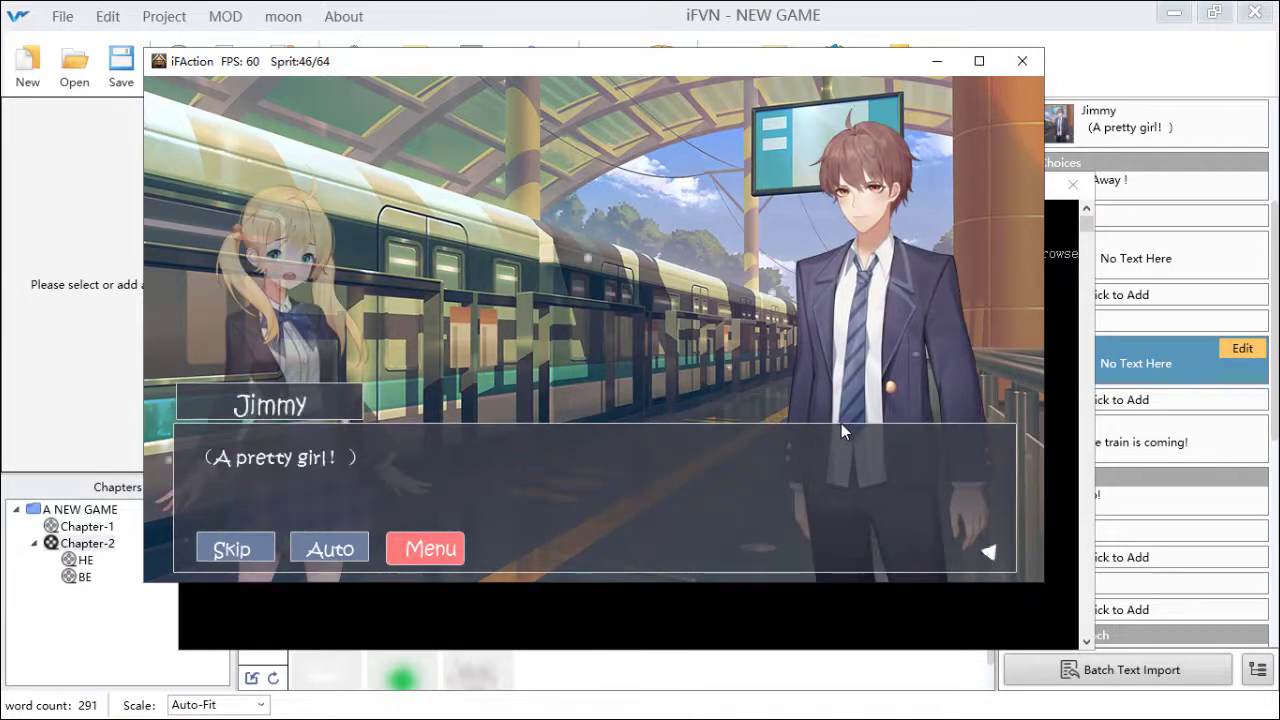
click(607, 262)
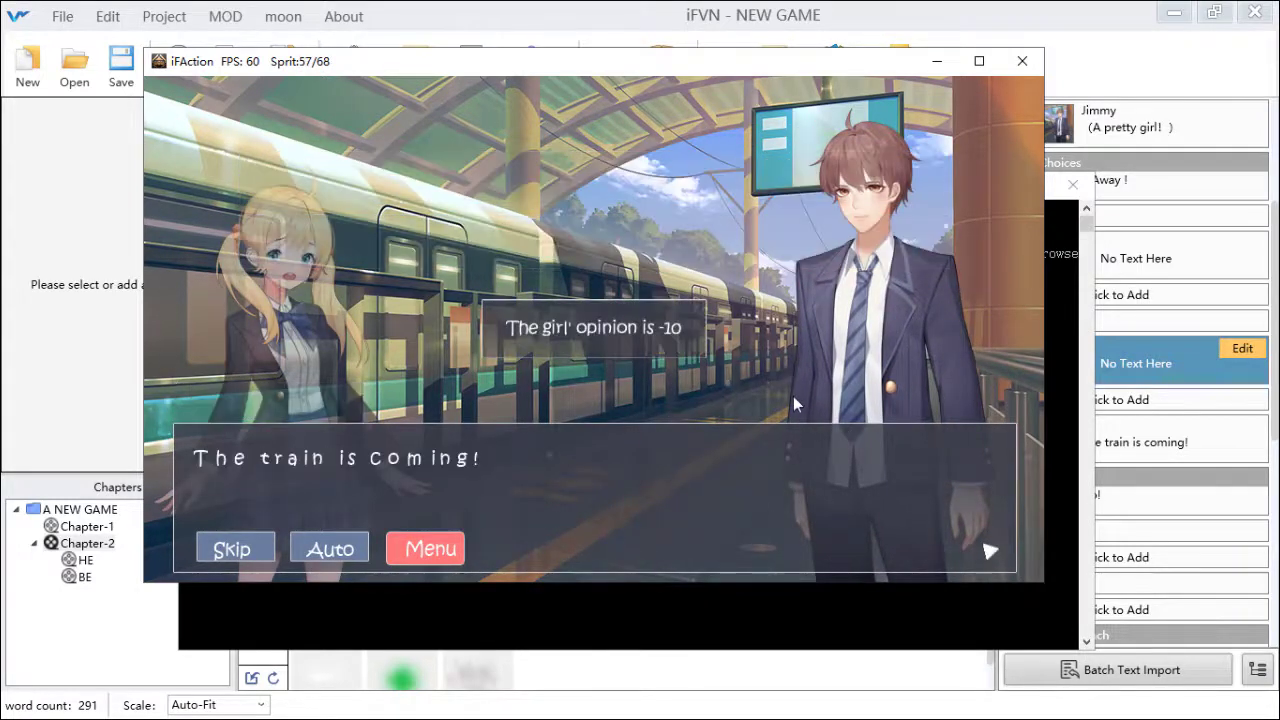
- Return to the title screen through the in-game System settings, accepting the loss of unsaved data
click(450, 557)
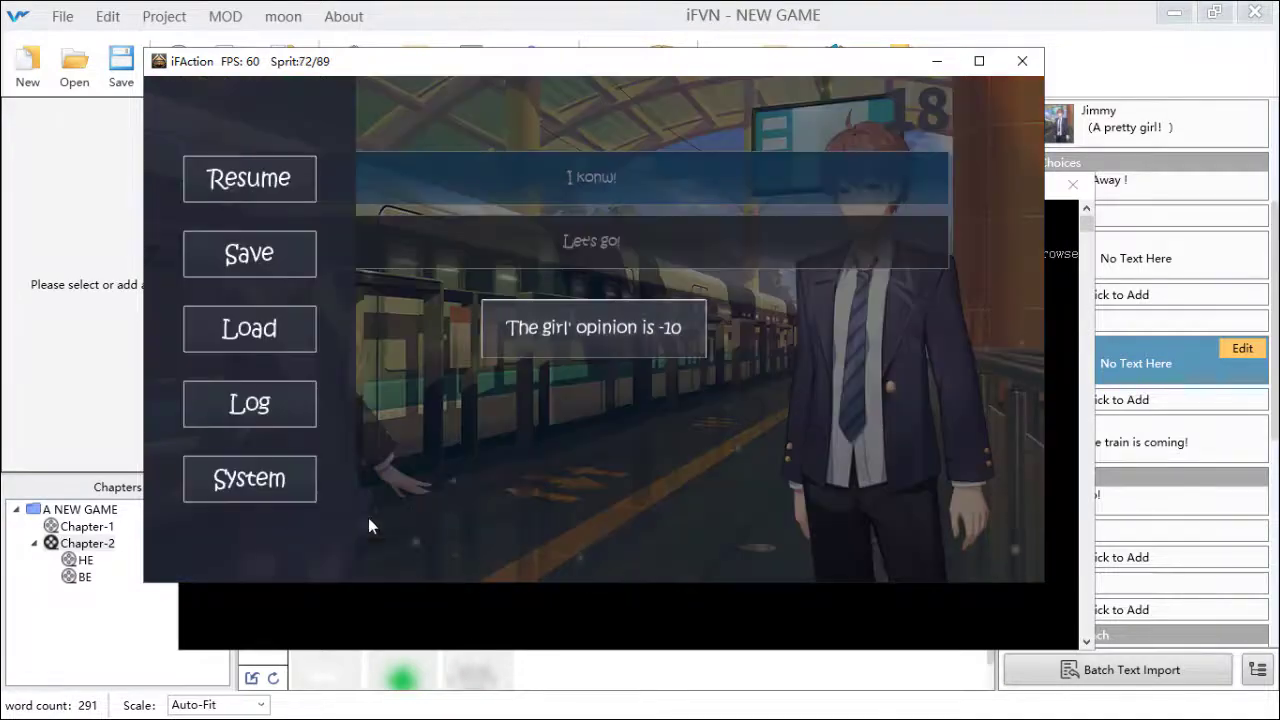
click(285, 502)
click(560, 520)
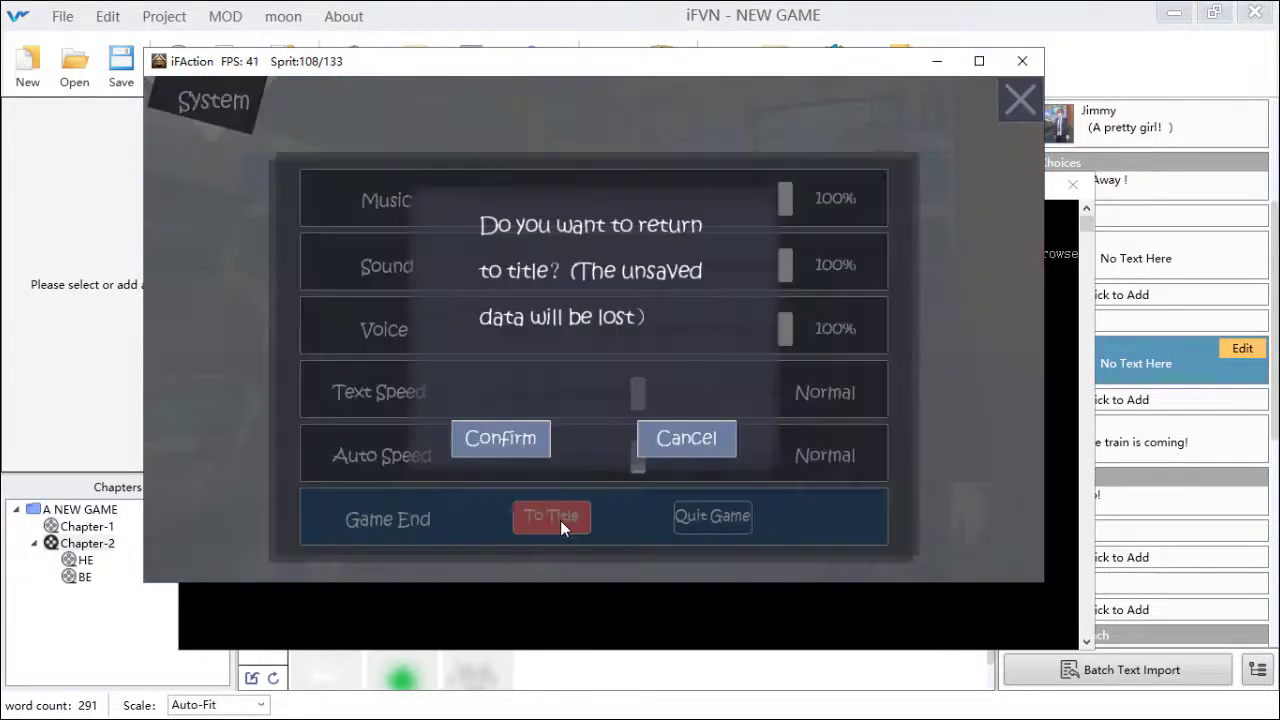
click(502, 435)
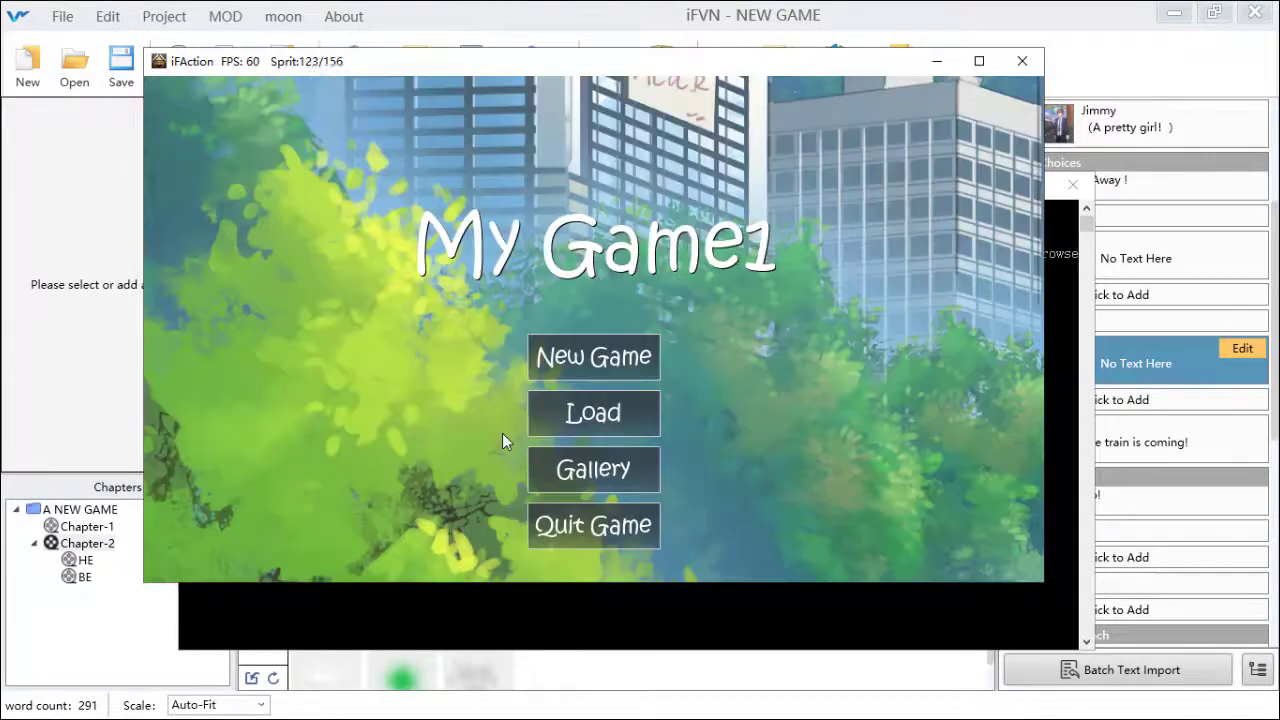
- Play BGM_1 on the Gallery's BGM page and return to the title screen
click(604, 473)
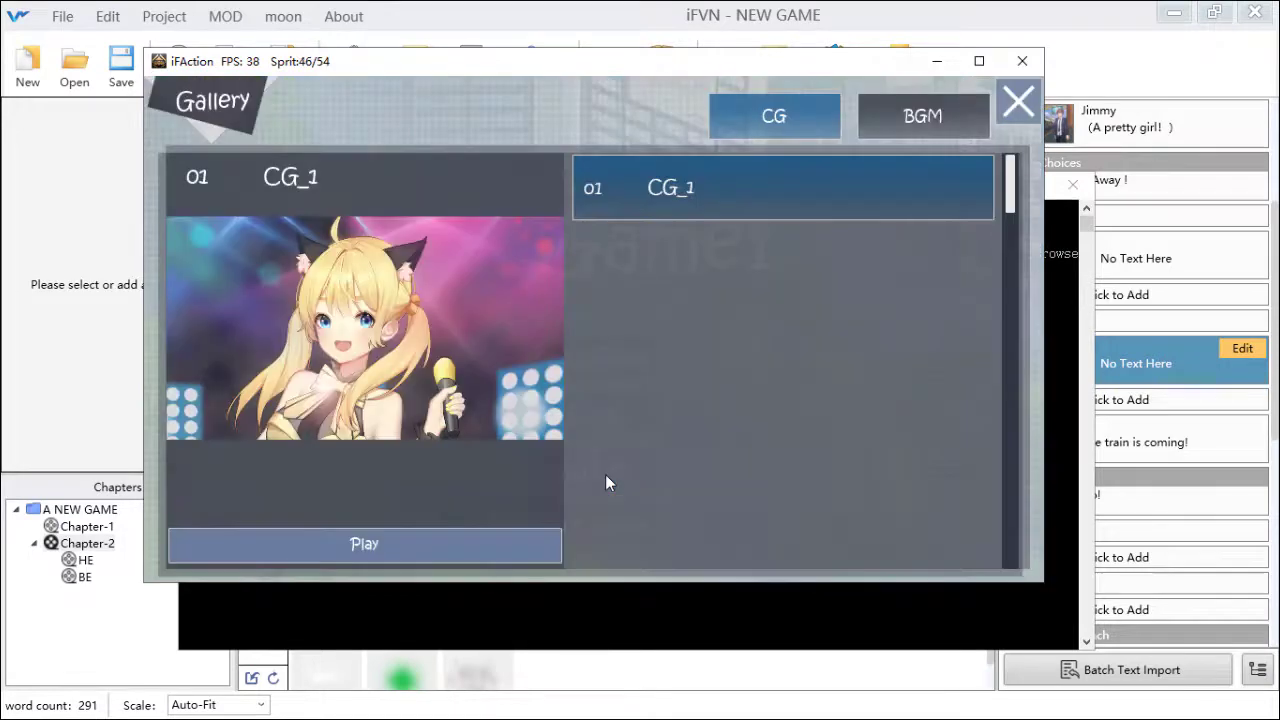
click(955, 126)
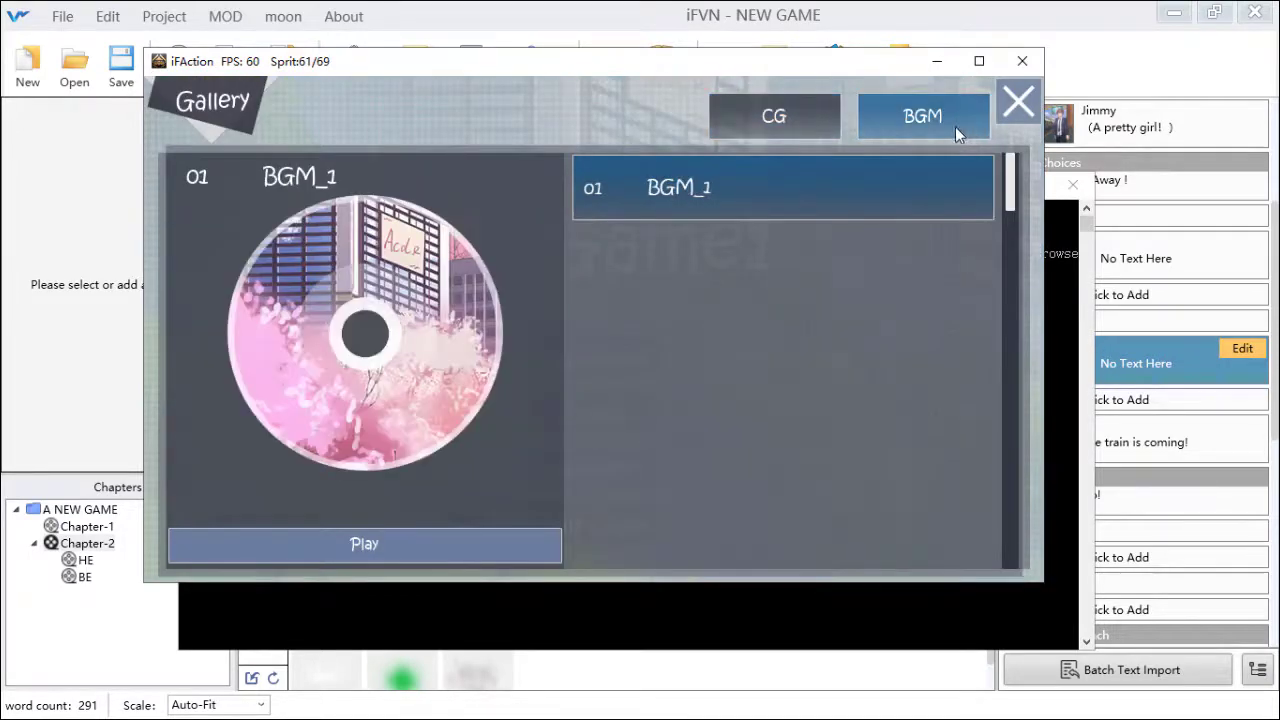
click(509, 553)
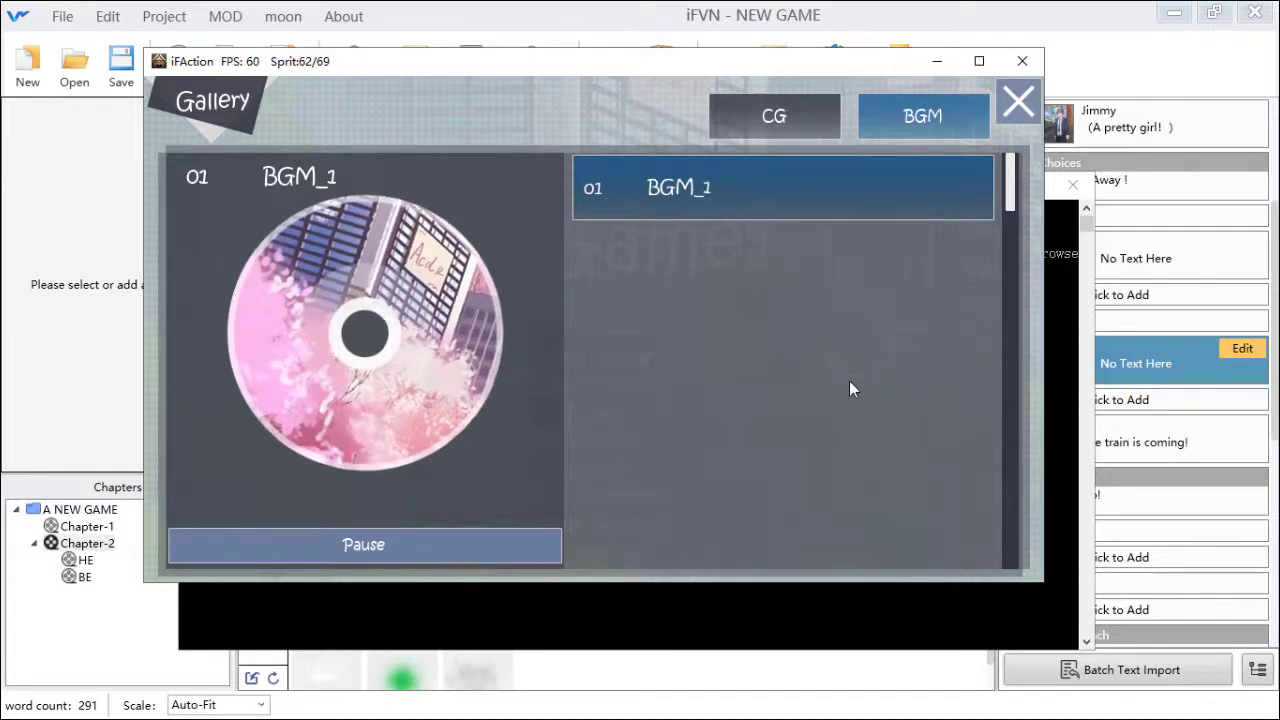
click(1019, 104)
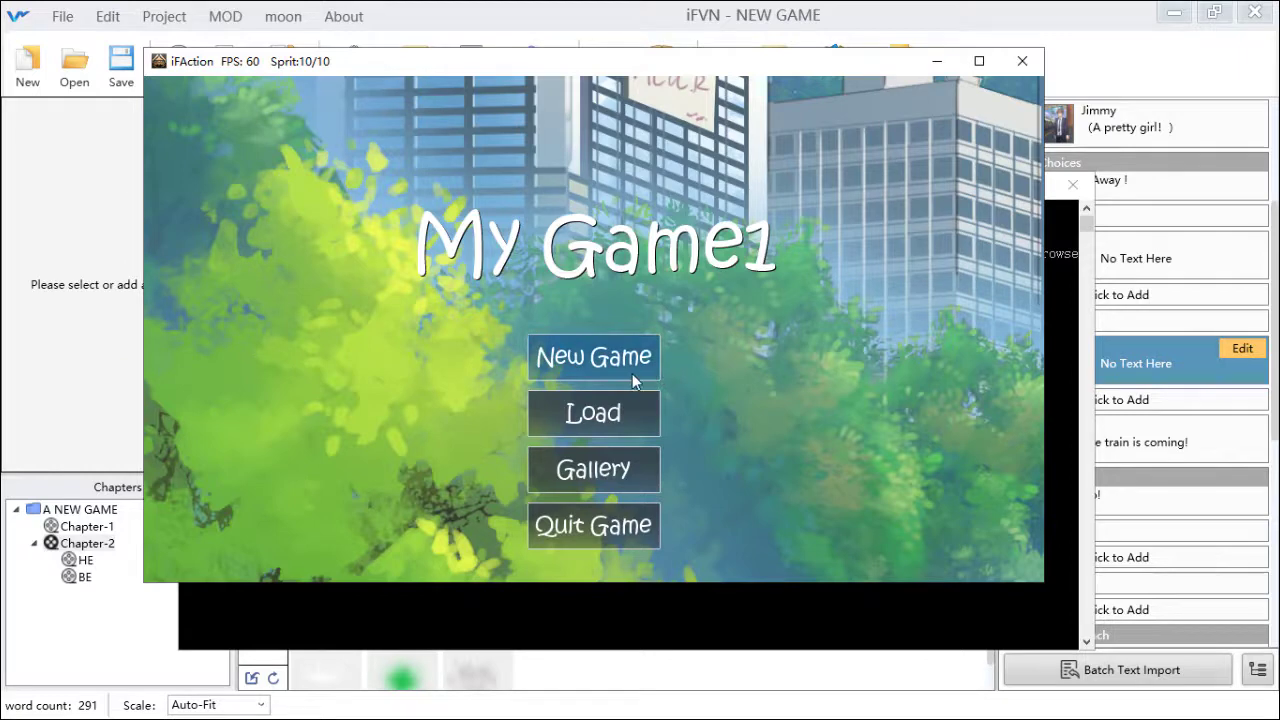
- Quit the game test and inspect the commands under the "Never Mind" and "Go Away !" choices
click(652, 533)
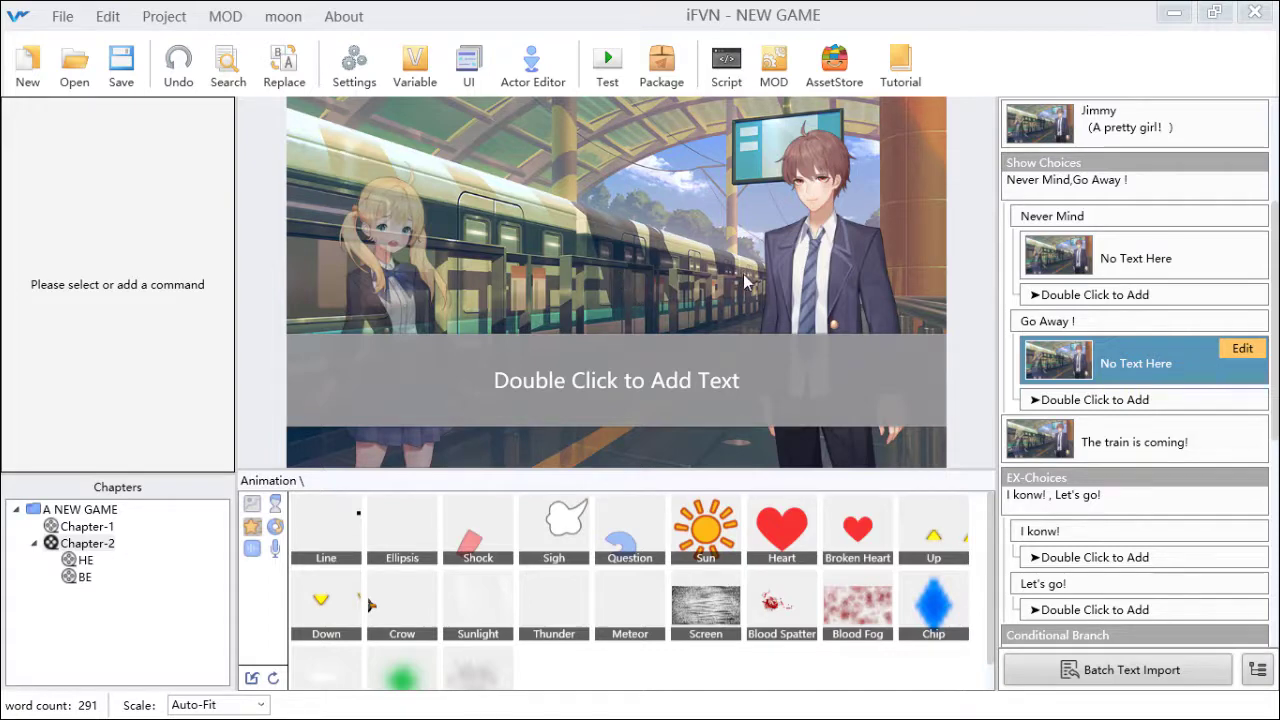
click(1081, 262)
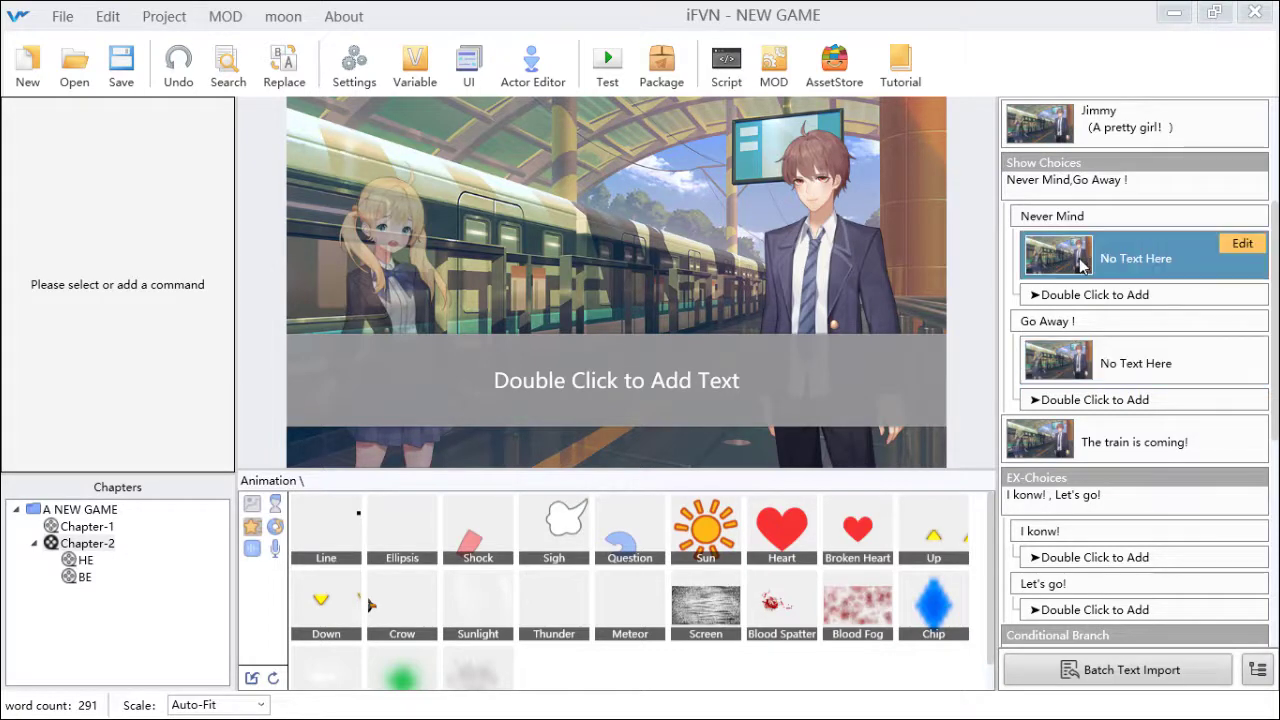
click(1105, 366)
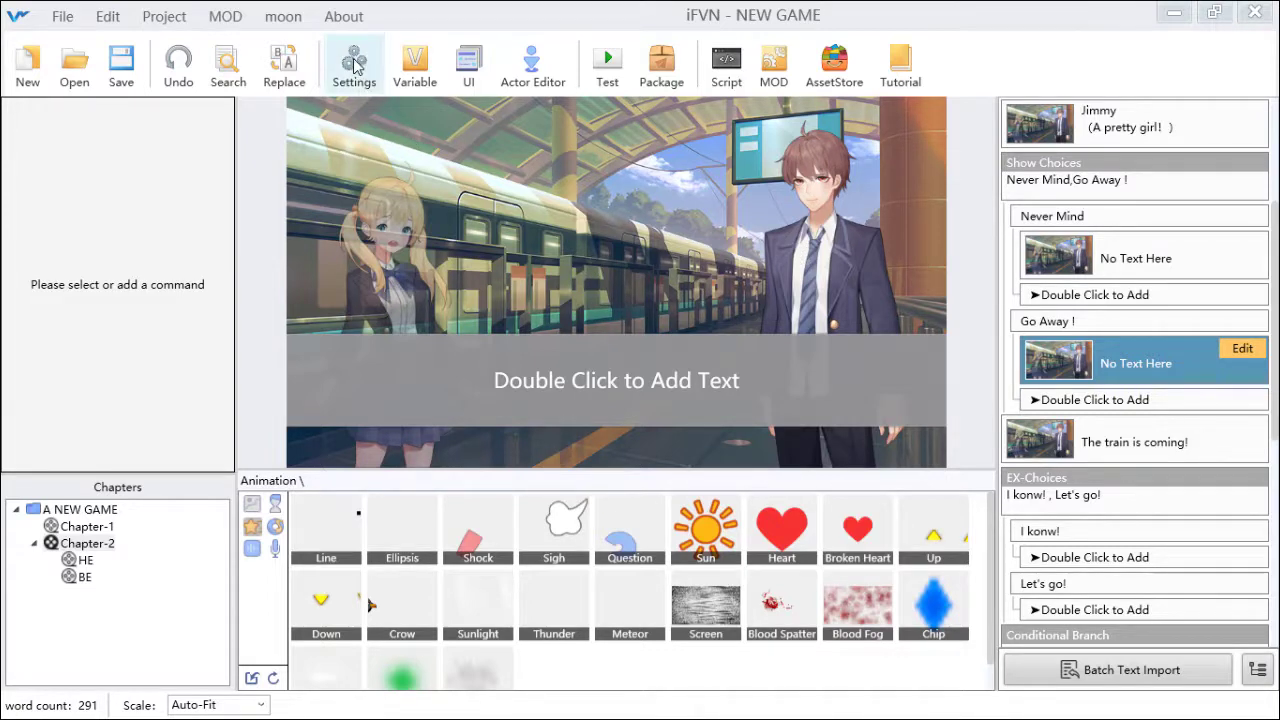
- Set BGM_1's cover rotation speed to 11 and its description to "bgm" in the BGM Gallery settings, and apply them
click(366, 84)
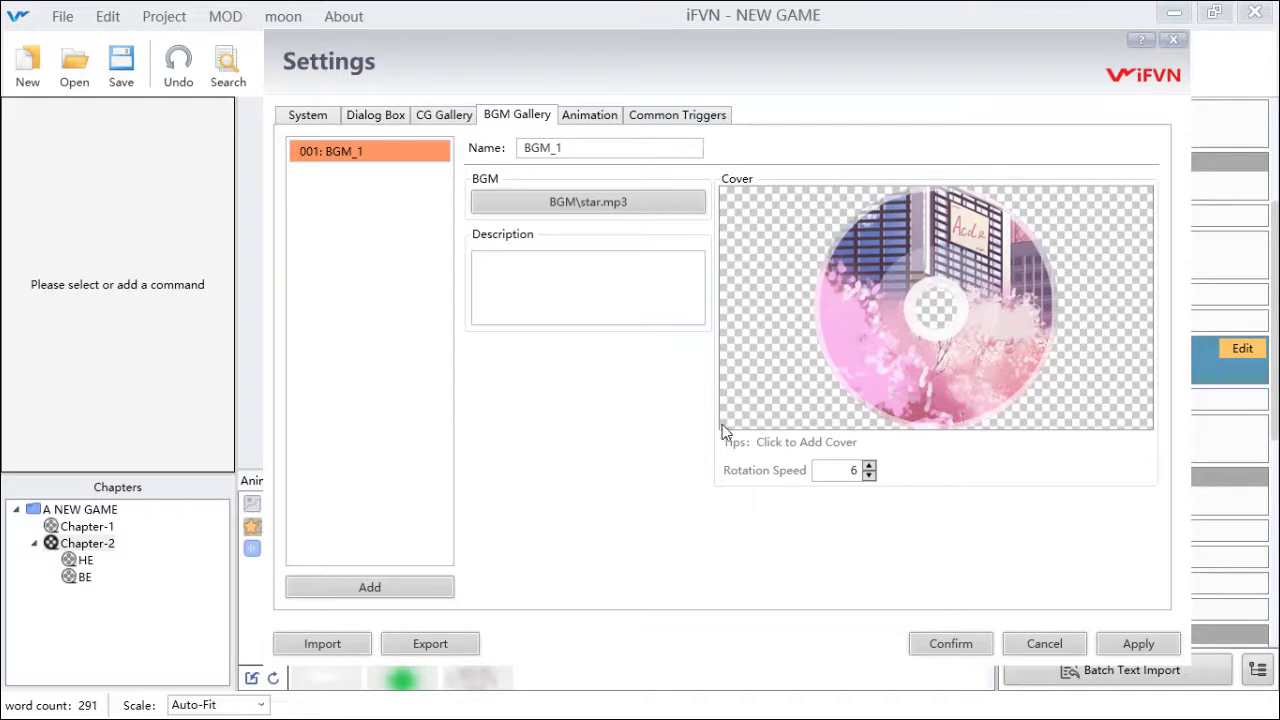
click(870, 466)
click(870, 467)
click(545, 283)
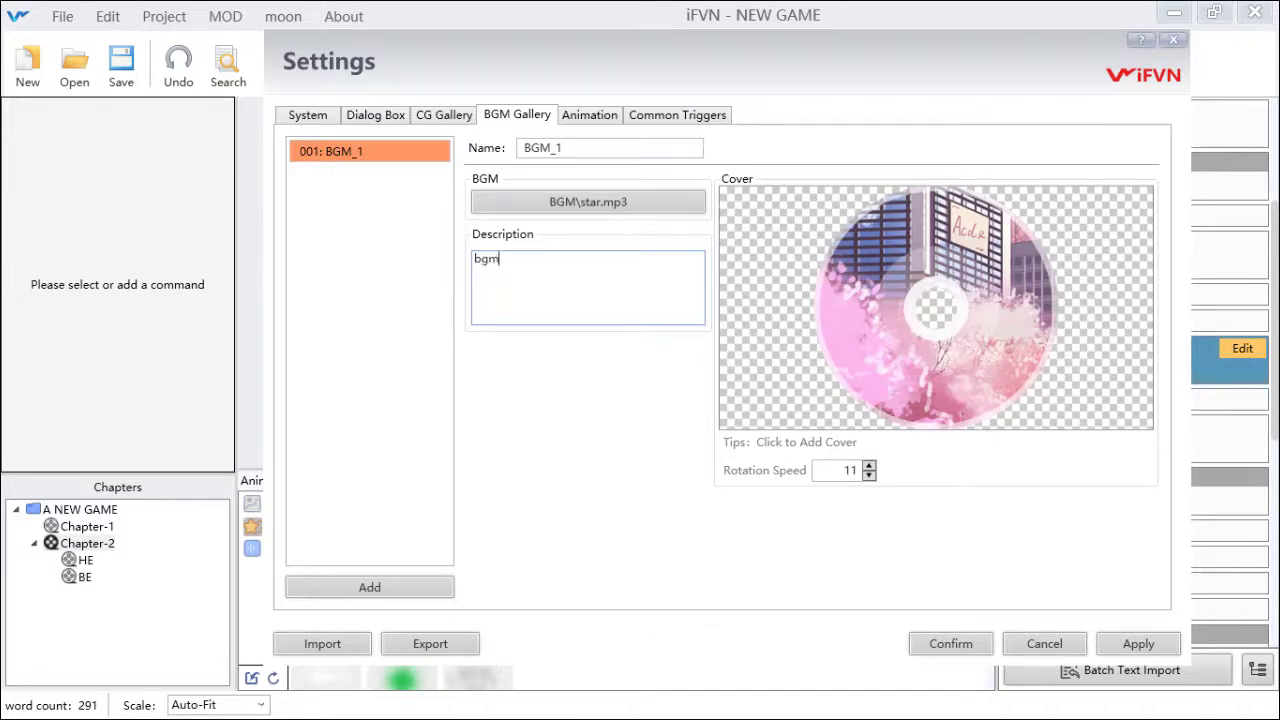
click(1138, 643)
- Change CG_1 in the CG Gallery to a Story CG that uses the HE chapter, and confirm the settings
click(451, 118)
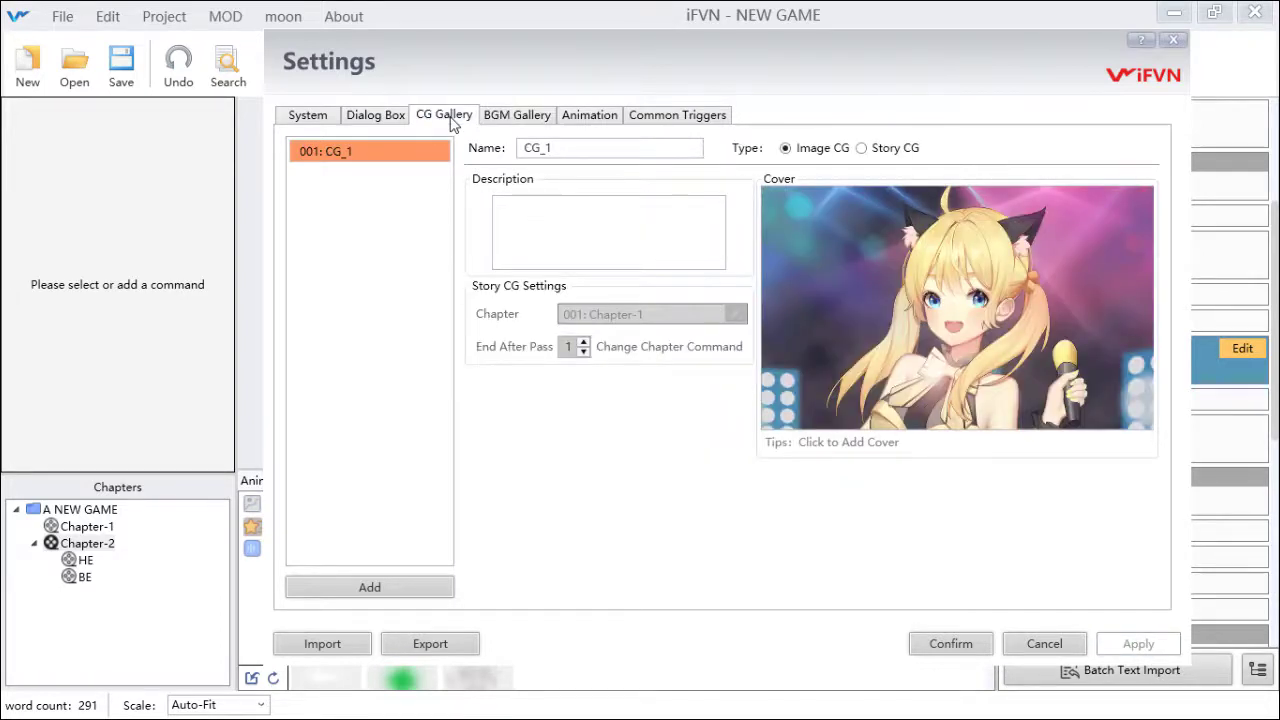
click(893, 150)
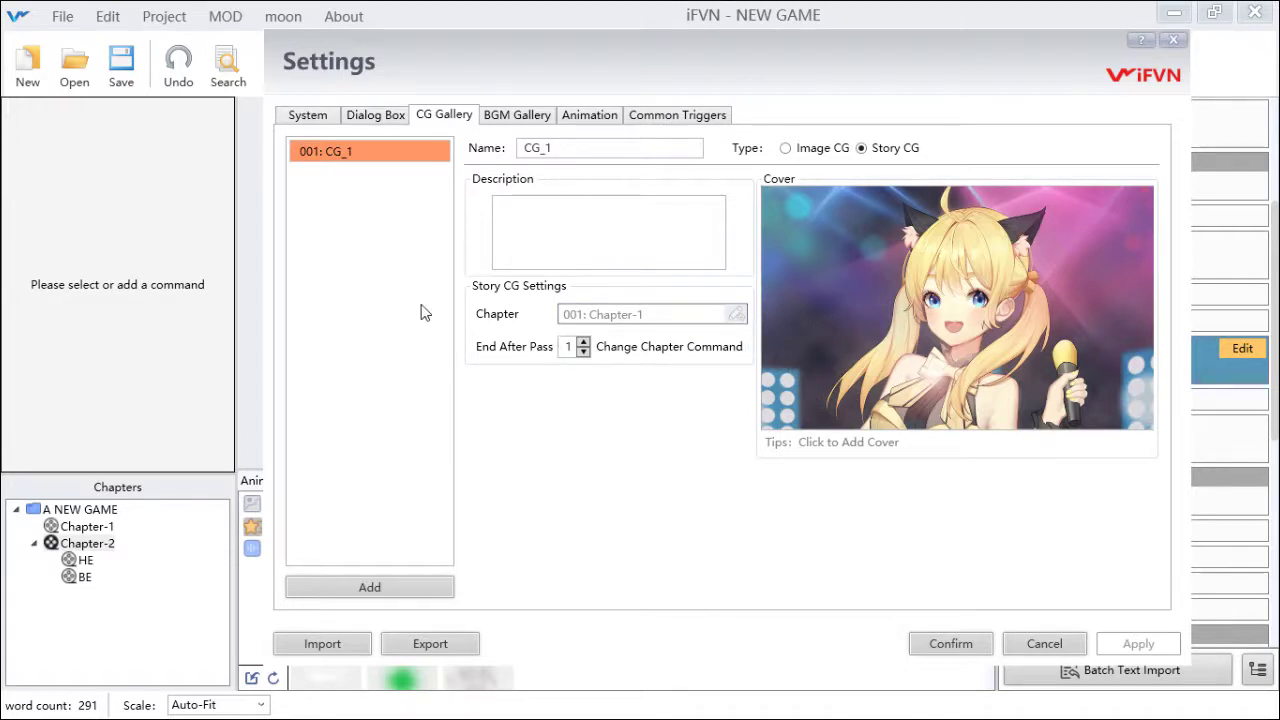
click(739, 318)
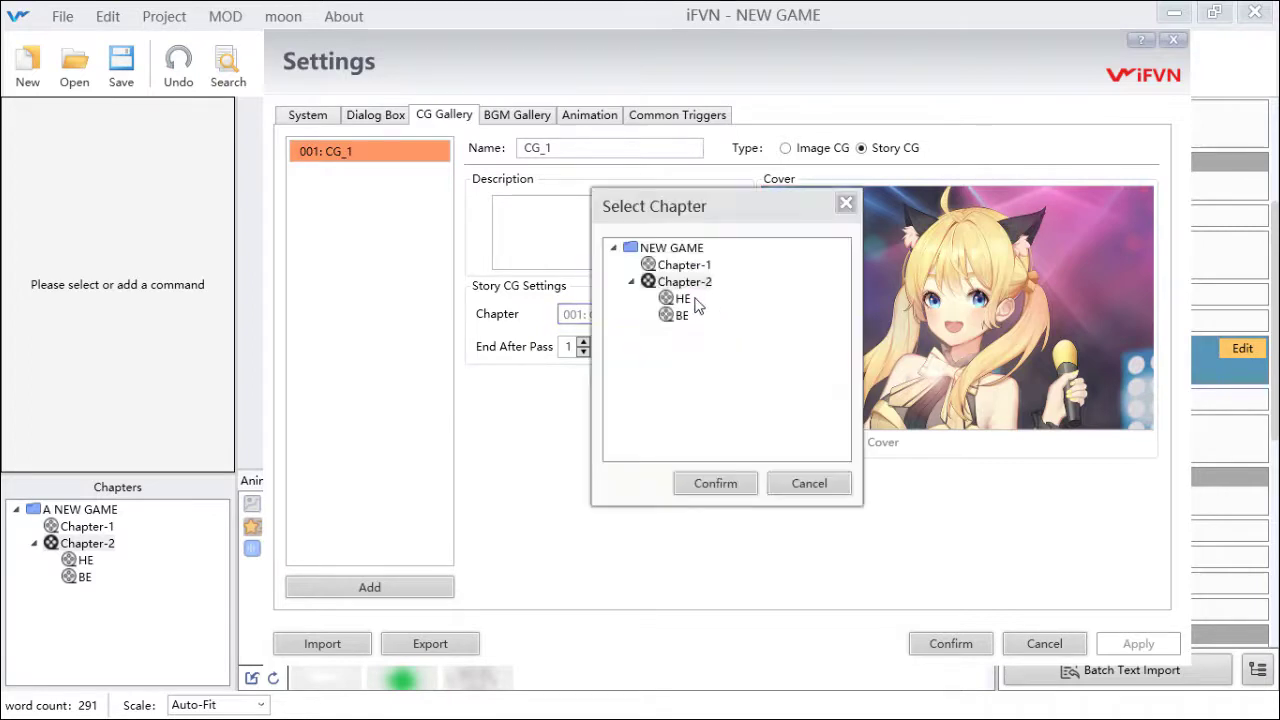
drag(731, 213, 880, 210)
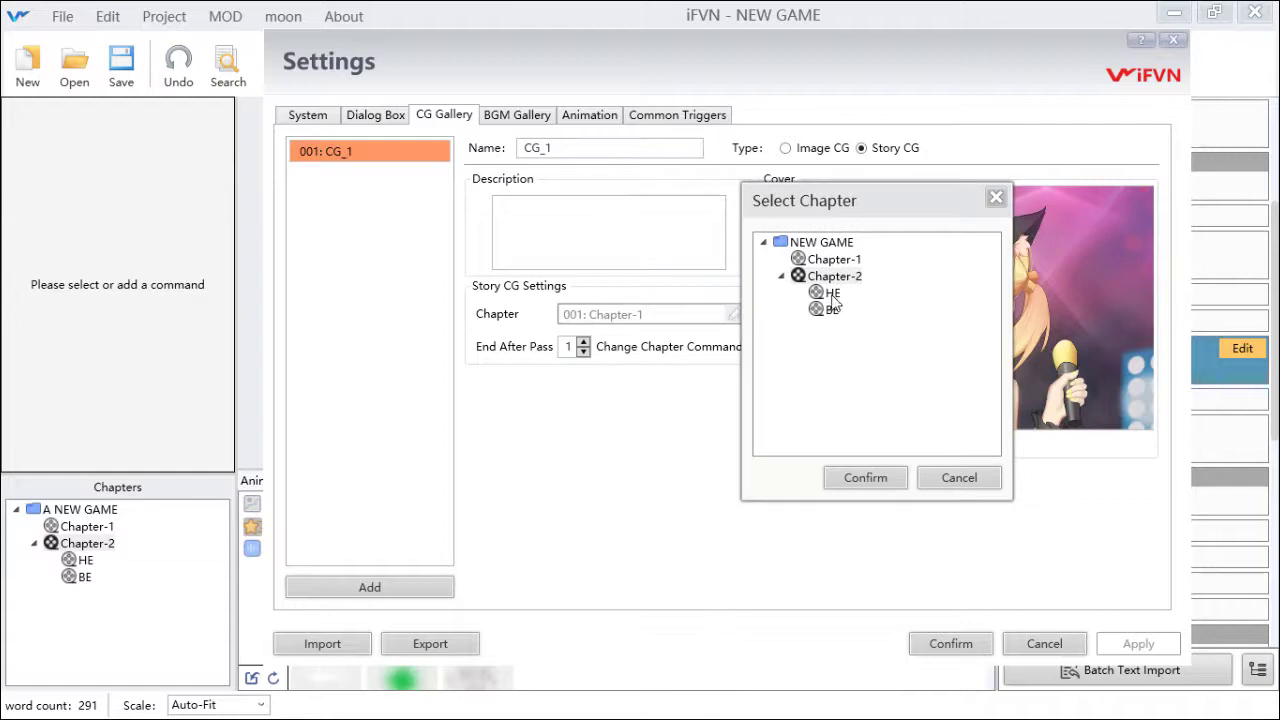
click(833, 293)
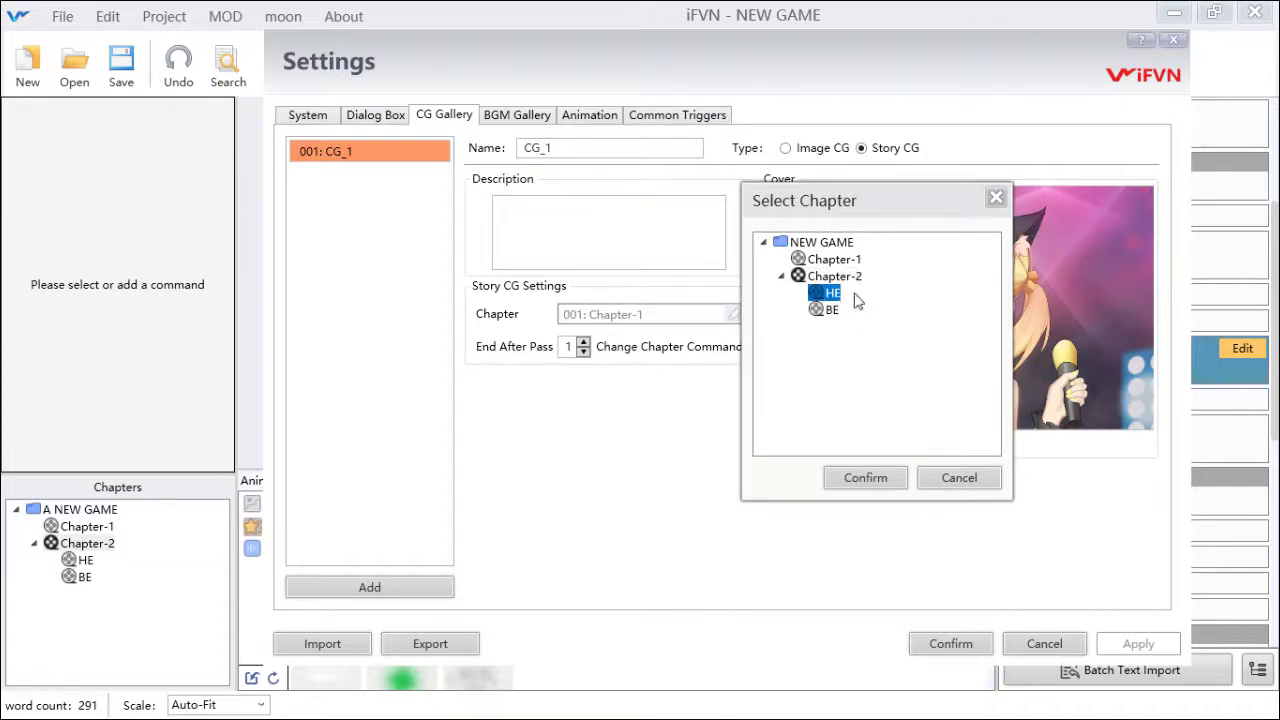
click(866, 477)
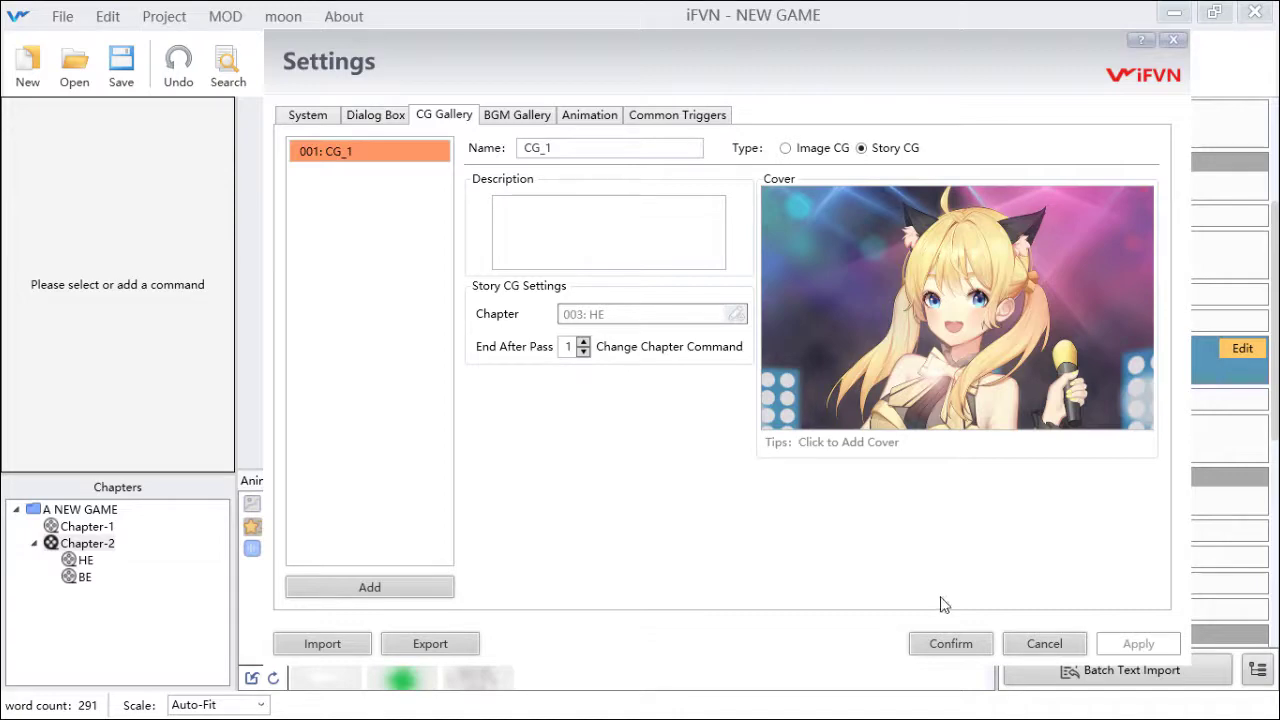
click(963, 646)
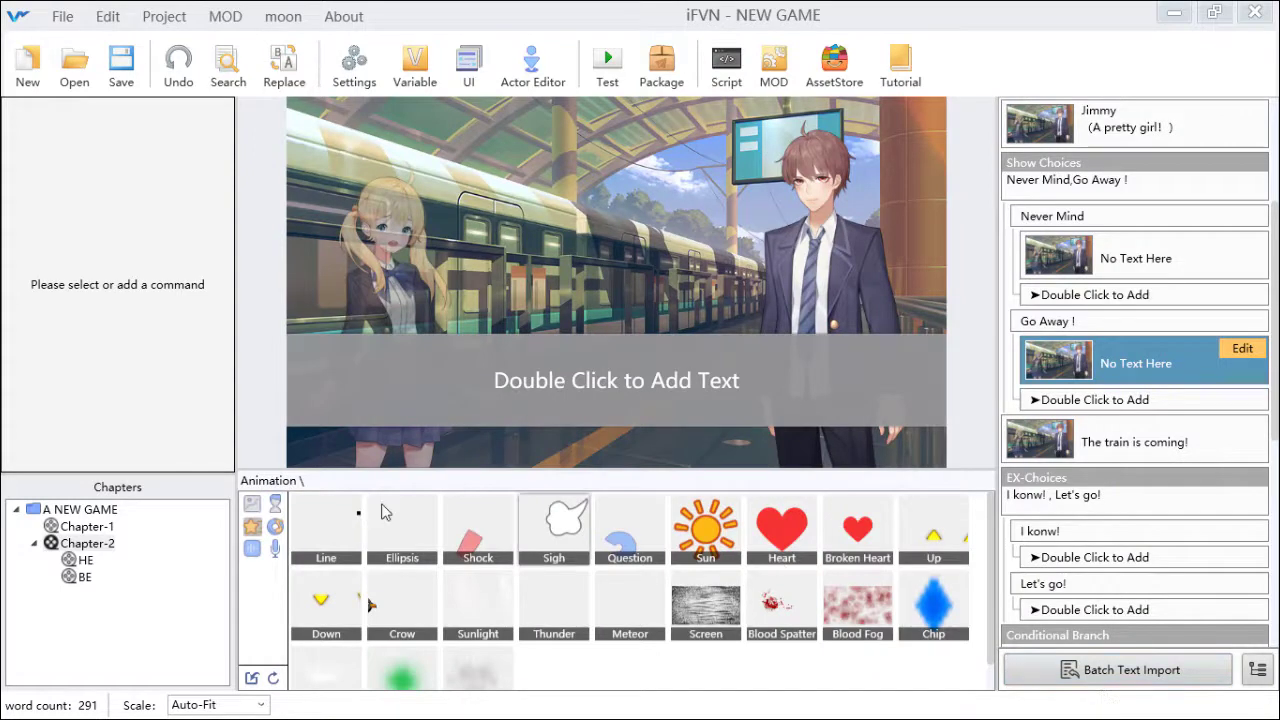
- Add a new chapter named "End Gallery" under Chapter-2
right_click(97, 544)
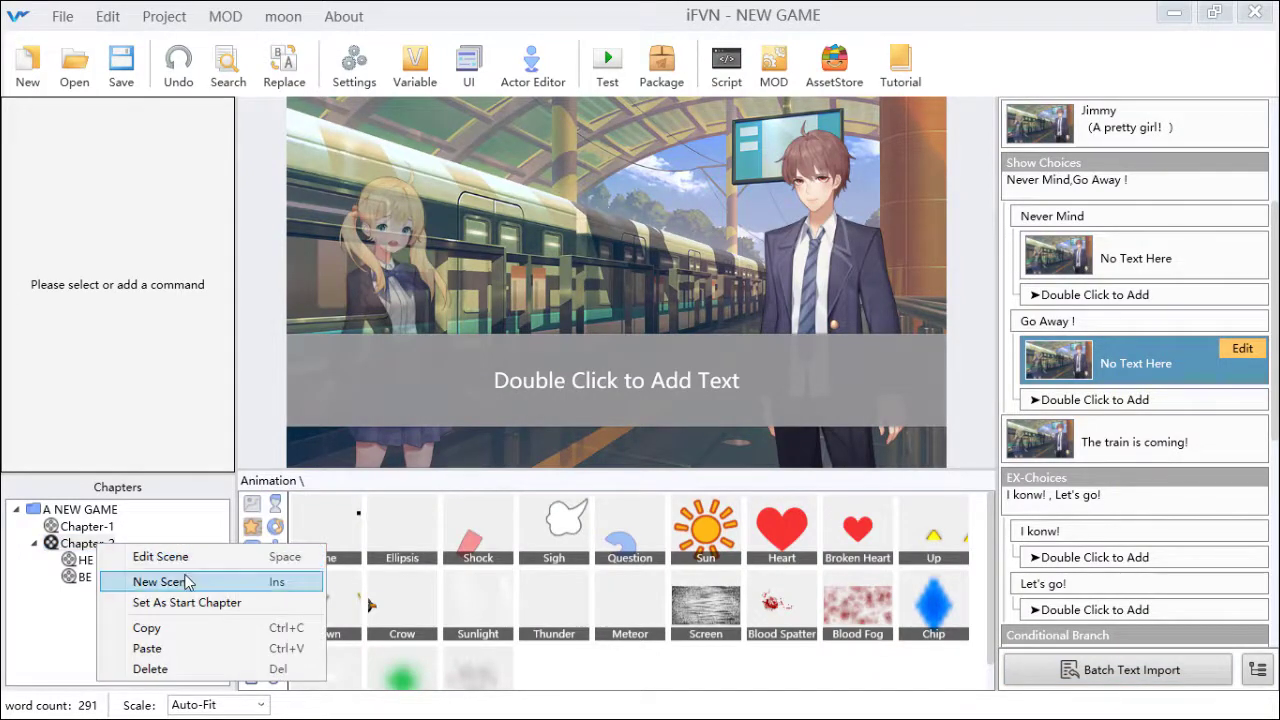
click(177, 582)
drag(655, 362, 583, 369)
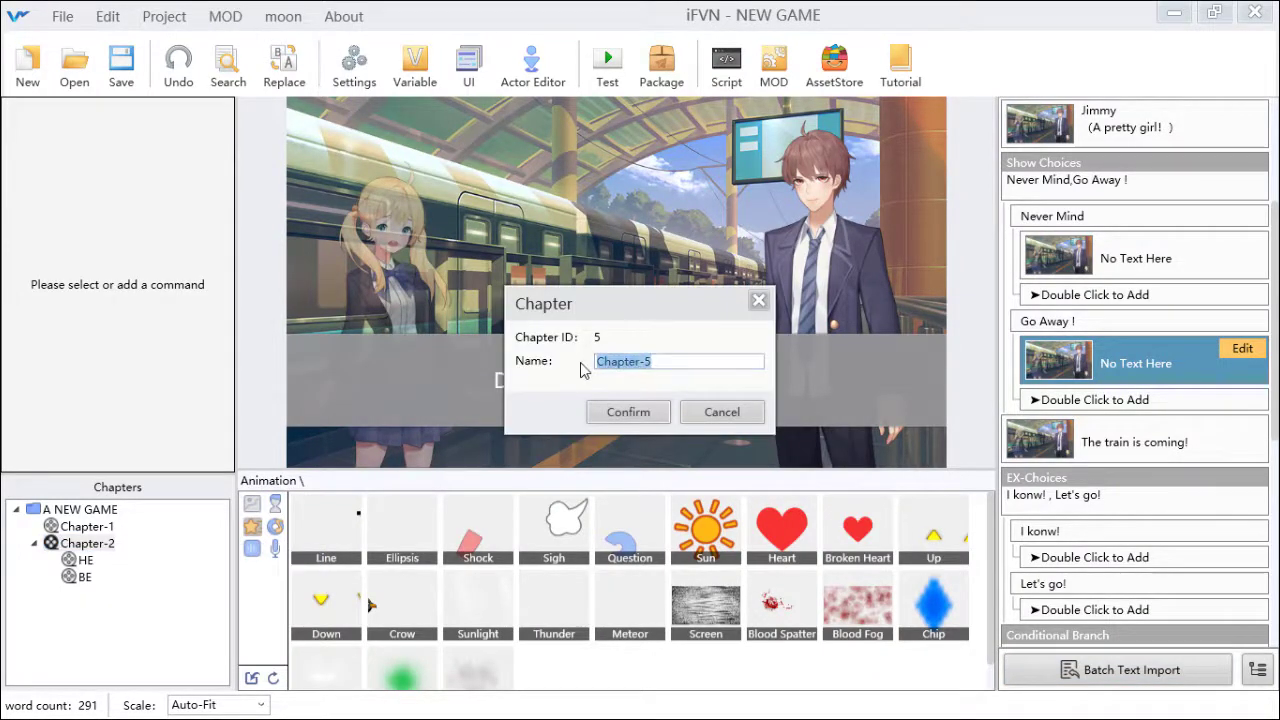
text(End Gallery)
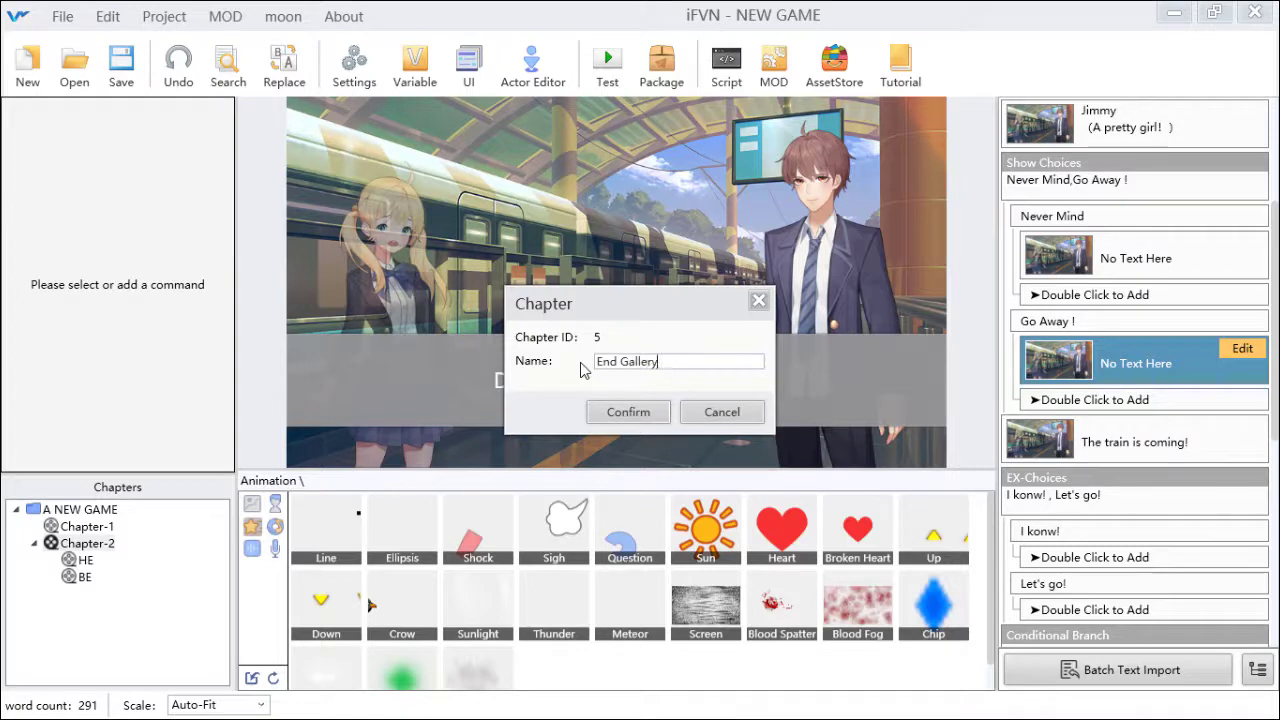
click(629, 411)
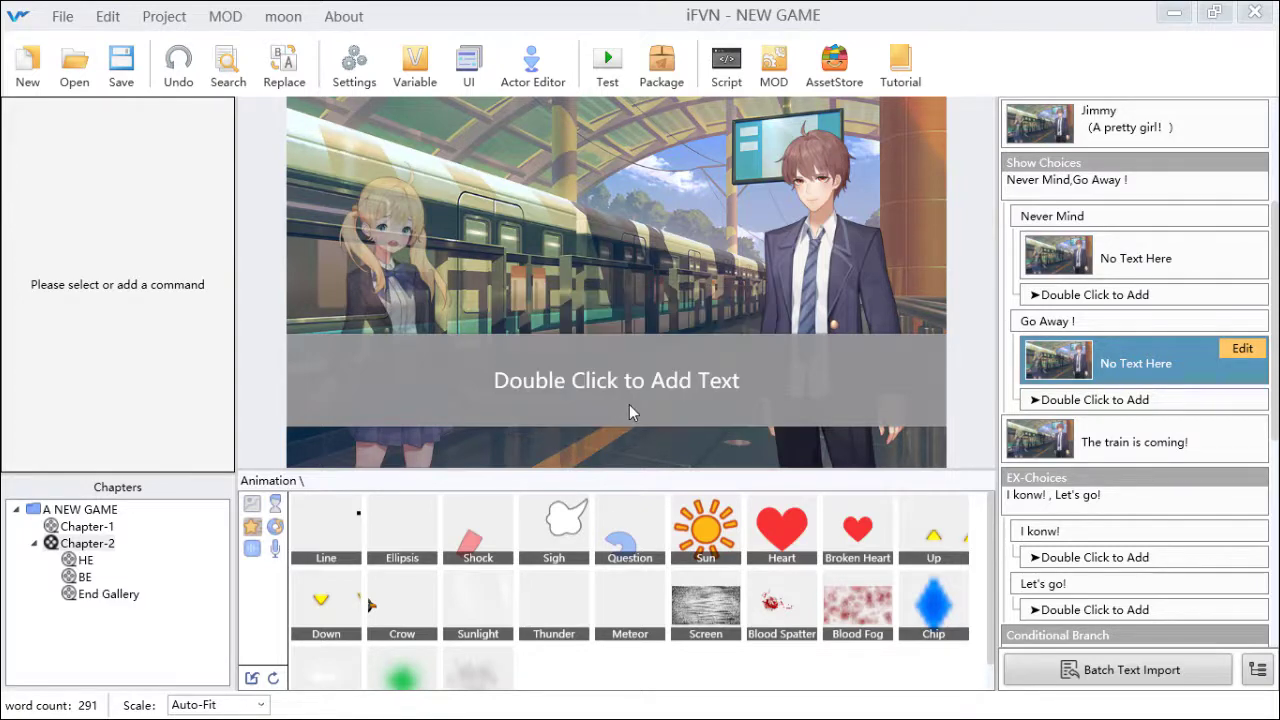
- Open the HE chapter and show the command contents of its "it's a great ending!" text
click(108, 596)
click(97, 543)
click(83, 561)
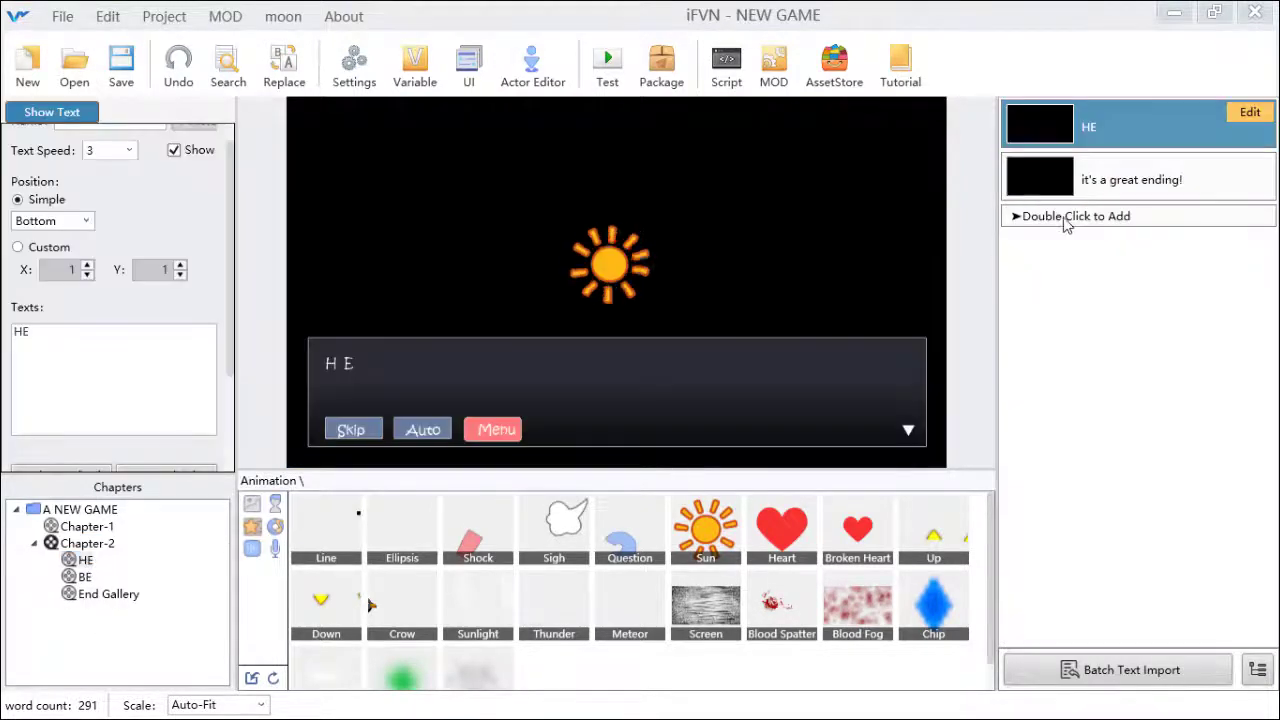
click(1100, 180)
click(1130, 216)
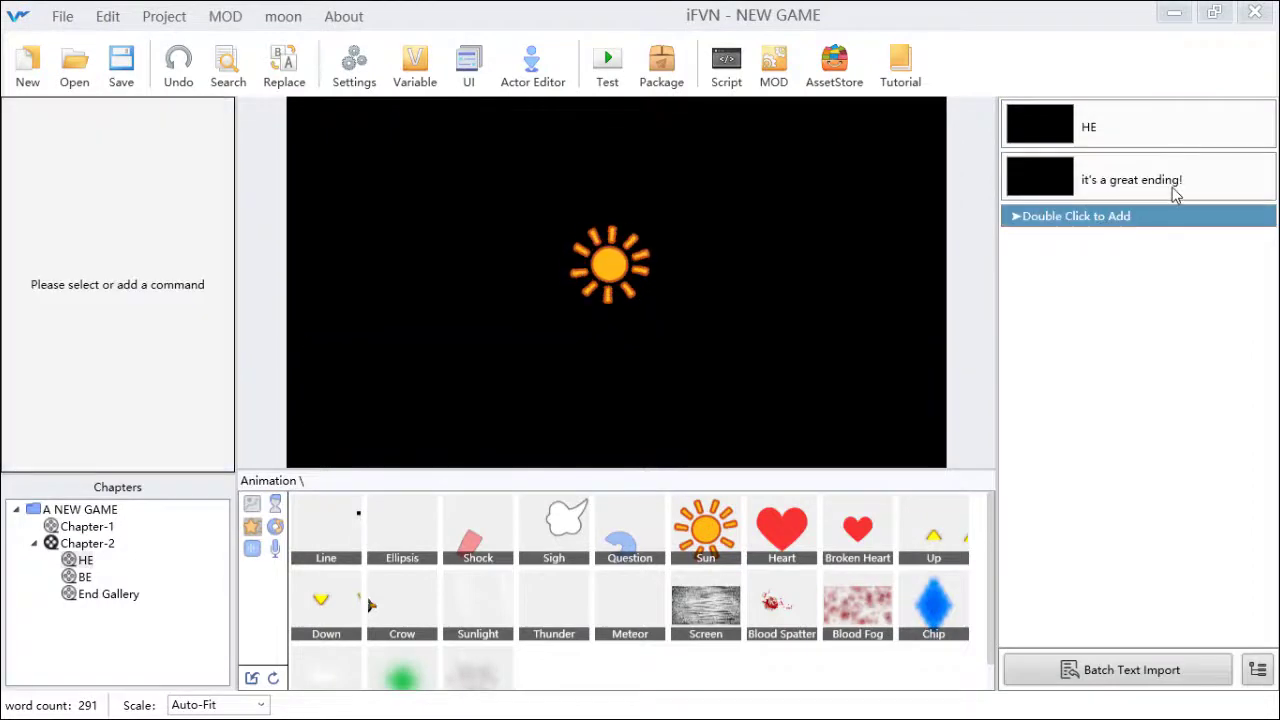
click(1176, 188)
click(1250, 164)
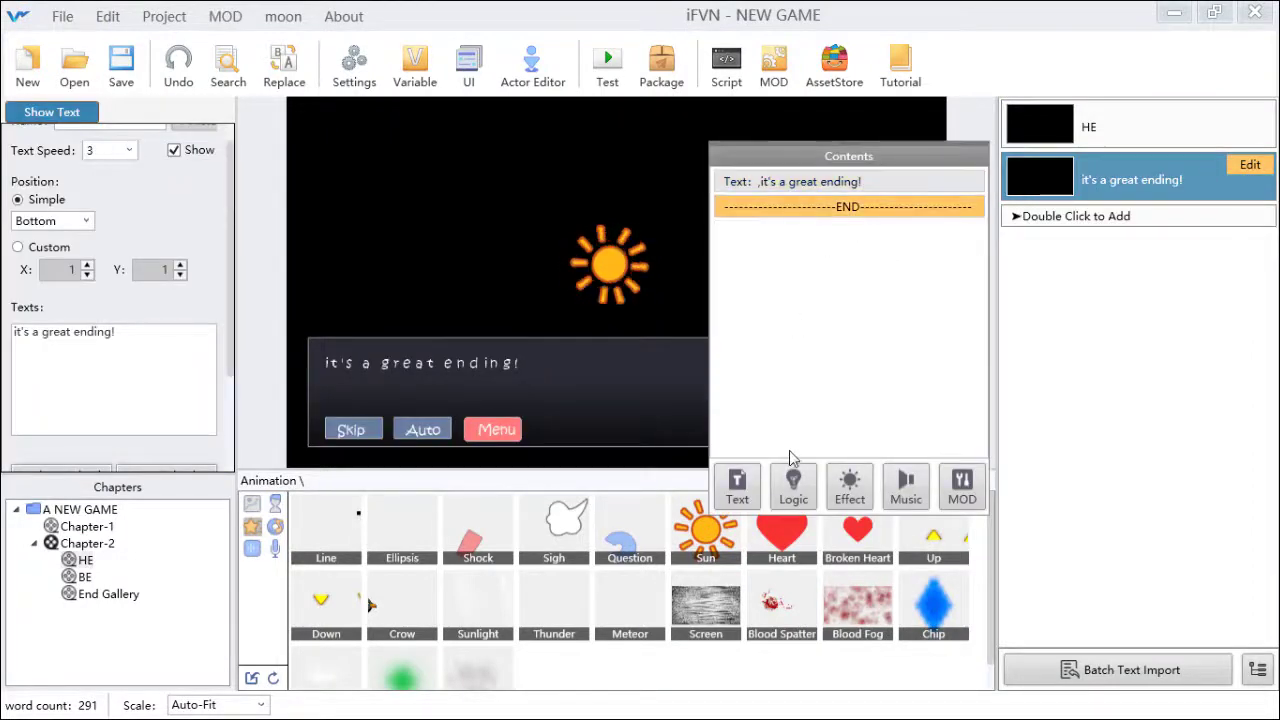
- Add a Change Chapter command with direct designation to End Gallery after the ending text, and save the project
click(793, 482)
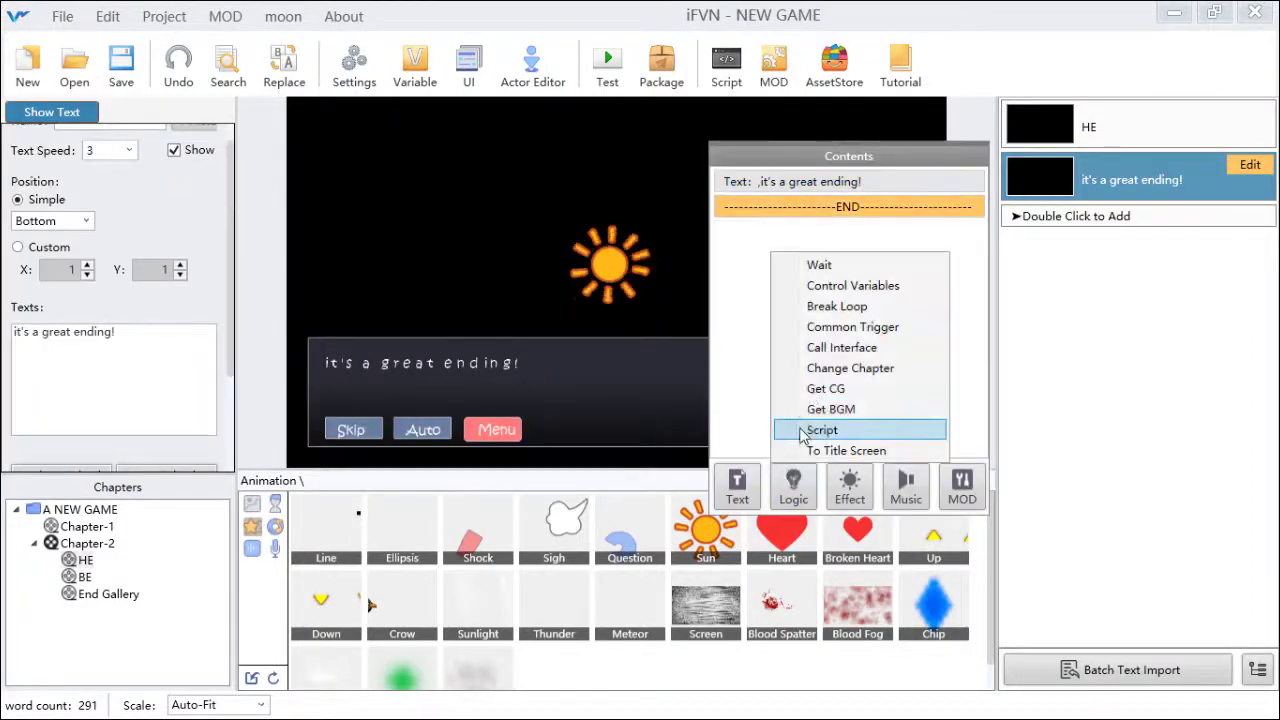
click(840, 368)
drag(644, 287, 517, 265)
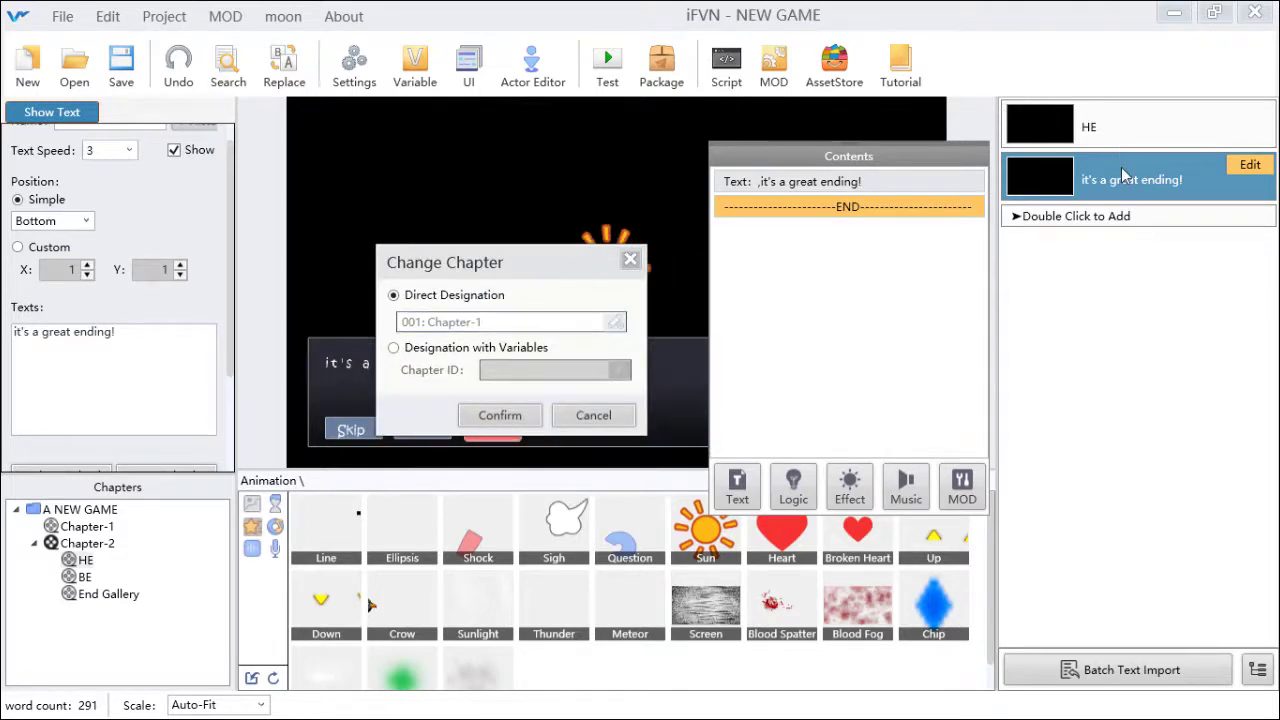
click(614, 321)
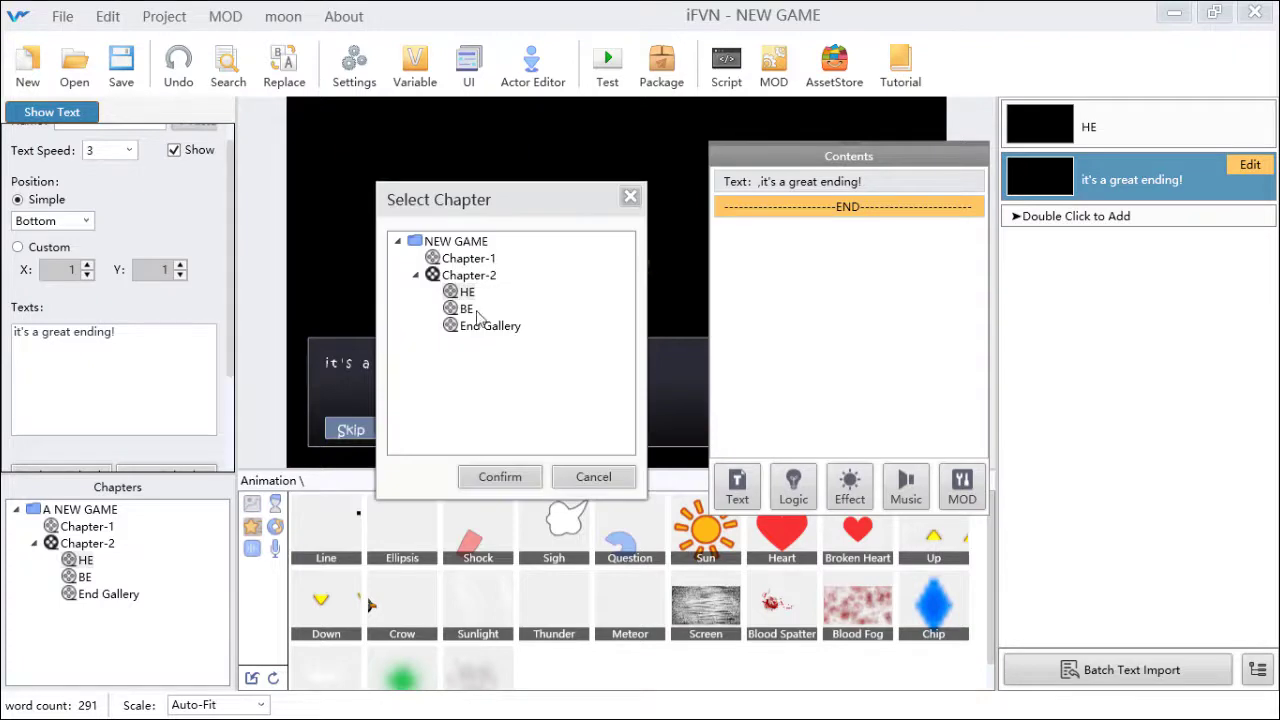
click(489, 330)
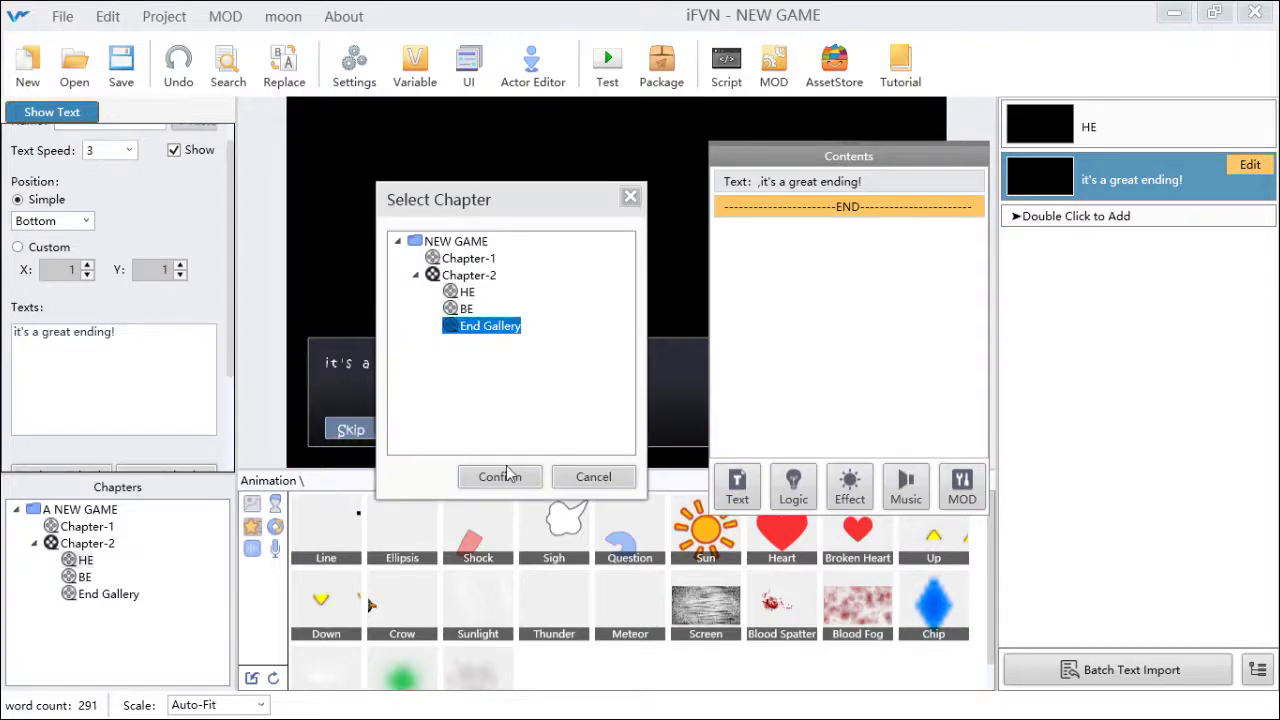
click(514, 478)
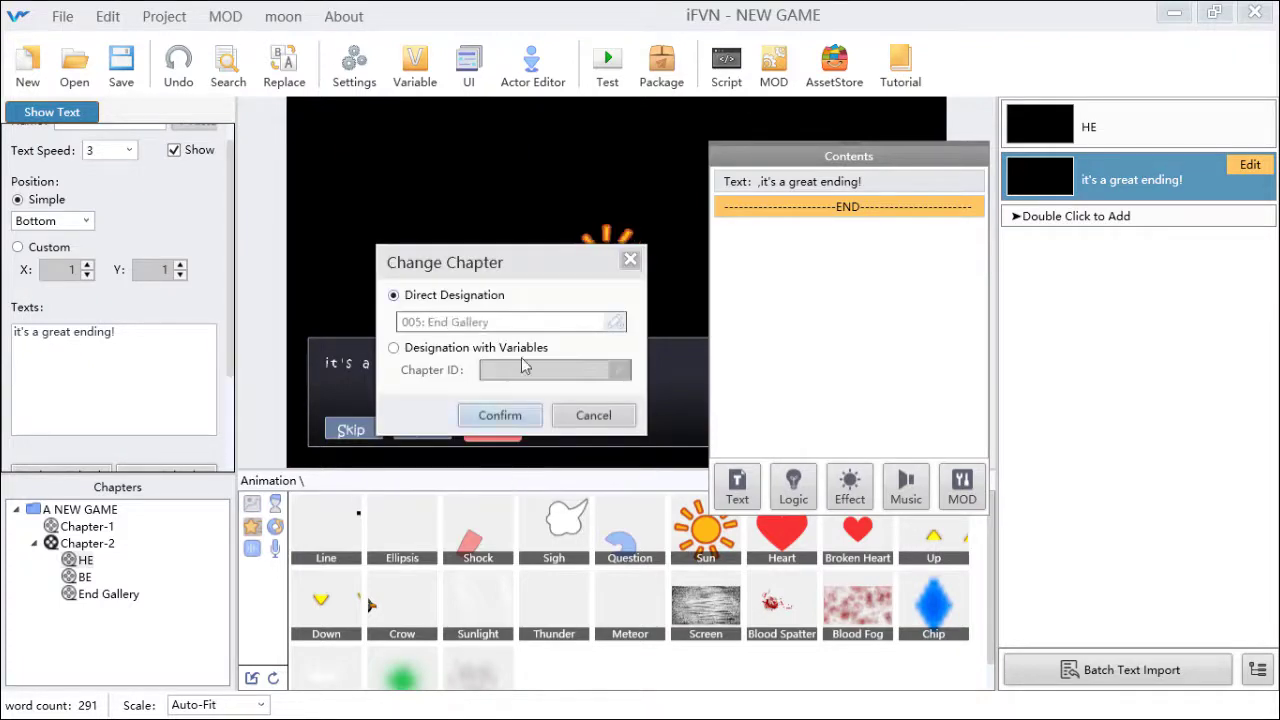
click(498, 418)
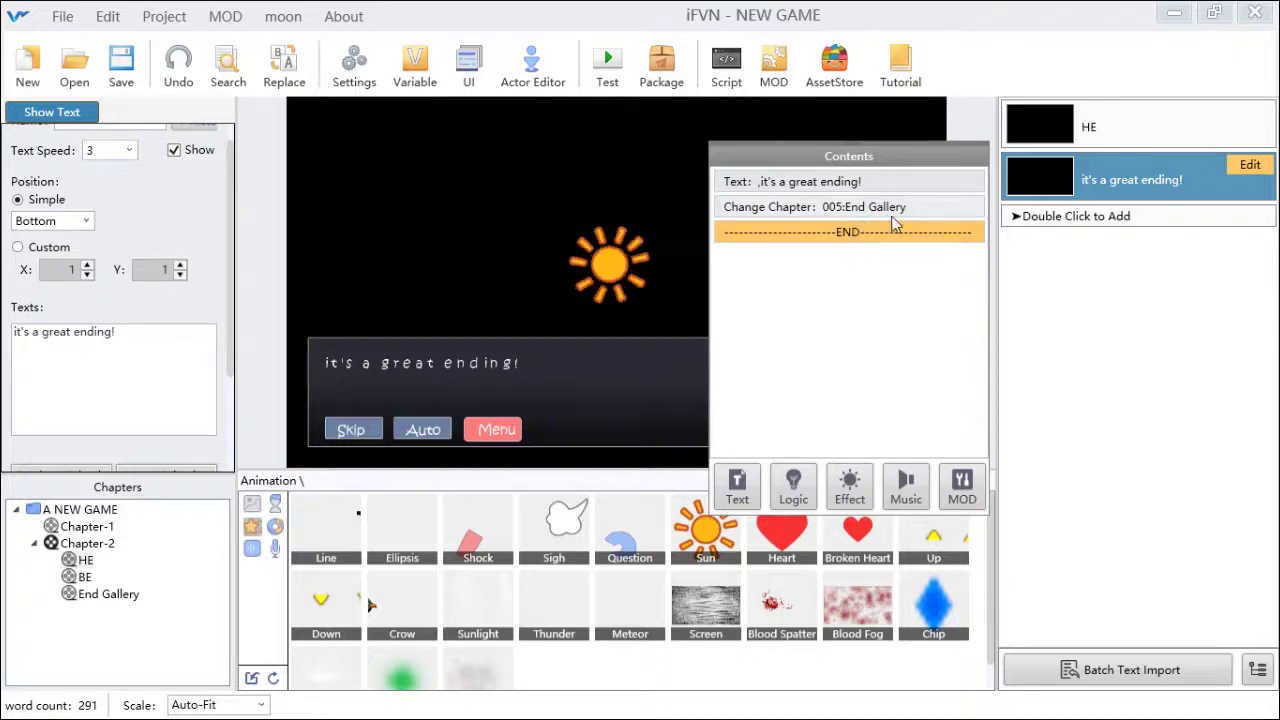
click(971, 157)
click(138, 78)
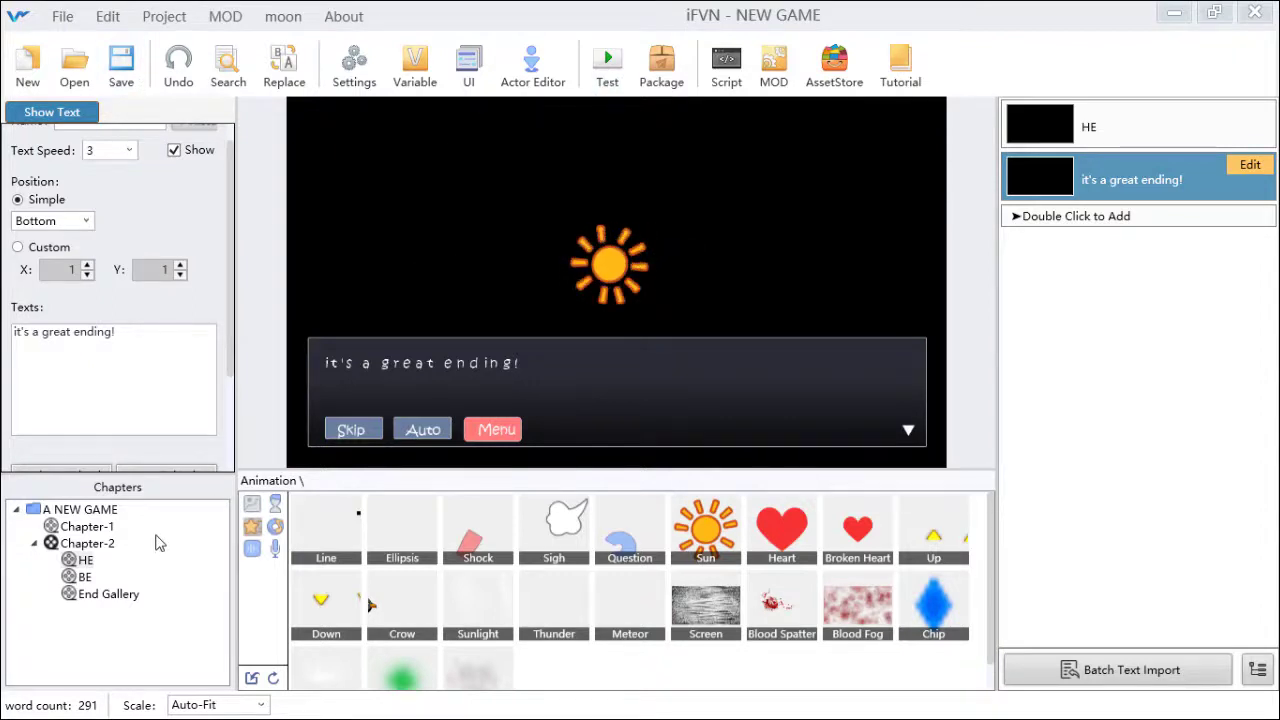
- Test the game and play CG_1 from the gallery through to the end of its HE story
click(614, 60)
click(678, 68)
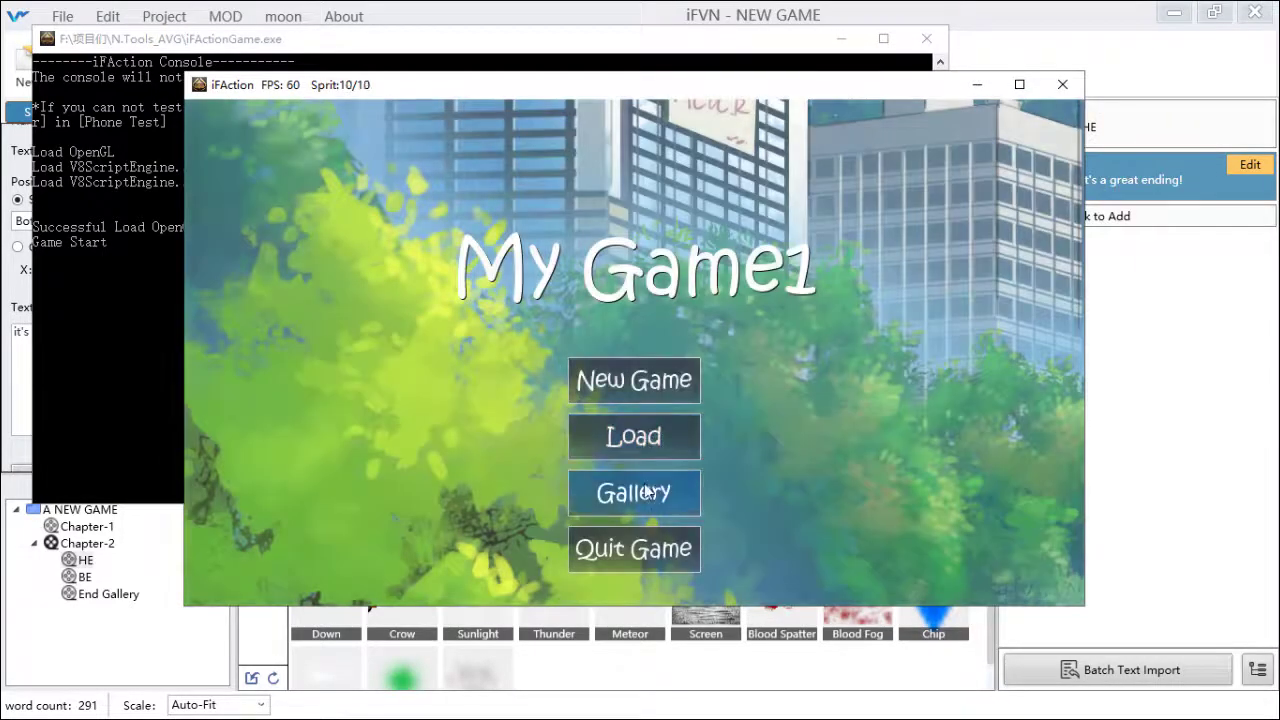
click(645, 490)
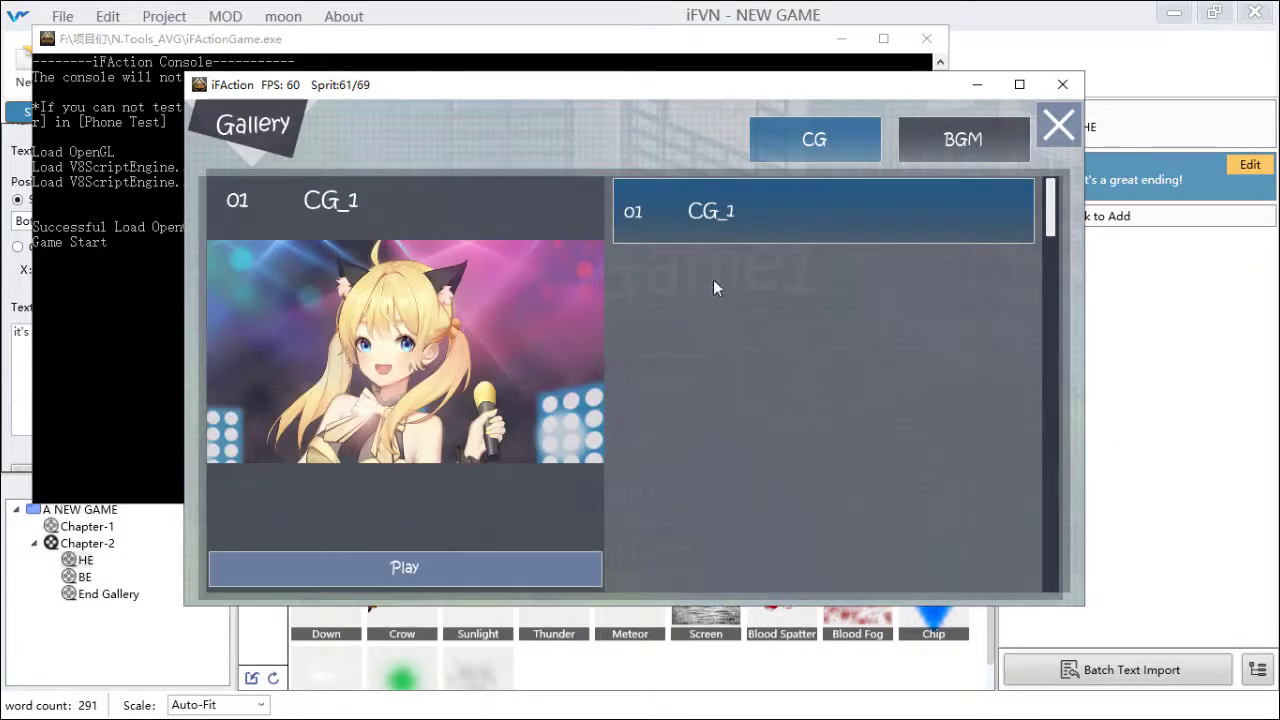
click(529, 568)
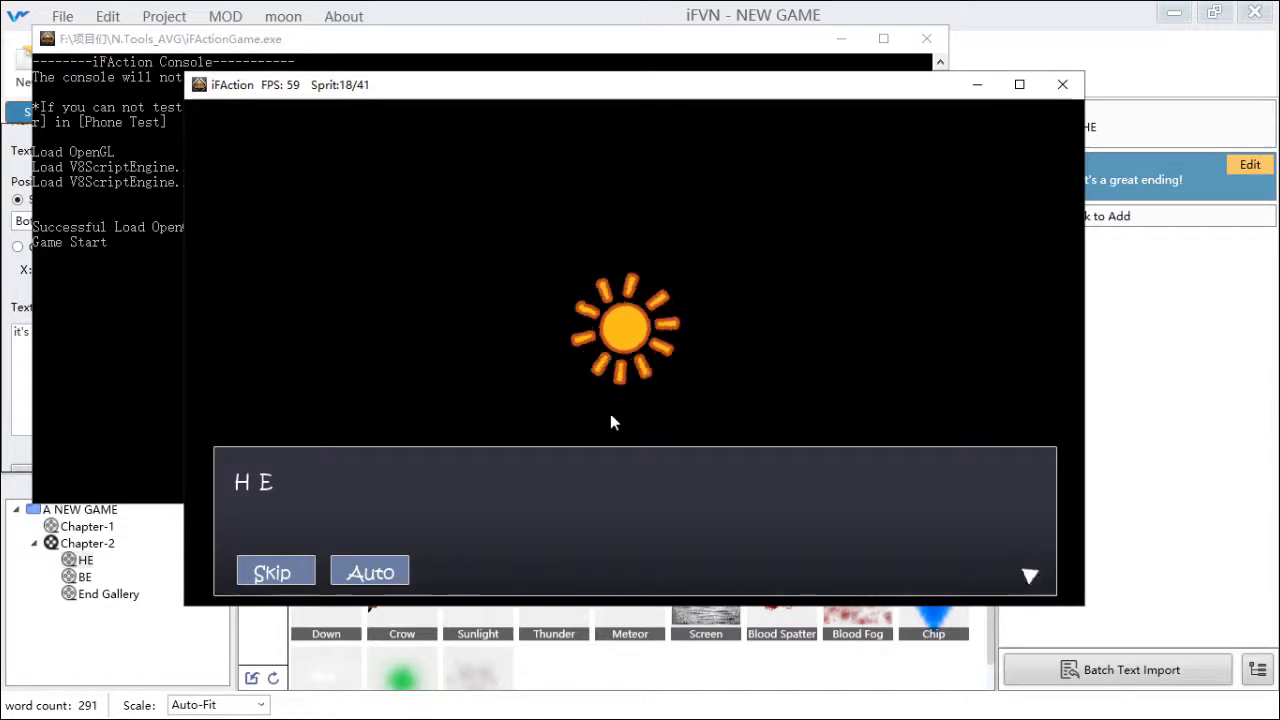
click(754, 386)
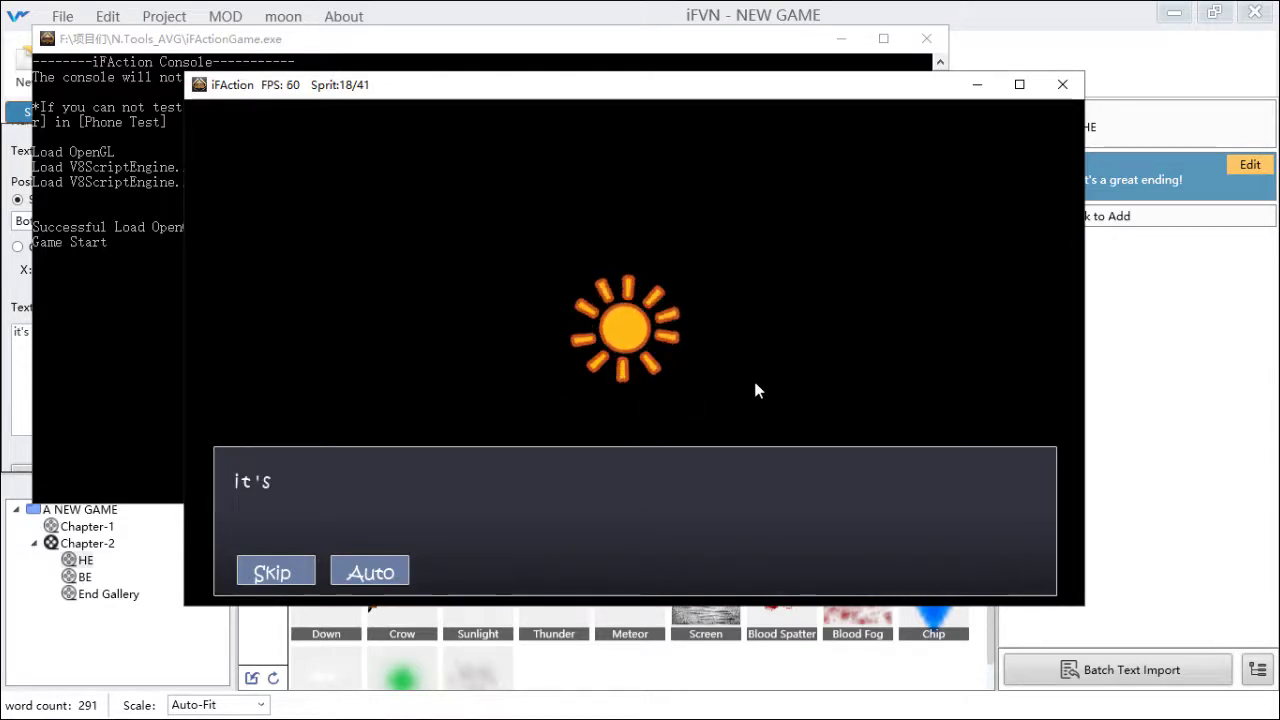
click(745, 410)
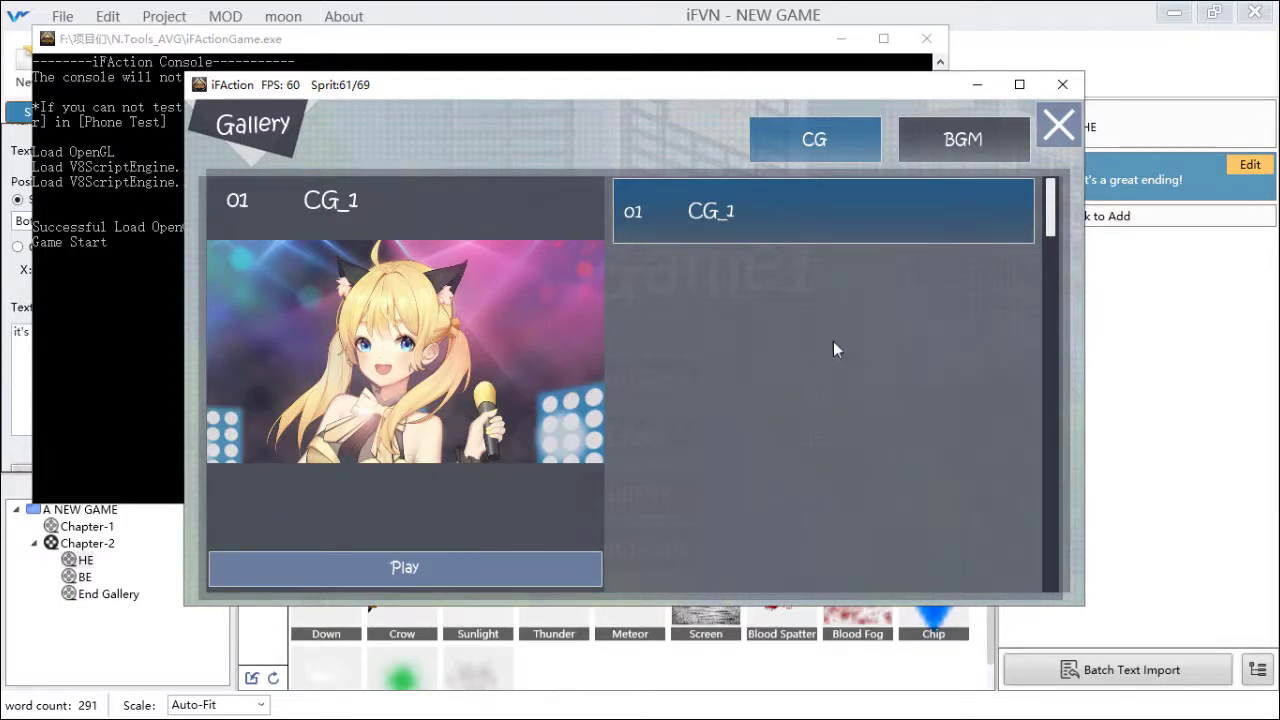
- Leave the gallery and close the game test along with its console
click(1060, 128)
click(935, 45)
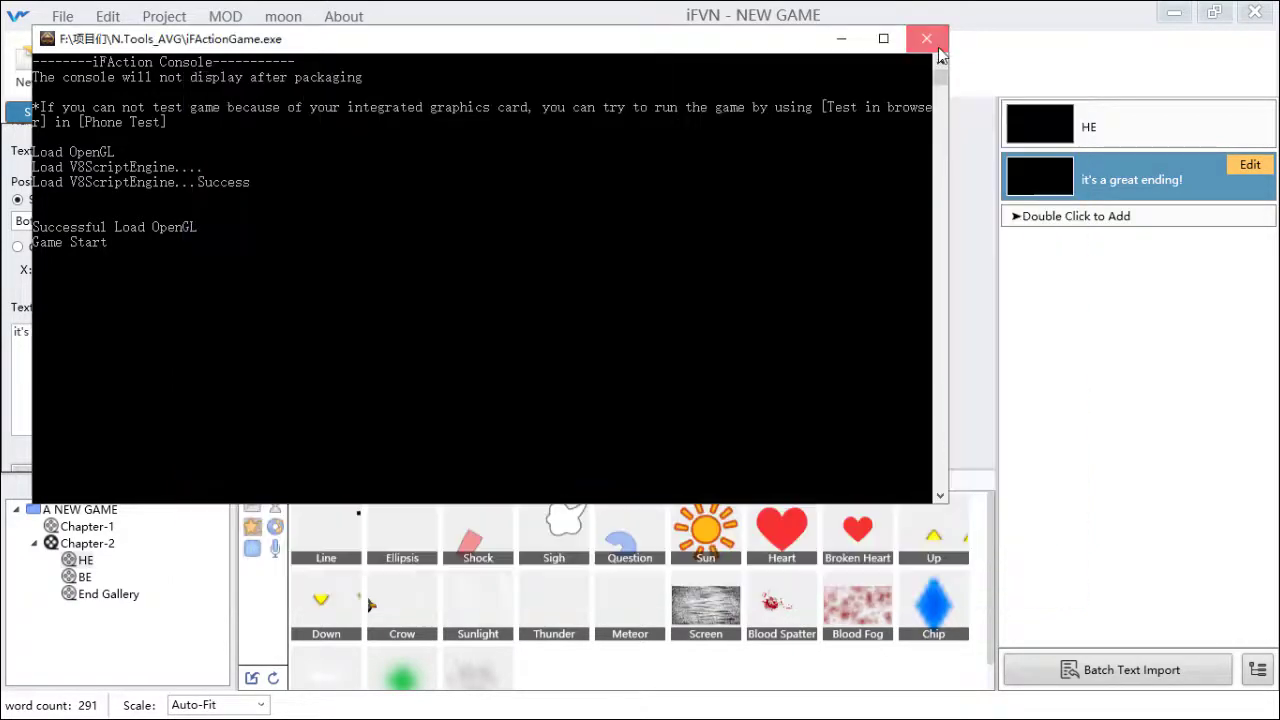
click(938, 46)
- Look over the gallery settings and inspect the Ellipsis, Sigh, Heart and Down animations in the Emotion folder
click(360, 62)
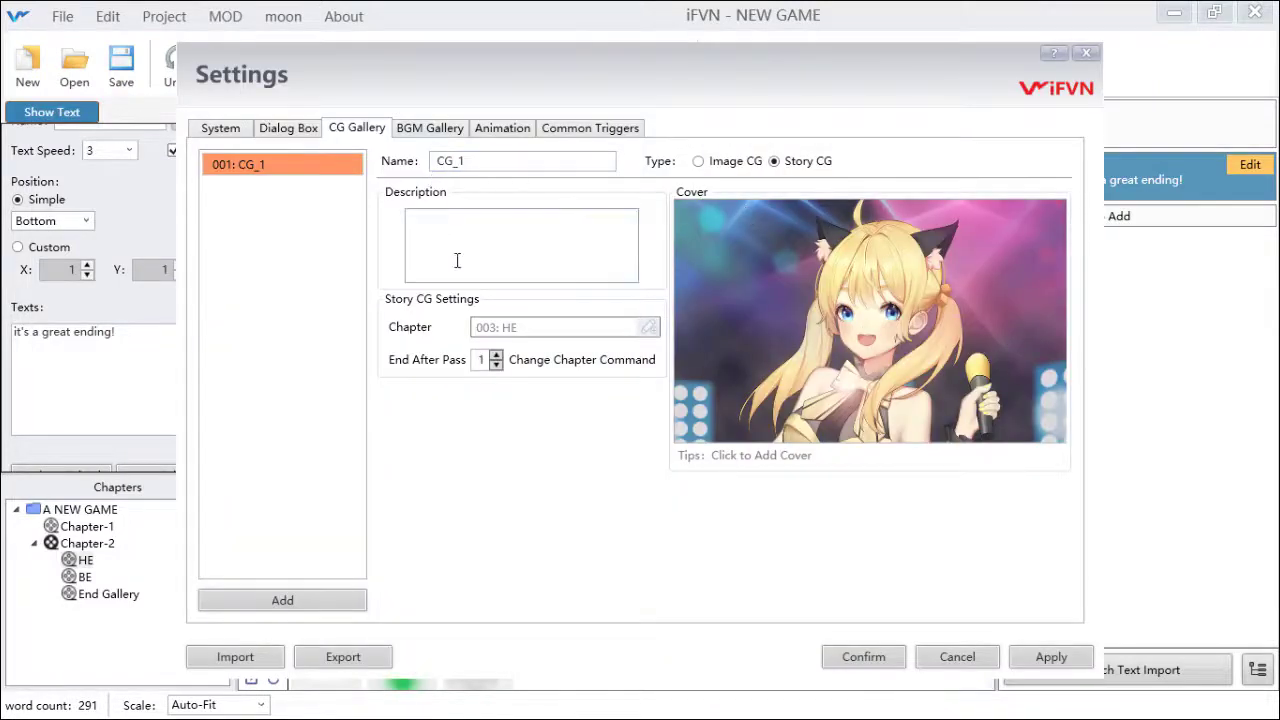
click(430, 130)
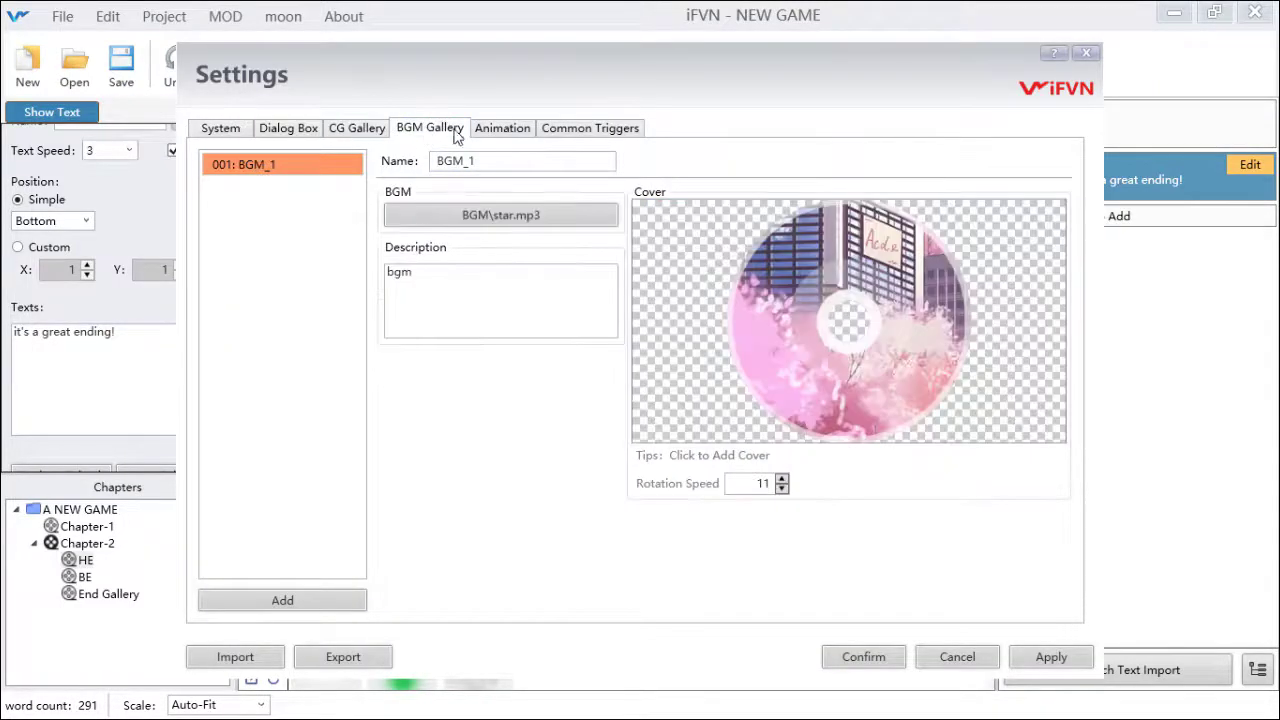
click(487, 134)
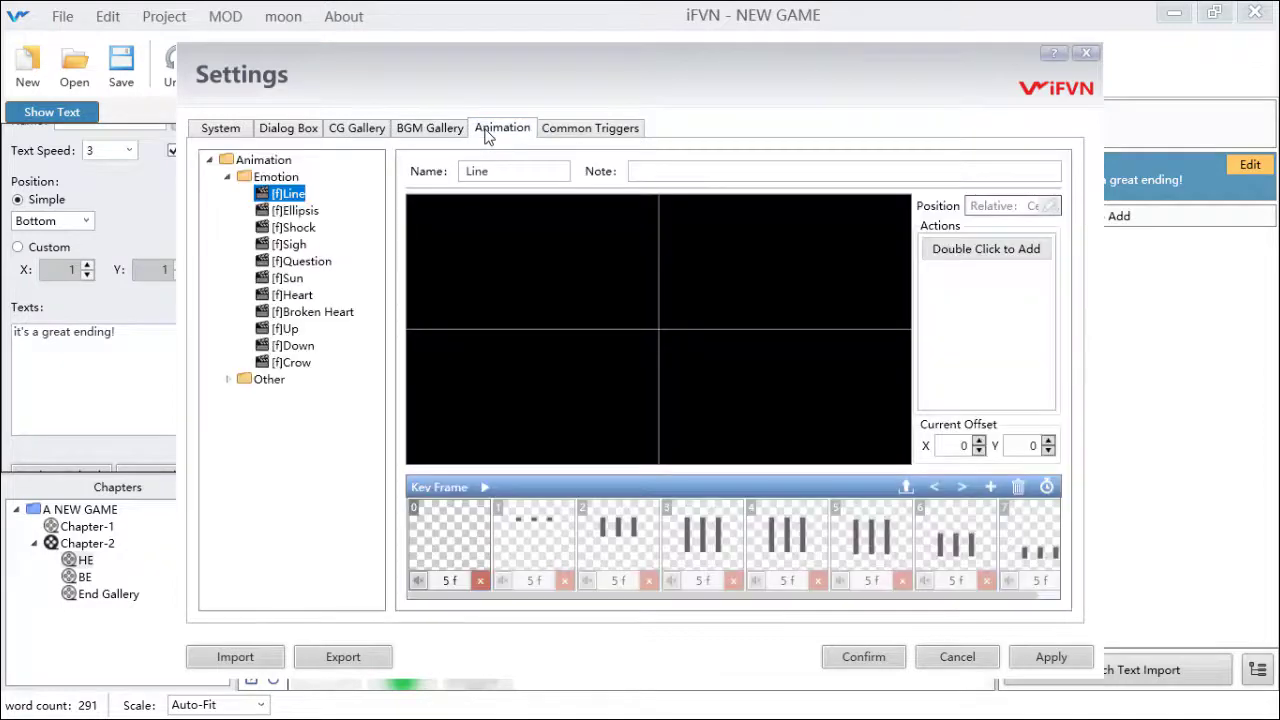
click(295, 211)
click(290, 245)
click(294, 298)
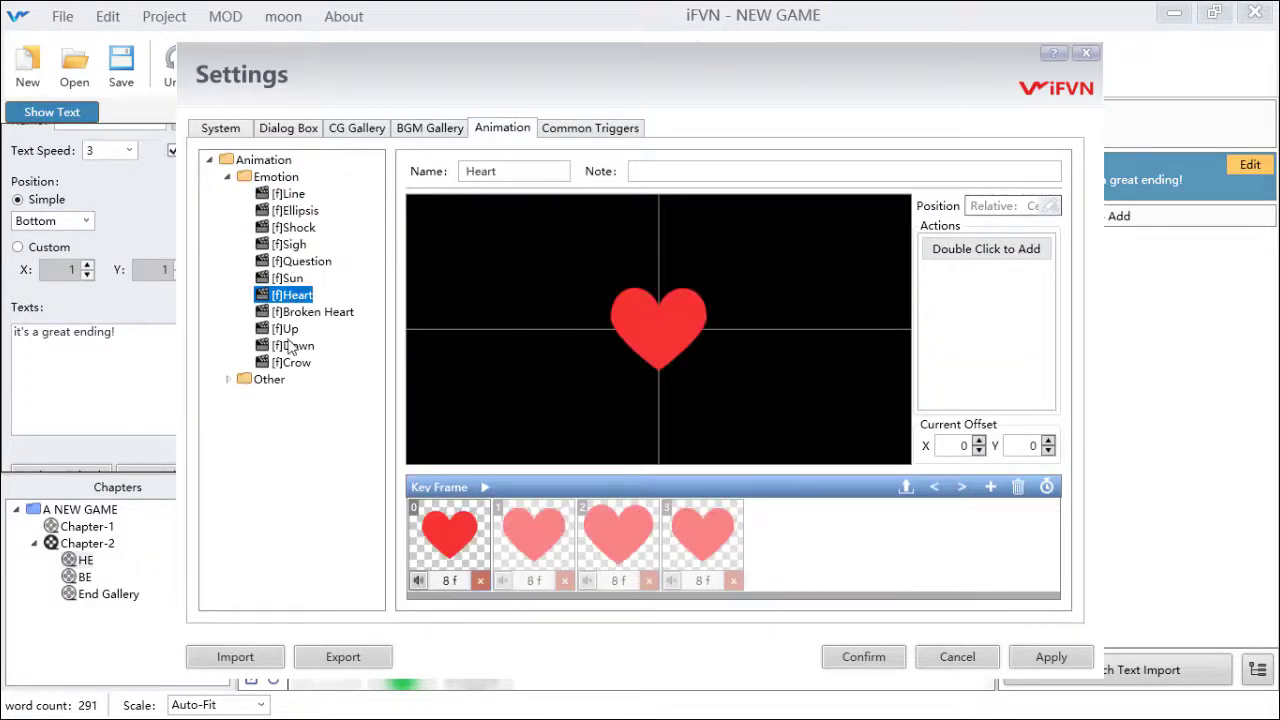
click(292, 346)
- Create a new Key Frame animation in the Emotion folder and select it for editing
click(283, 179)
right_click(286, 179)
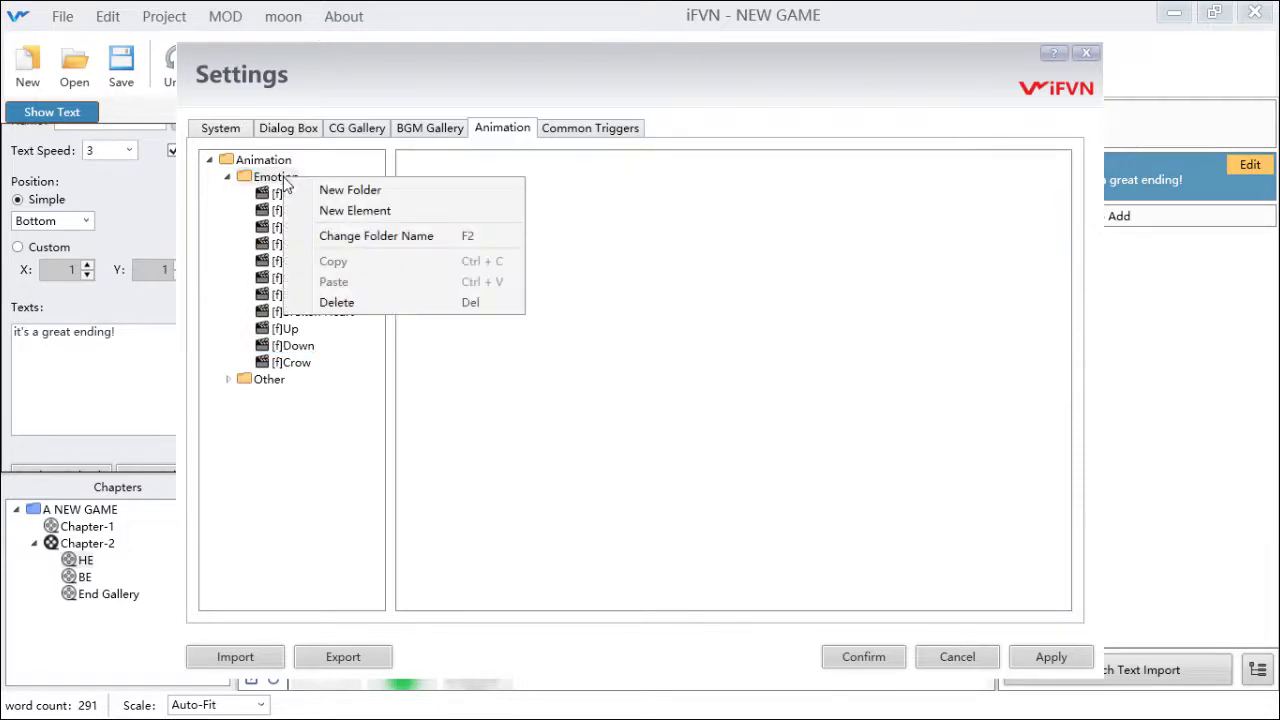
click(415, 212)
drag(636, 305, 595, 264)
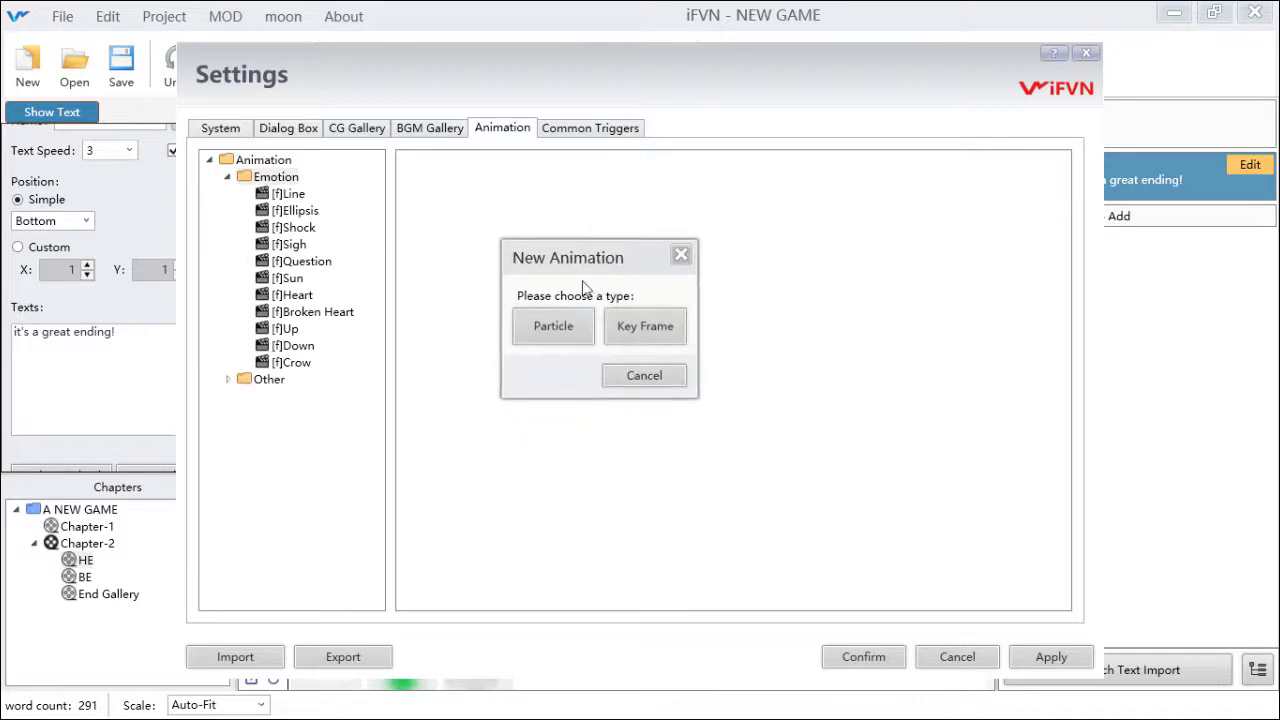
click(645, 337)
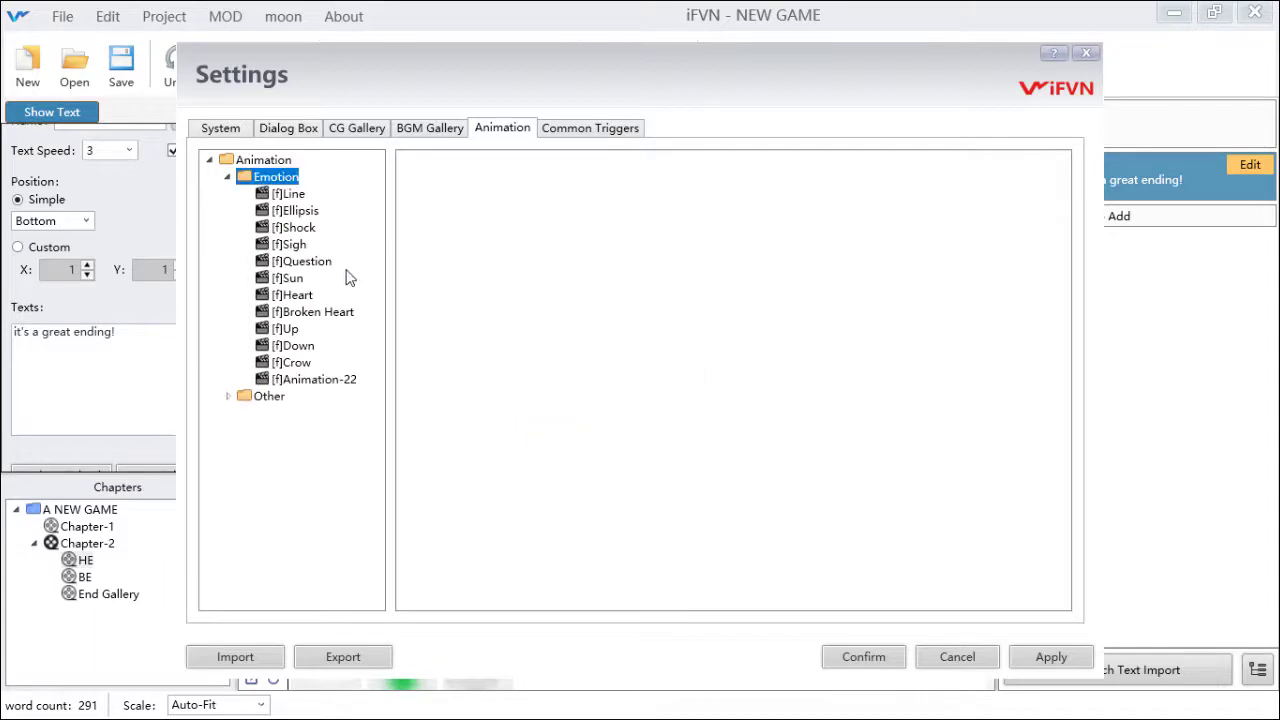
click(303, 384)
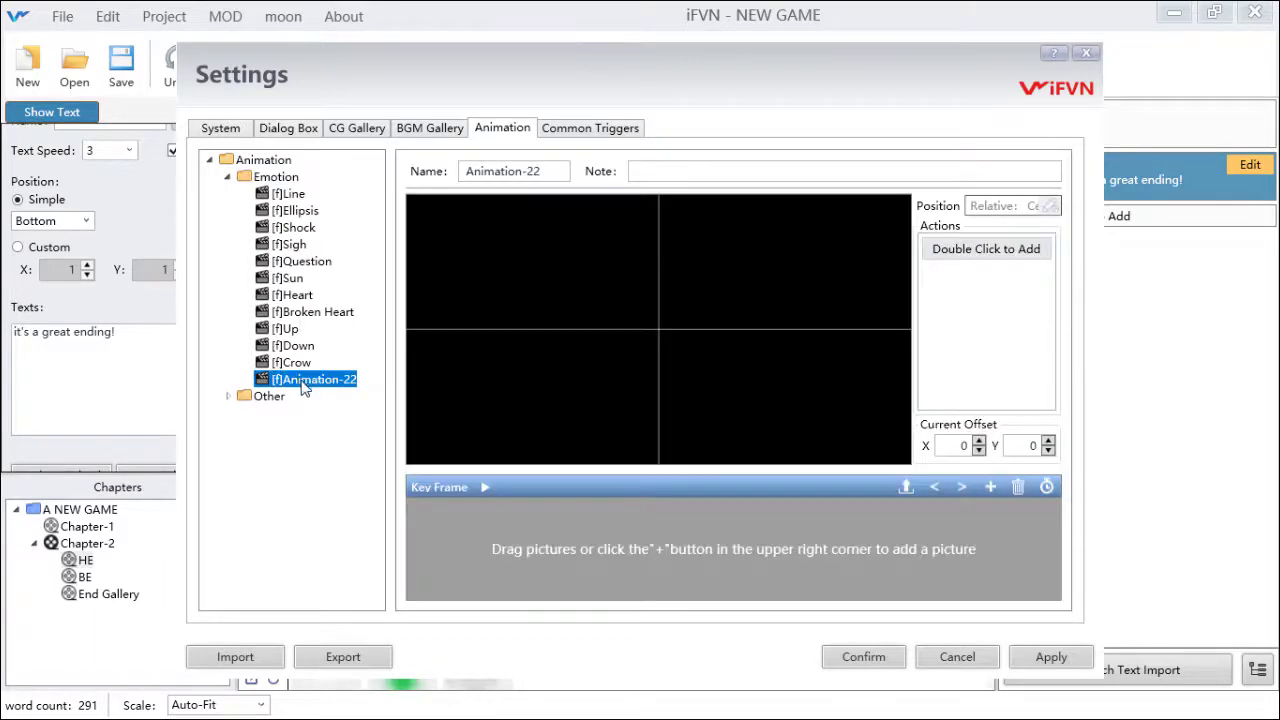
- Add the pictures 1-face.png to 5-face.png from the Graphics/Picture/face folder as the new animation's key frames
click(990, 487)
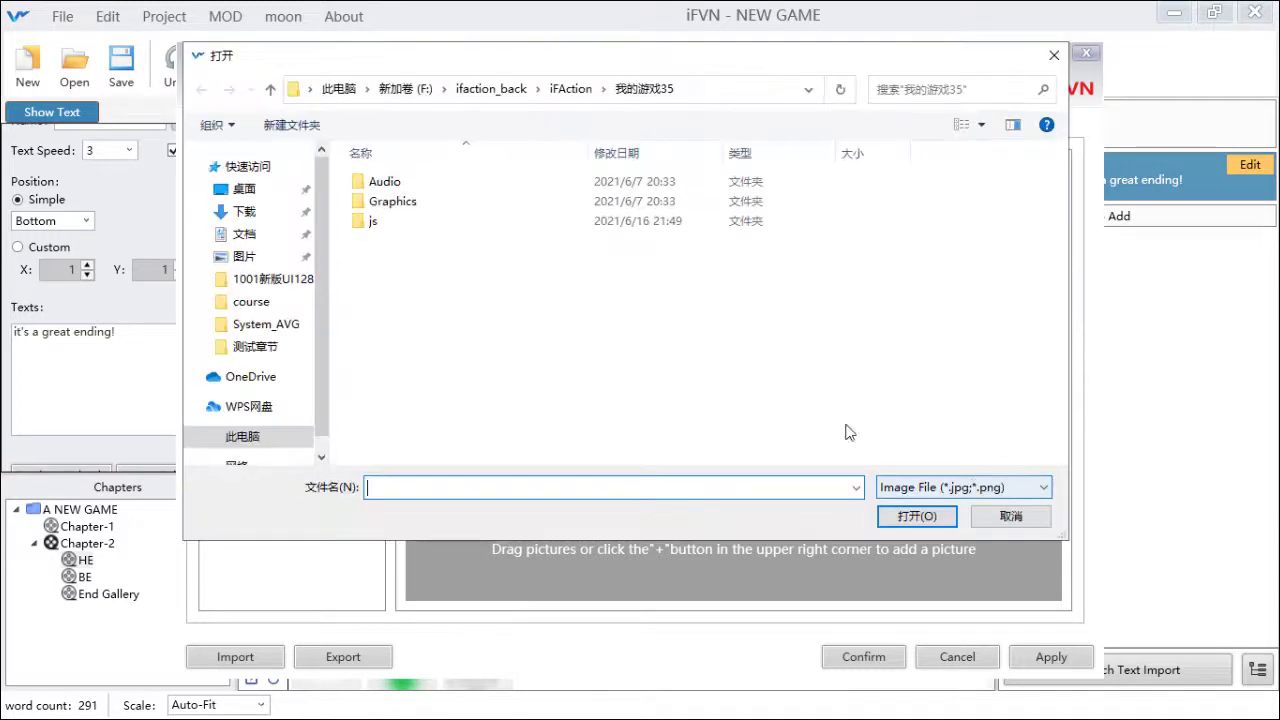
double_click(518, 205)
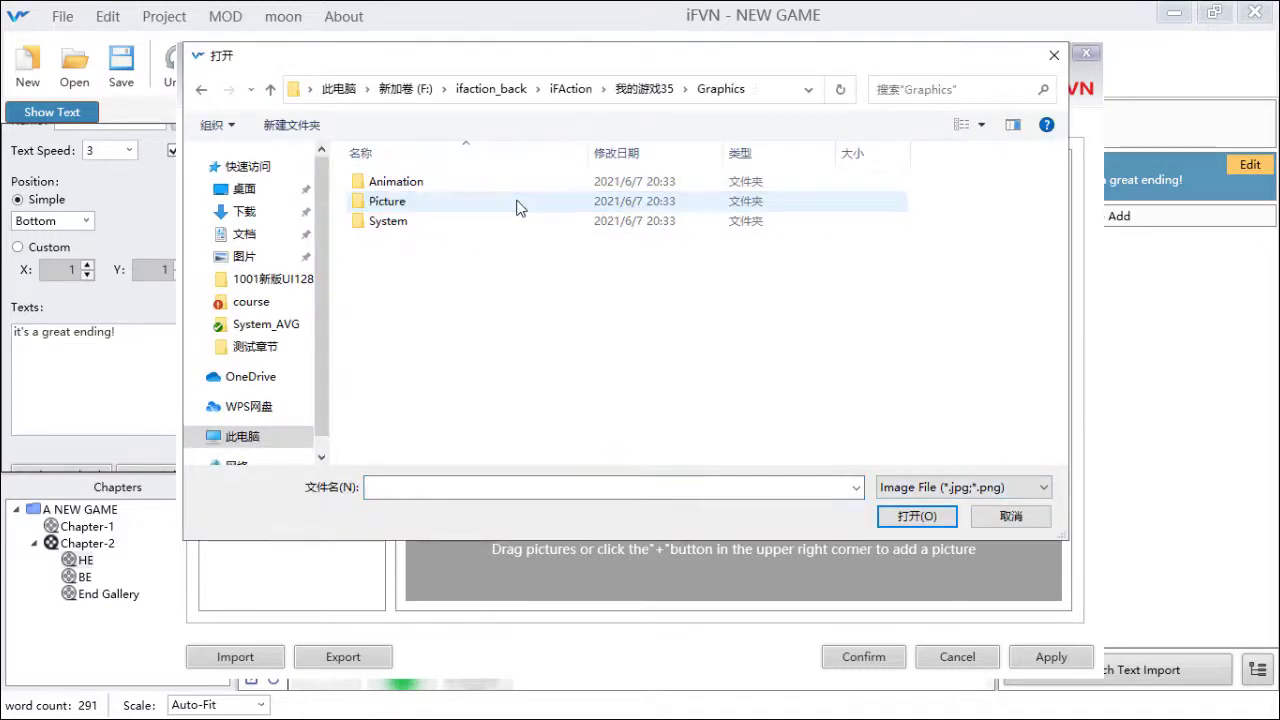
double_click(455, 203)
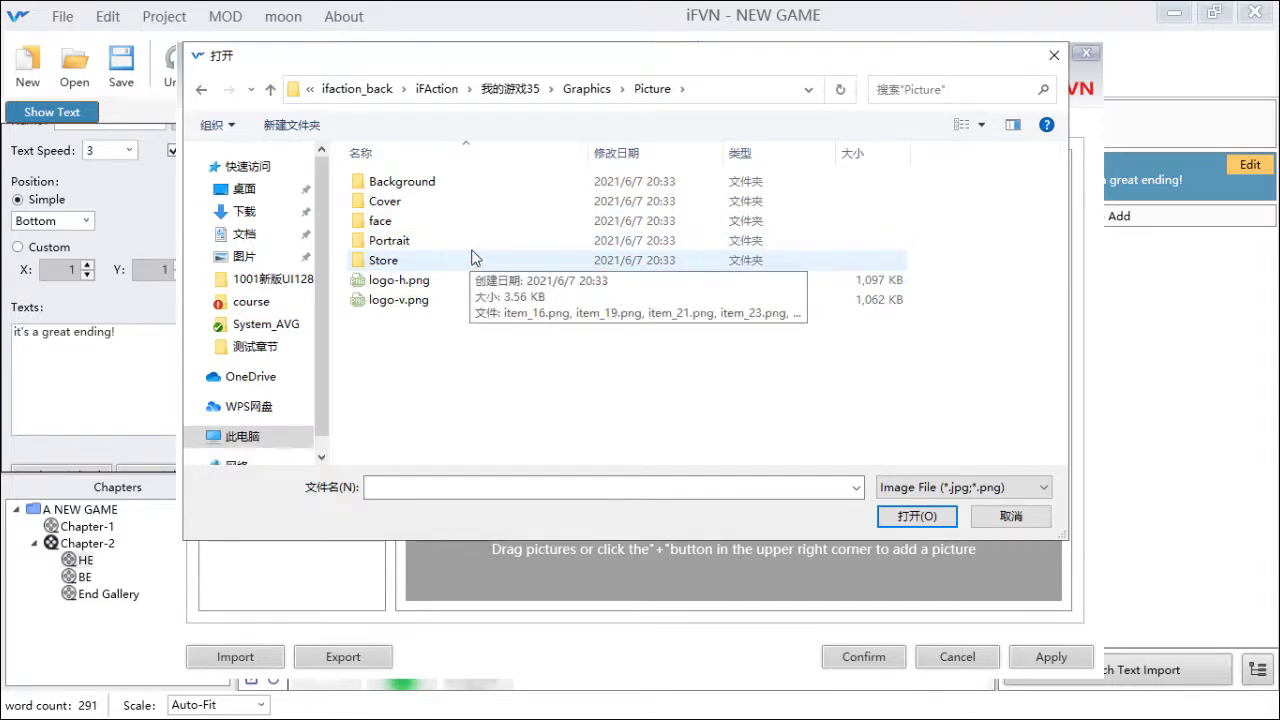
double_click(479, 231)
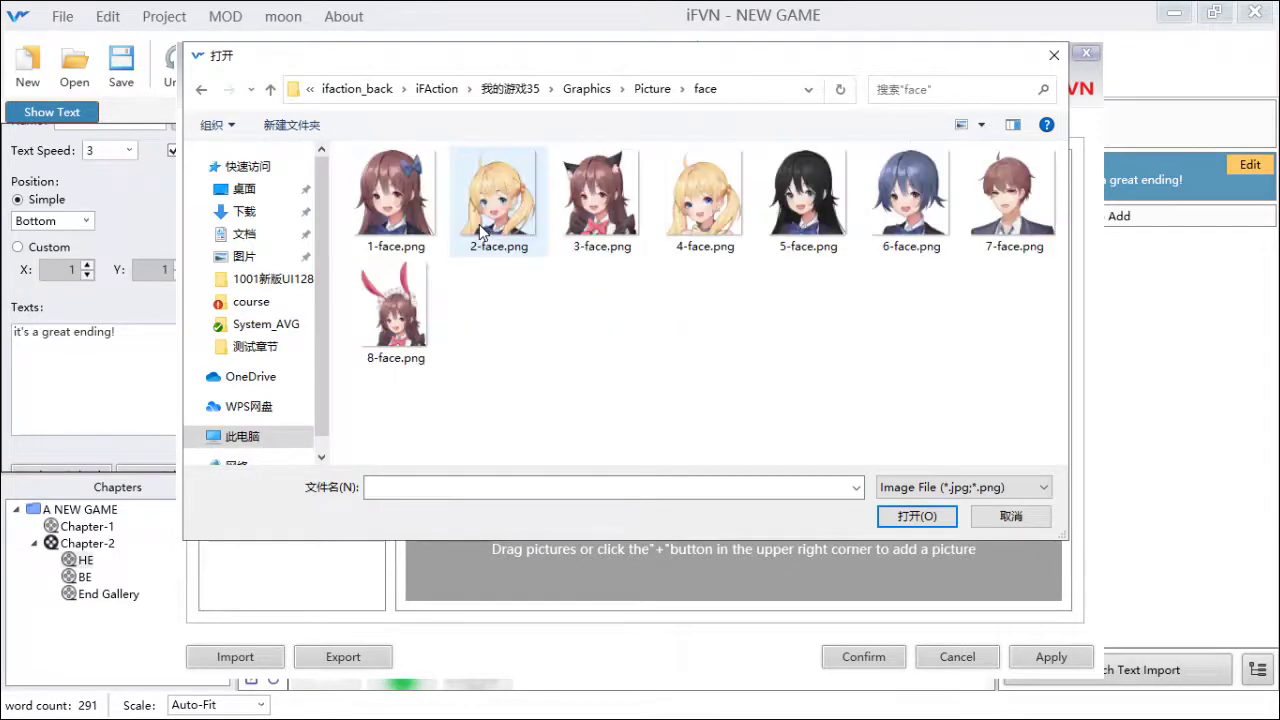
click(438, 230)
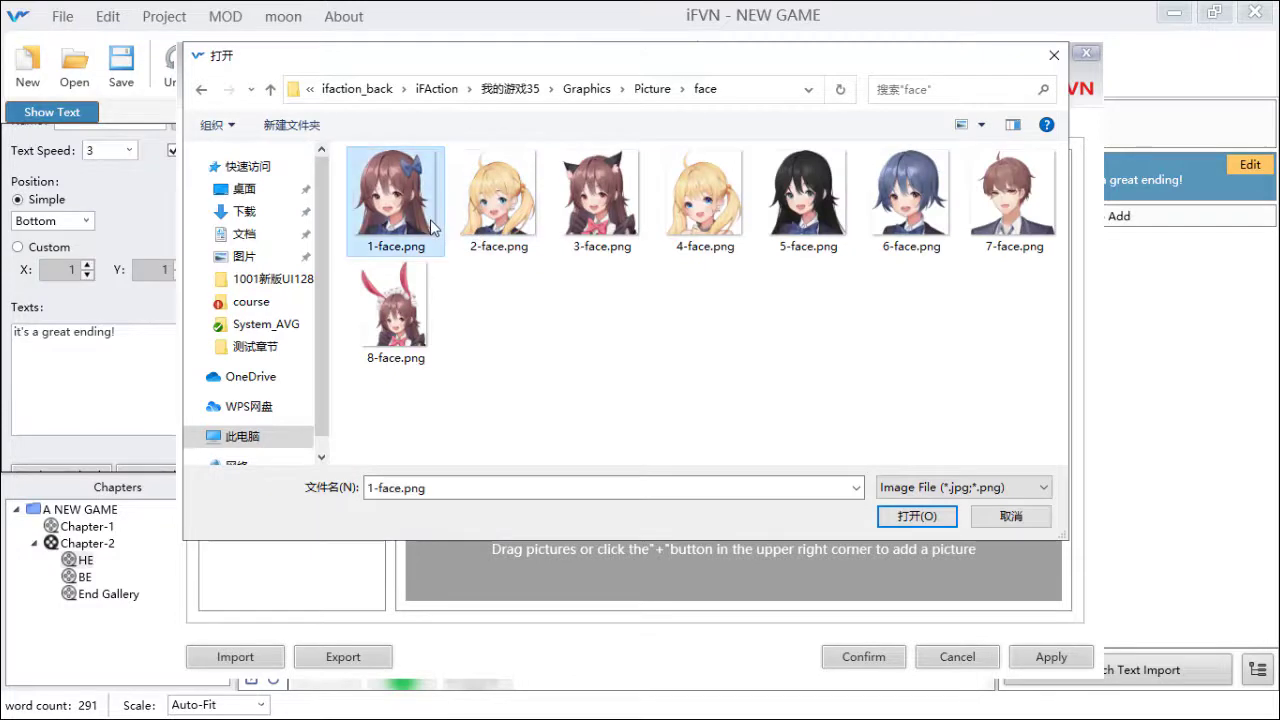
ctrl+click(500, 232)
ctrl+click(600, 235)
ctrl+click(678, 233)
ctrl+click(790, 223)
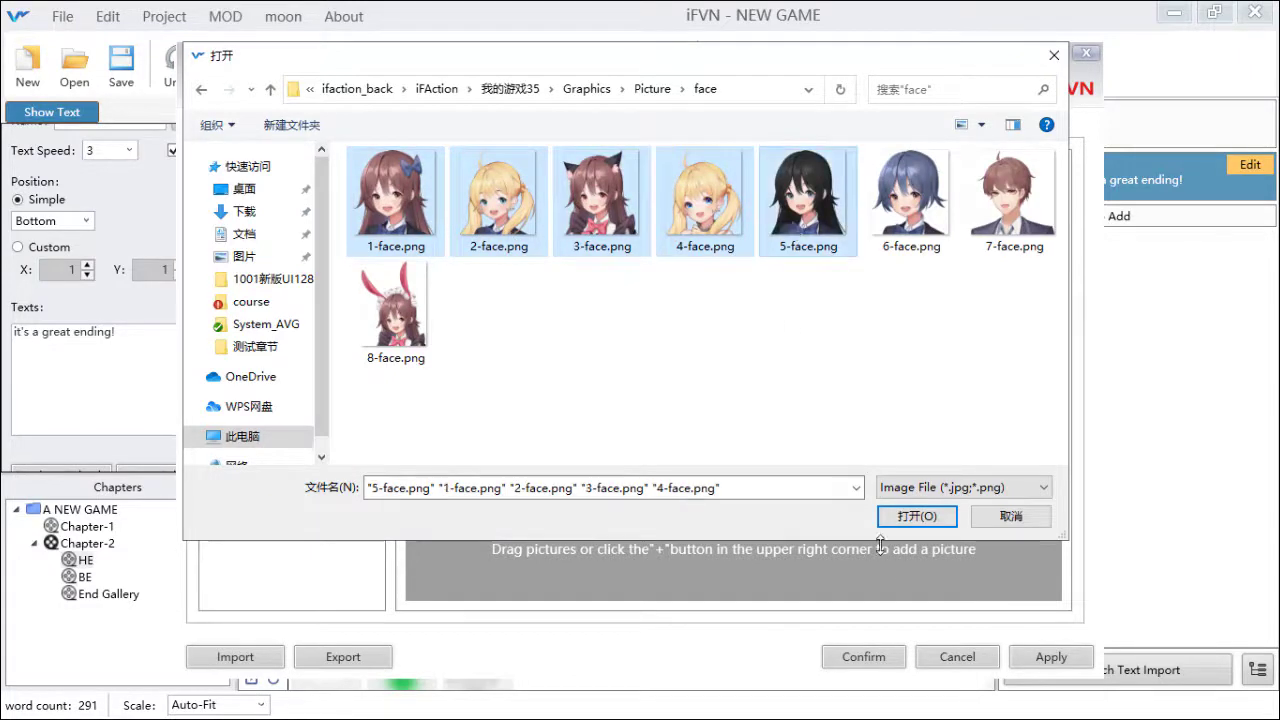
click(918, 517)
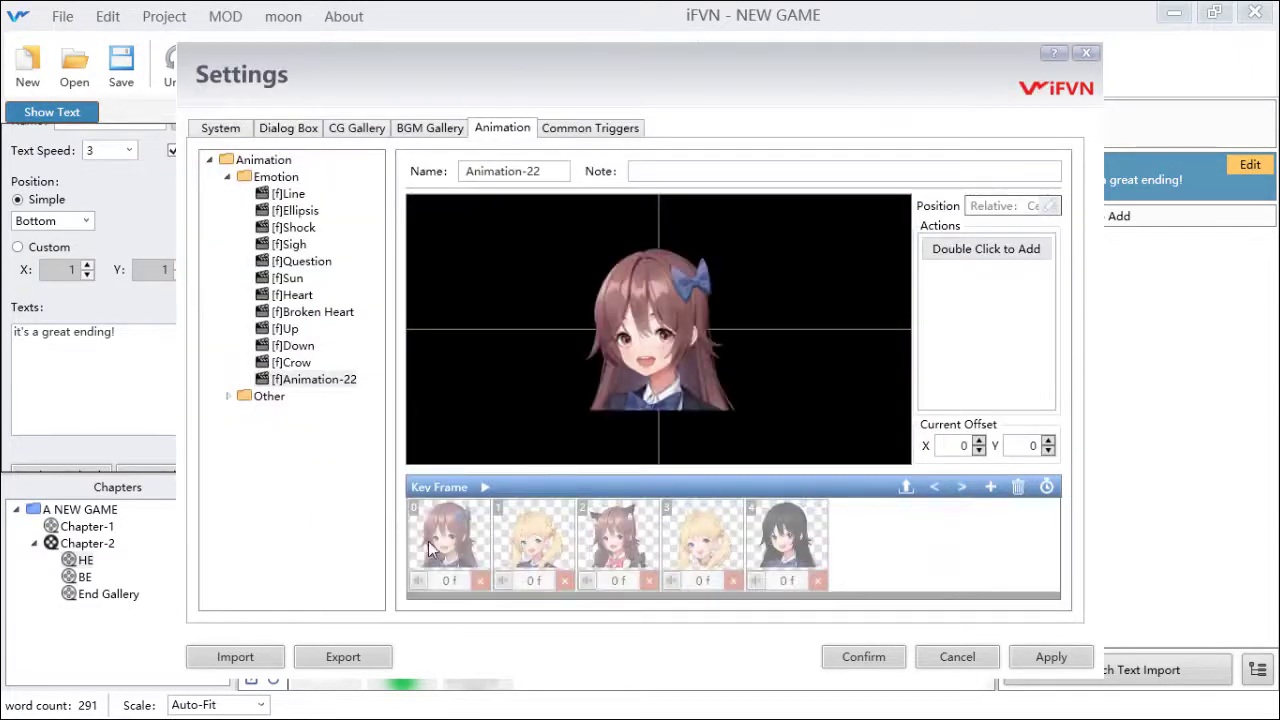
- View each of the five face key frames in turn and return to the first one
click(430, 545)
click(530, 538)
click(615, 535)
click(700, 535)
click(762, 545)
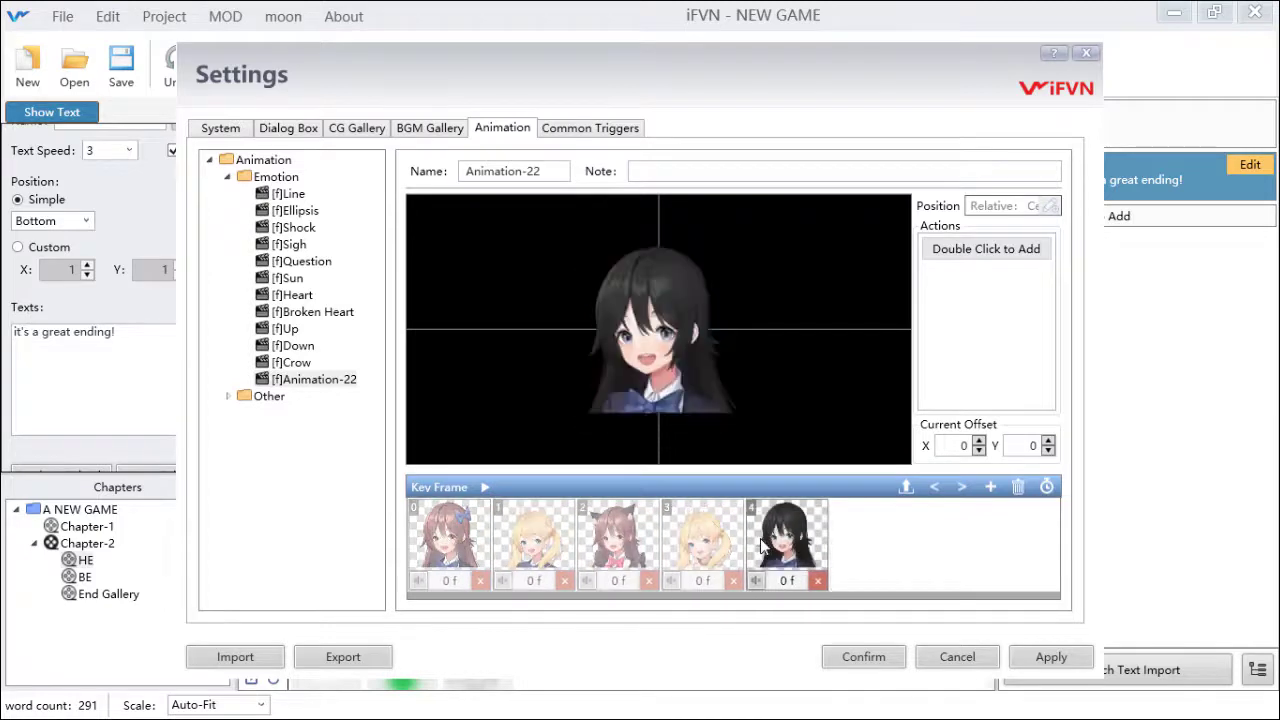
click(472, 545)
- Delay all key frames of the face animation by 3 frames and preview the animation
click(1047, 487)
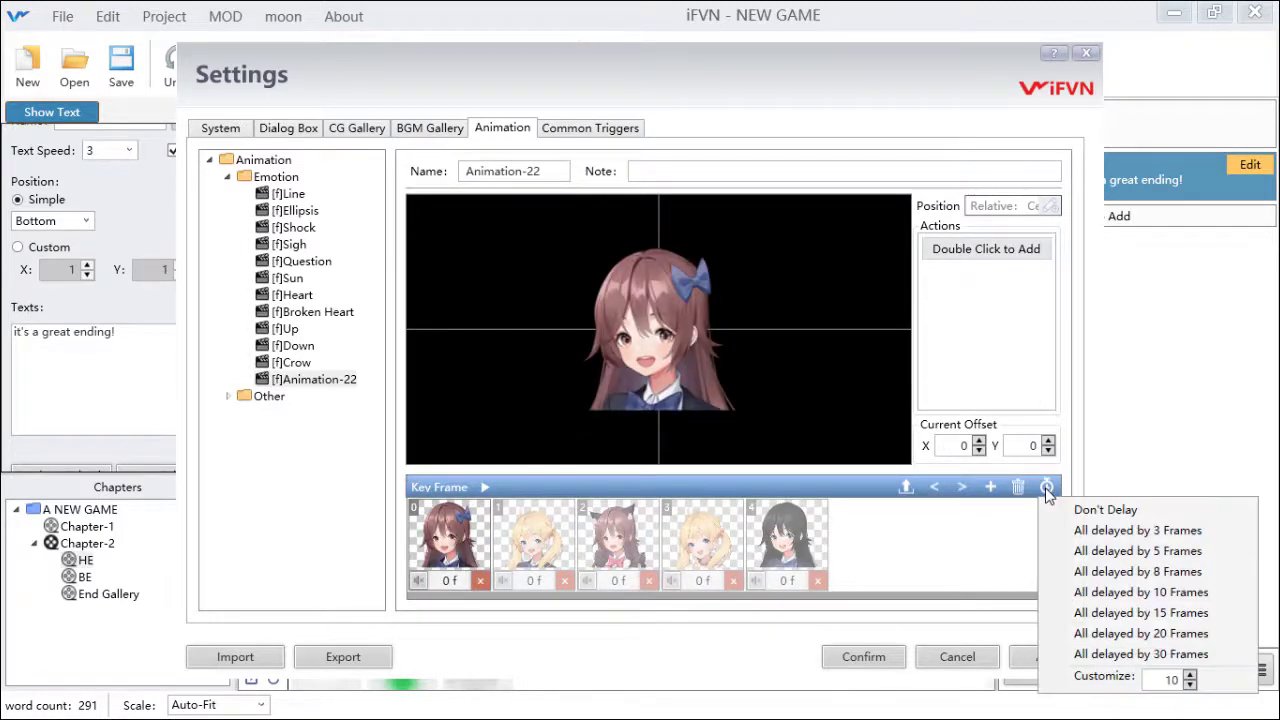
click(1080, 532)
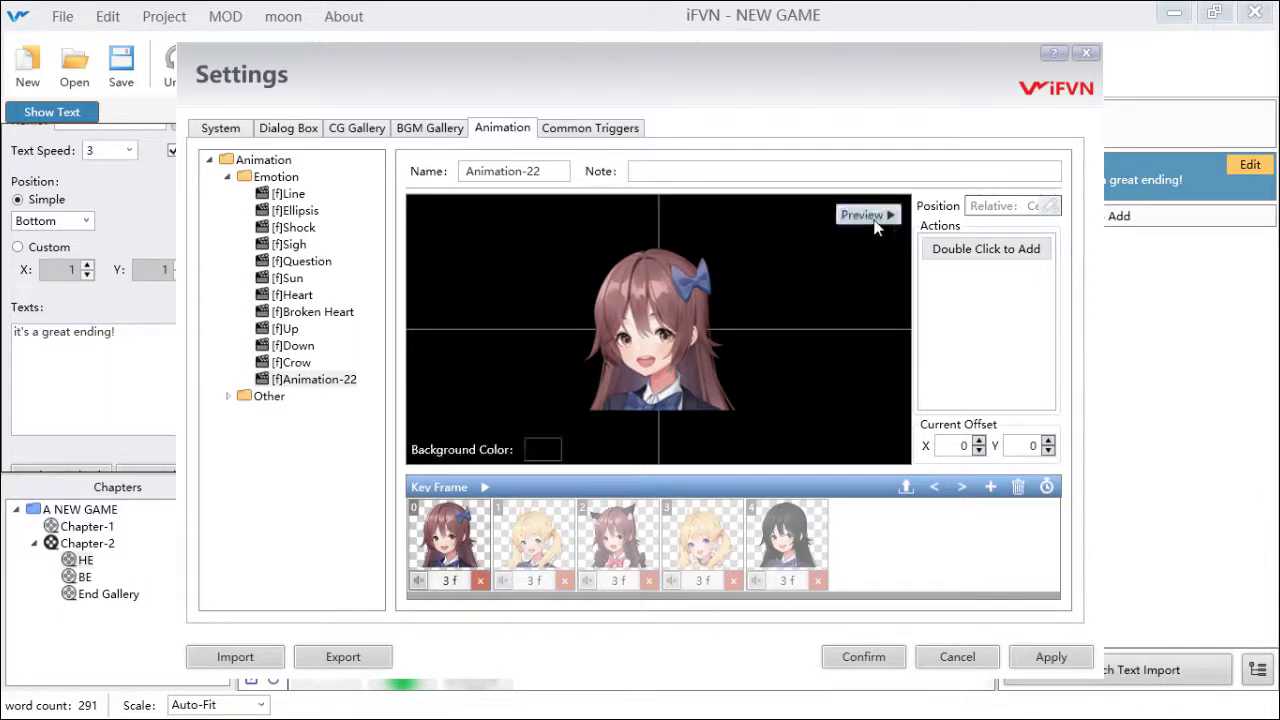
click(866, 215)
click(872, 216)
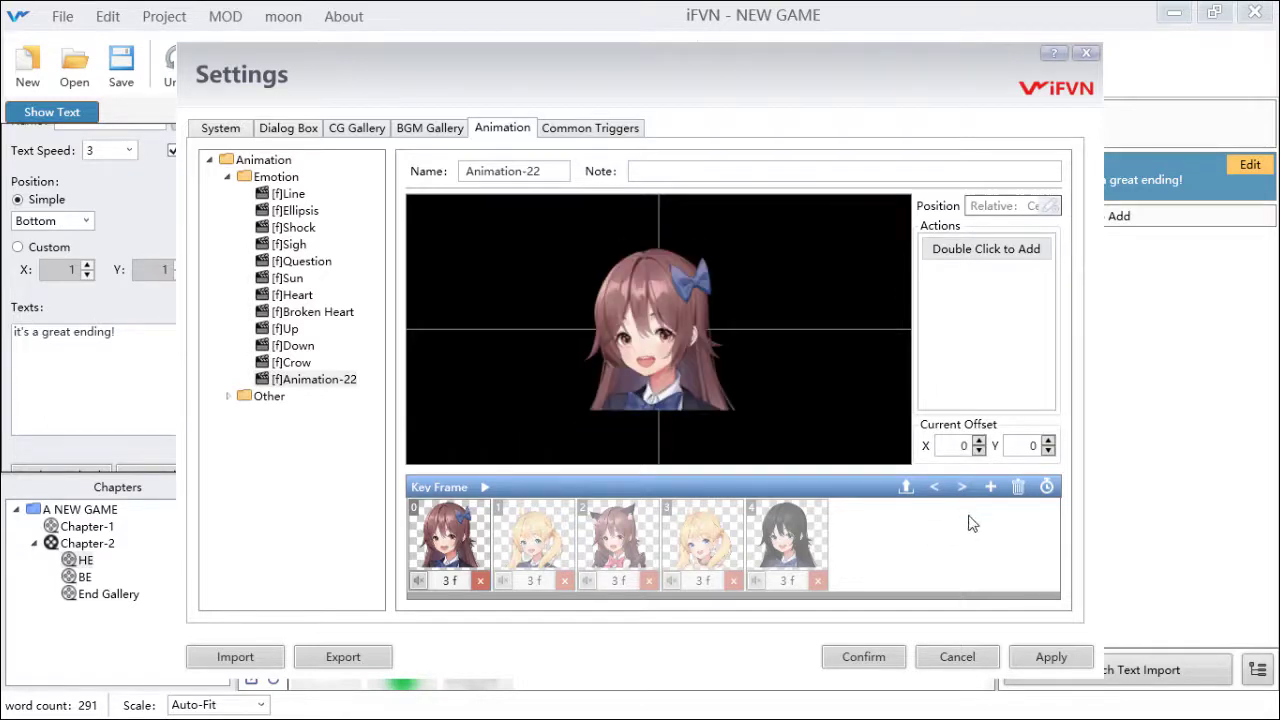
- Offset the first face key frame by X 4 and Y 6
click(980, 440)
click(1046, 441)
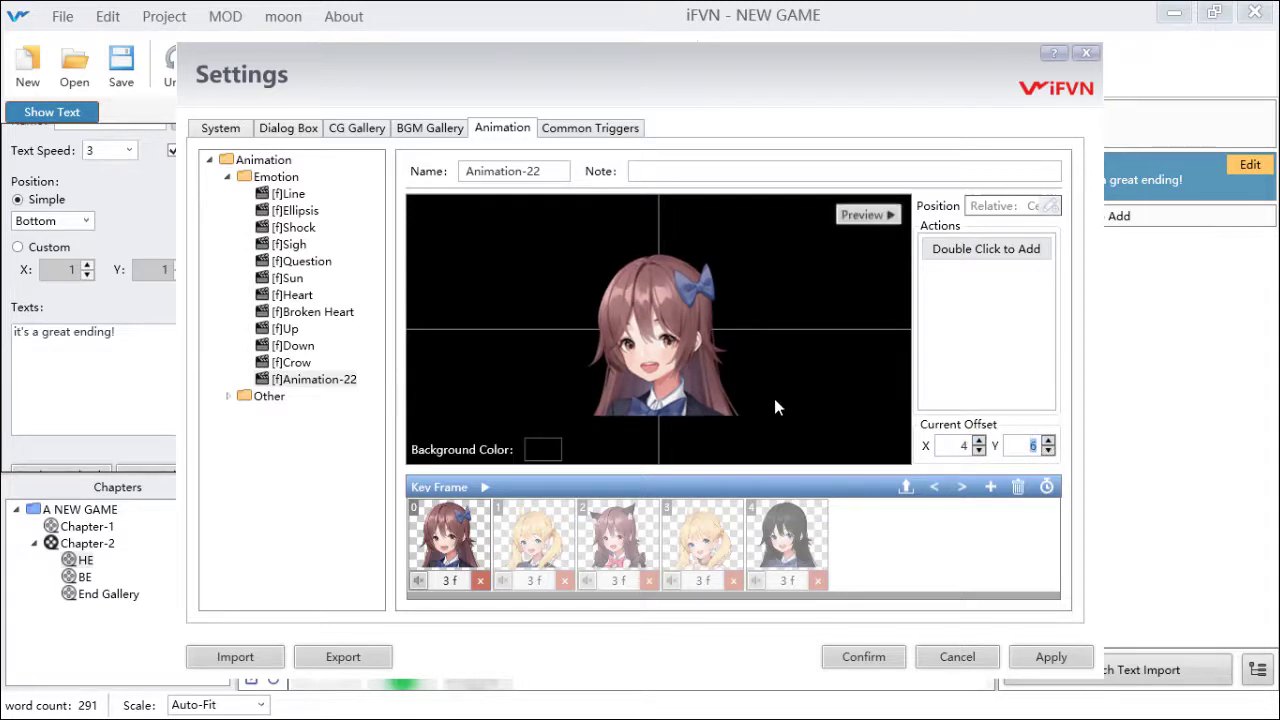
- Compare the positions of the face animation's key frames by stepping through them twice
click(550, 540)
click(610, 540)
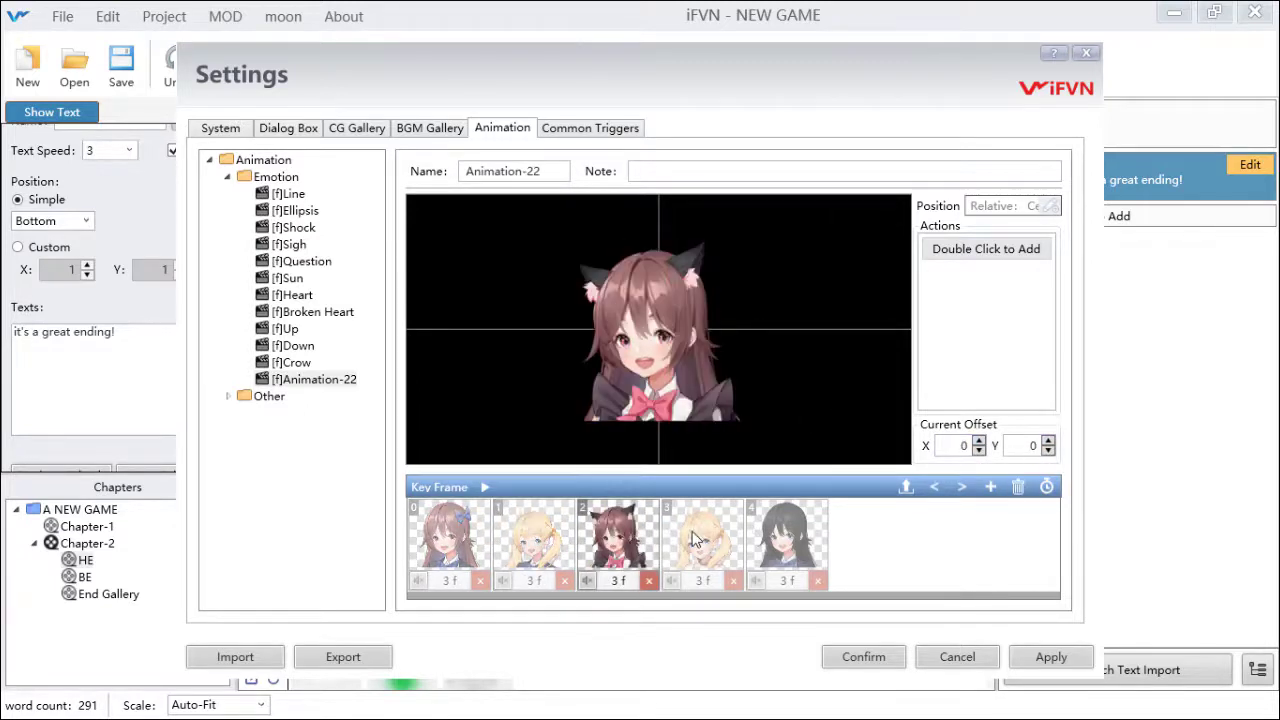
click(700, 540)
click(772, 540)
click(482, 530)
click(532, 532)
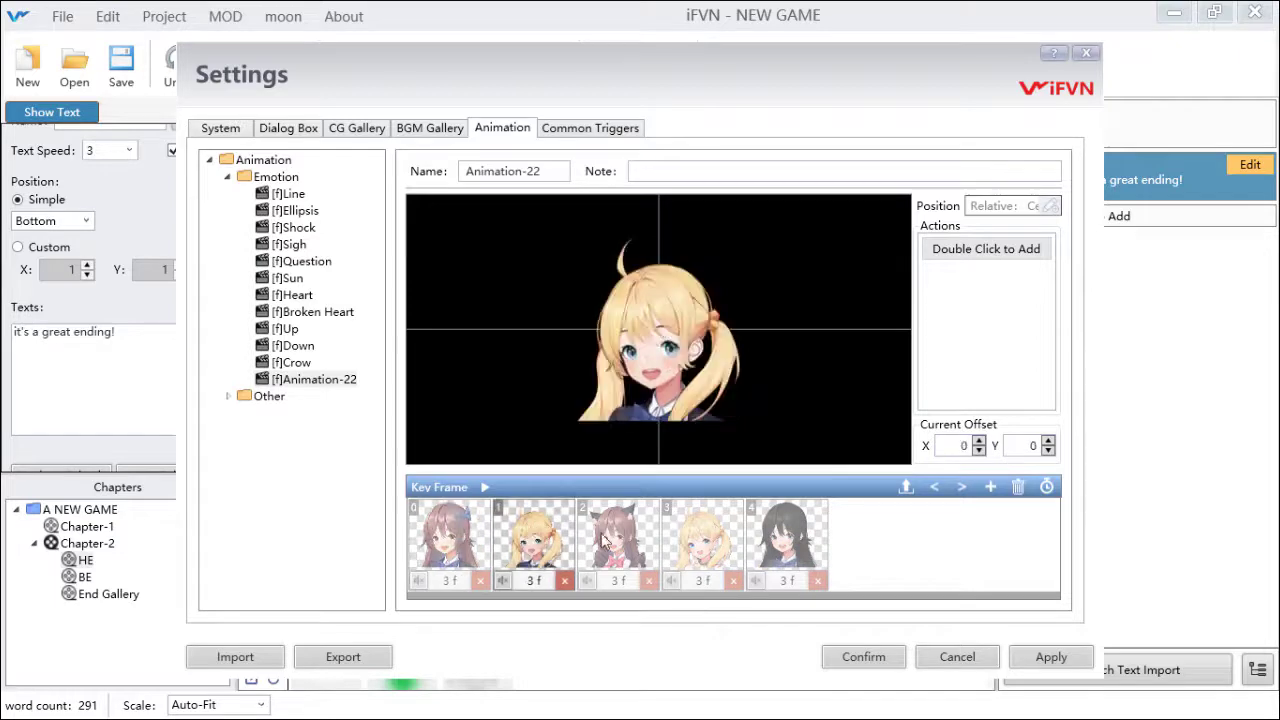
click(632, 540)
click(692, 548)
click(772, 548)
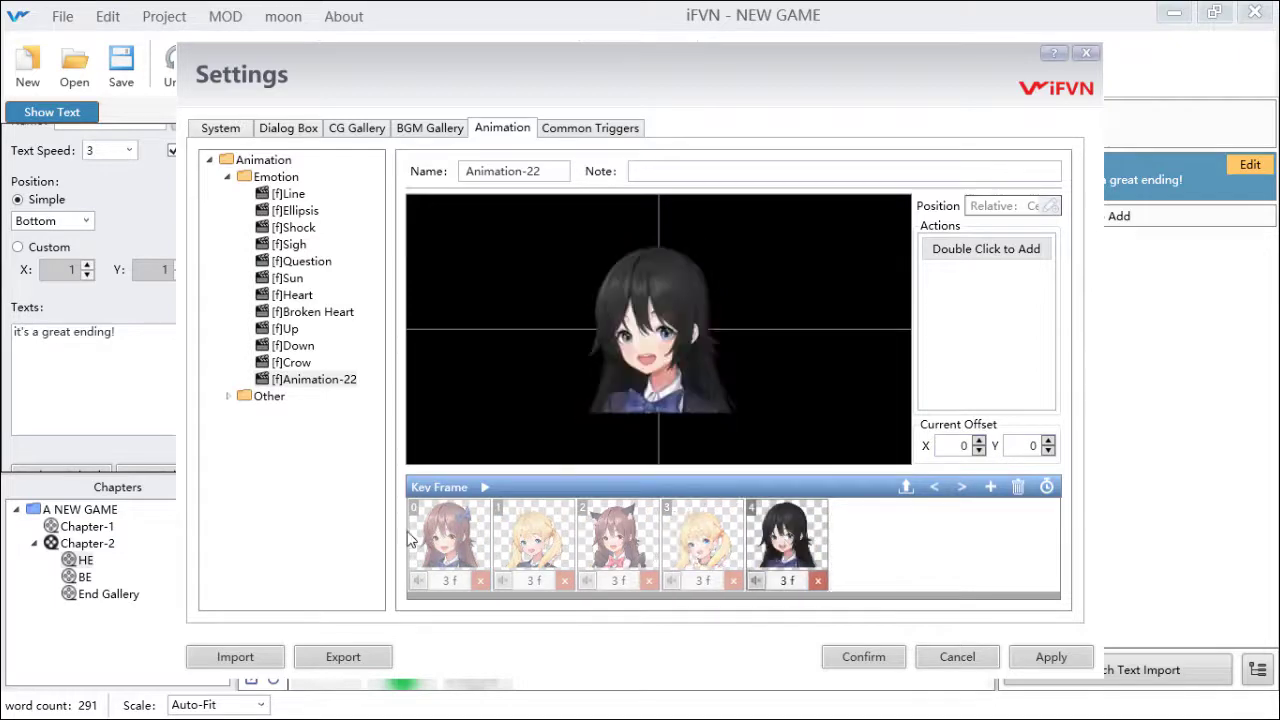
- Confirm the settings and place Animation-22 above the dialog box in the "it's a great ending!" scene
click(860, 660)
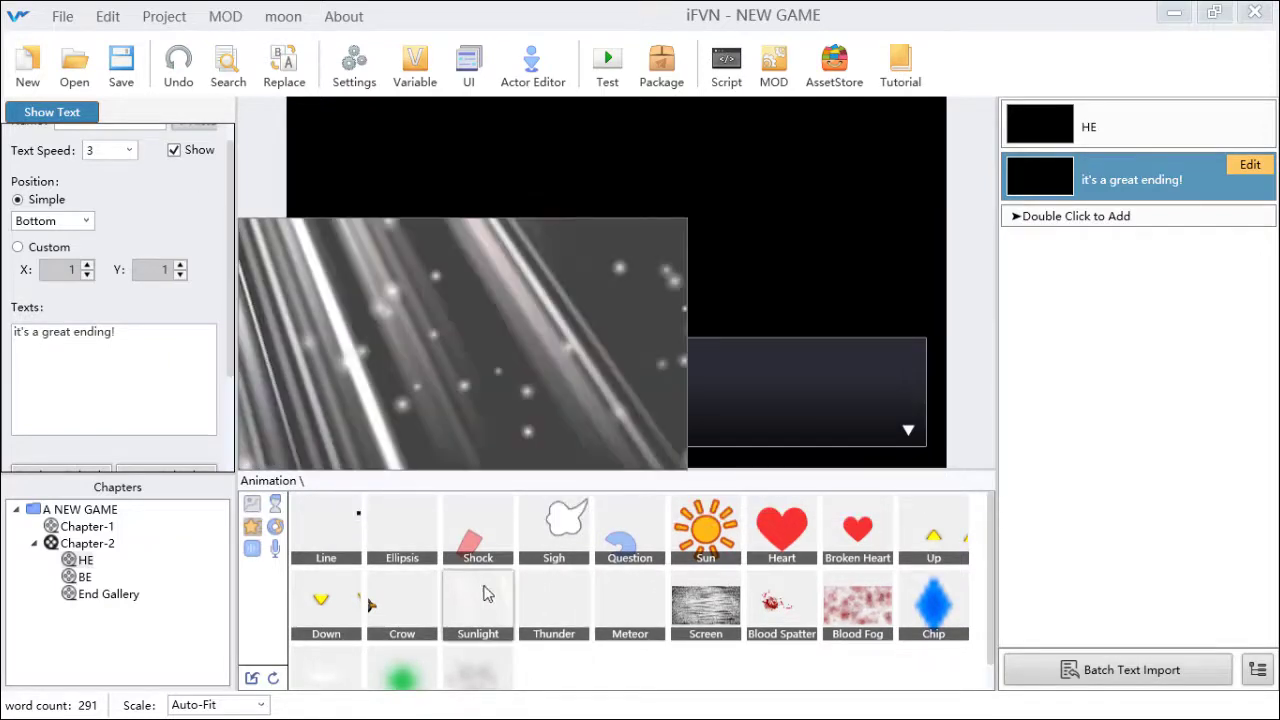
click(276, 508)
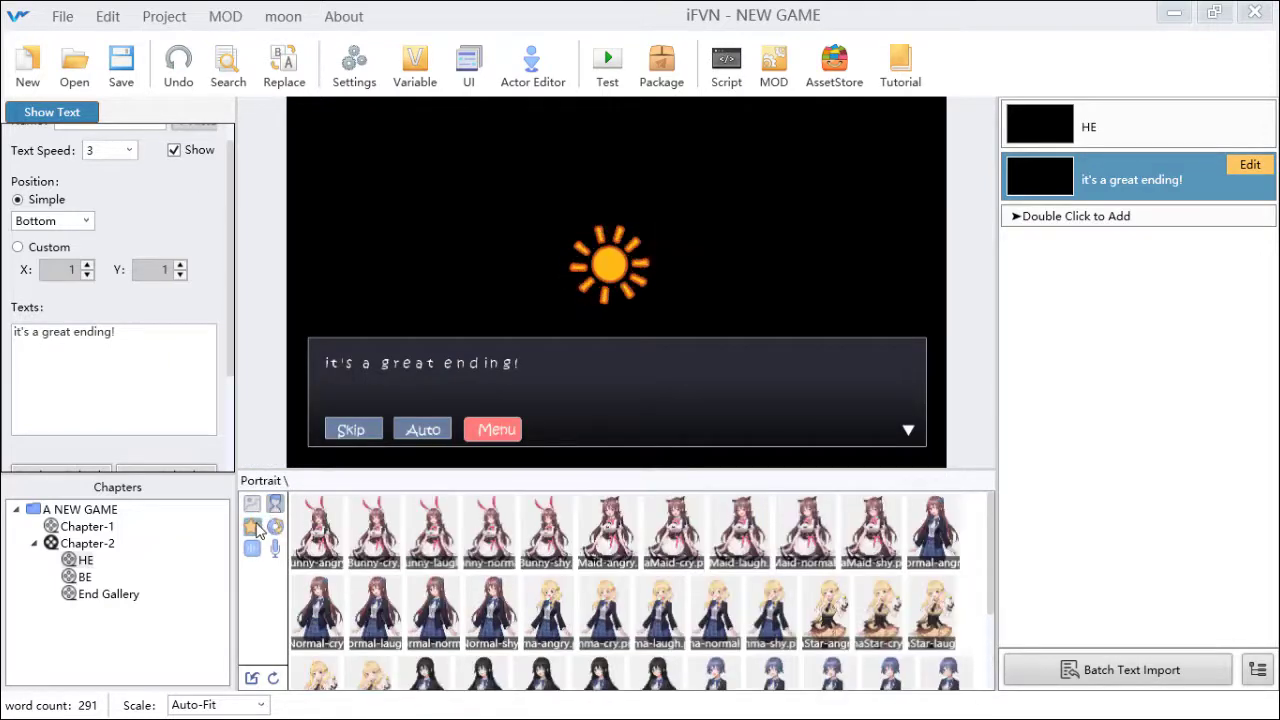
click(254, 528)
scroll(440, 600, down, 1)
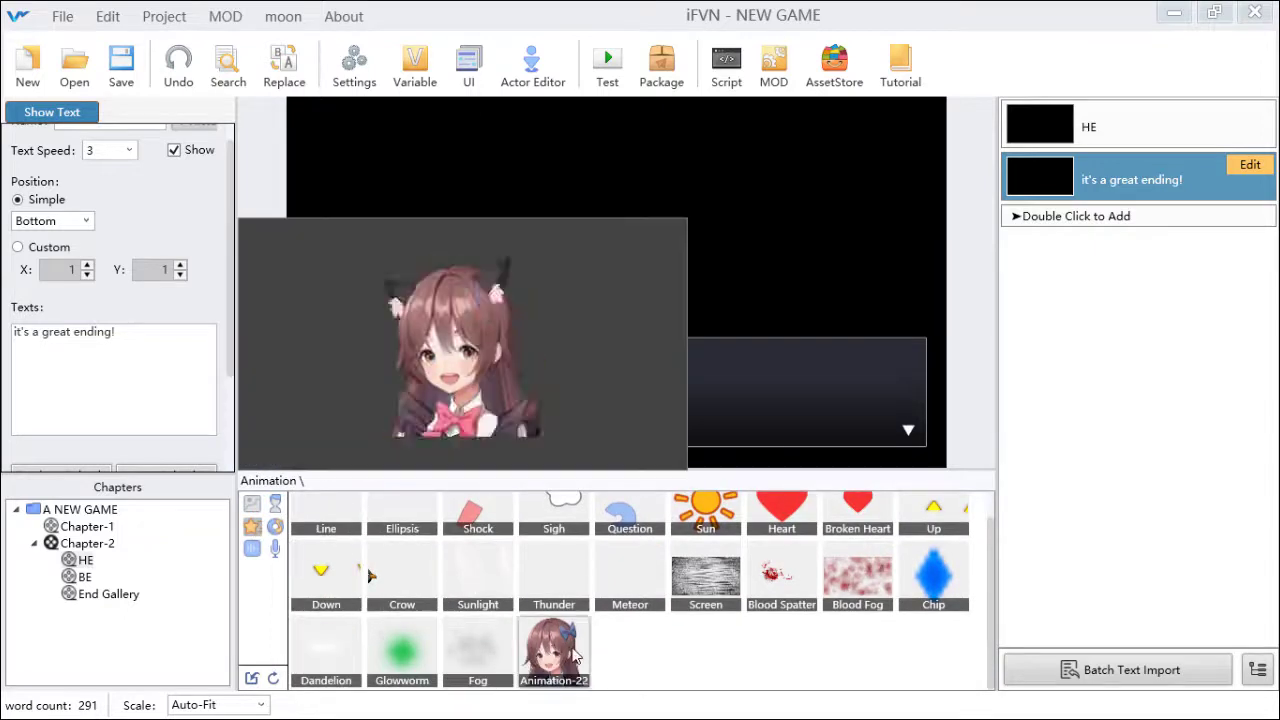
drag(549, 661, 622, 248)
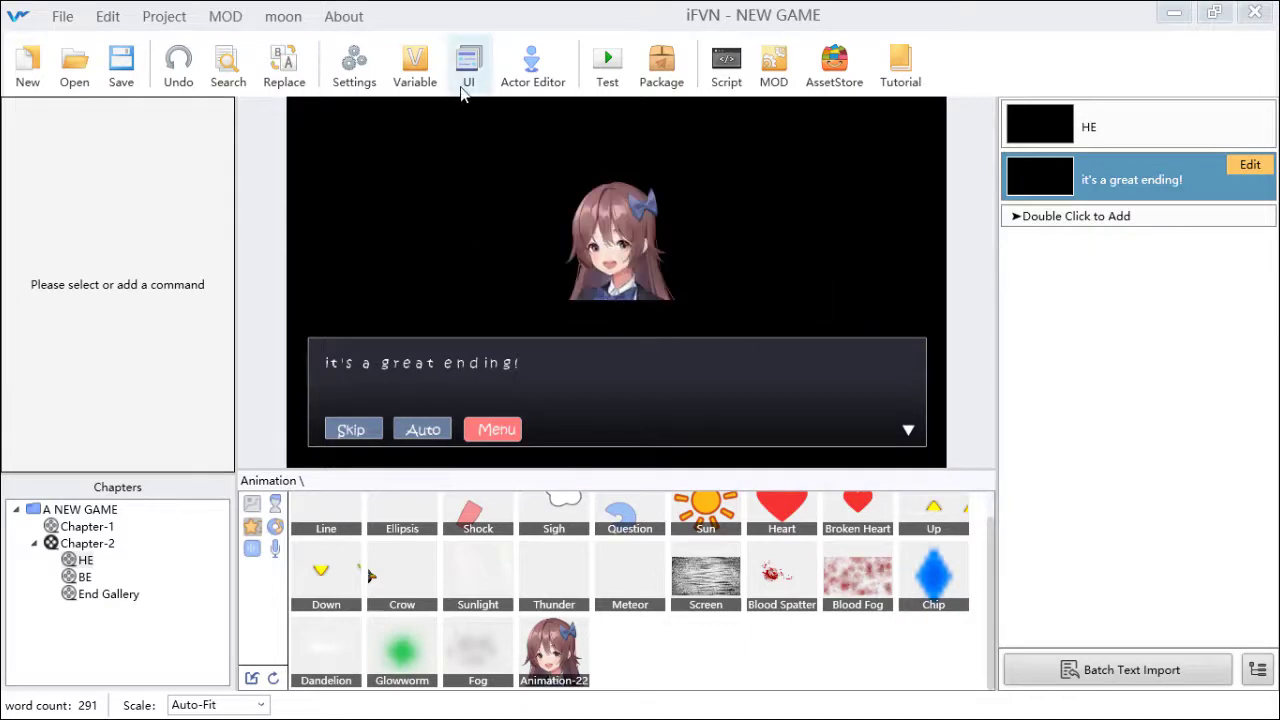
- Create a new Particle animation in the Other folder of the animation settings and select it for editing
click(355, 65)
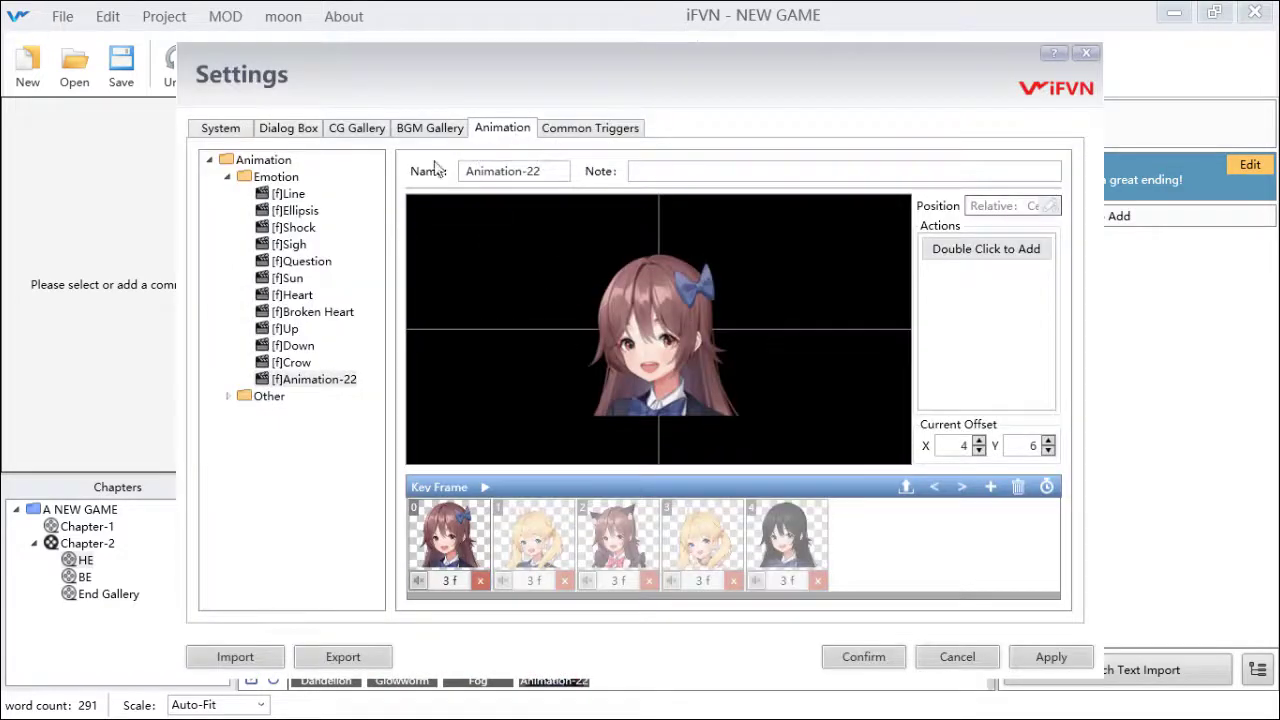
double_click(242, 400)
right_click(276, 400)
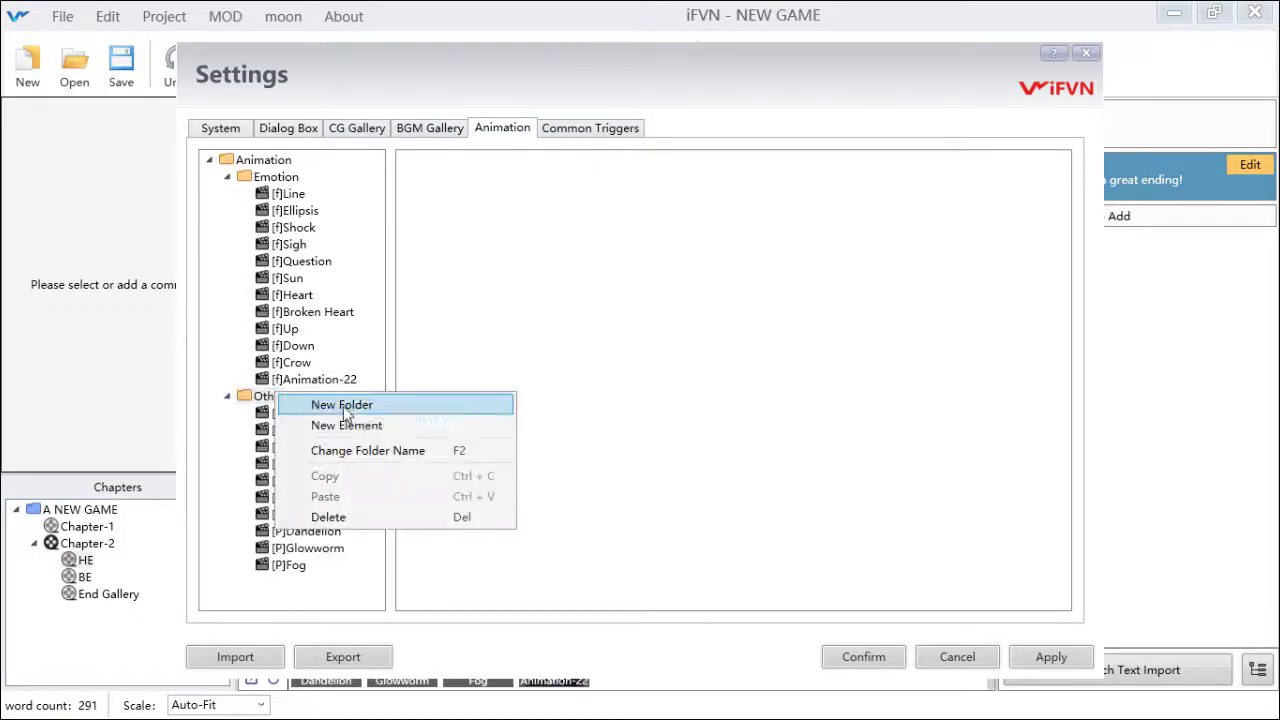
click(366, 423)
drag(652, 294, 625, 270)
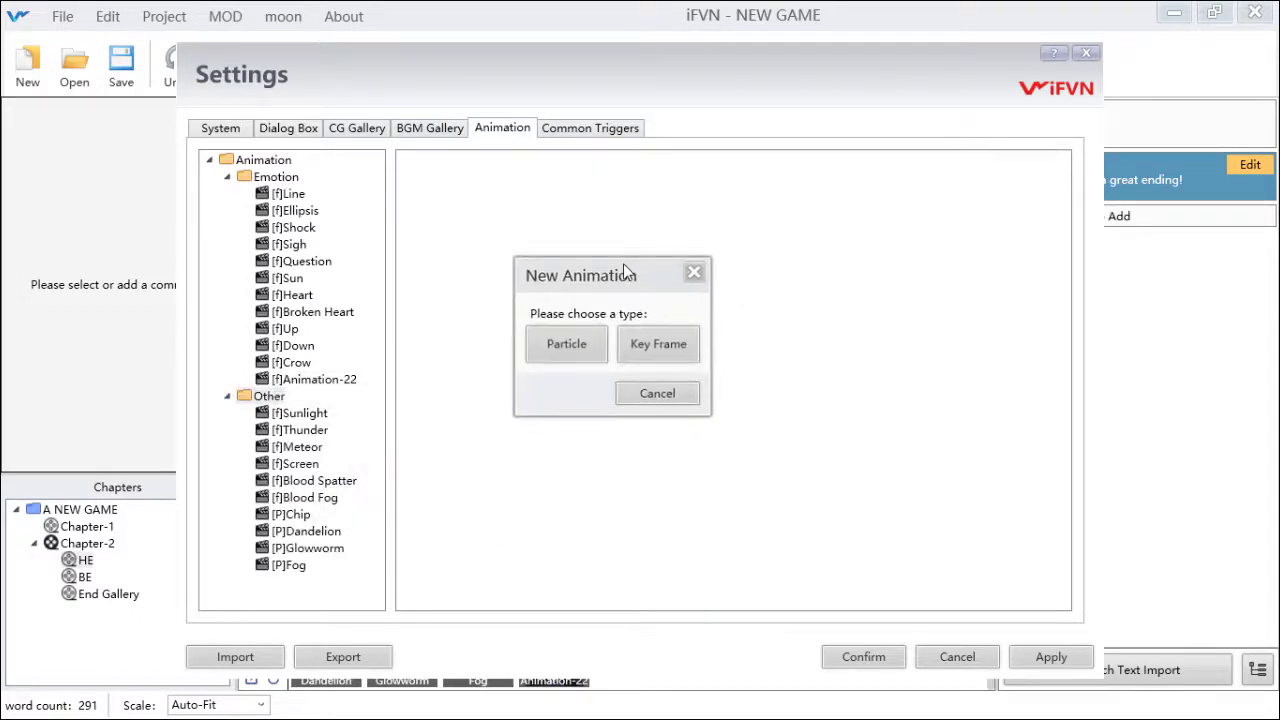
click(577, 357)
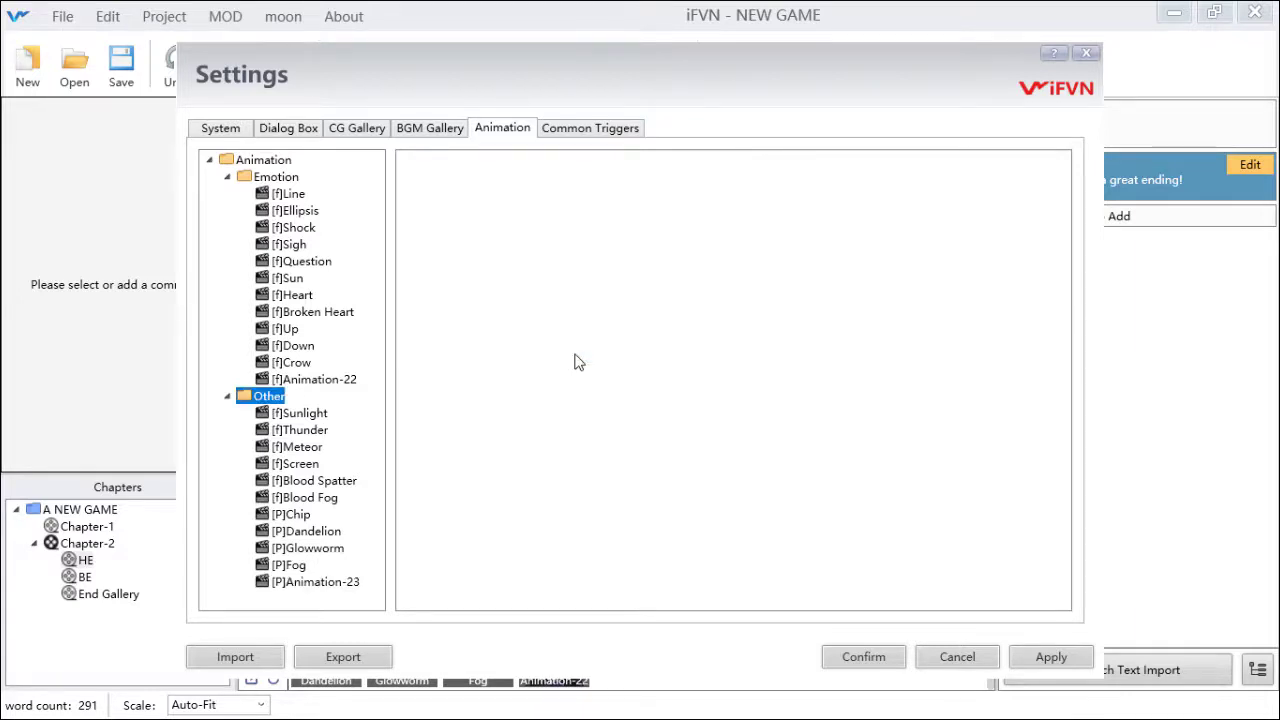
click(320, 582)
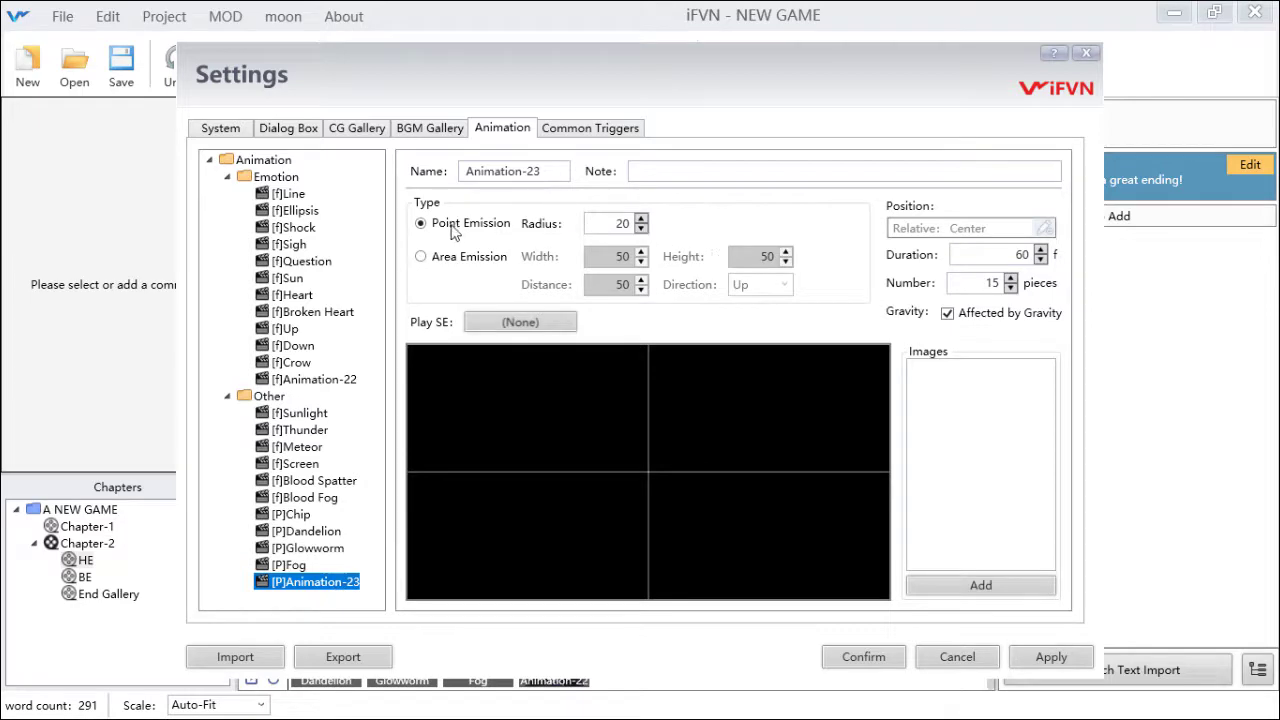
- Add animation-20_0.png from the Other folder as the particle animation's image
click(978, 586)
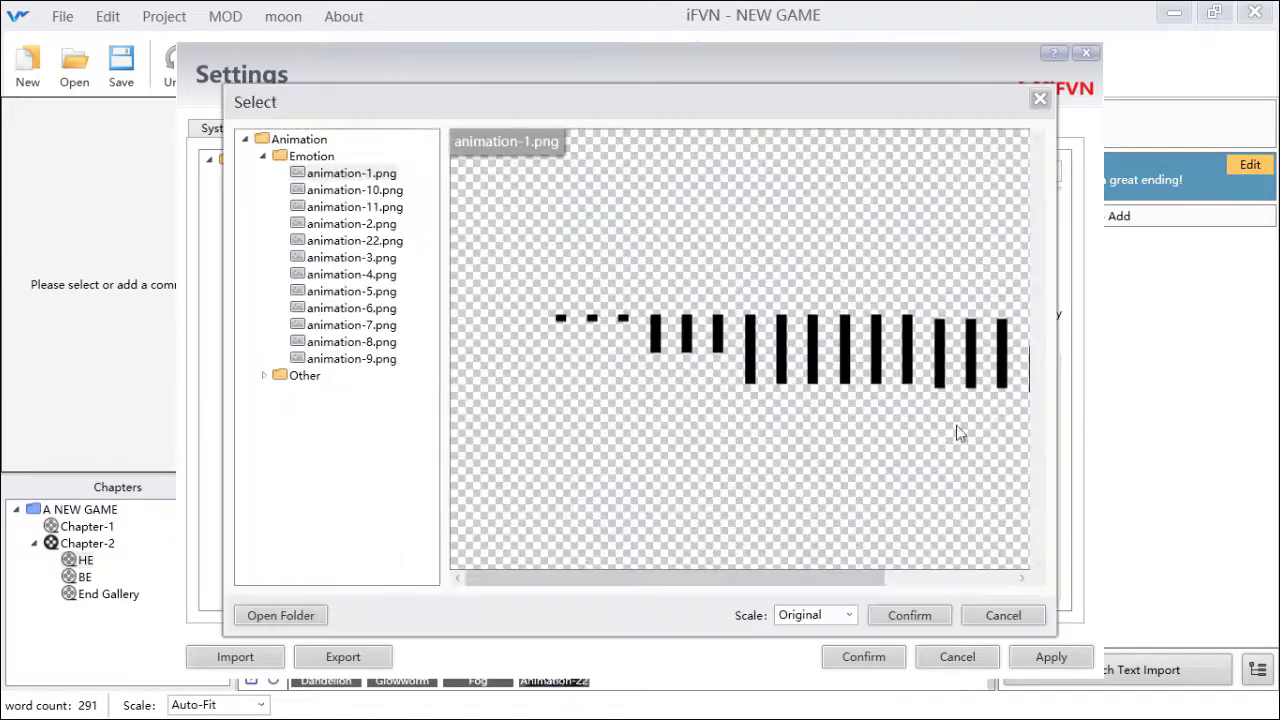
double_click(280, 376)
click(330, 442)
click(352, 493)
scroll(352, 517, down, 2)
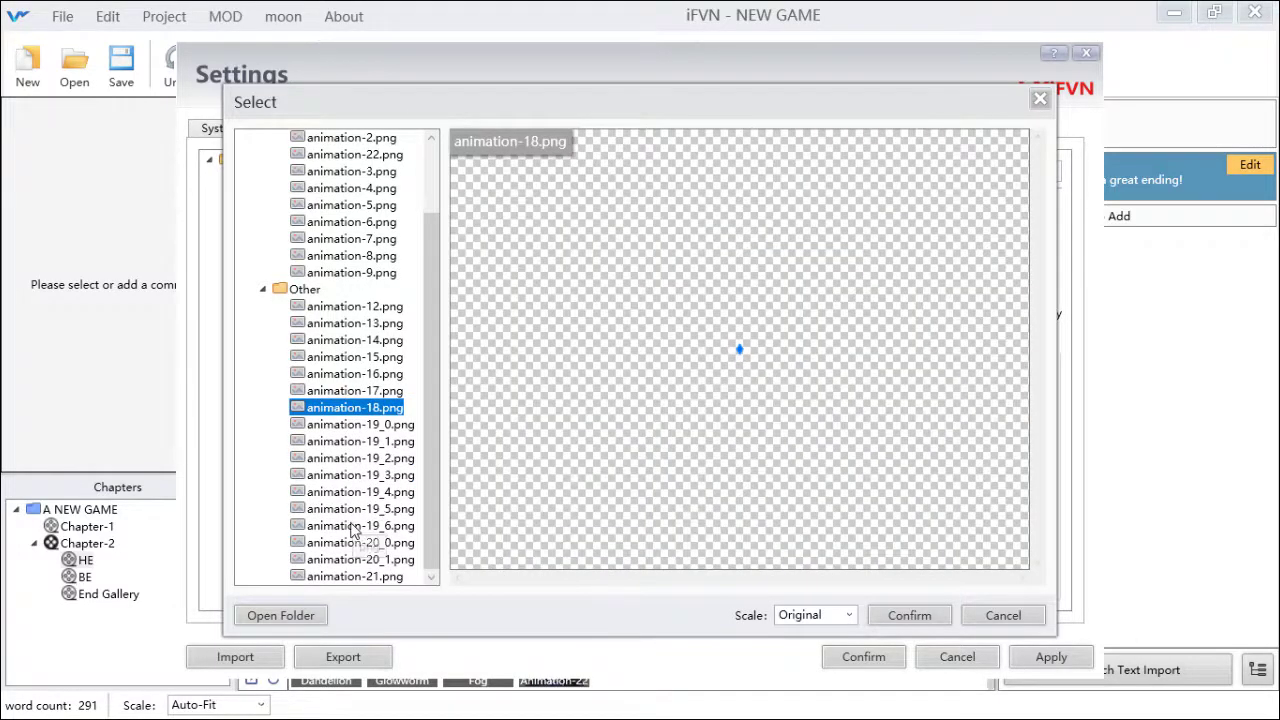
drag(352, 532, 383, 545)
click(909, 615)
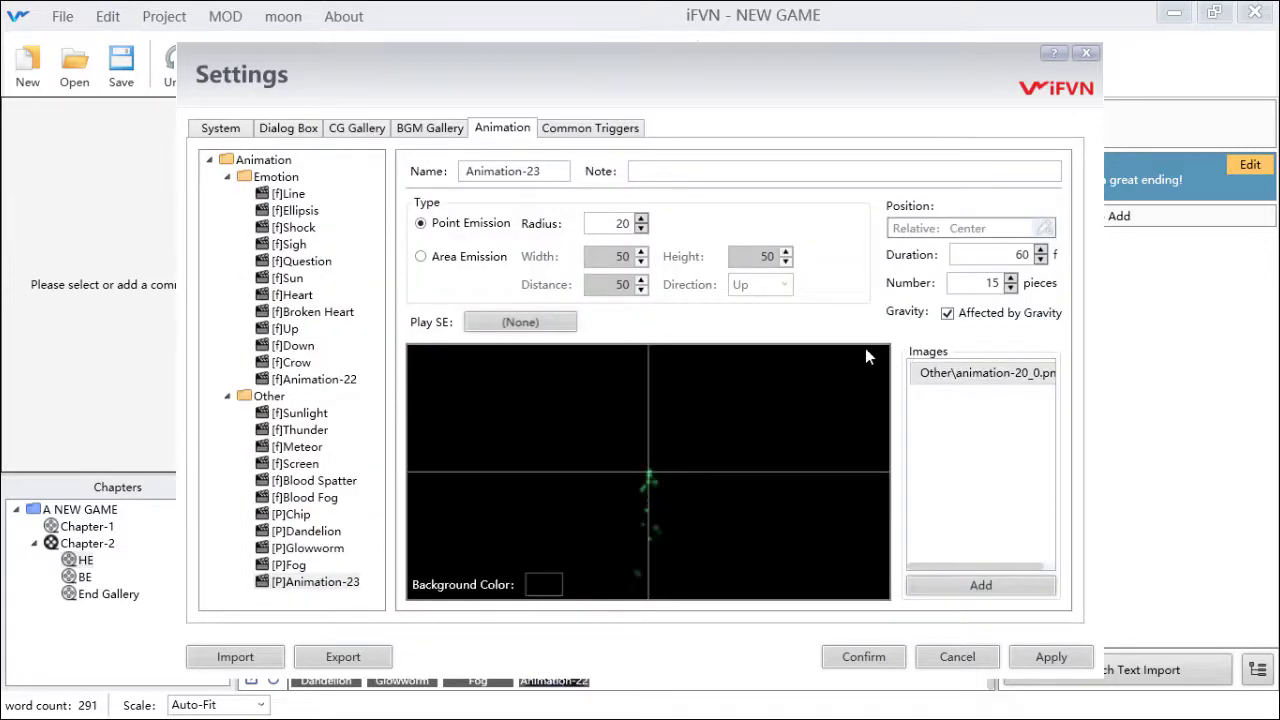
- Turn off gravity for the particles and use Area Emission with width 159, height 150 and distance 150
click(947, 314)
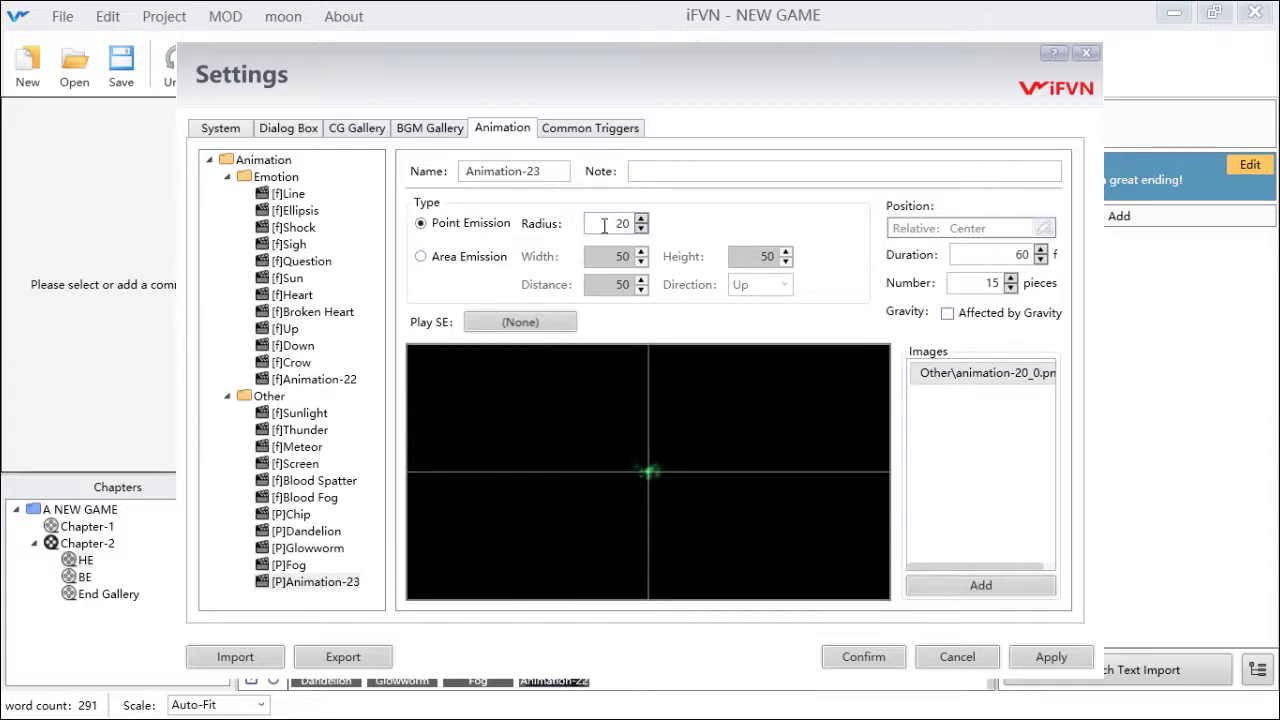
click(463, 262)
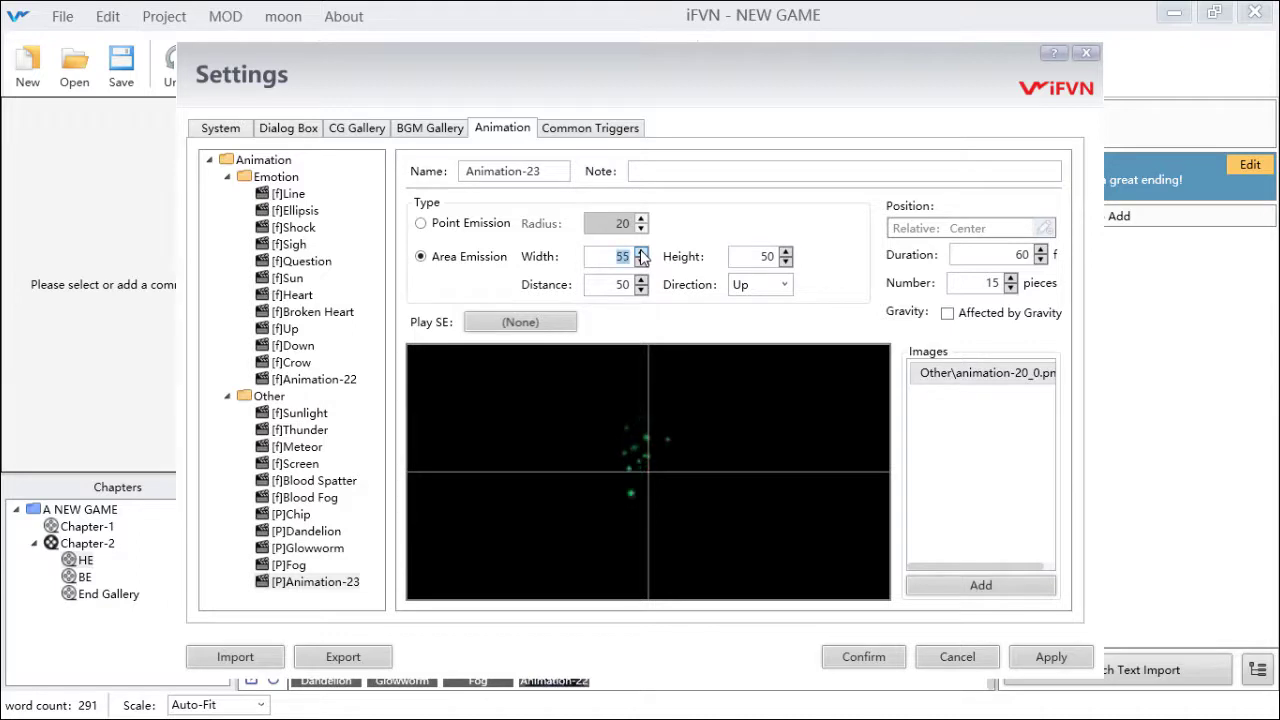
click(606, 266)
click(756, 256)
text(1)
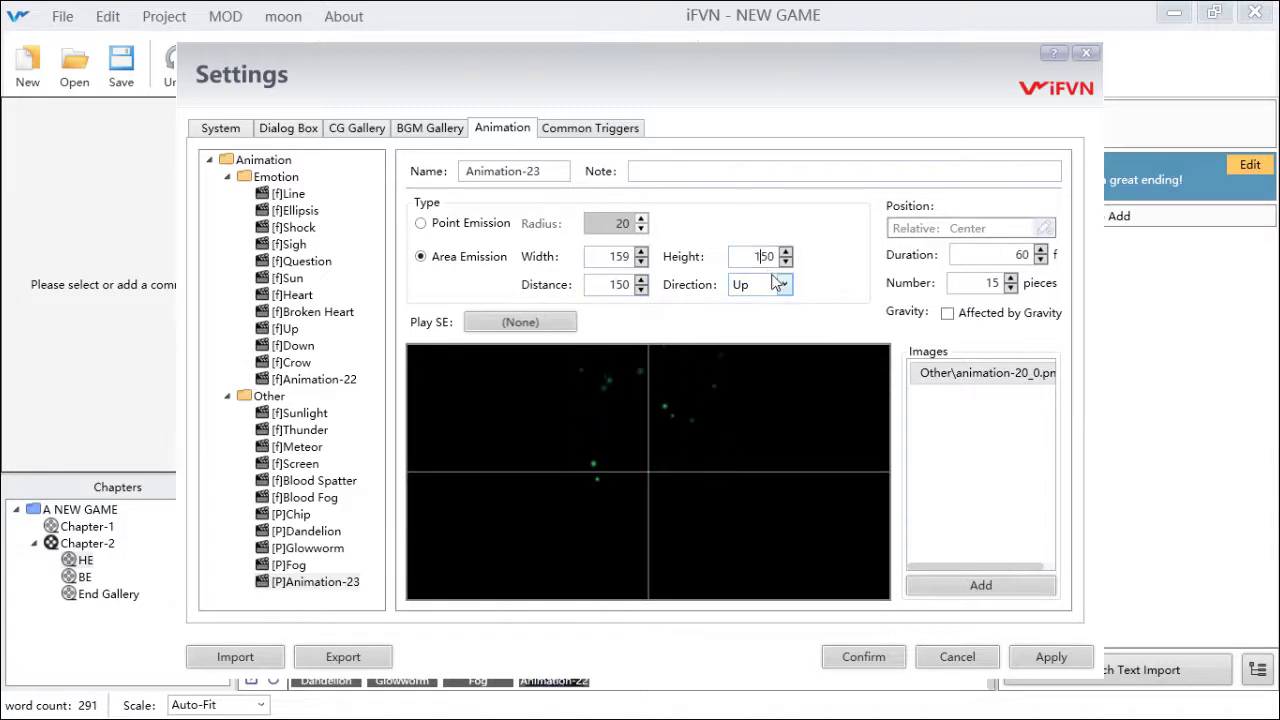
- Set the particle emission's direction to Left, its number to 100 pieces and its duration to 160 frames
click(775, 284)
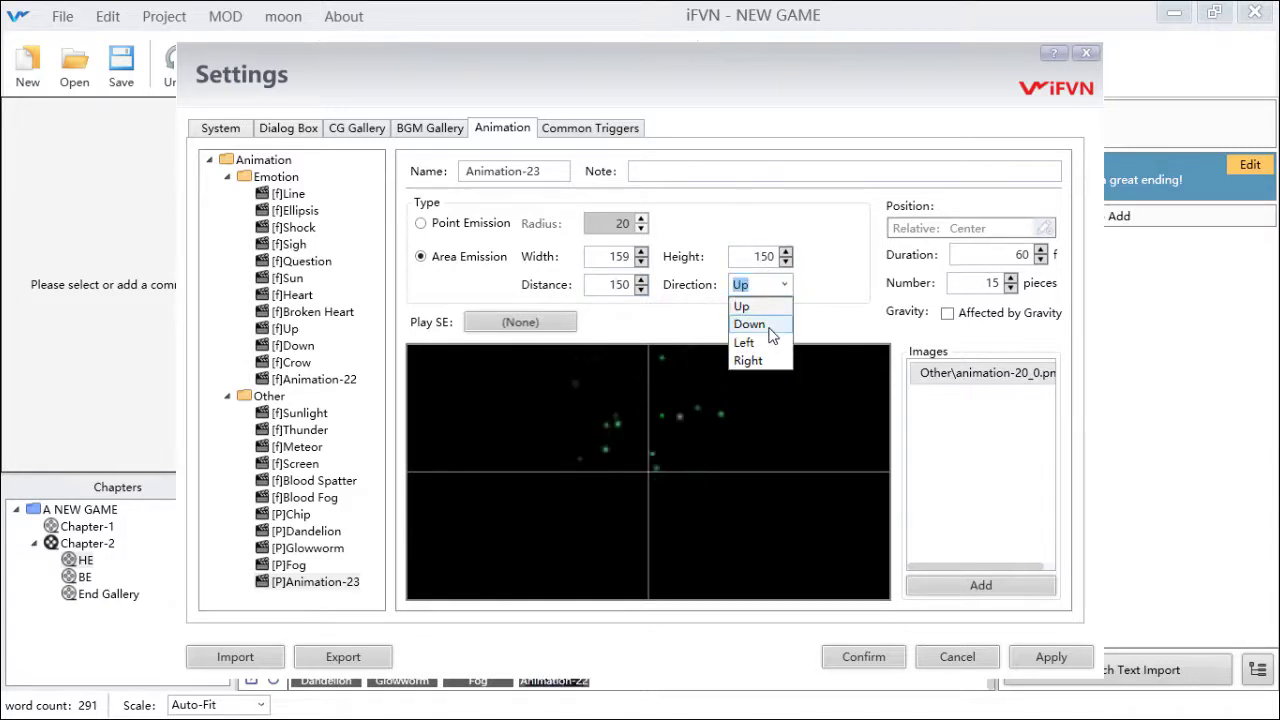
click(771, 334)
click(786, 285)
click(763, 341)
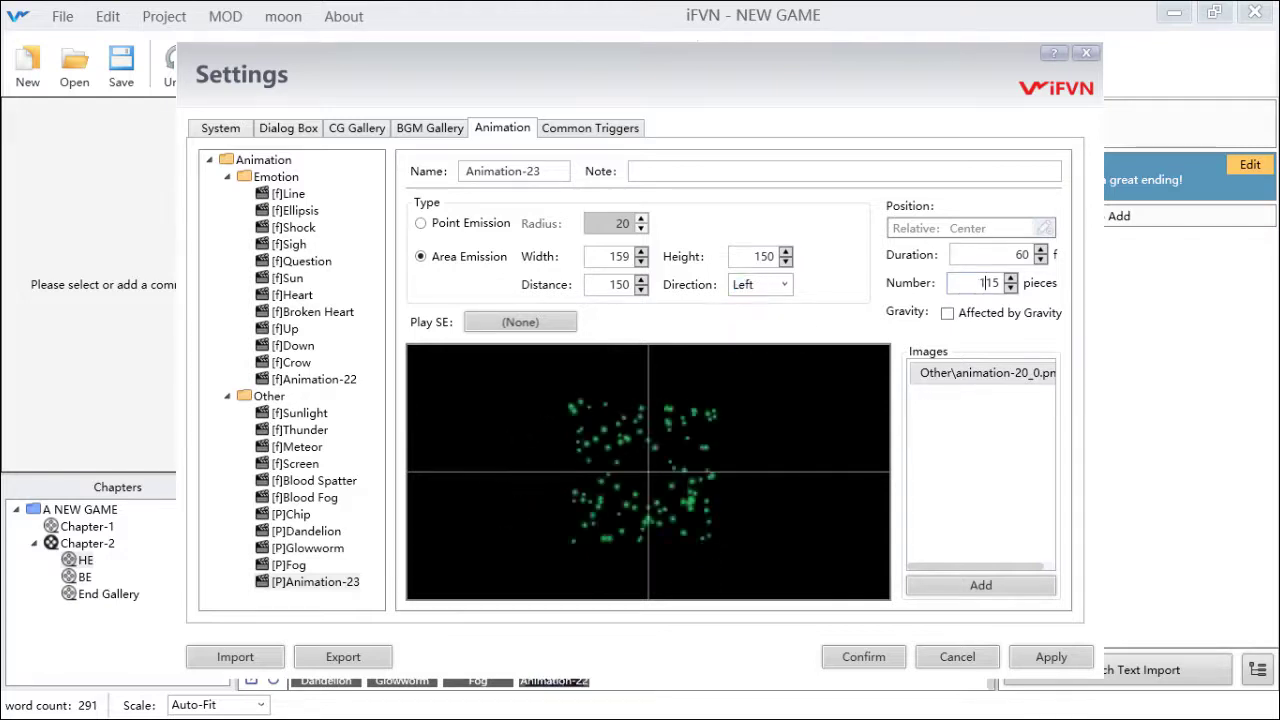
click(1001, 254)
text(1)
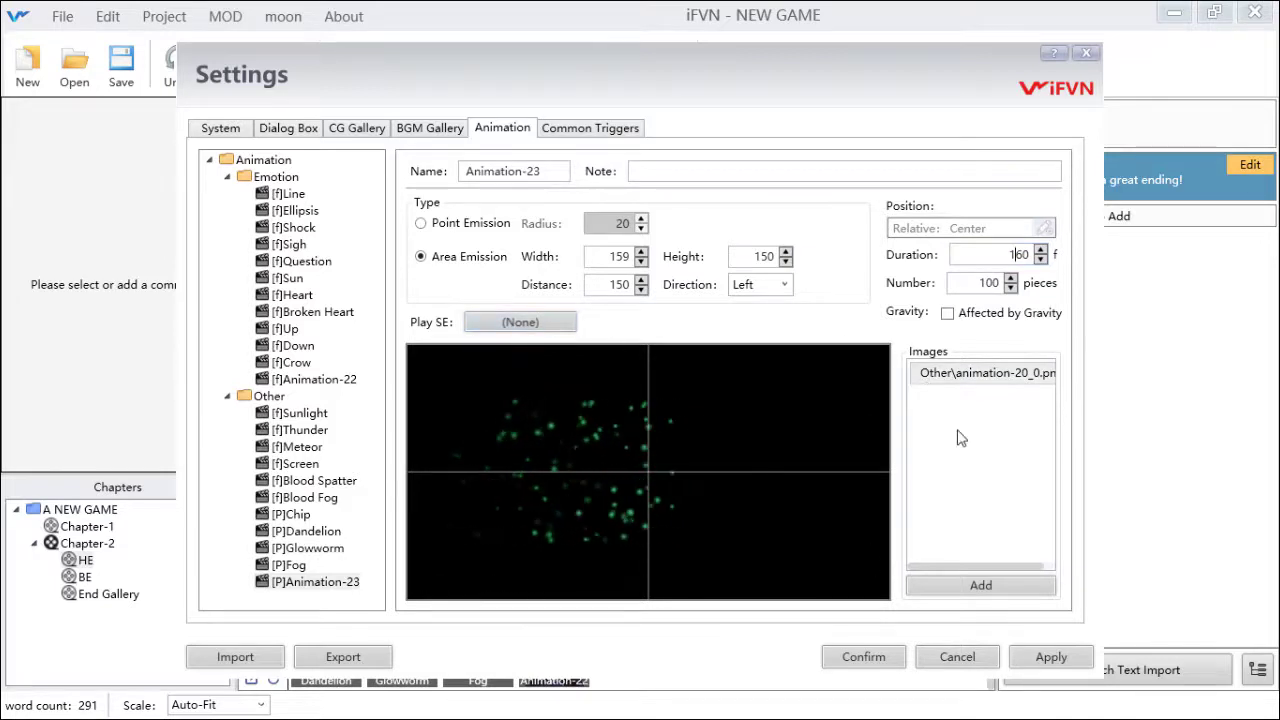
- Confirm the settings and place Animation-23 in the scene to the right of the face animation
click(870, 659)
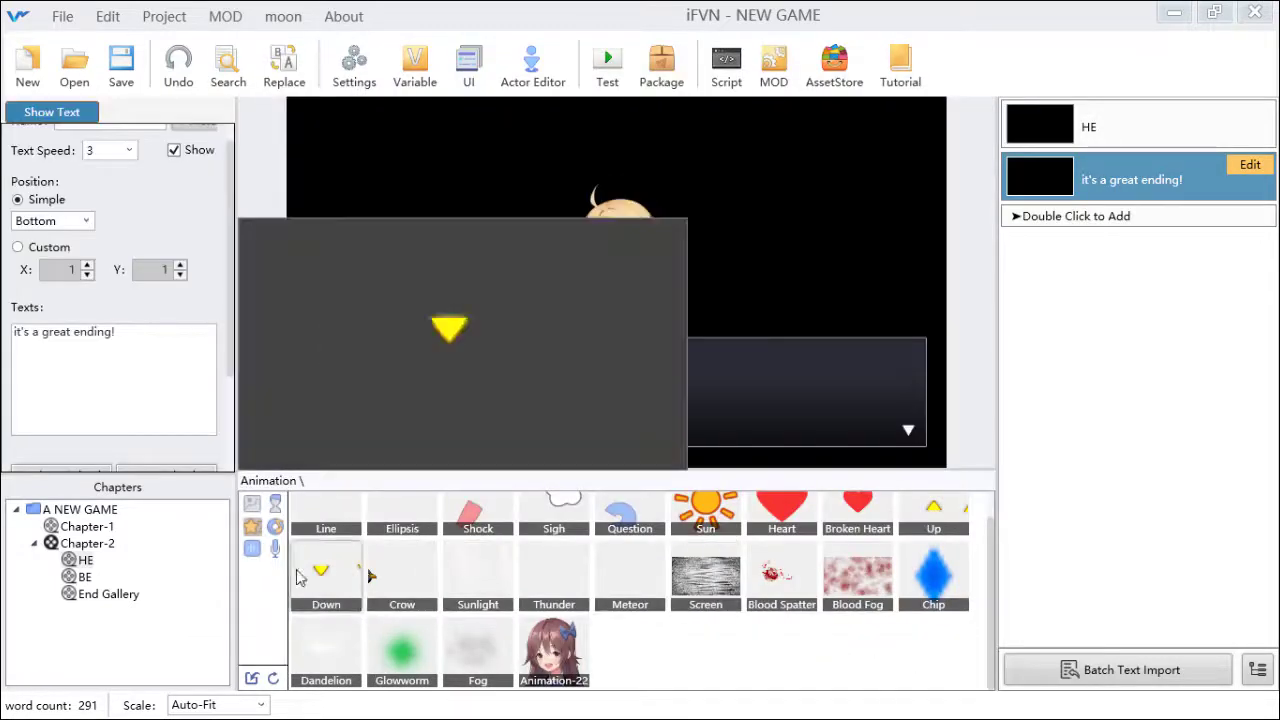
mouse_move(640, 637)
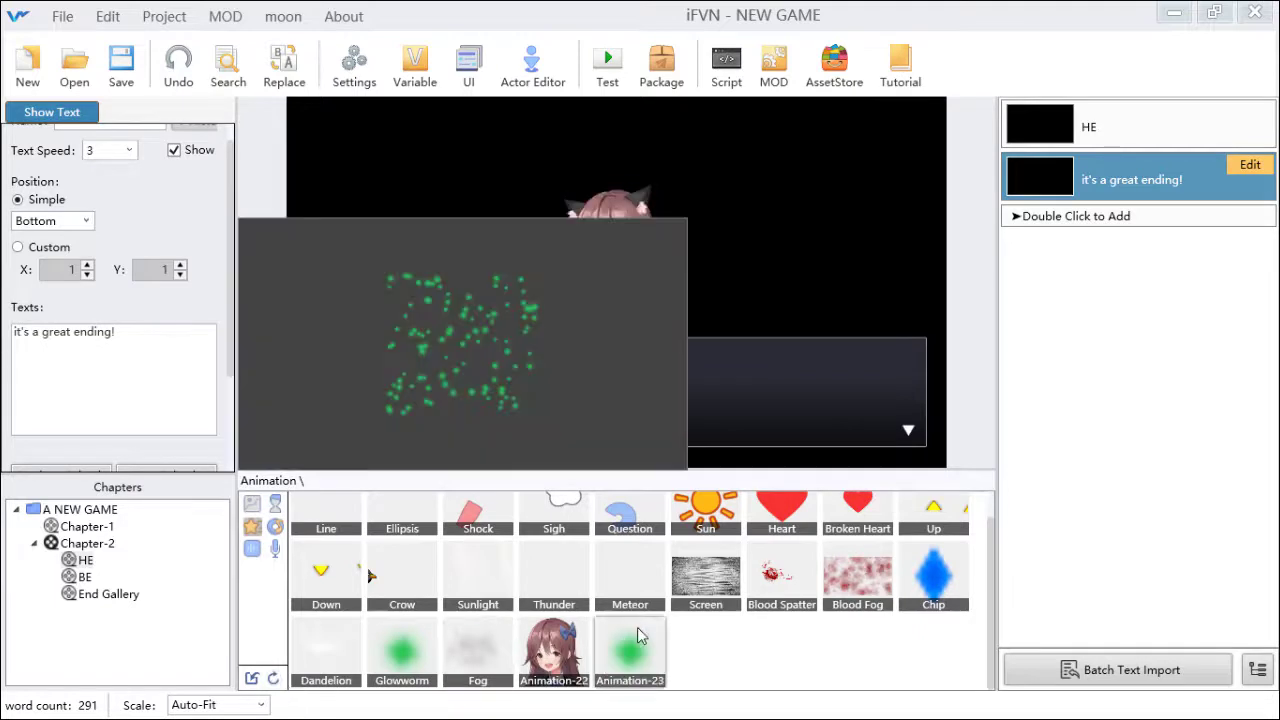
drag(640, 644, 784, 297)
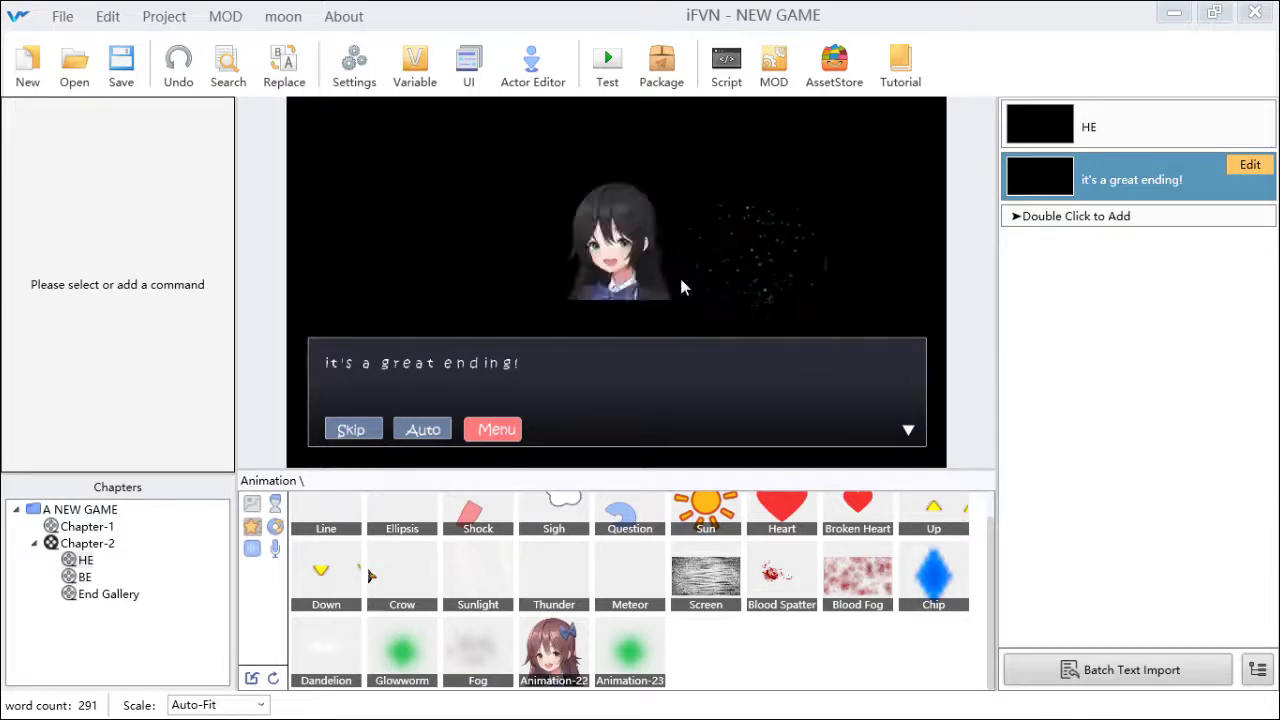
- Add a new common trigger in the settings and name it saveGame
click(360, 64)
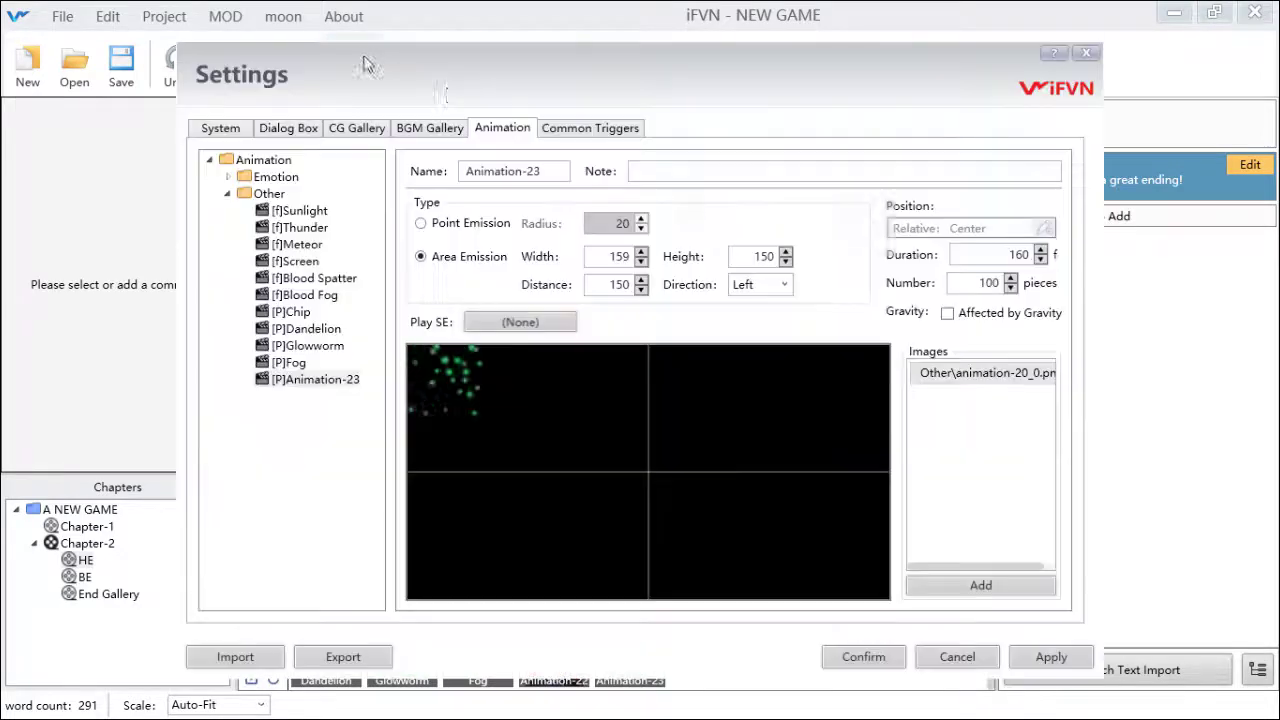
click(619, 137)
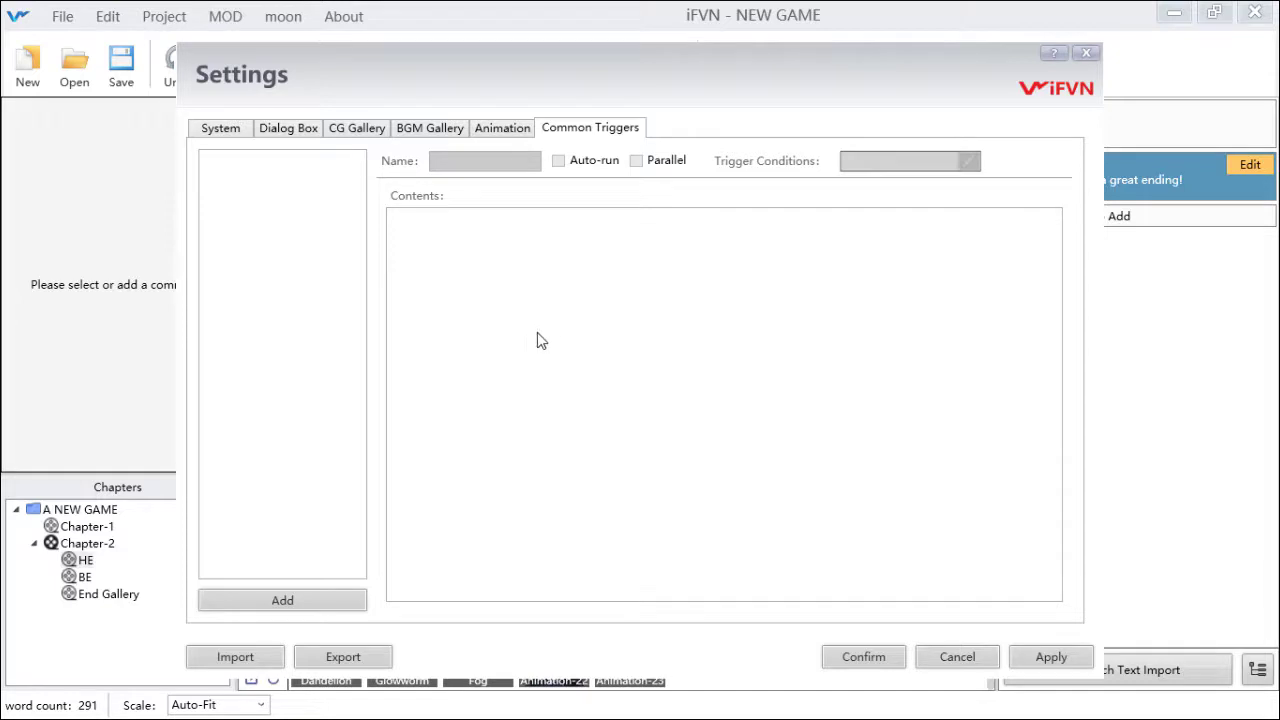
click(350, 610)
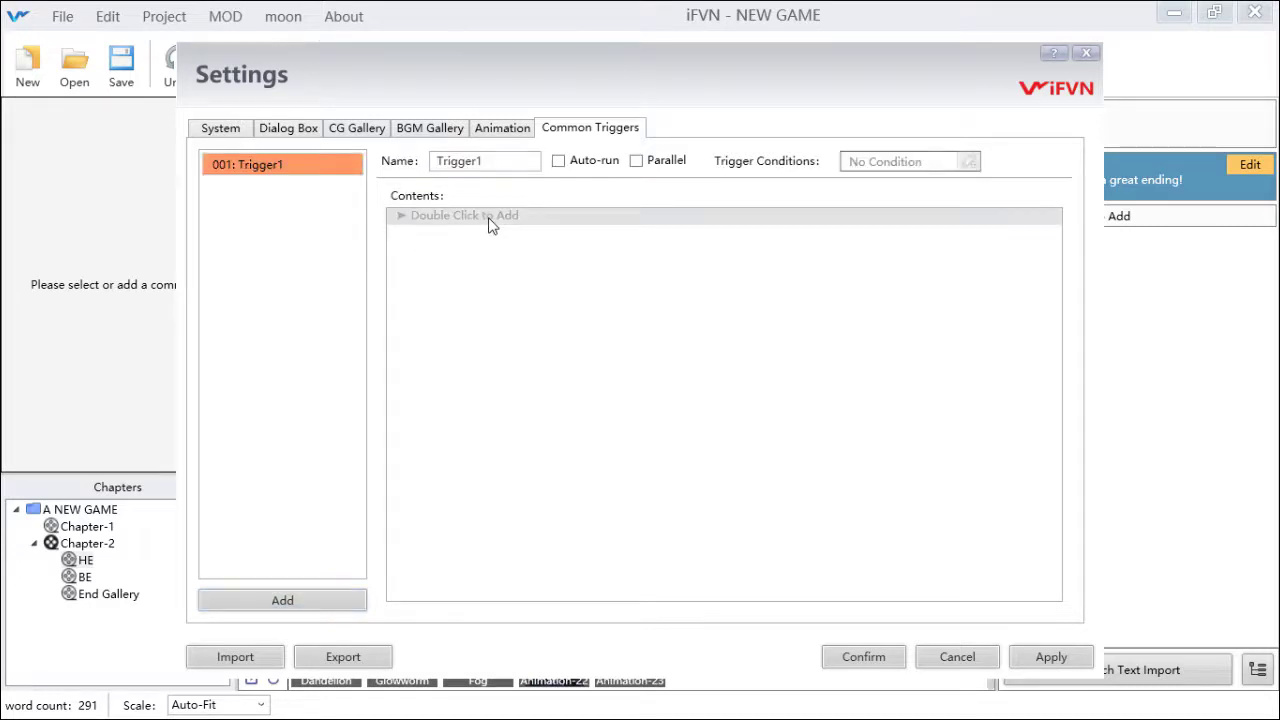
double_click(488, 161)
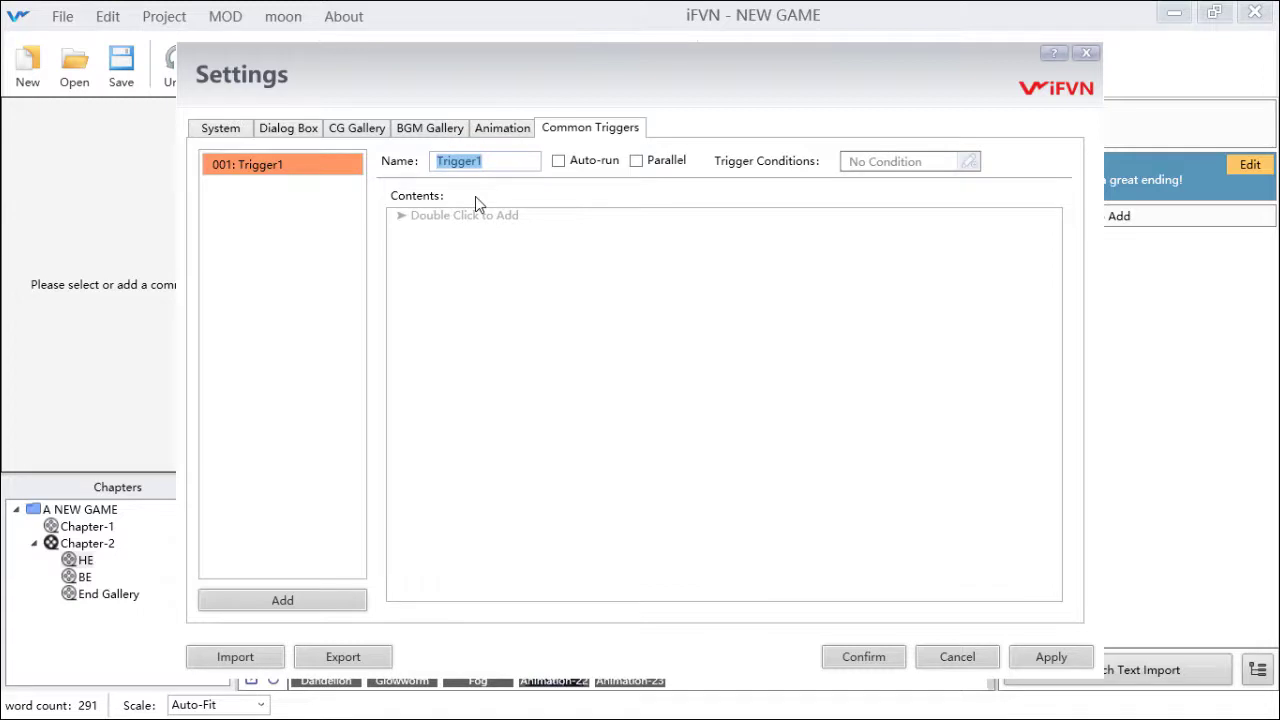
text(s)
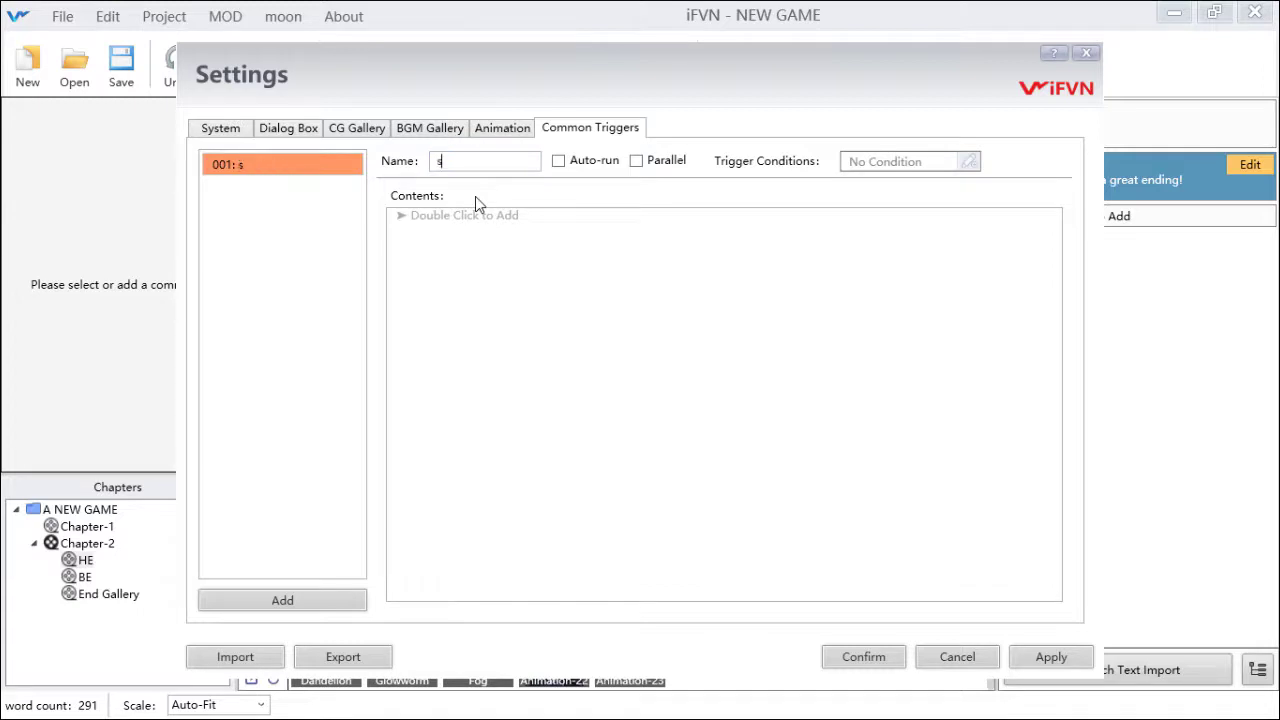
text(aveGame)
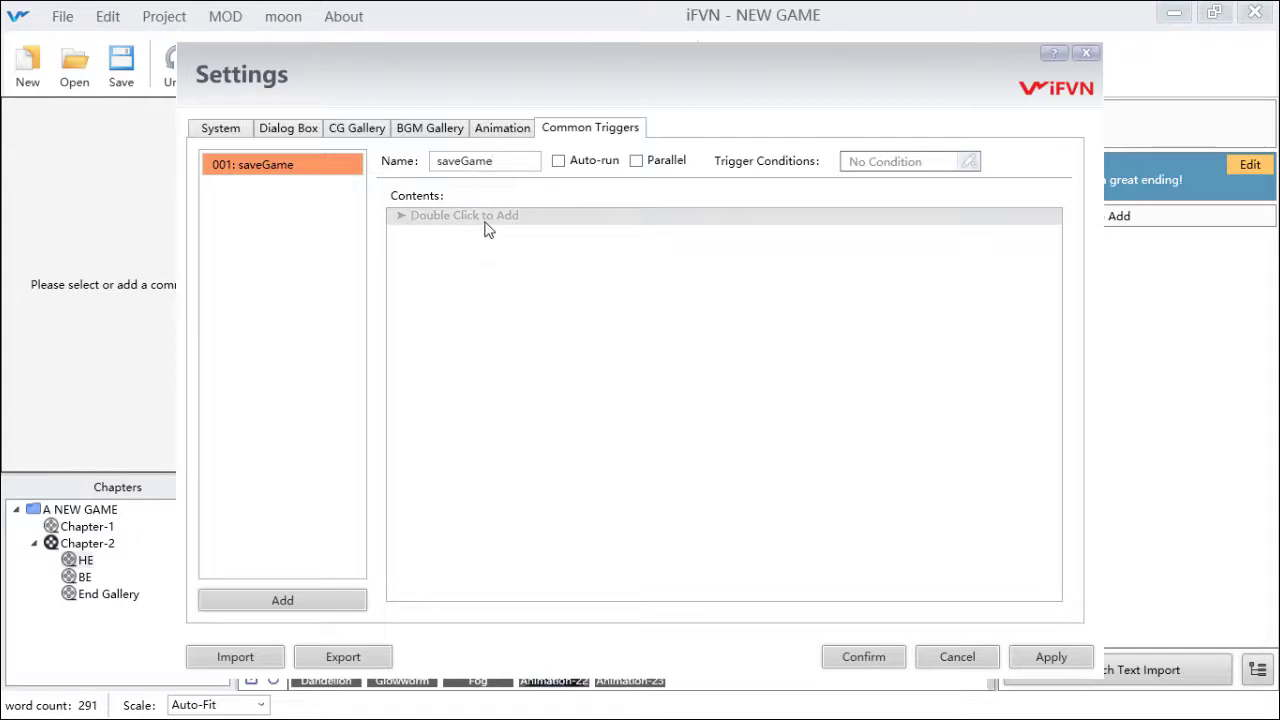
- Add the Save Game command to the saveGame trigger's contents and confirm the settings
click(488, 229)
double_click(488, 229)
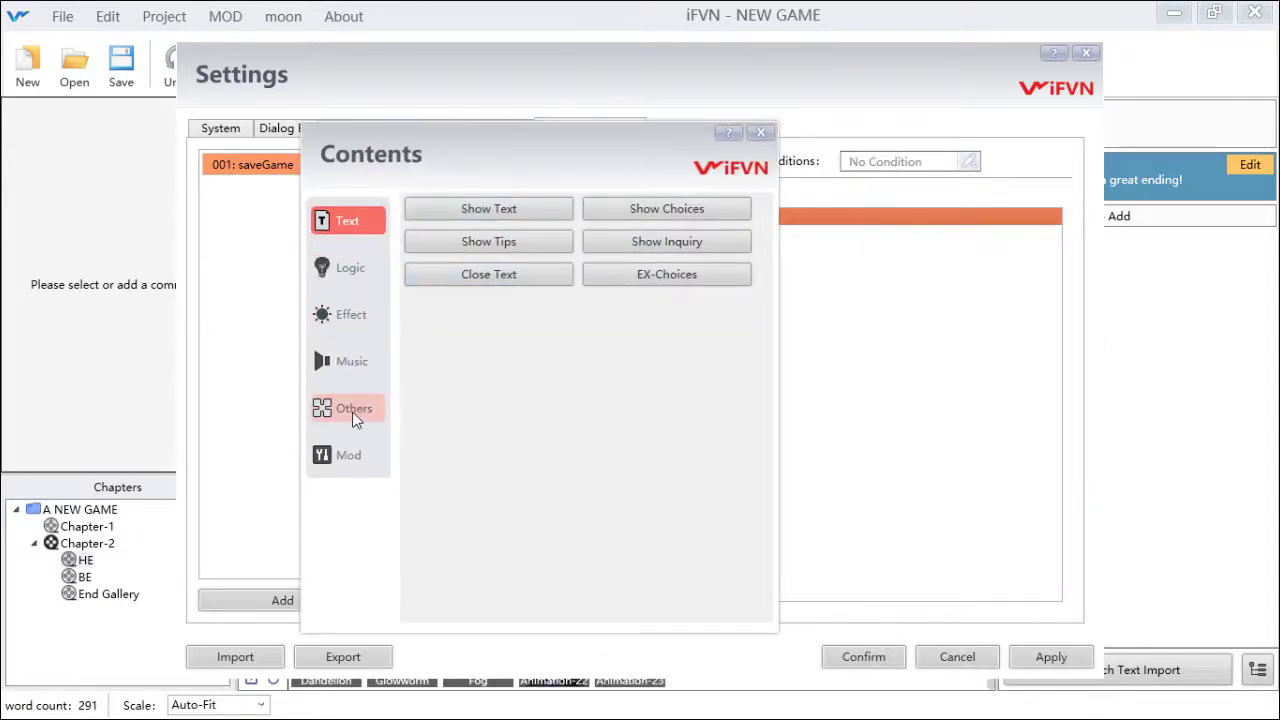
click(352, 408)
click(478, 243)
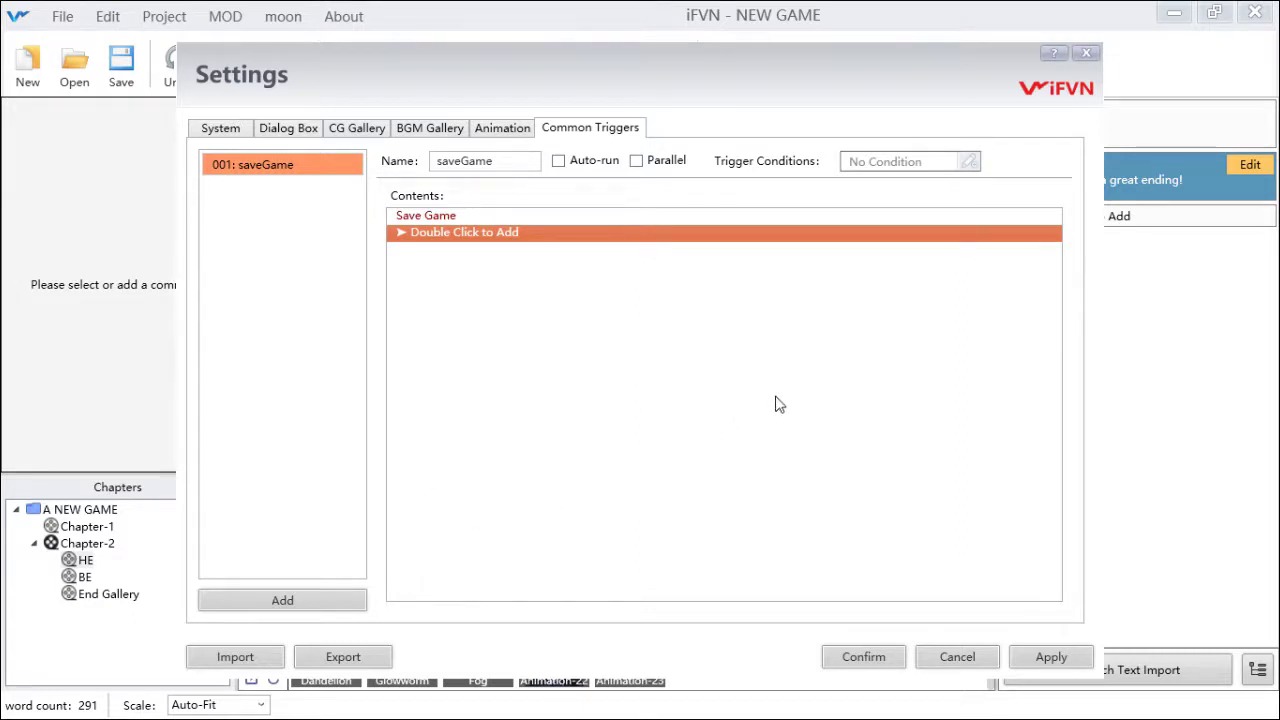
click(866, 657)
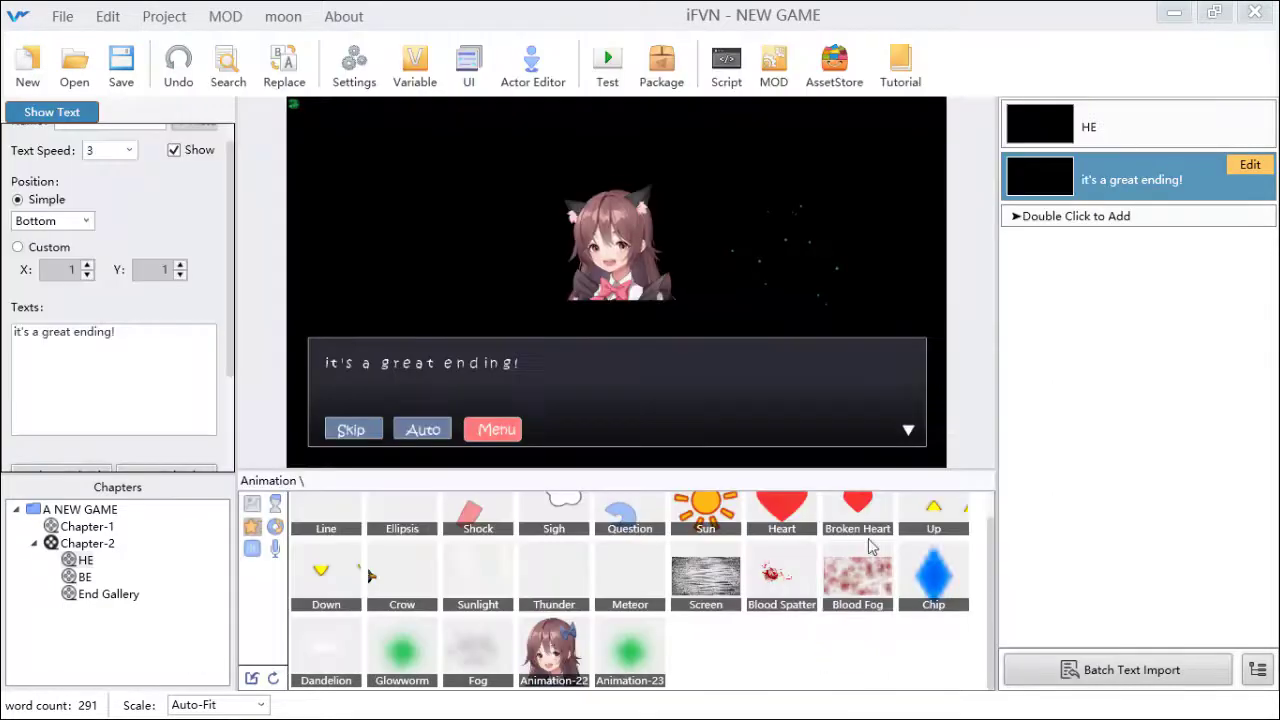
- Add a Common Trigger command calling saveGame at the end of the contents of Chapter-2's "It's a nice day!" line
click(87, 543)
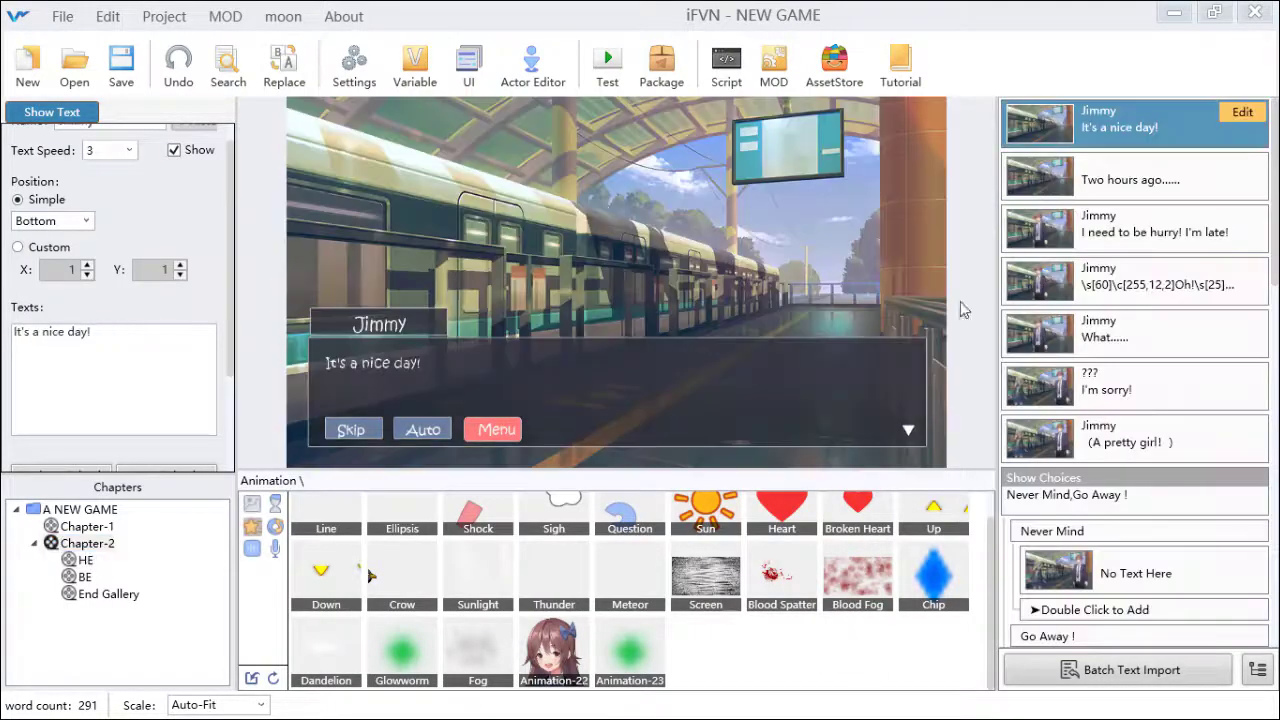
click(1120, 187)
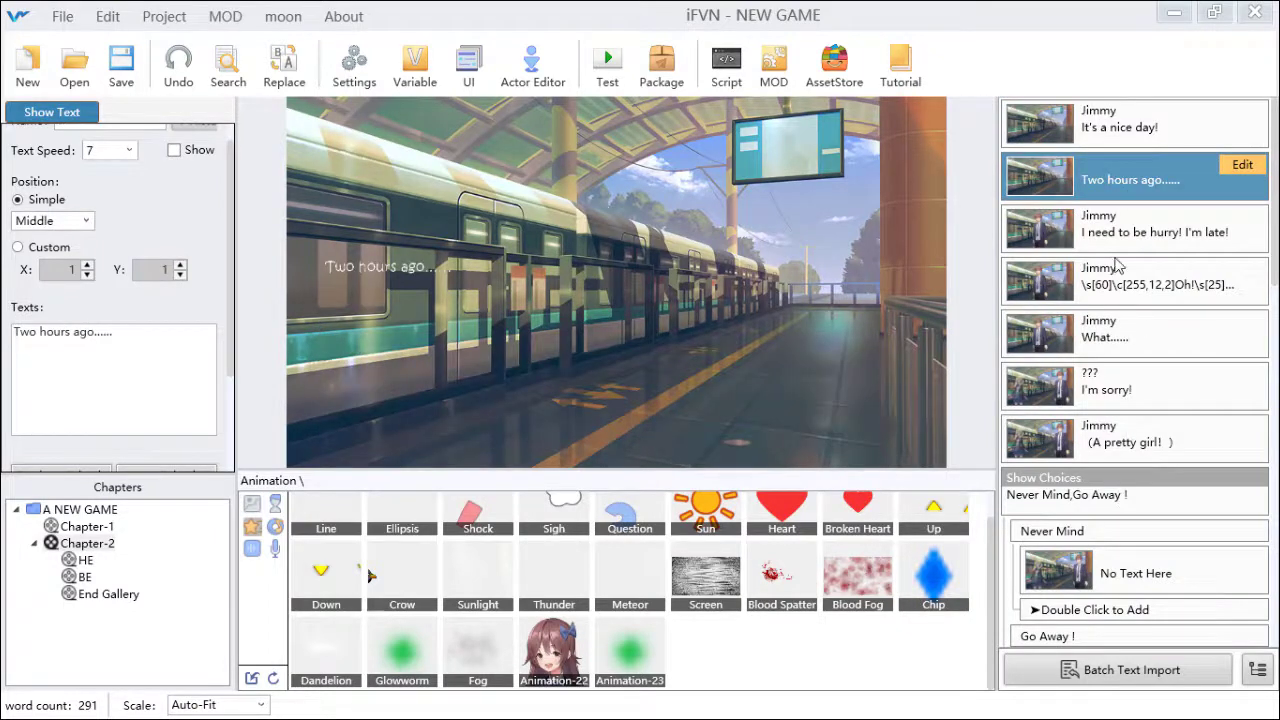
click(1146, 248)
click(1124, 140)
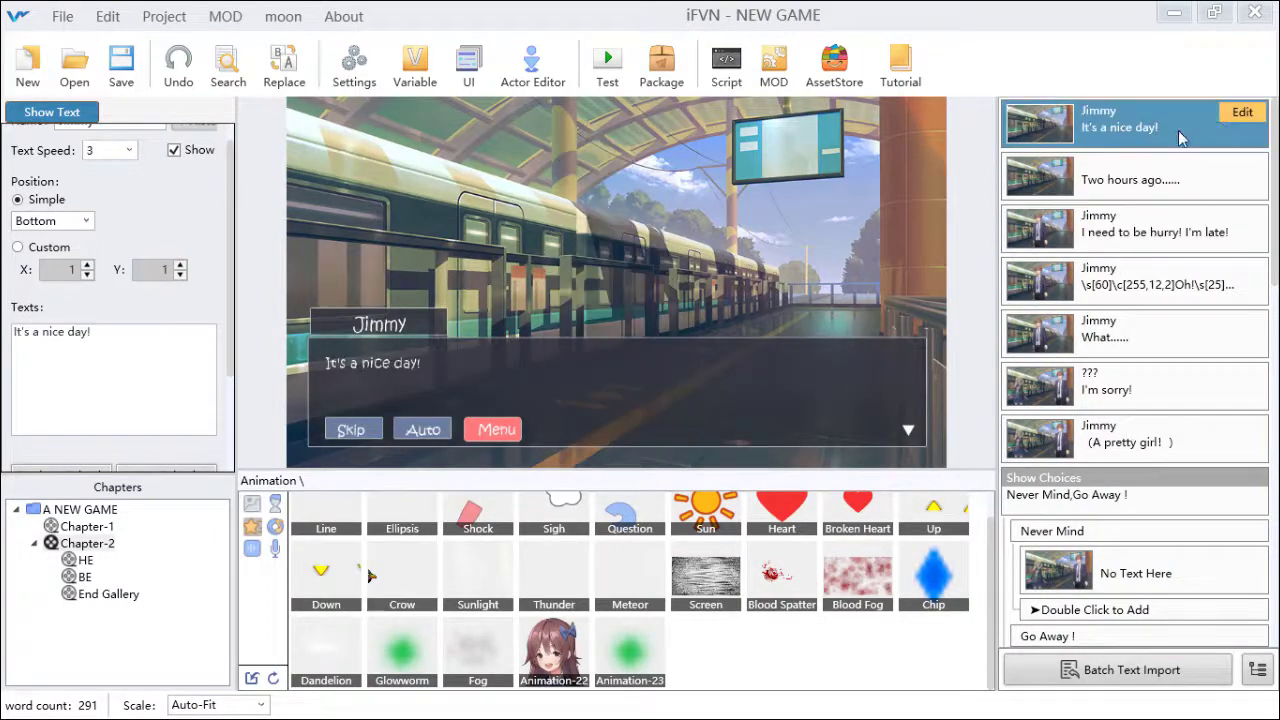
click(1242, 113)
click(814, 205)
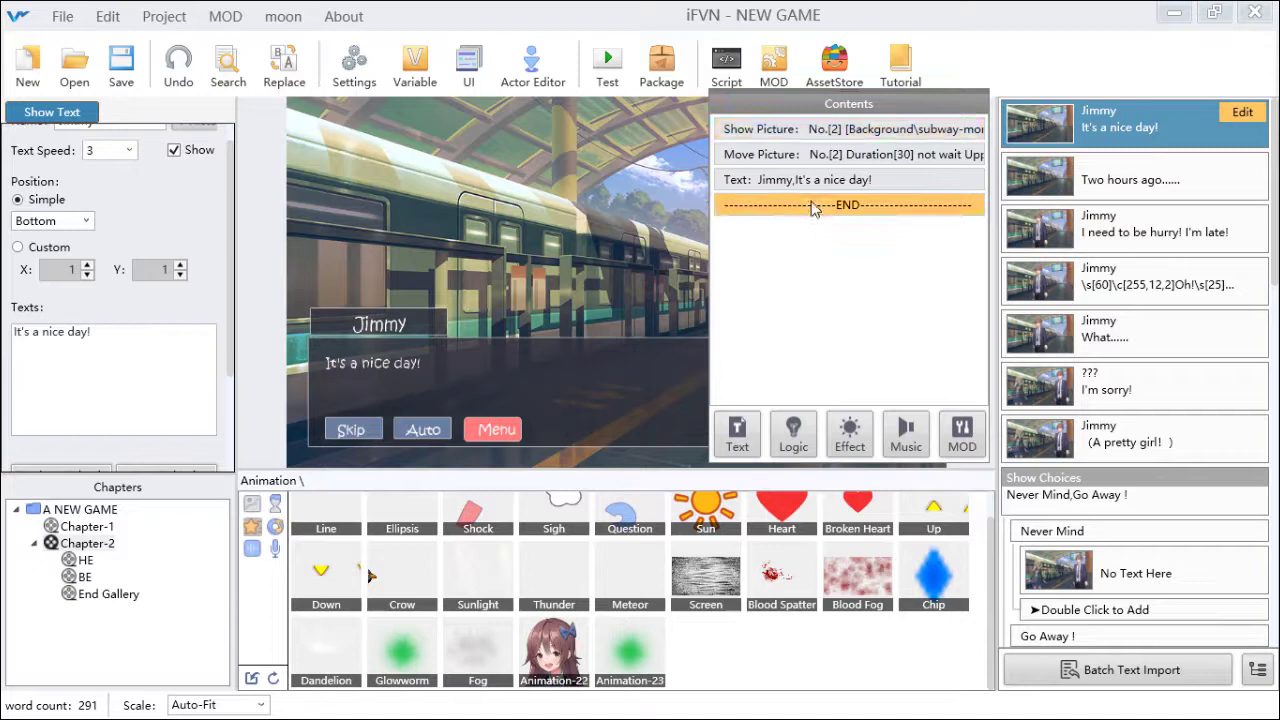
click(849, 437)
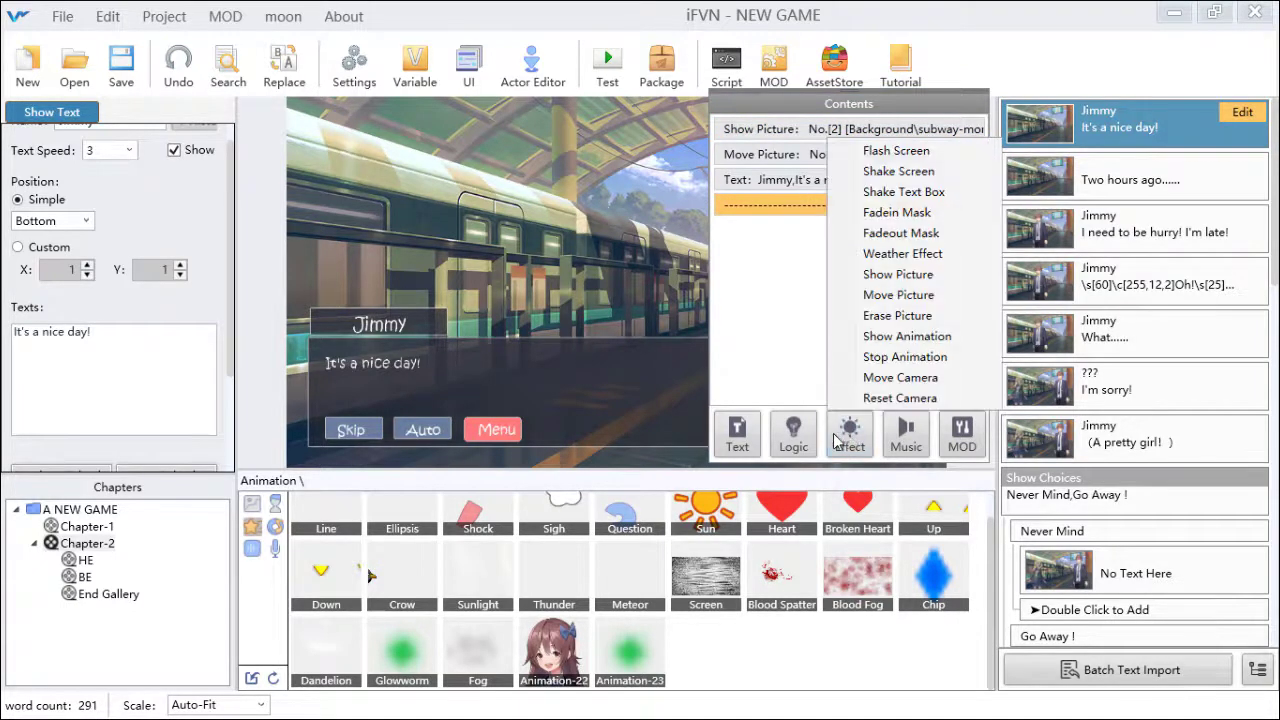
click(793, 437)
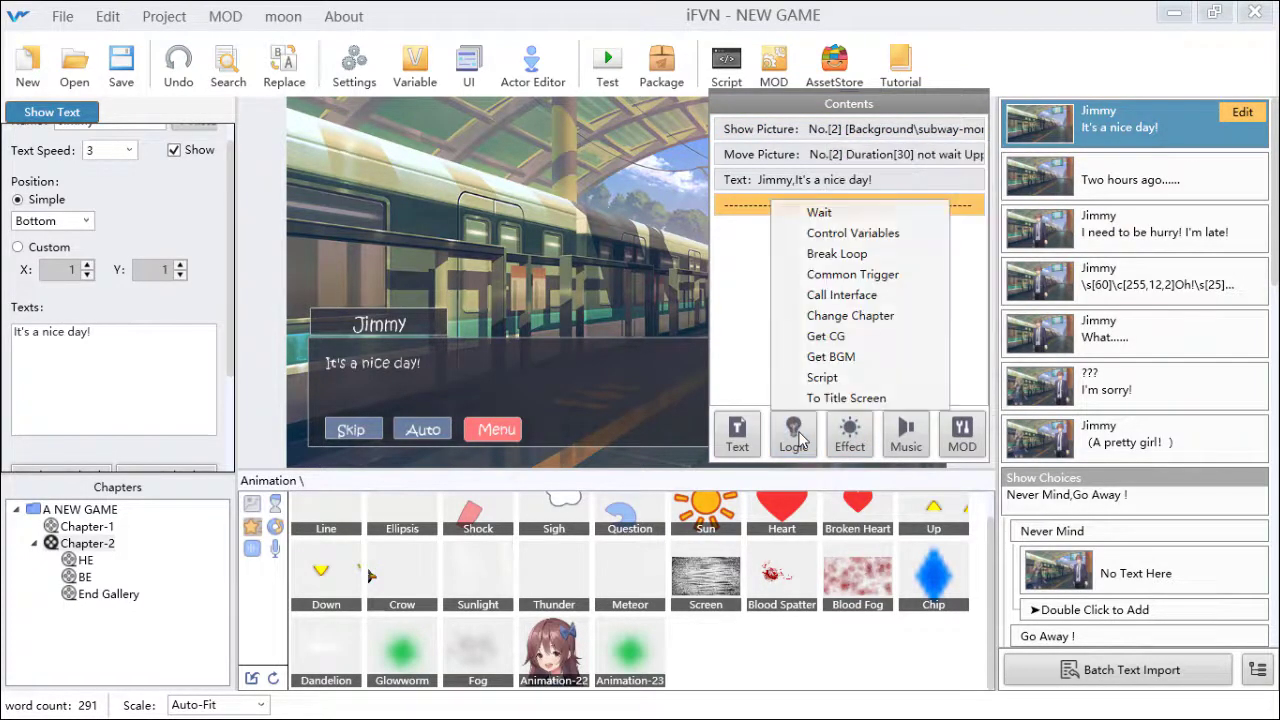
click(855, 276)
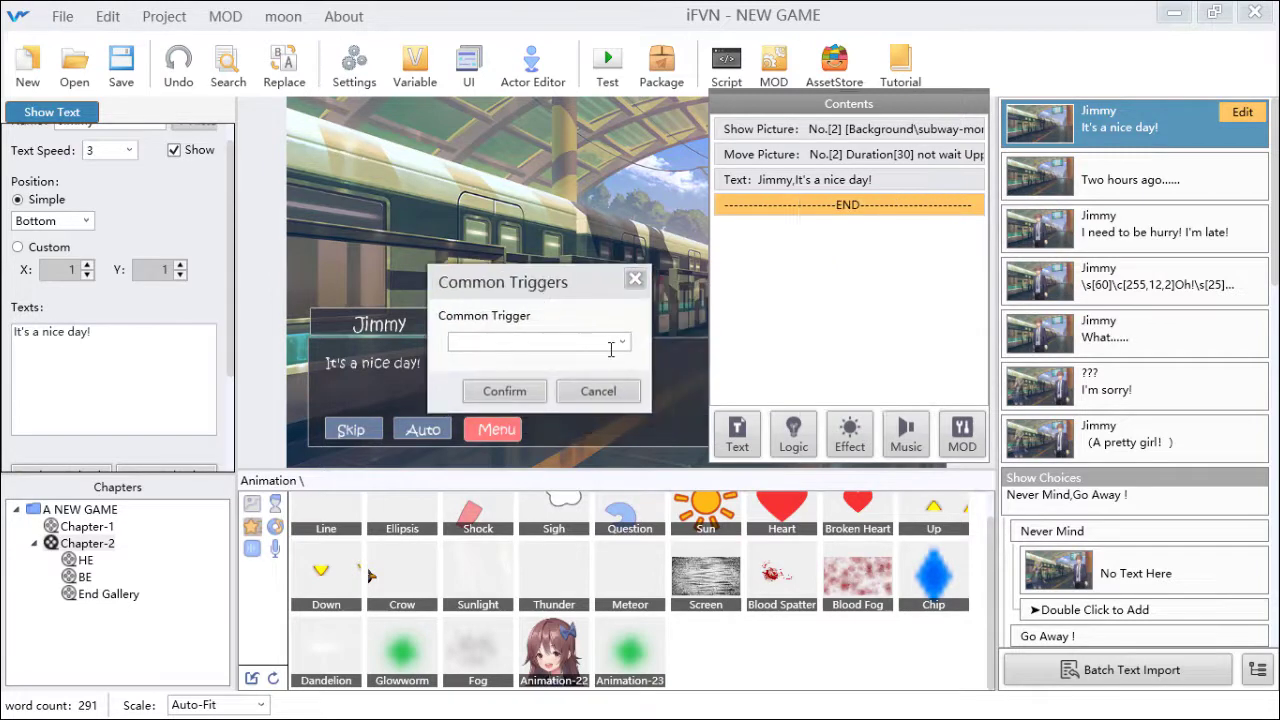
click(560, 342)
click(500, 365)
click(505, 391)
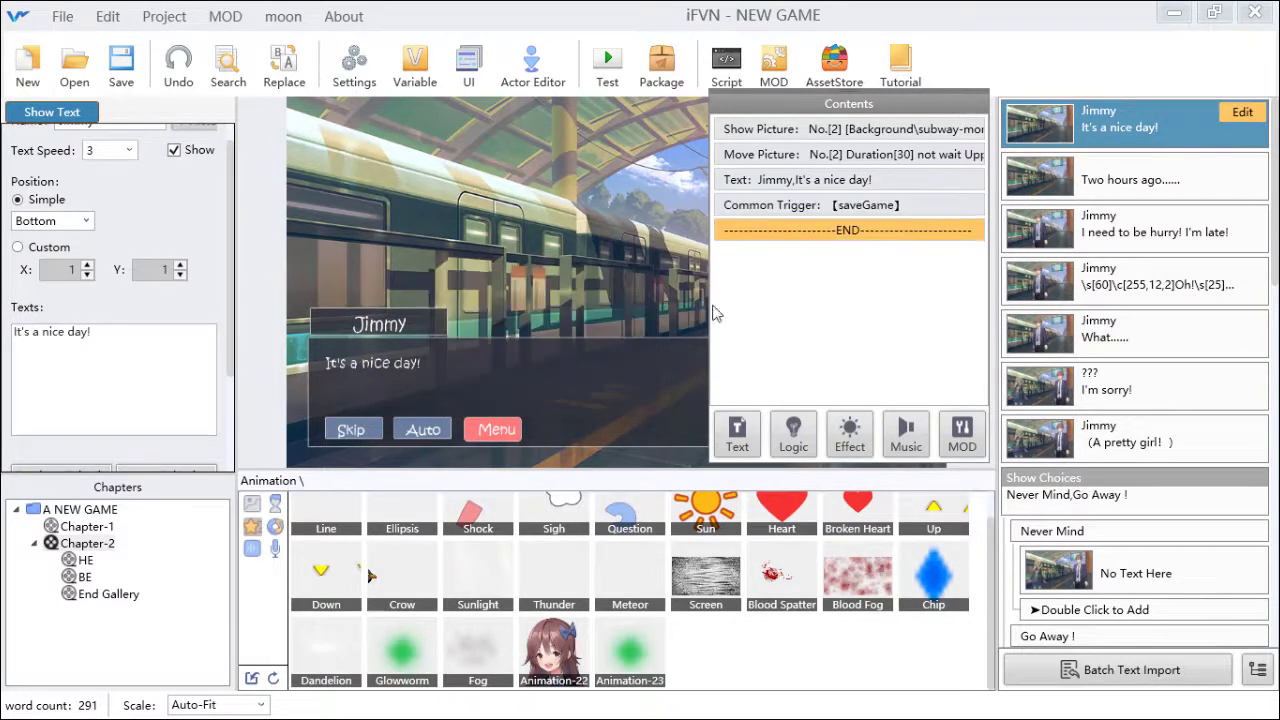
- Run the game test, start a new game, inspect the Save screen's slots and resume play
click(604, 64)
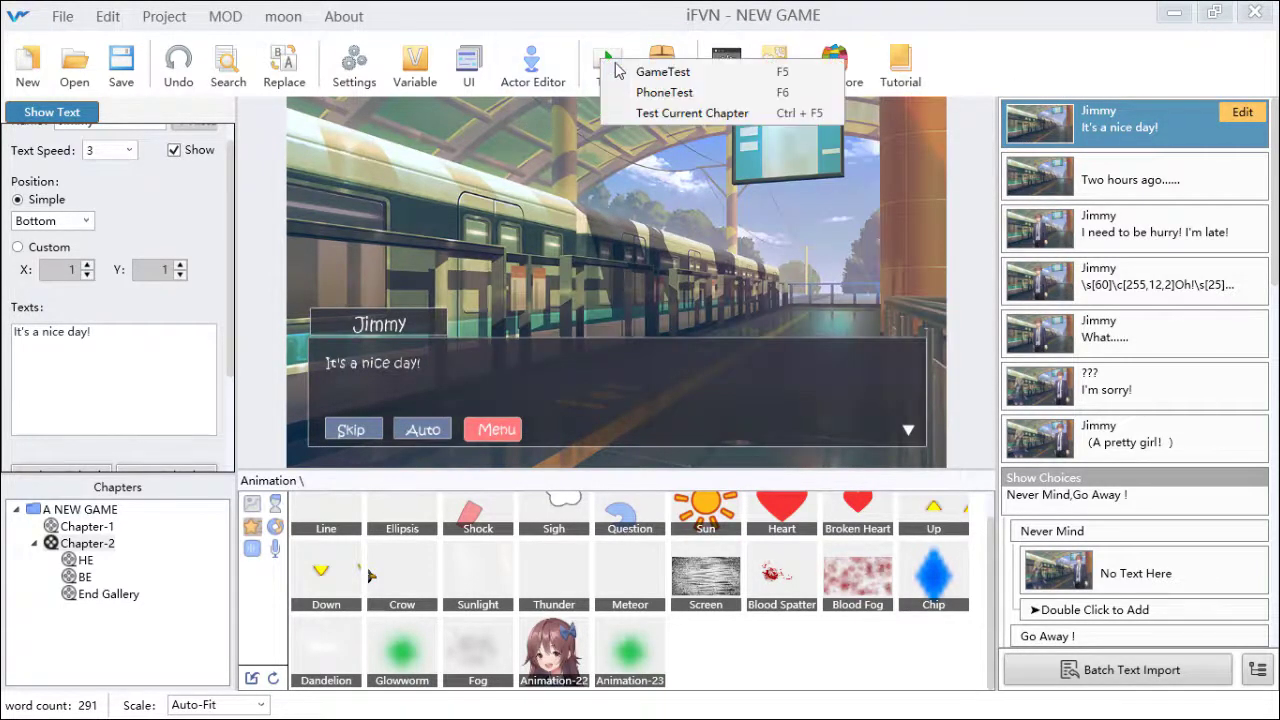
click(630, 58)
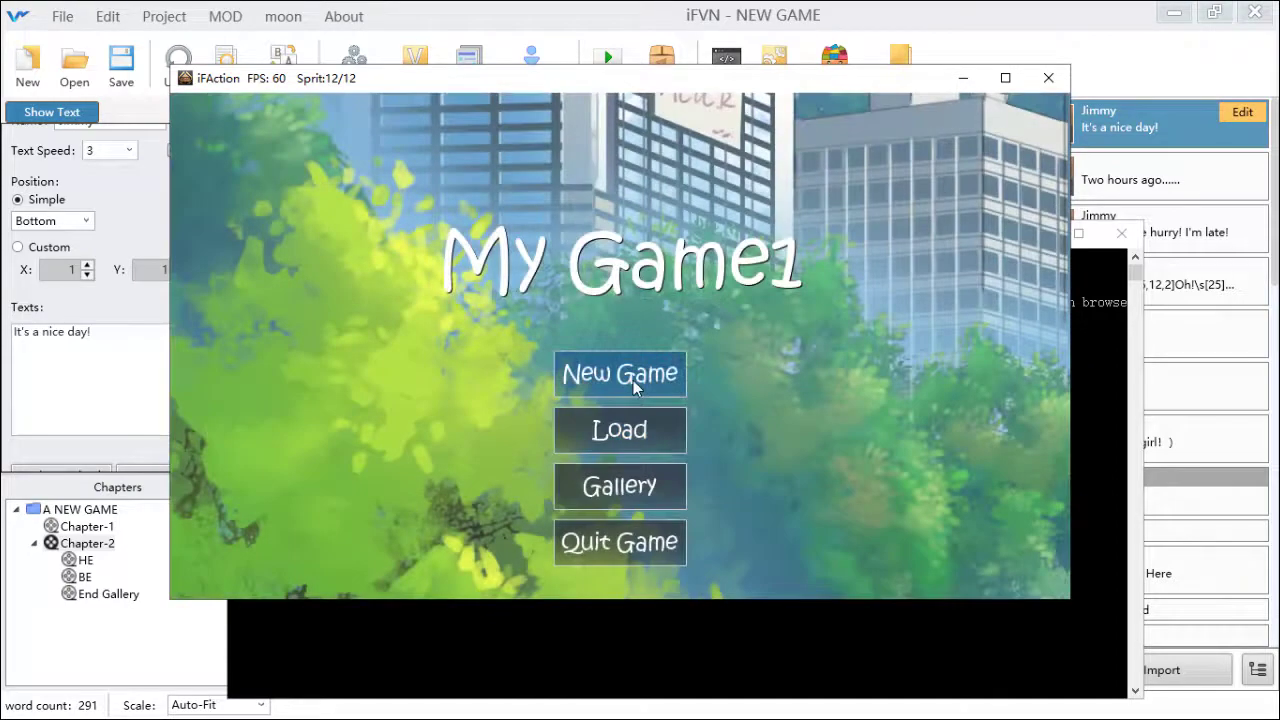
click(633, 380)
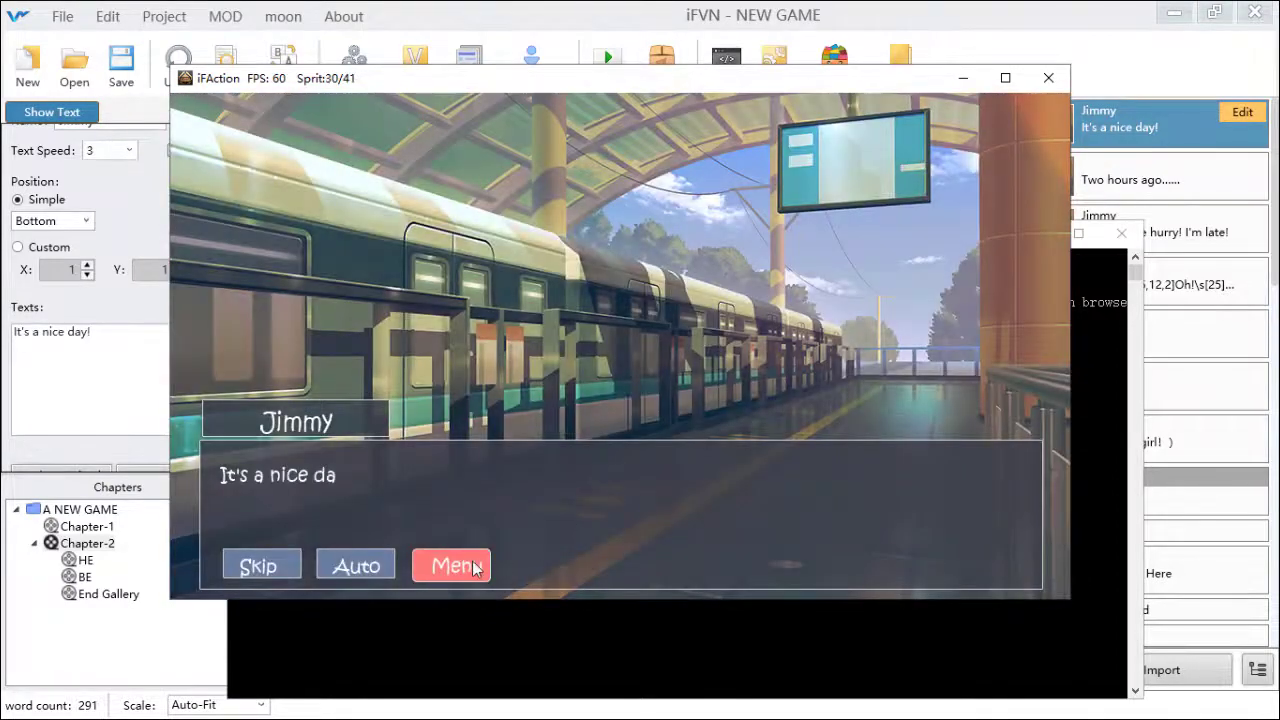
click(470, 566)
click(289, 281)
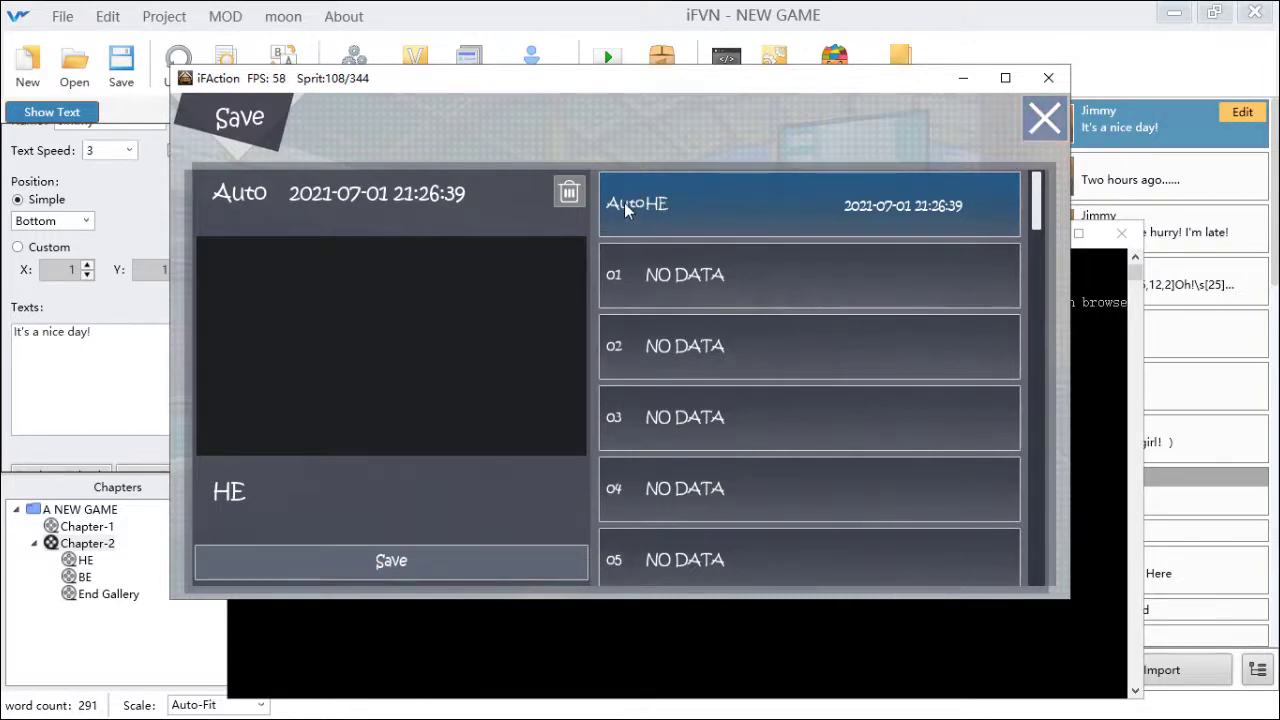
click(1043, 119)
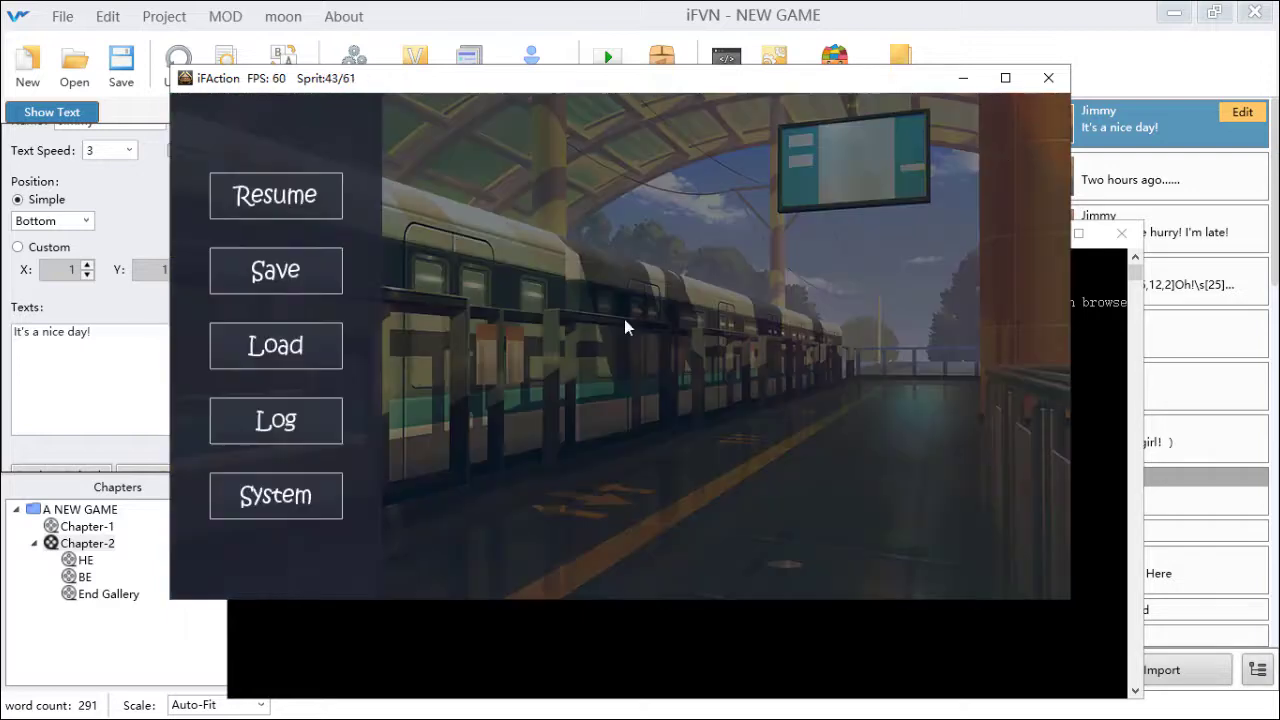
click(297, 211)
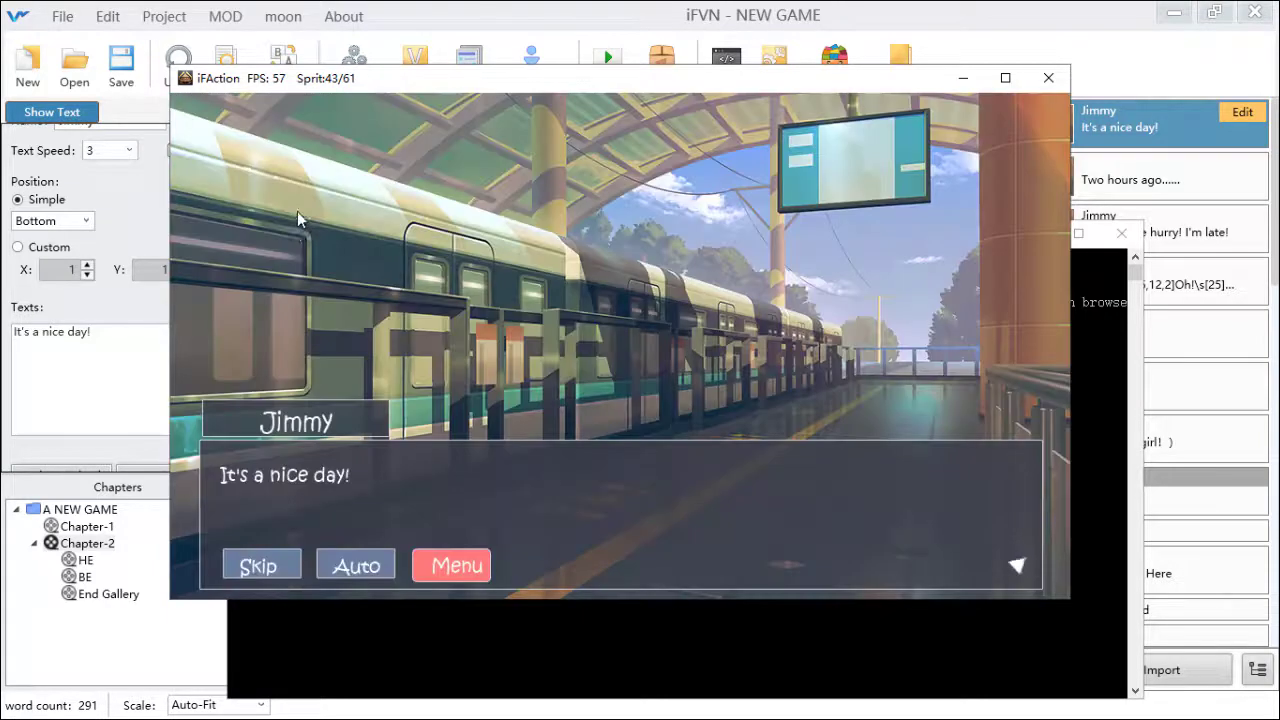
- Advance the dialogue past "Two hours ago......", inspect the Auto slot on the Save screen again and close the game test
click(791, 437)
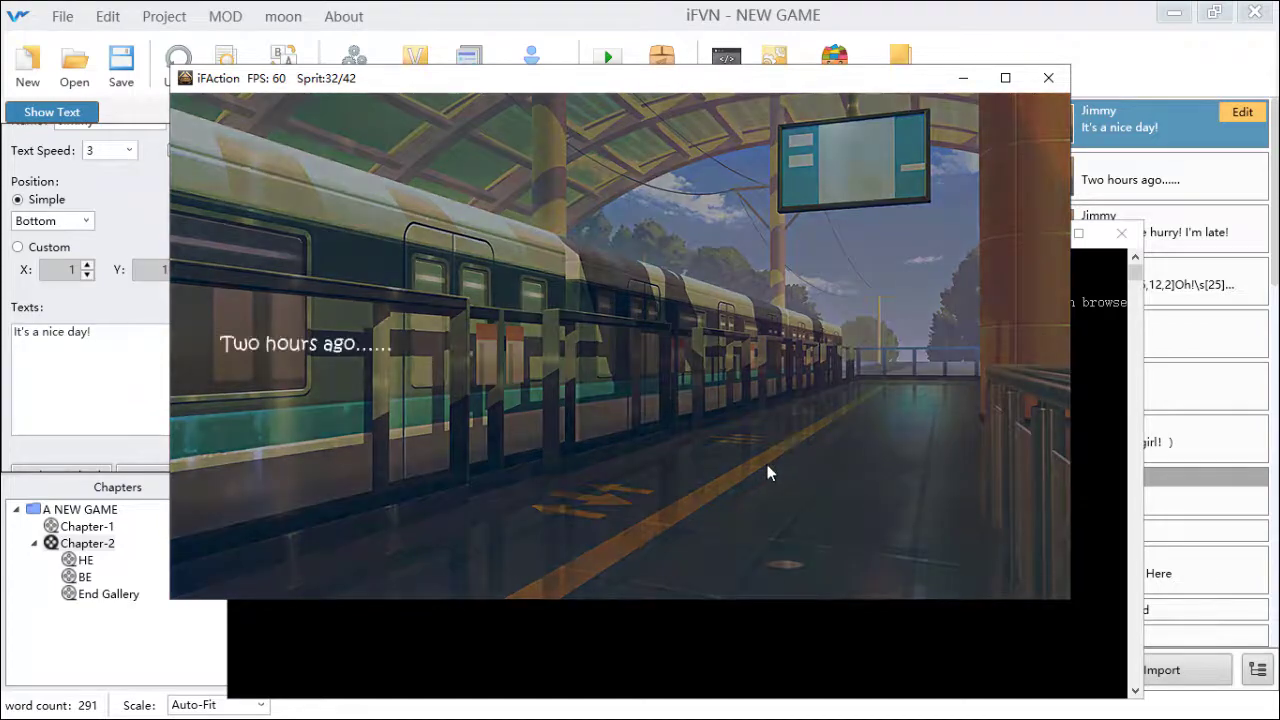
click(767, 464)
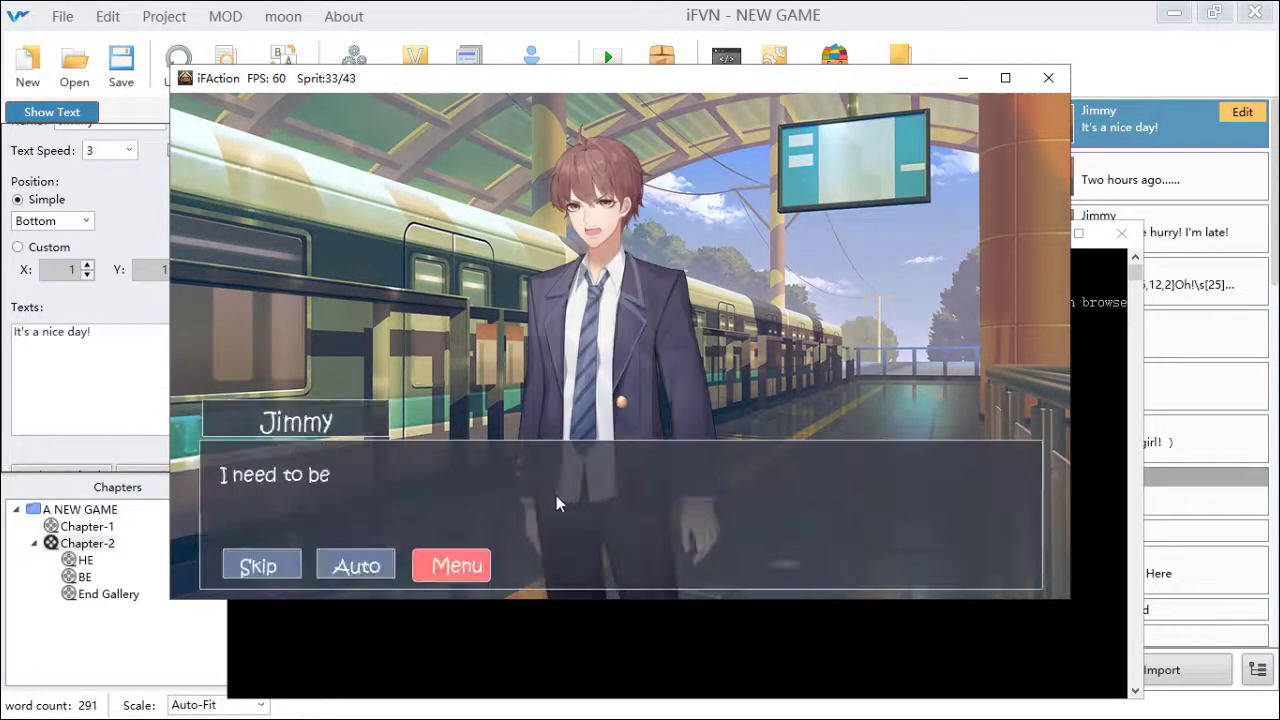
right_click(556, 496)
right_click(303, 284)
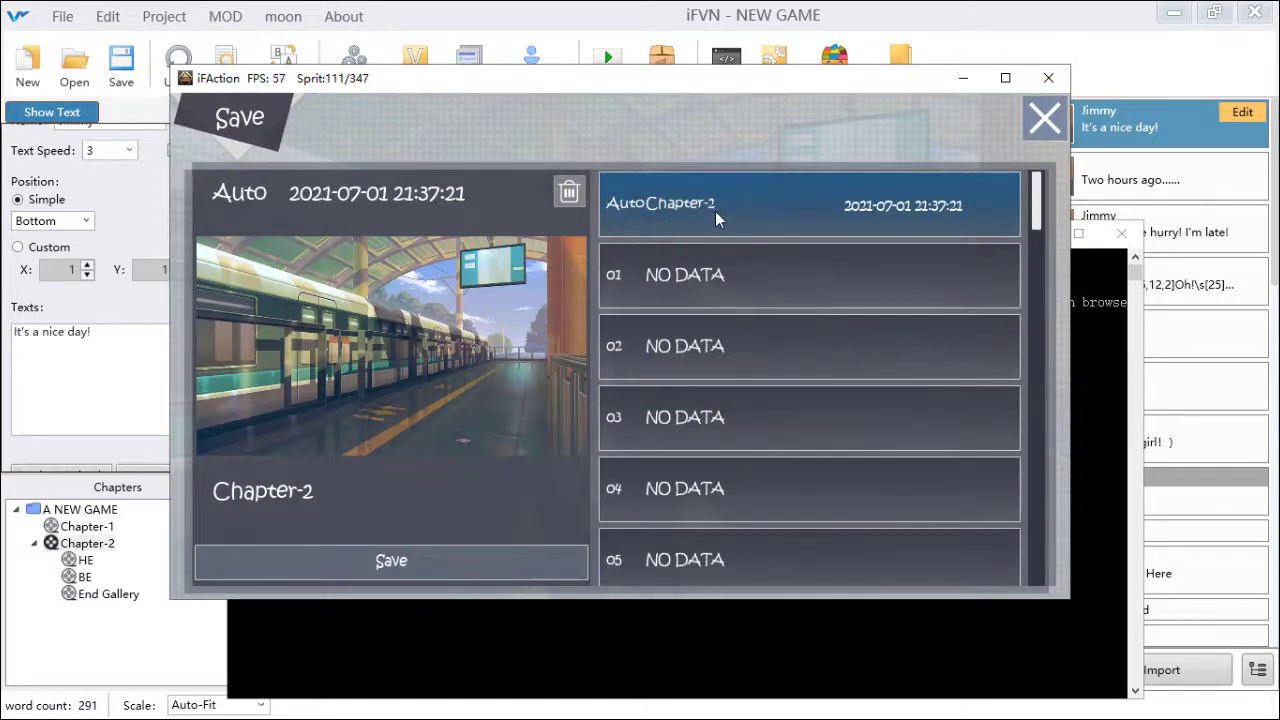
click(1048, 77)
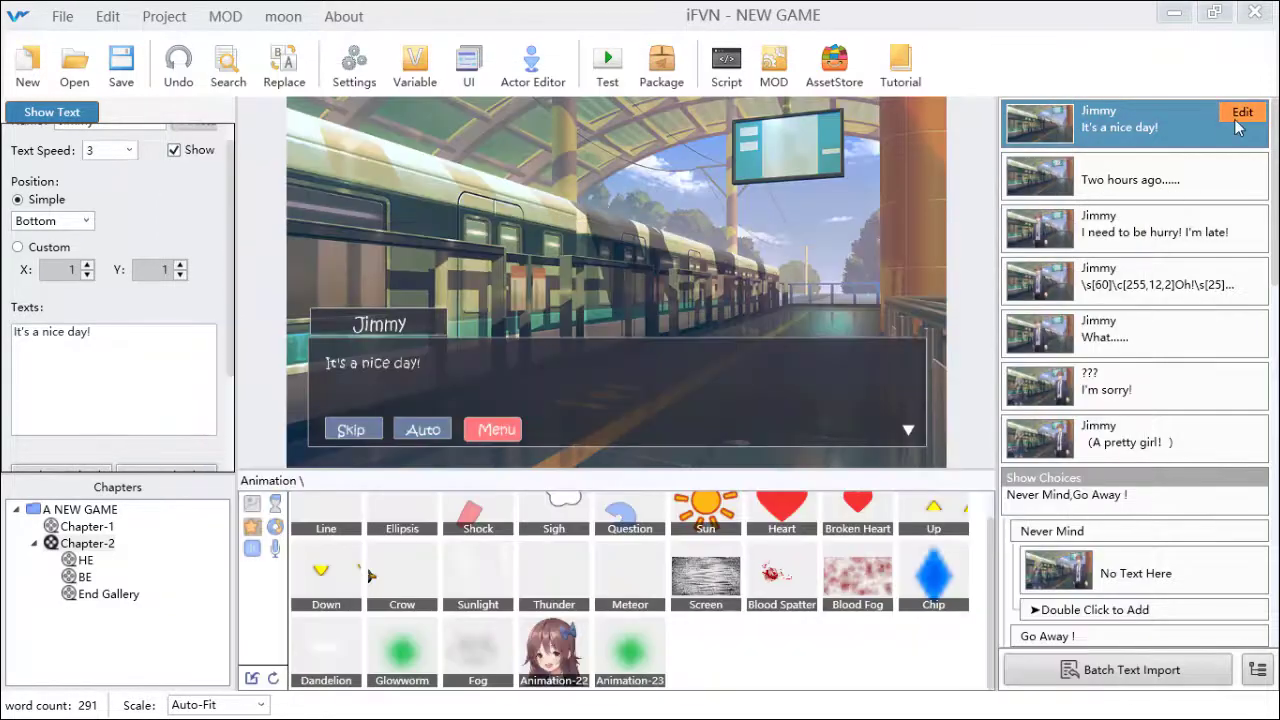
- Review the saveGame trigger entry in the "It's a nice day!" line's contents and save the project
click(1237, 119)
click(820, 208)
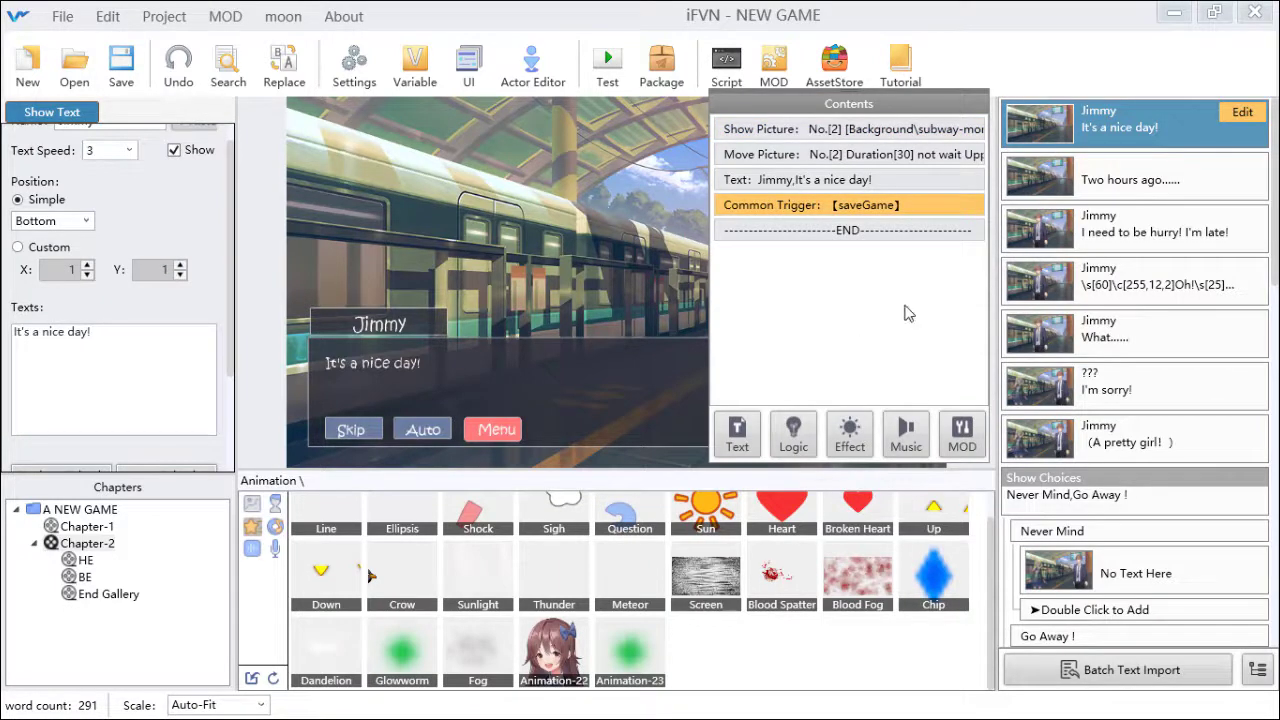
click(1082, 86)
click(121, 66)
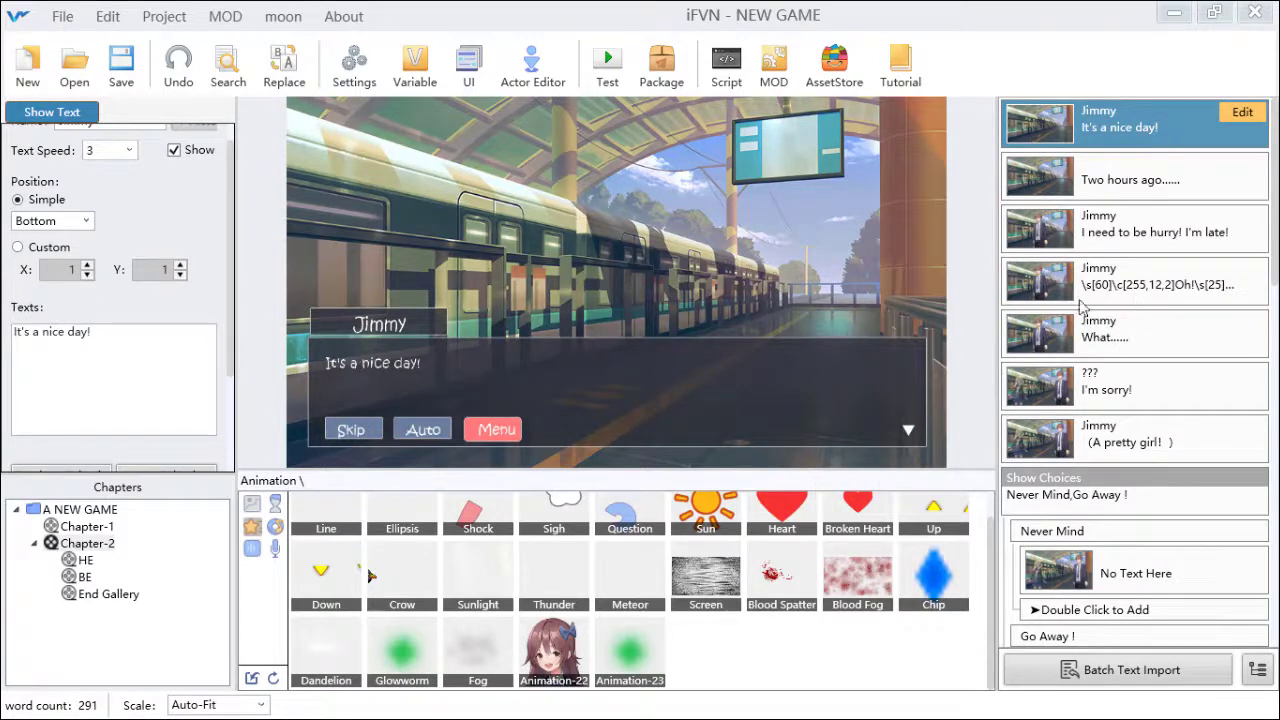
- Examine the Change Chapter command's options from the contents of the "I need to be hurry! I'm late!" line, and cancel it
click(1143, 234)
click(1242, 216)
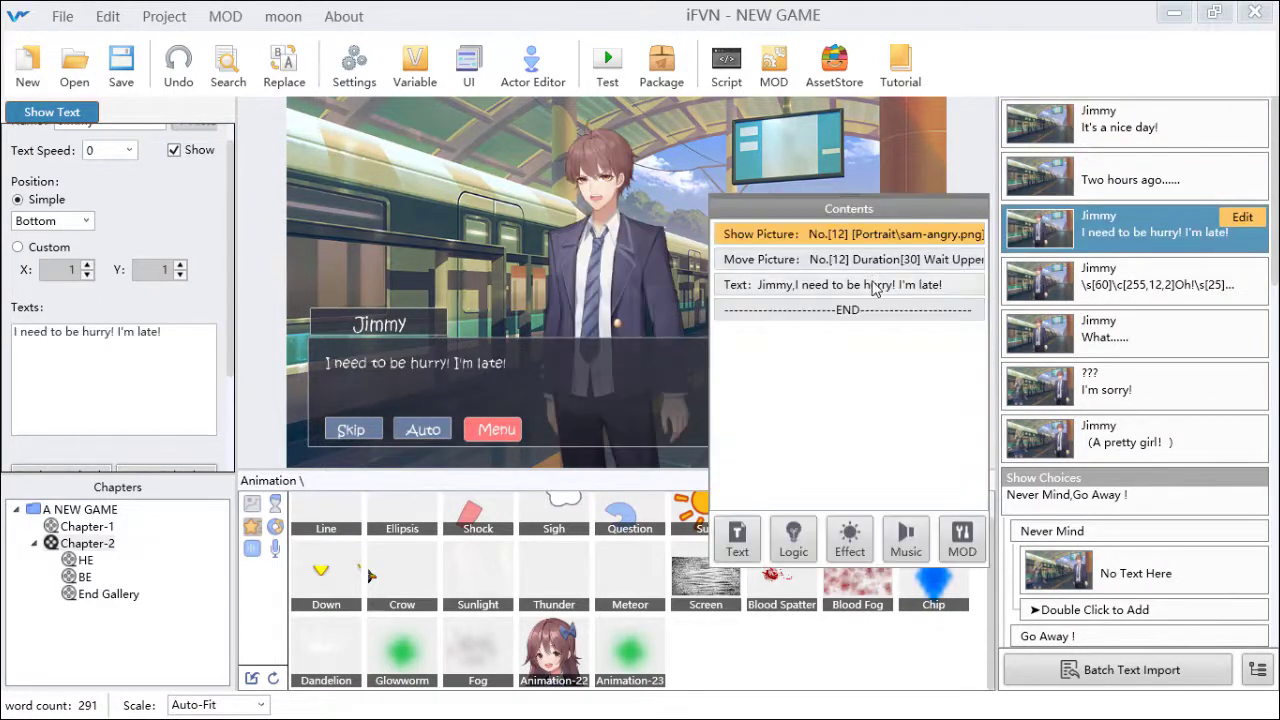
click(806, 312)
click(793, 535)
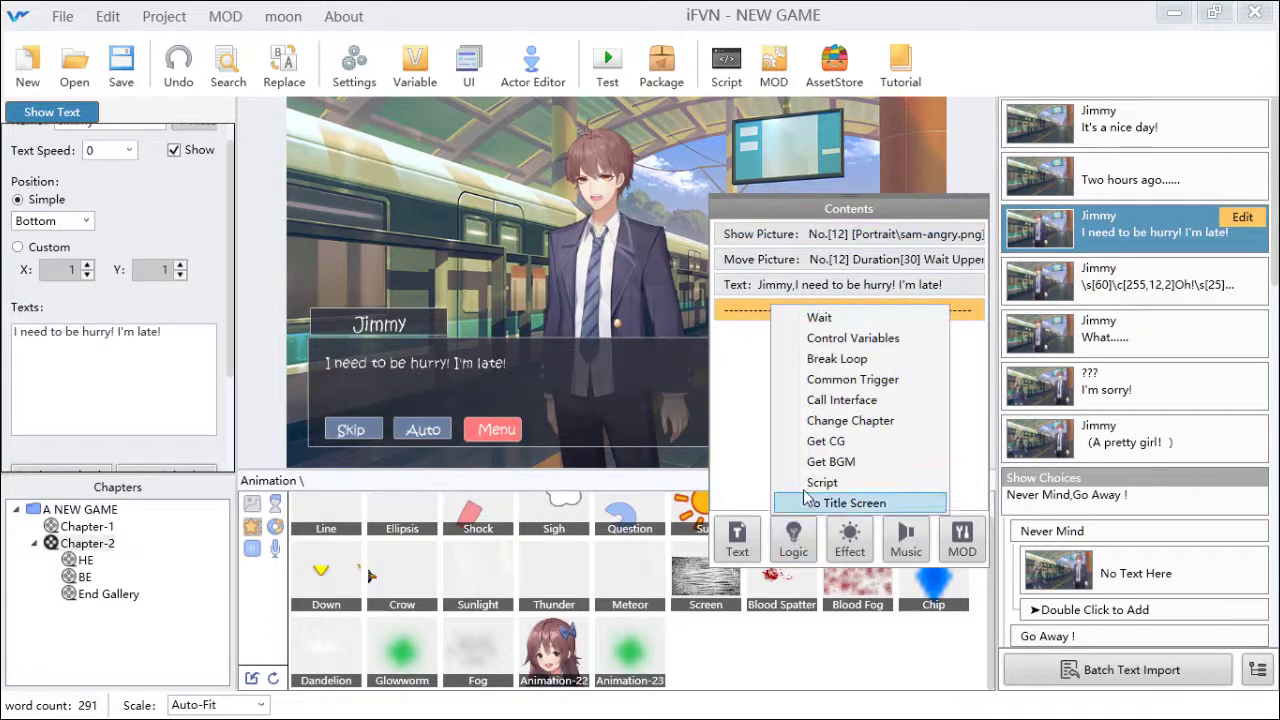
click(850, 421)
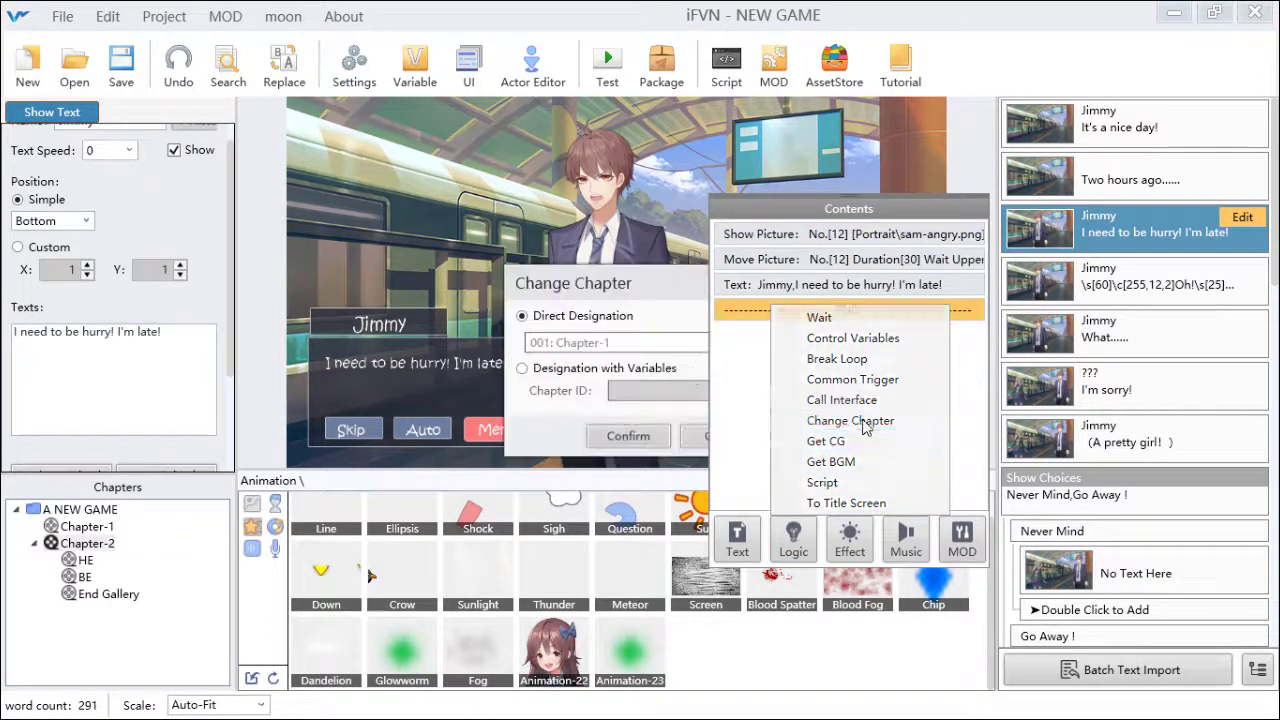
drag(646, 285, 535, 270)
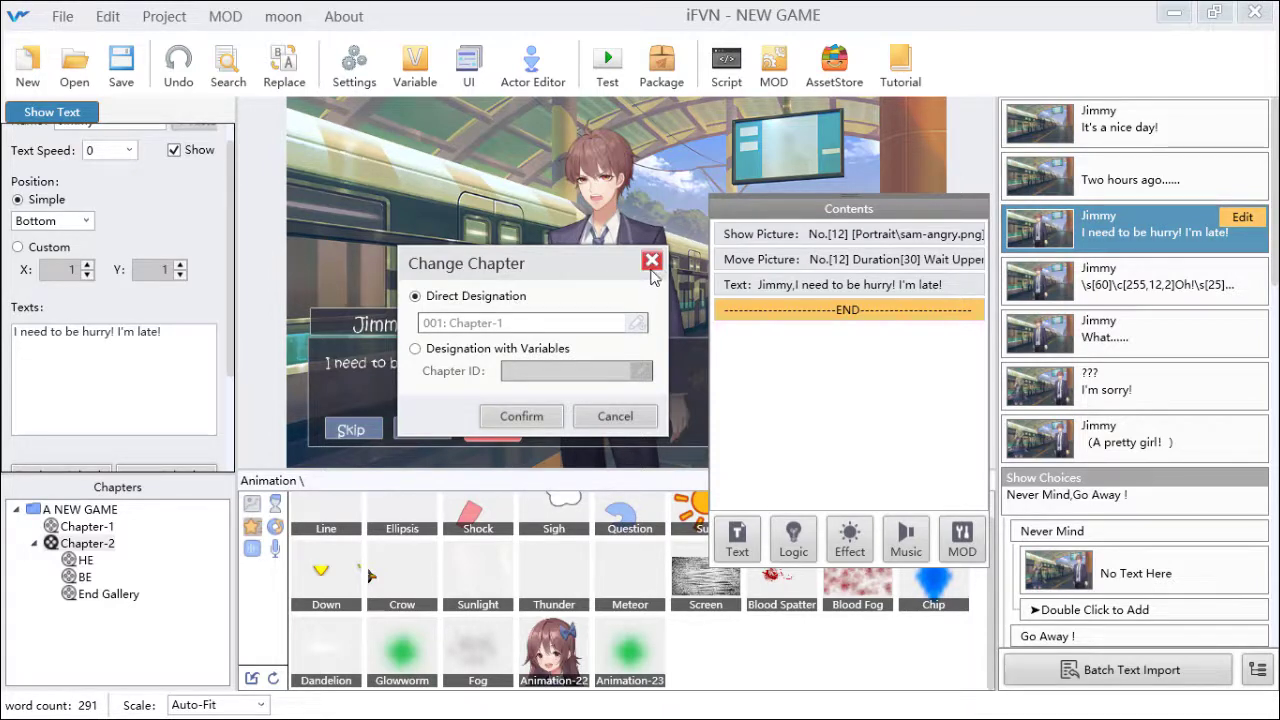
click(654, 266)
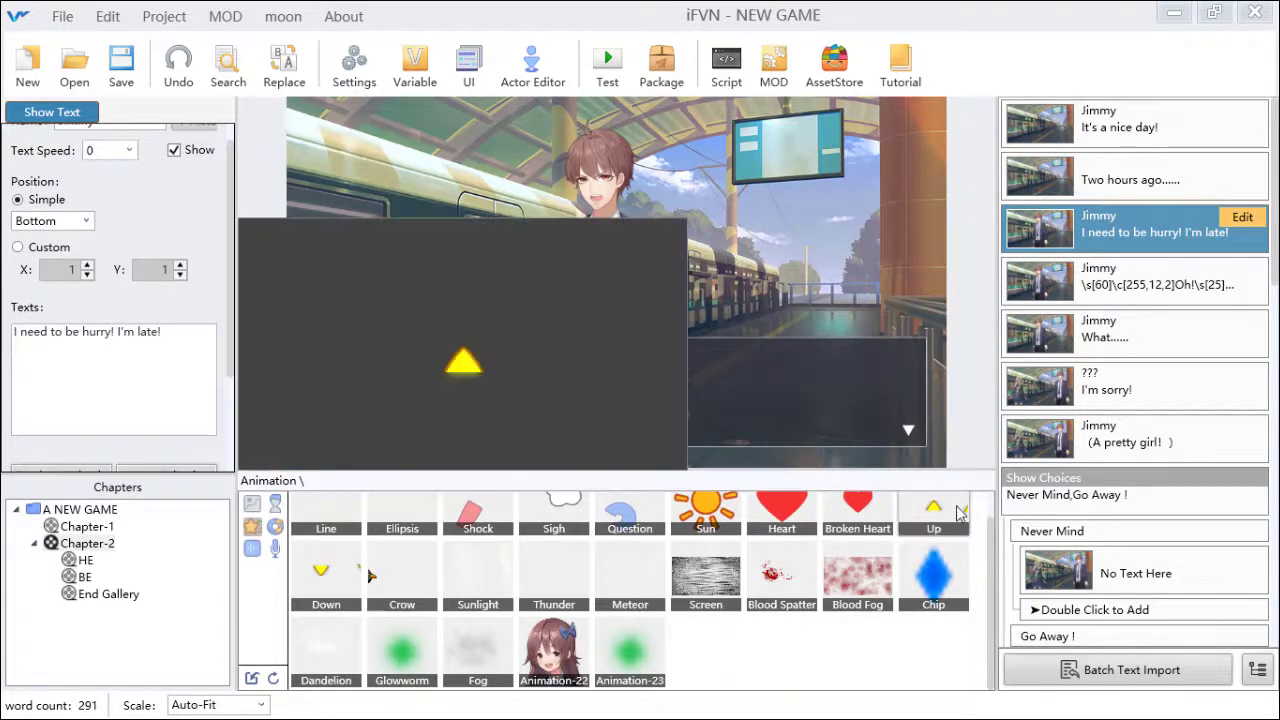
- Set the saveGame common trigger's condition to the number variable love = 0
click(354, 63)
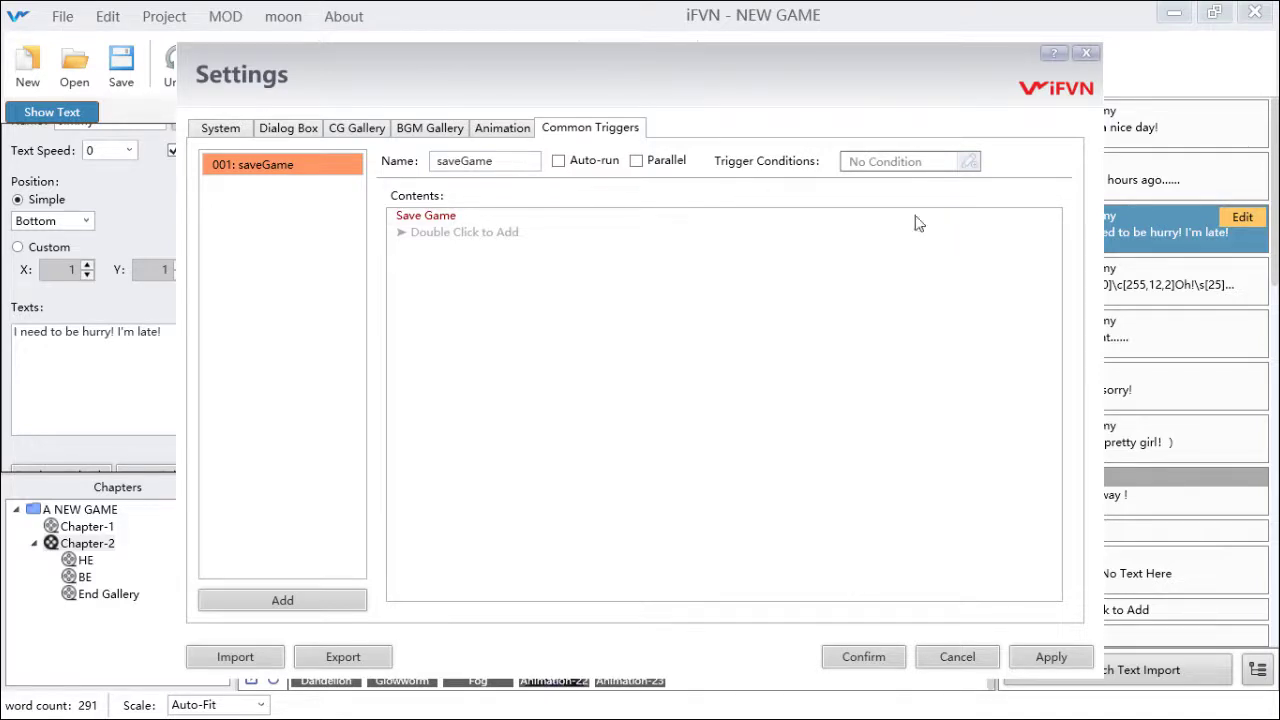
click(970, 162)
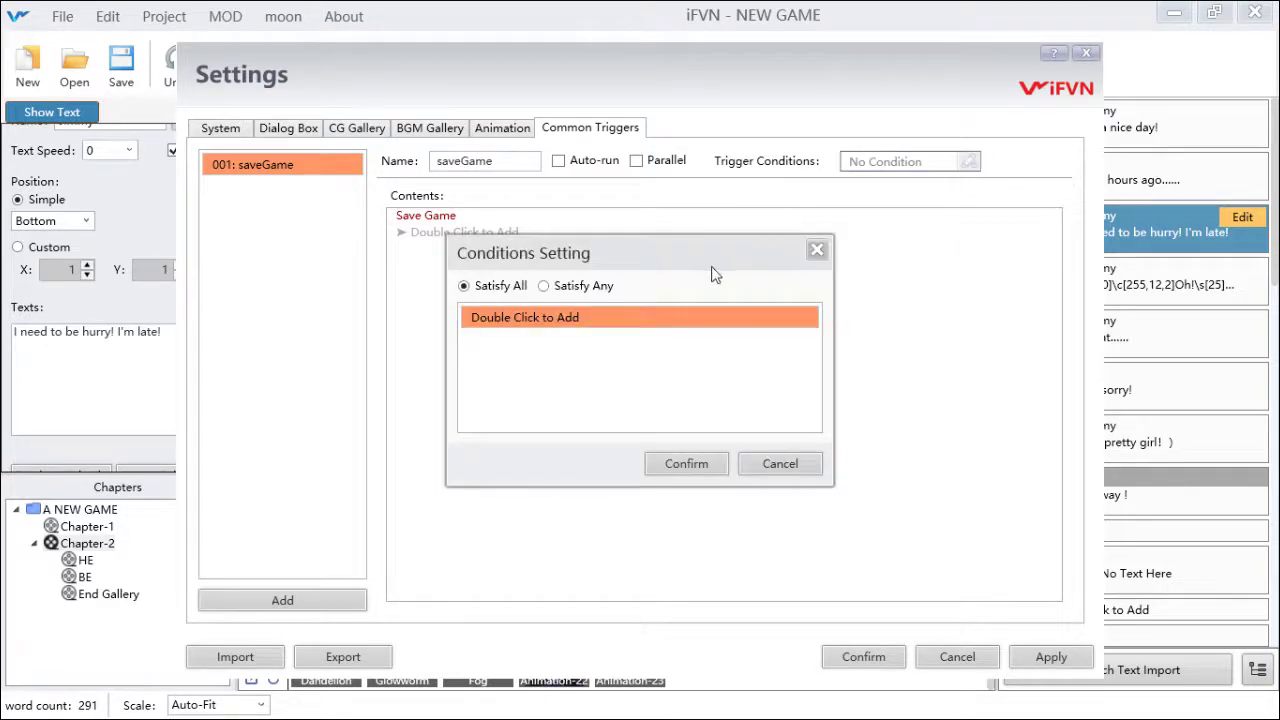
drag(707, 264, 785, 253)
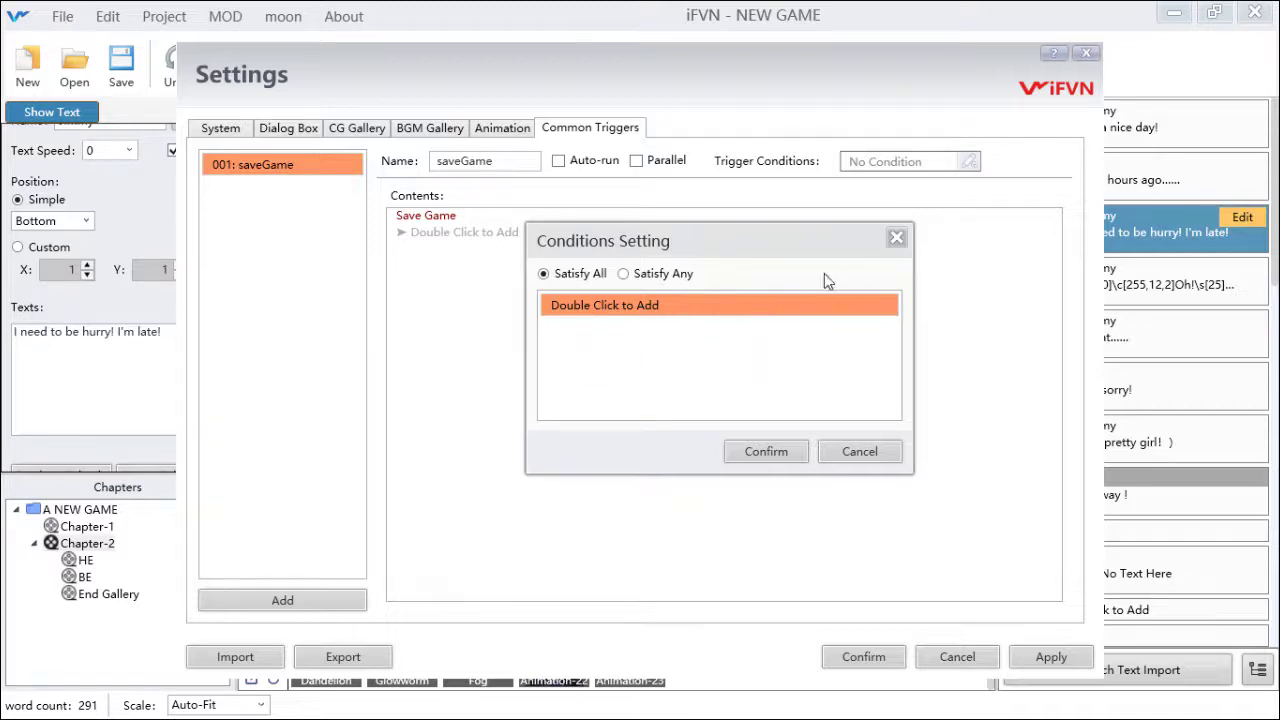
double_click(692, 312)
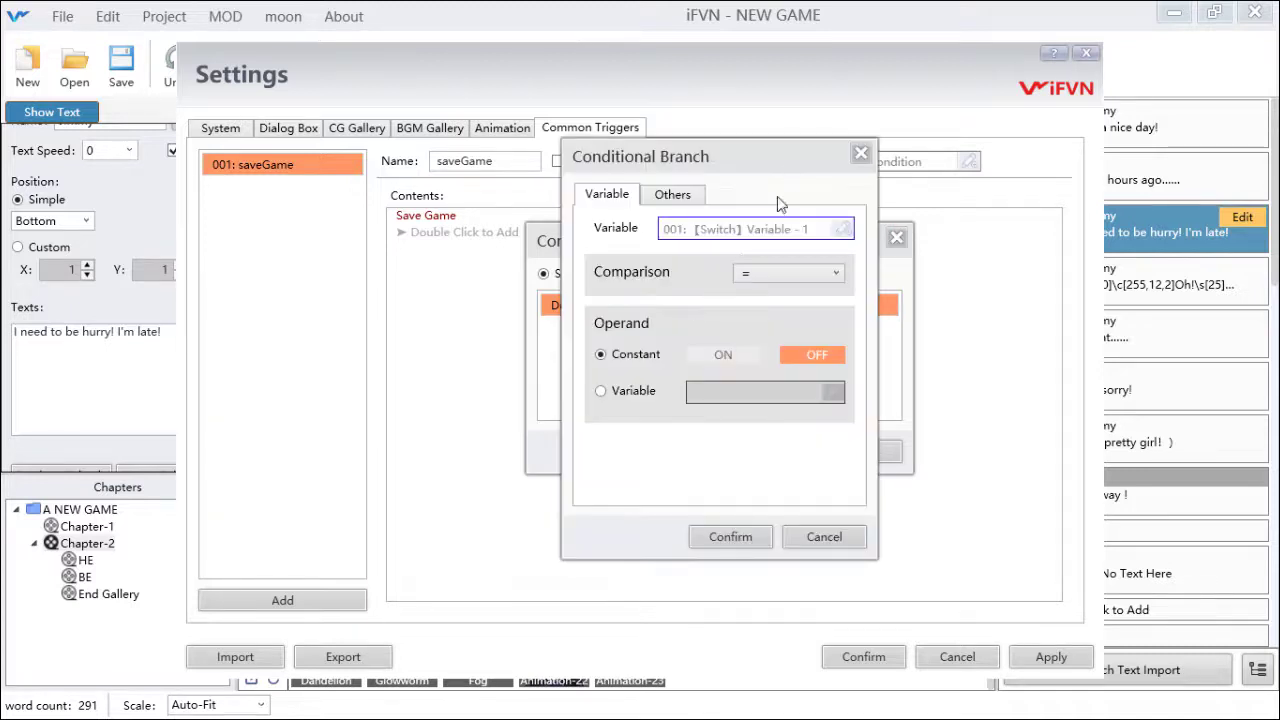
click(808, 282)
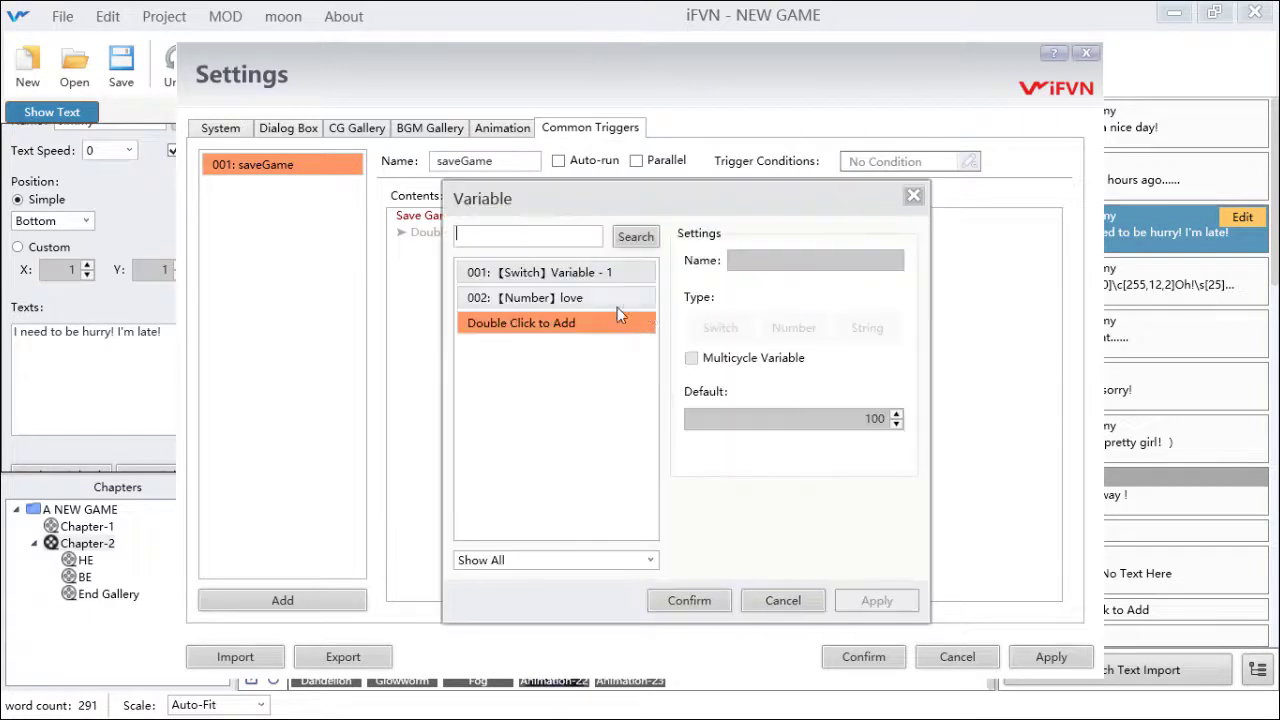
click(617, 300)
click(714, 603)
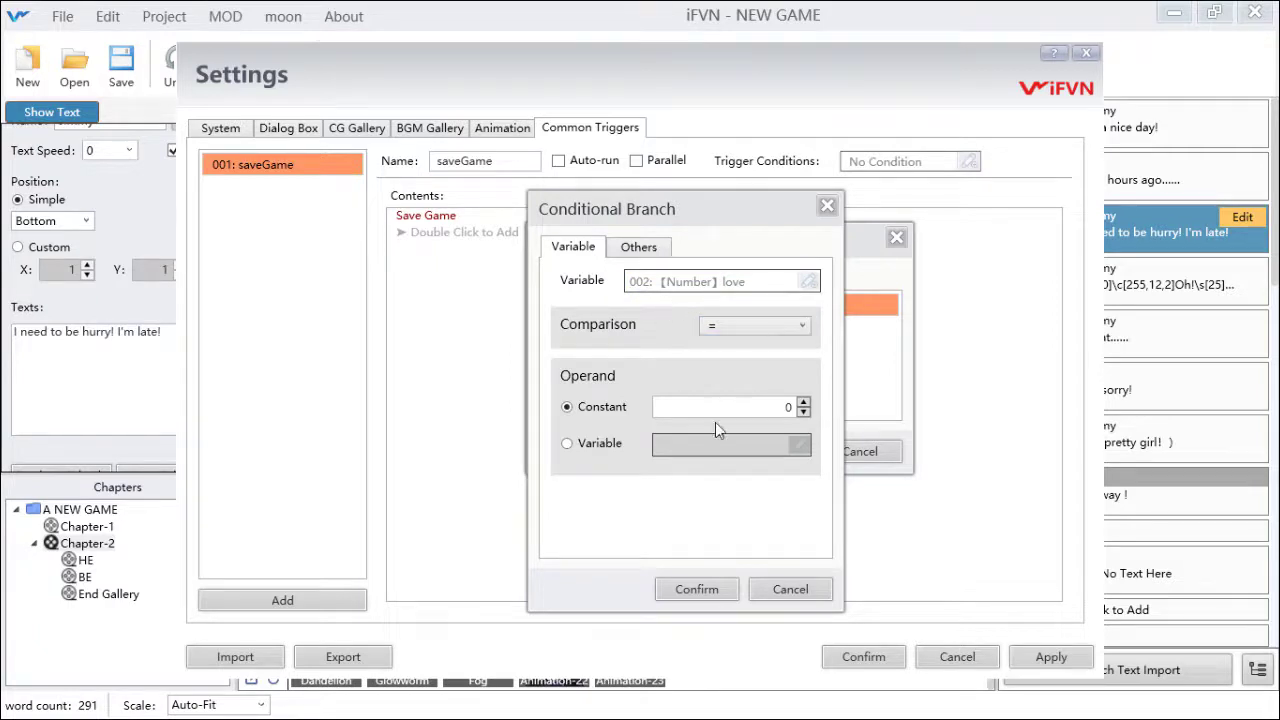
click(712, 591)
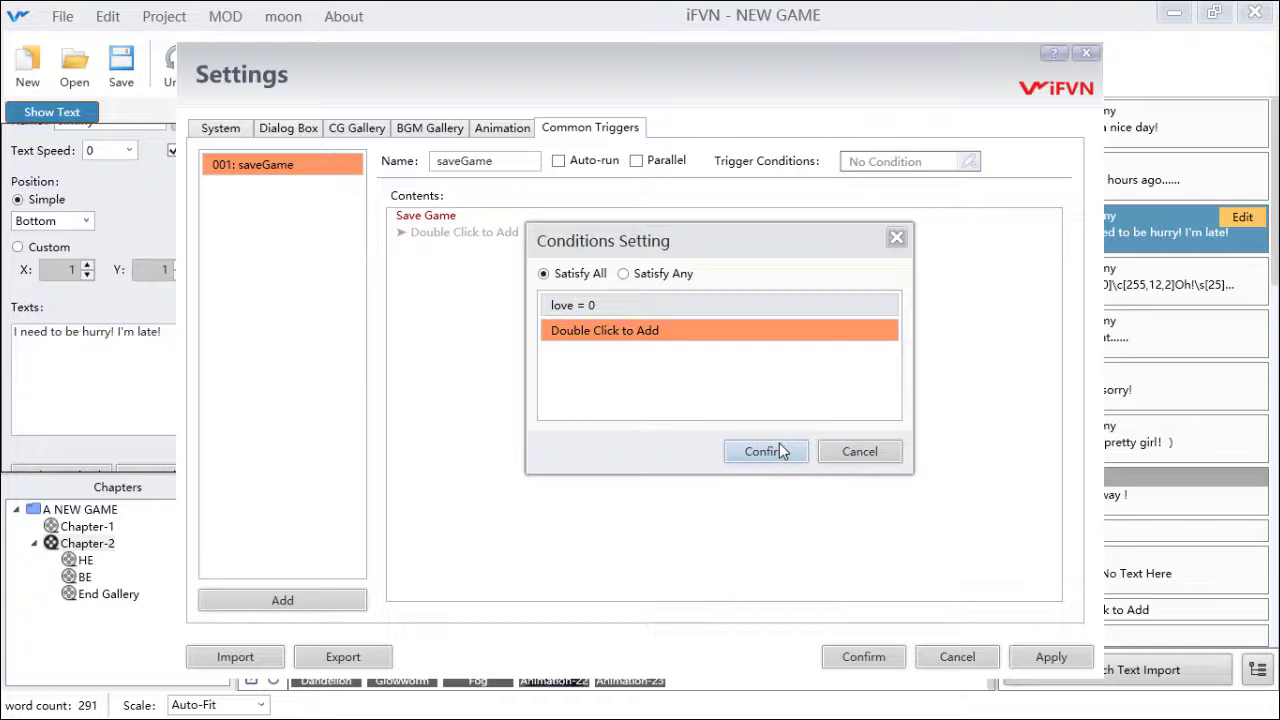
click(764, 451)
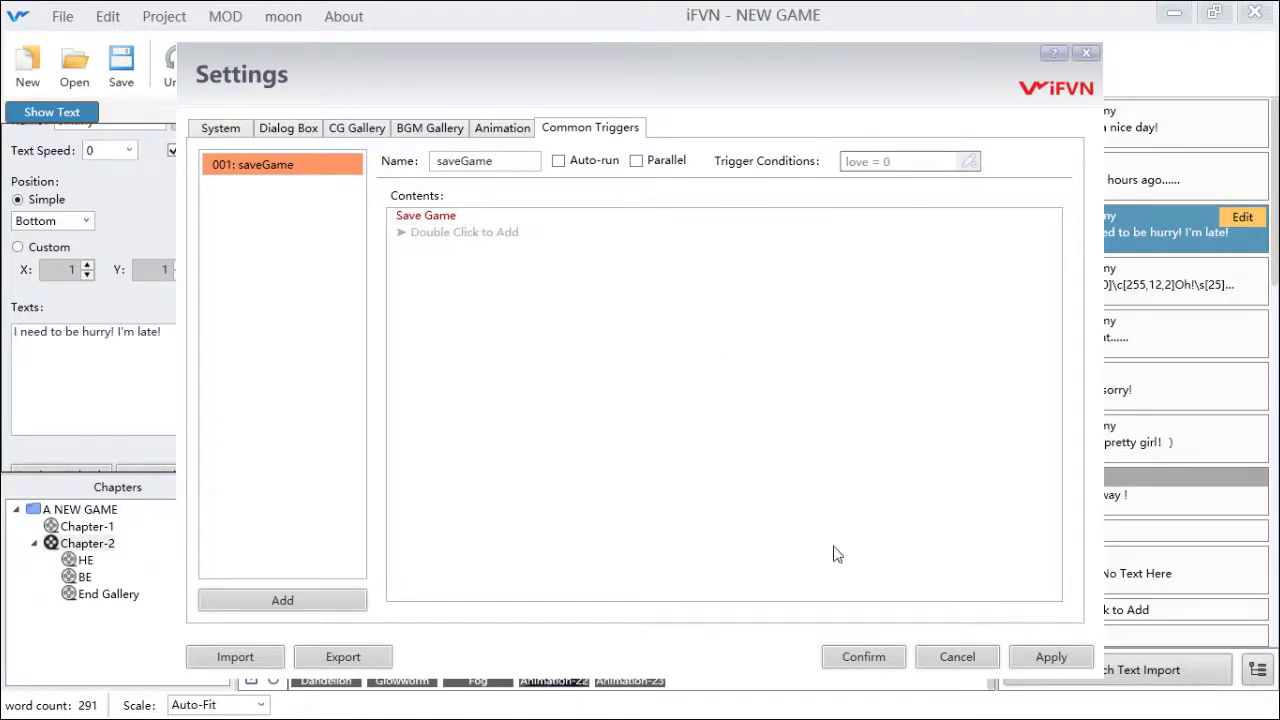
- Remove the love = 0 condition from the saveGame trigger and confirm the settings
click(968, 161)
click(699, 317)
key(Delete)
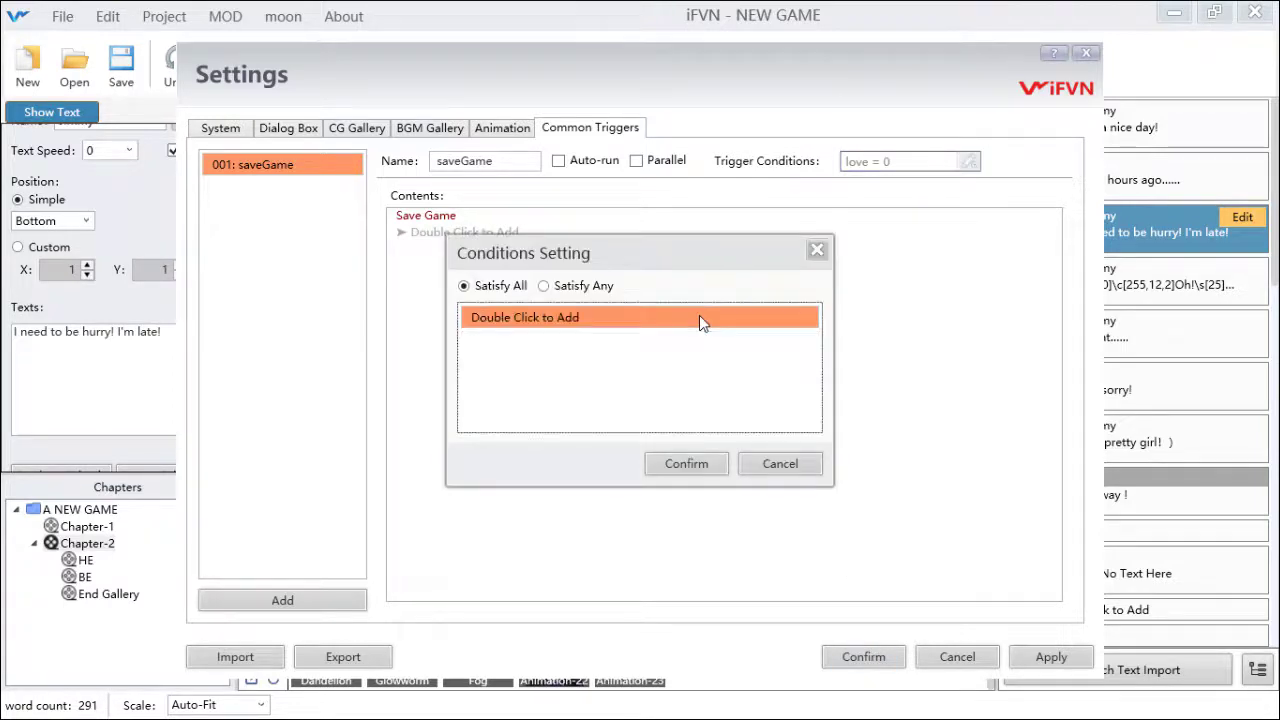
click(700, 463)
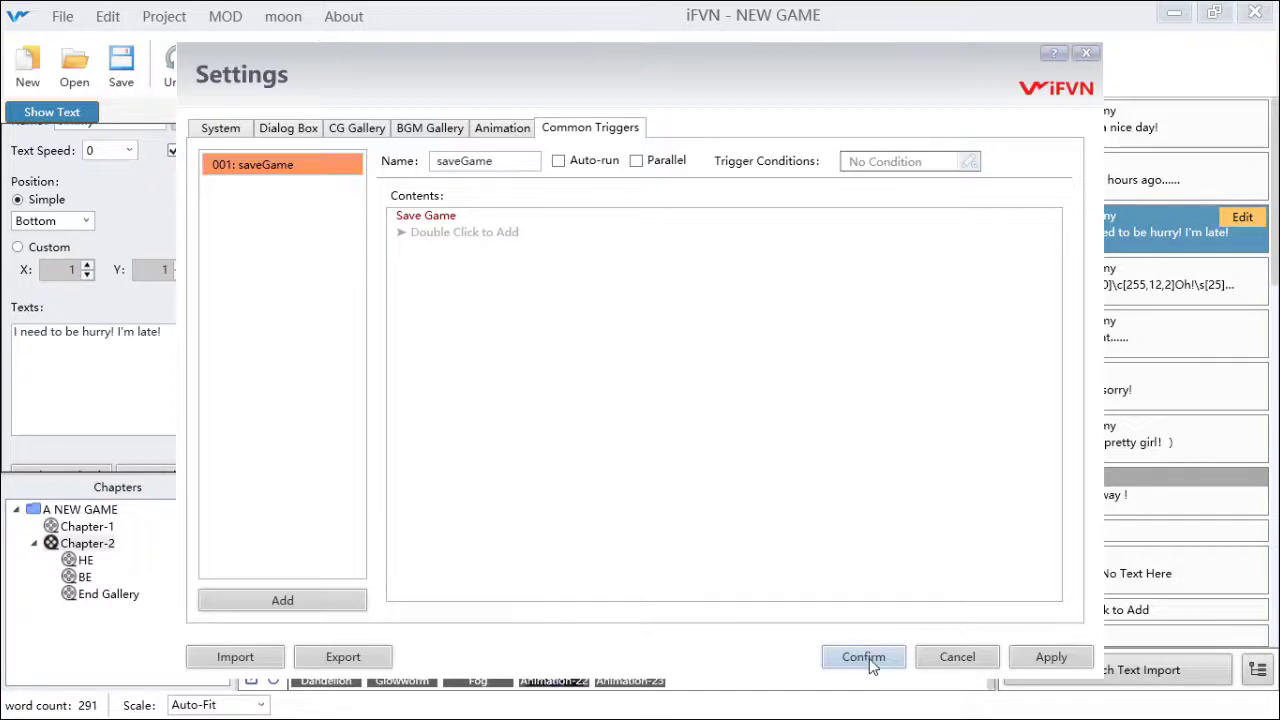
click(863, 657)
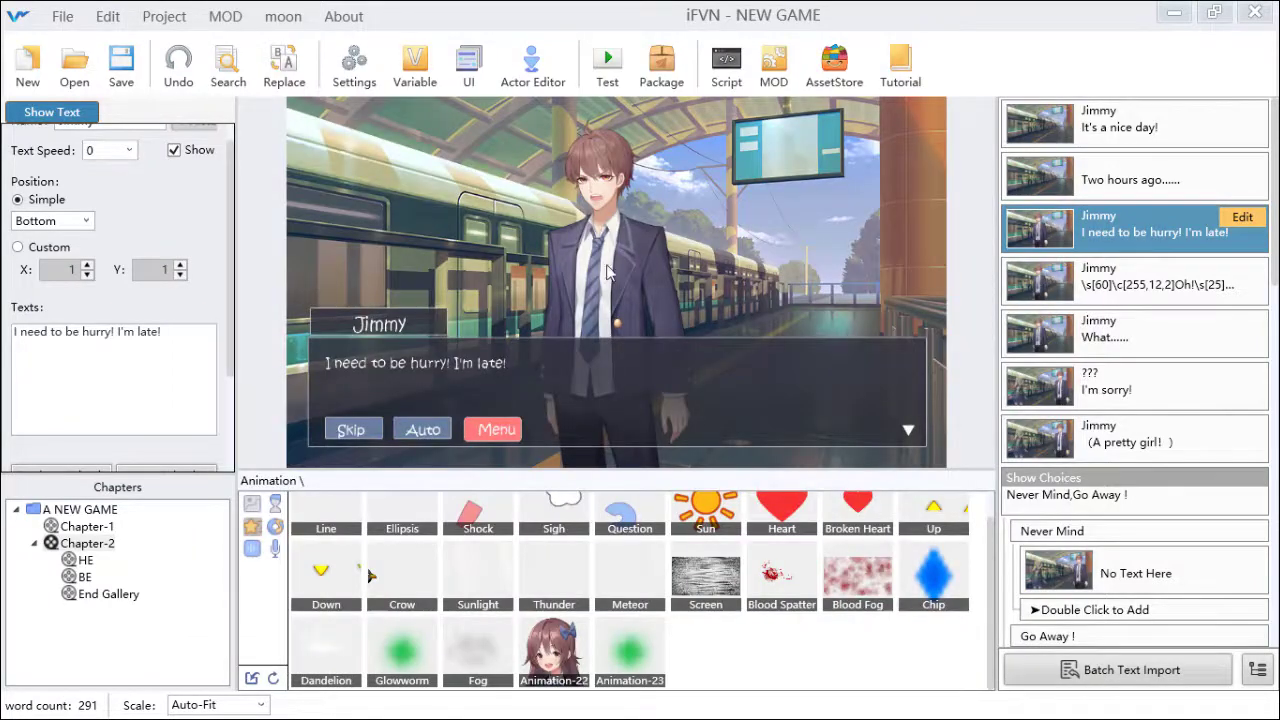
- View the Common Triggers settings and the UI editor's Choices interface, closing both without changes
click(352, 64)
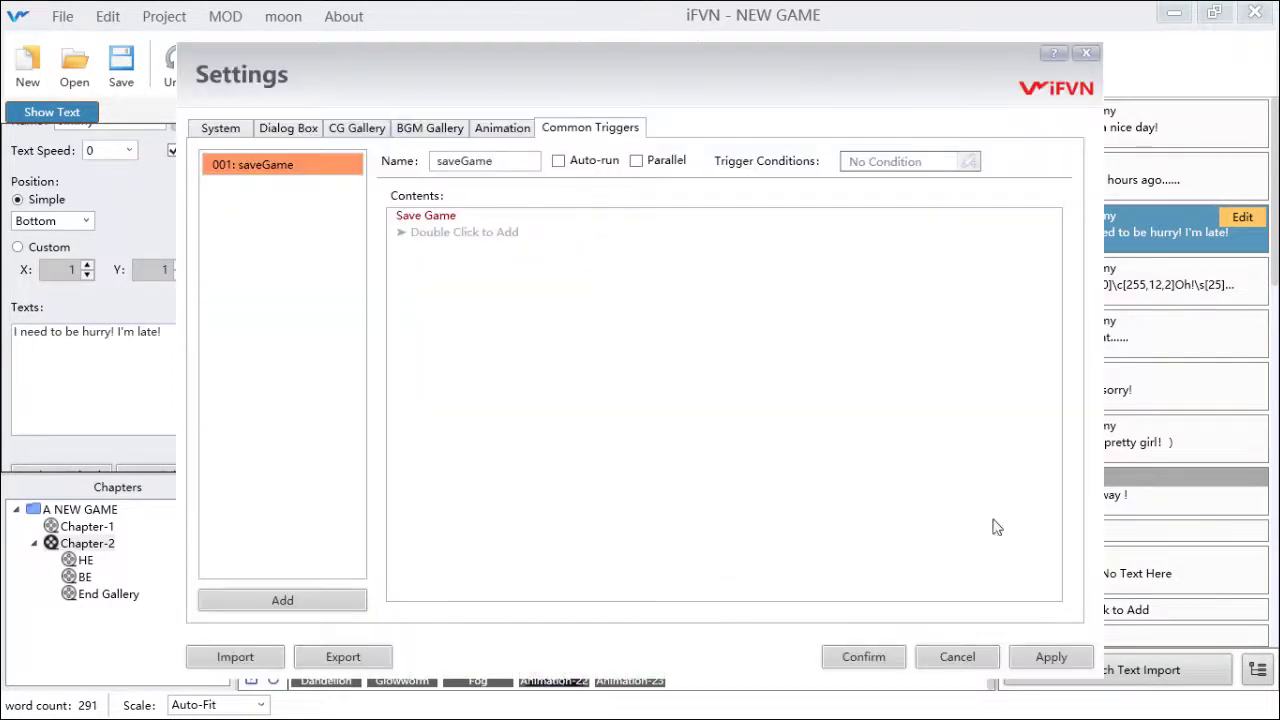
click(952, 657)
click(469, 75)
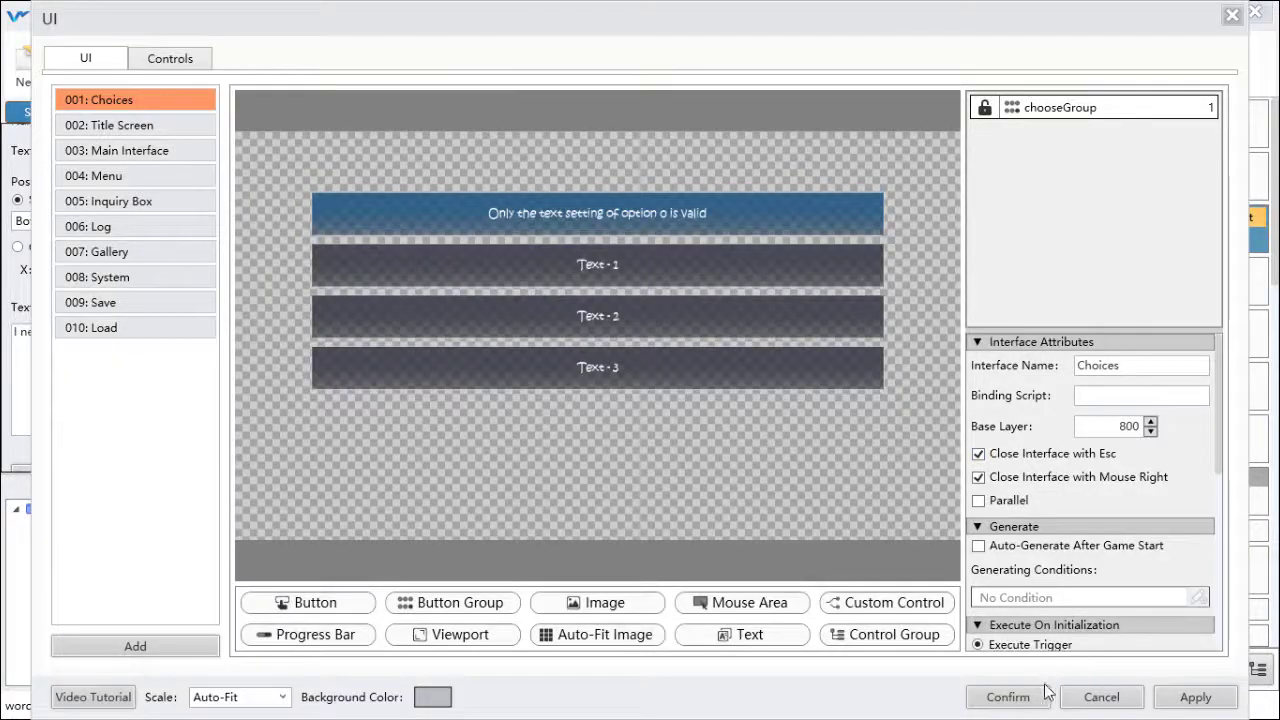
click(1070, 697)
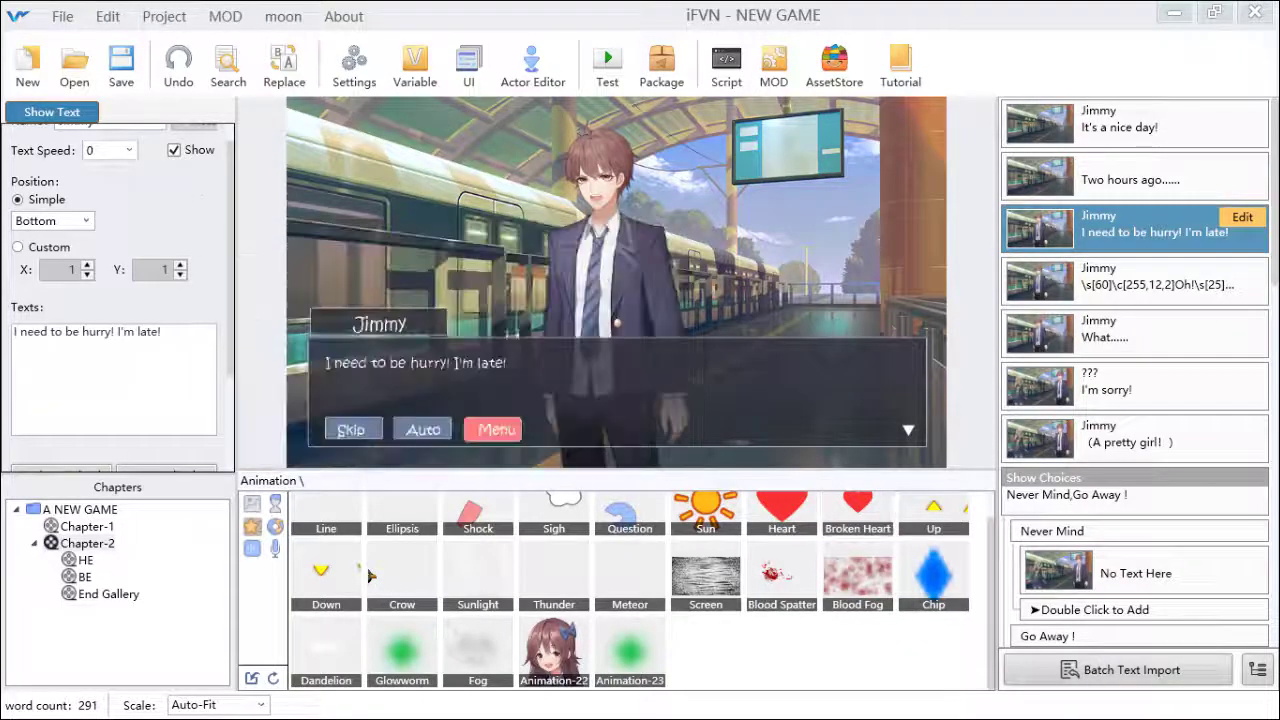